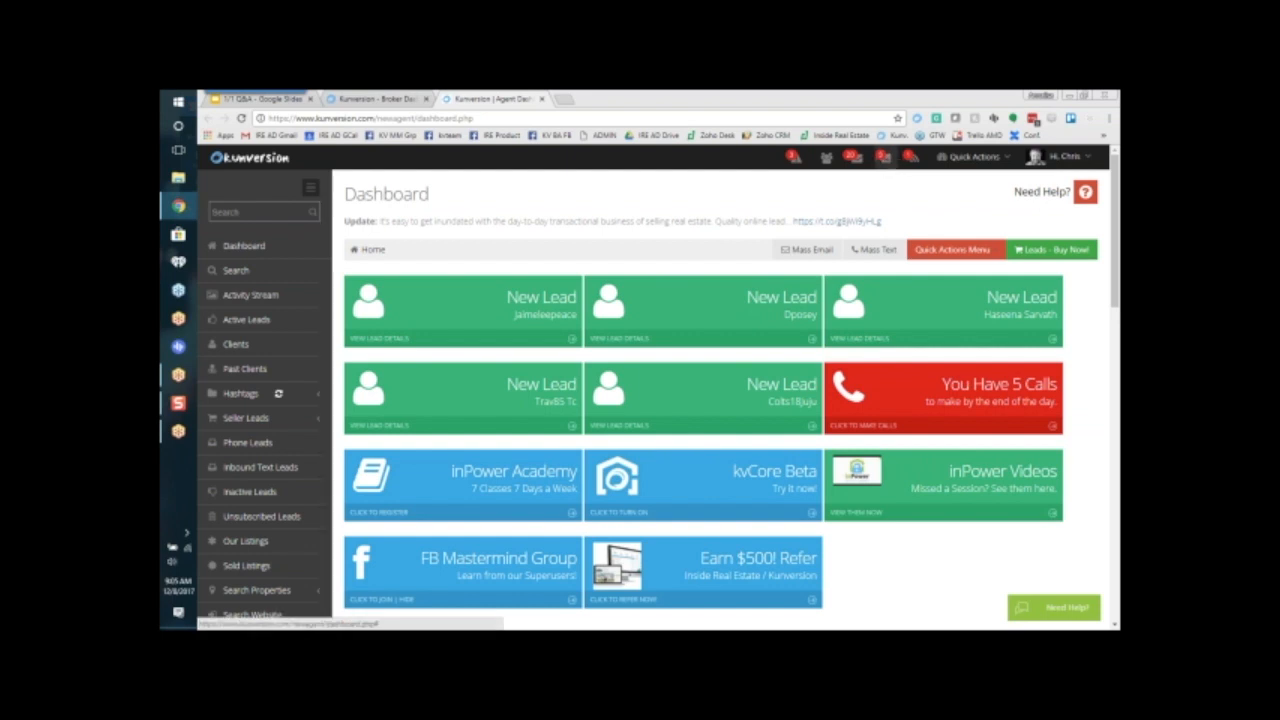
Step: Check the calls due today and open the first lead on that call list
click(879, 160)
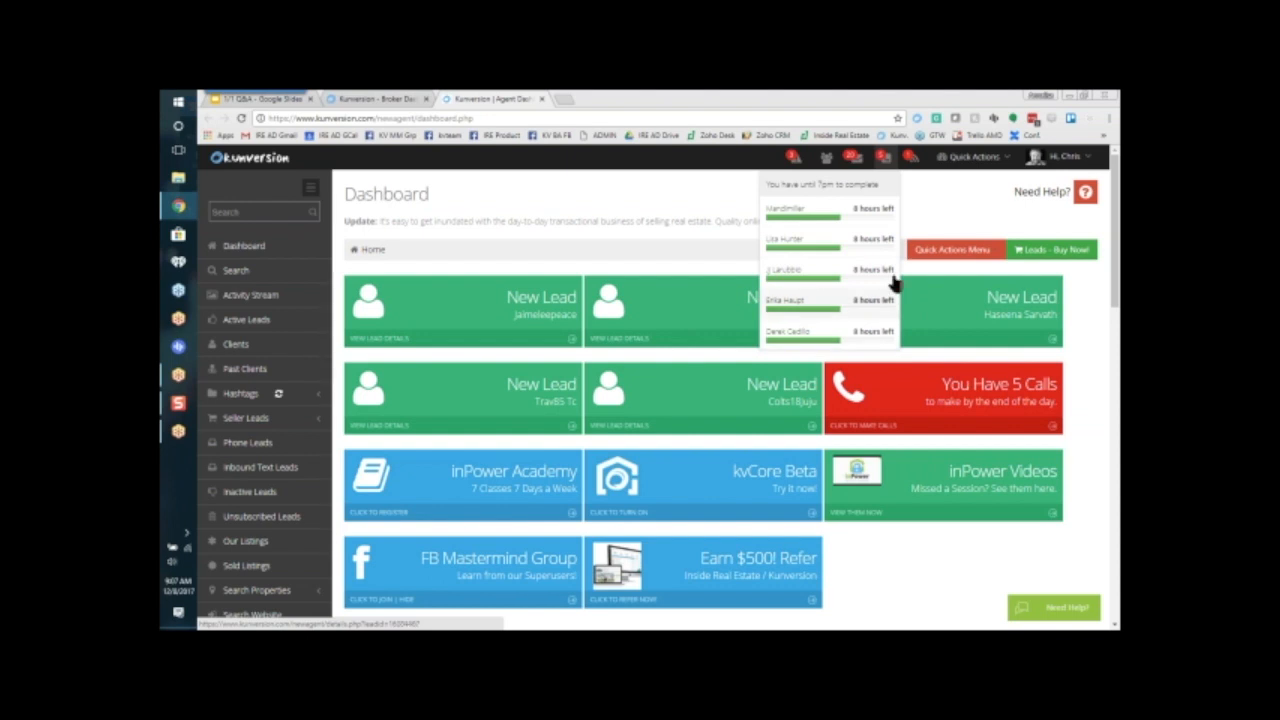
click(845, 216)
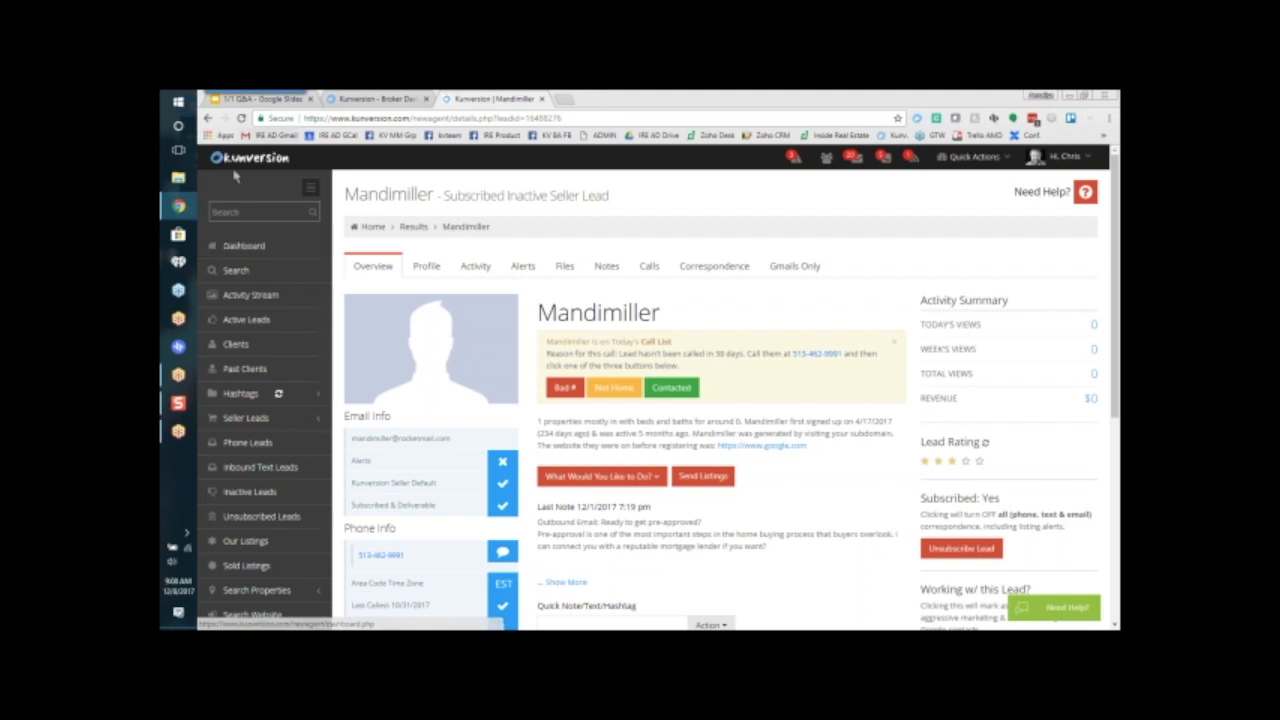
Step: Return to the dashboard and show the list of missed calls
click(245, 250)
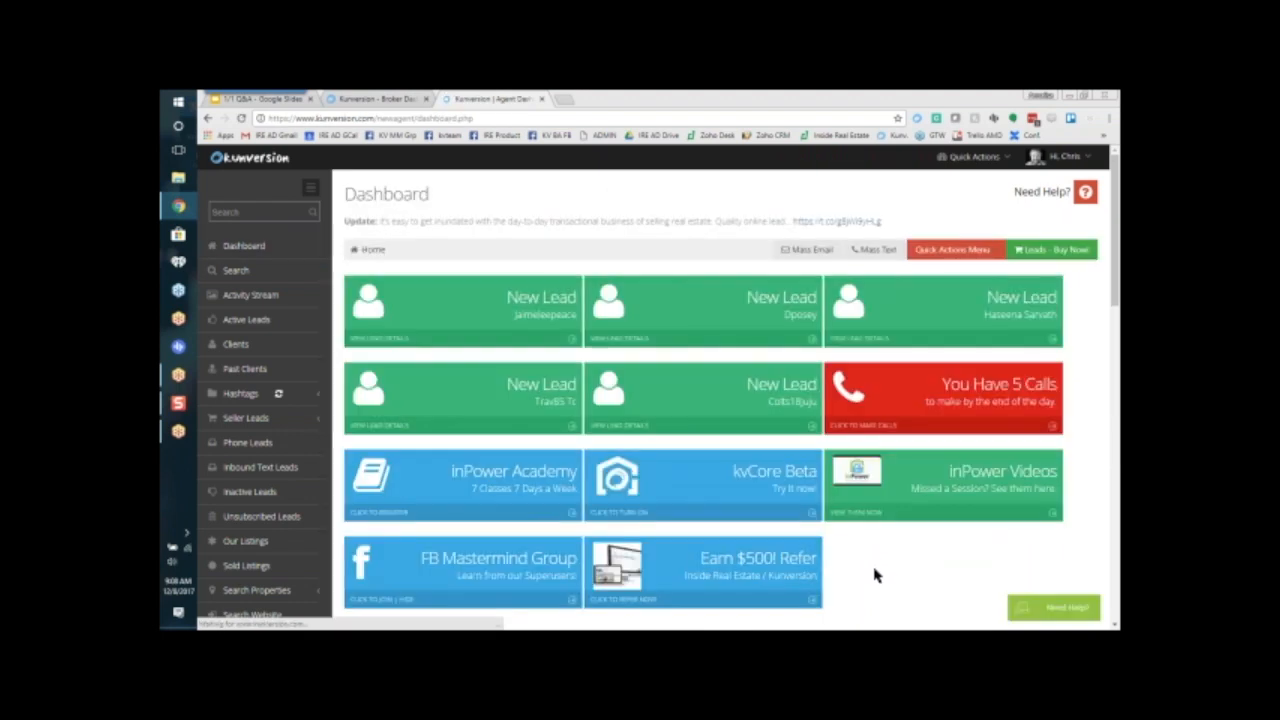
scroll(874, 575, down, 5)
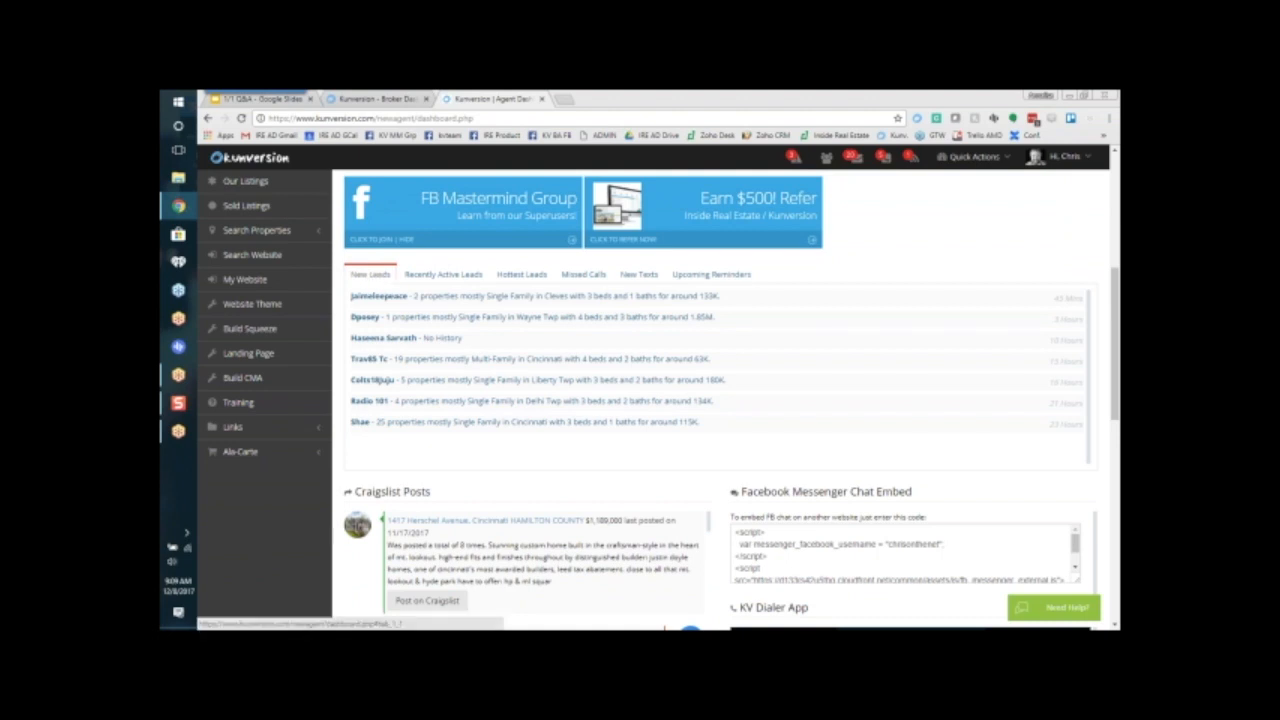
click(591, 277)
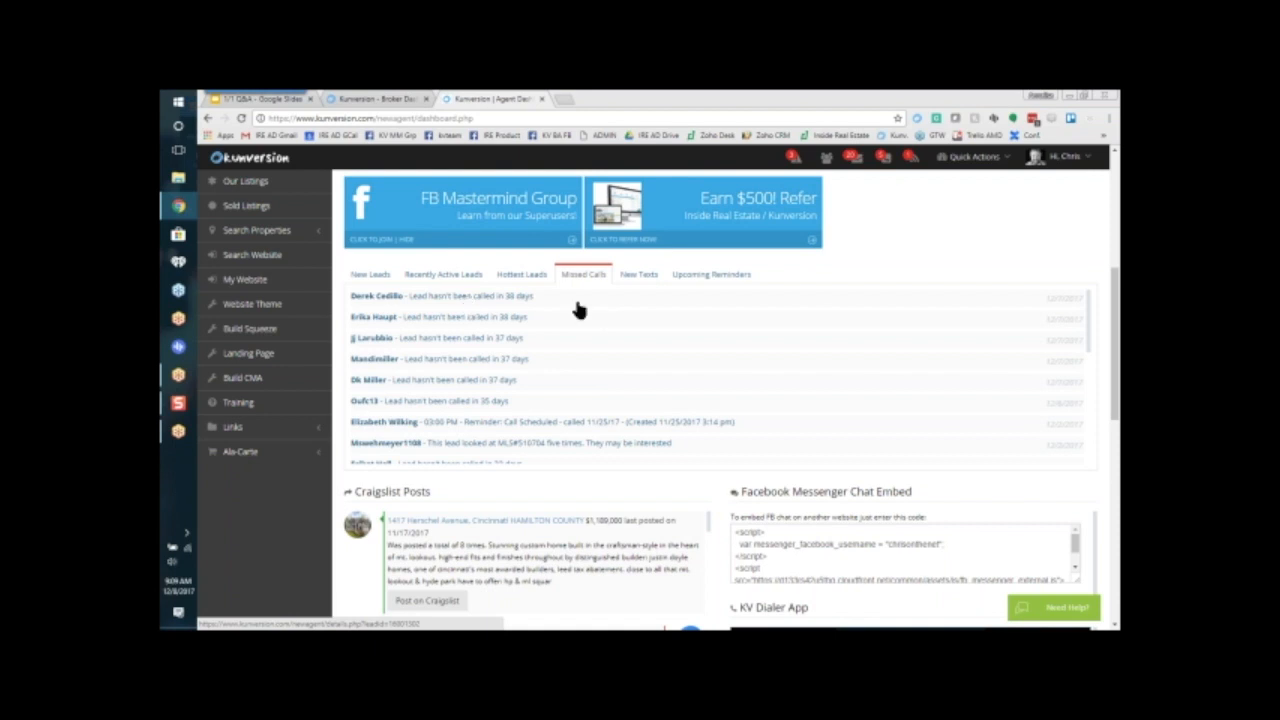
Step: Review the lead notifications from the broker requested tasks through to the saved listing alerts, then close the list
scroll(923, 271, up, 2)
scroll(923, 271, up, 4)
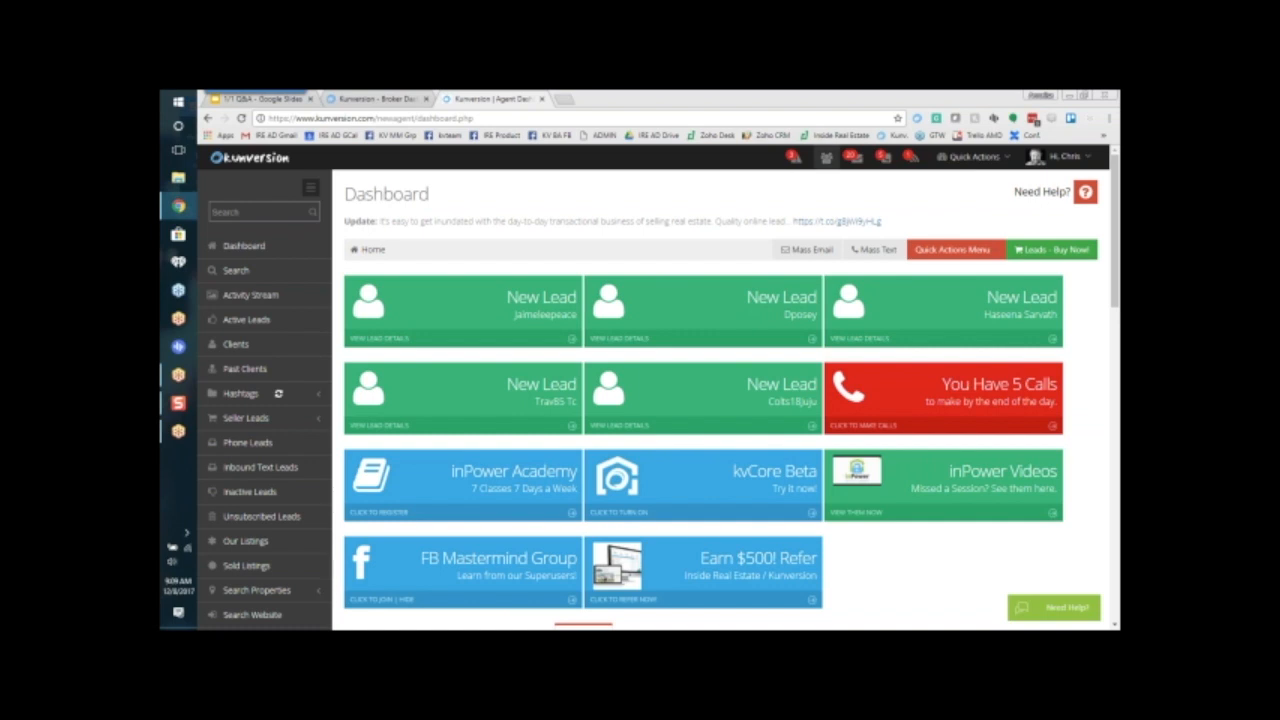
click(798, 171)
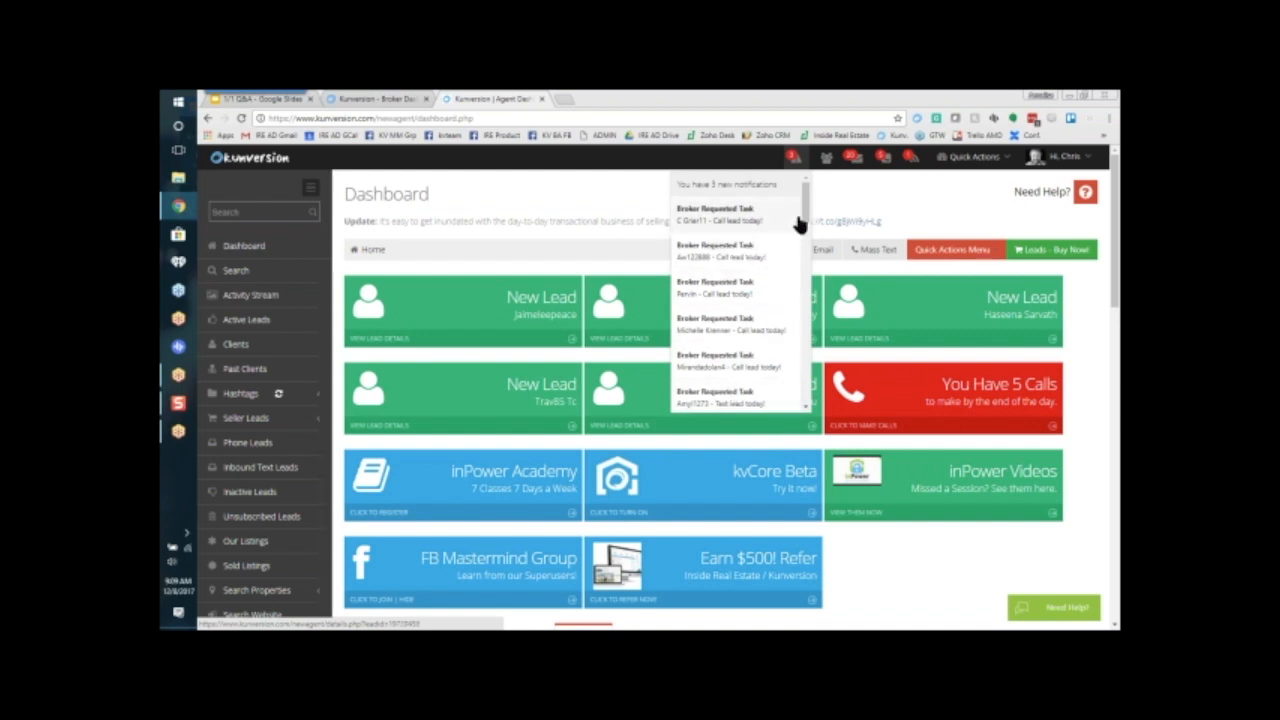
drag(800, 223, 810, 384)
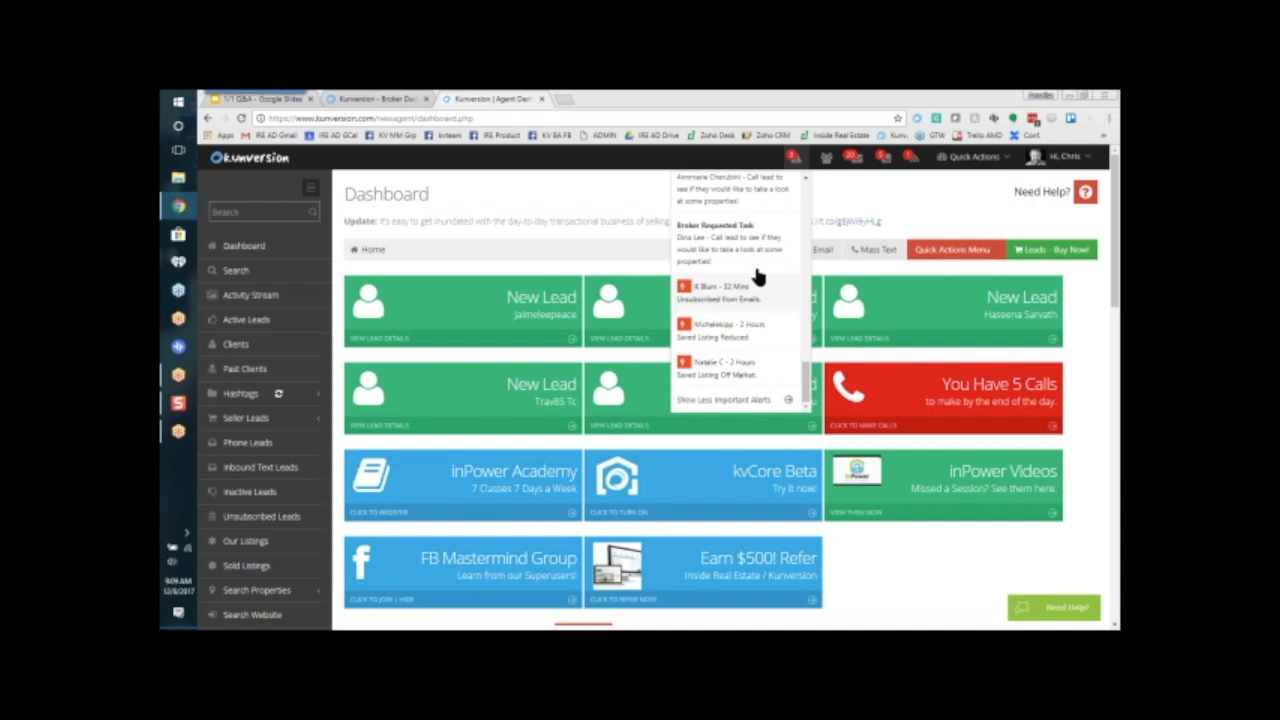
mouse_move(810, 380)
mouse_down()
mouse_move(809, 254)
mouse_move(806, 380)
mouse_up()
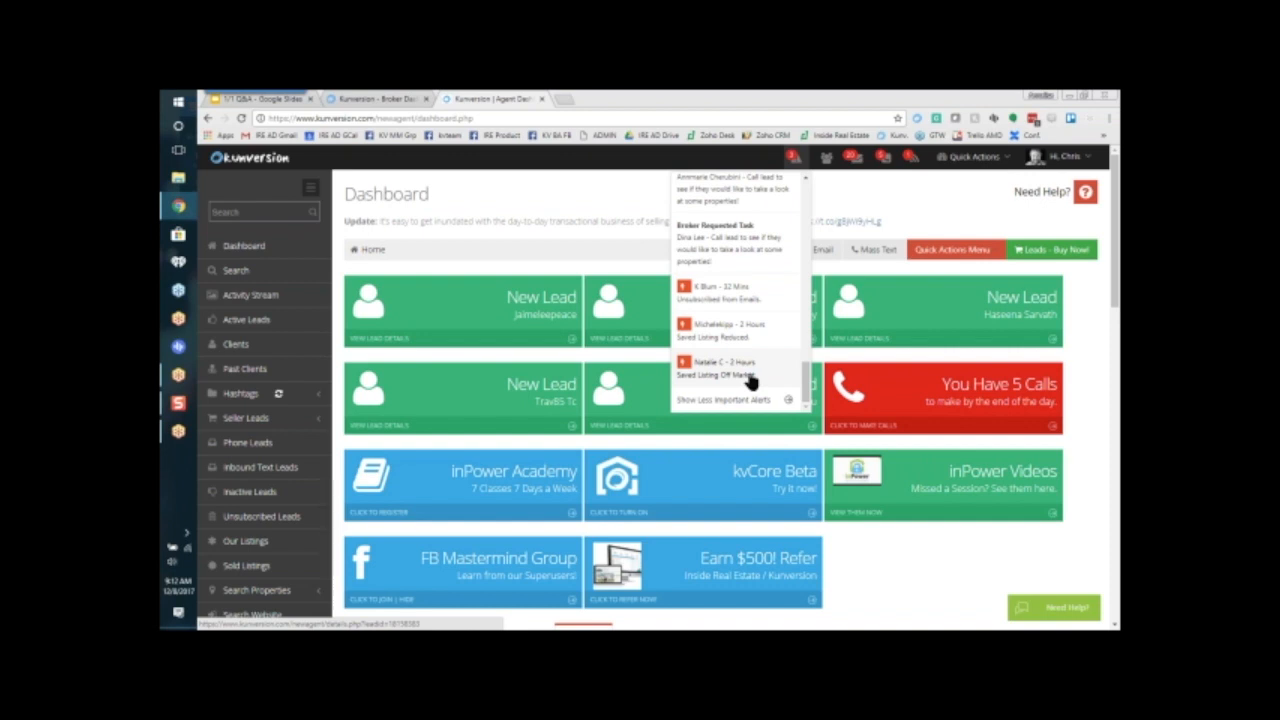
click(496, 203)
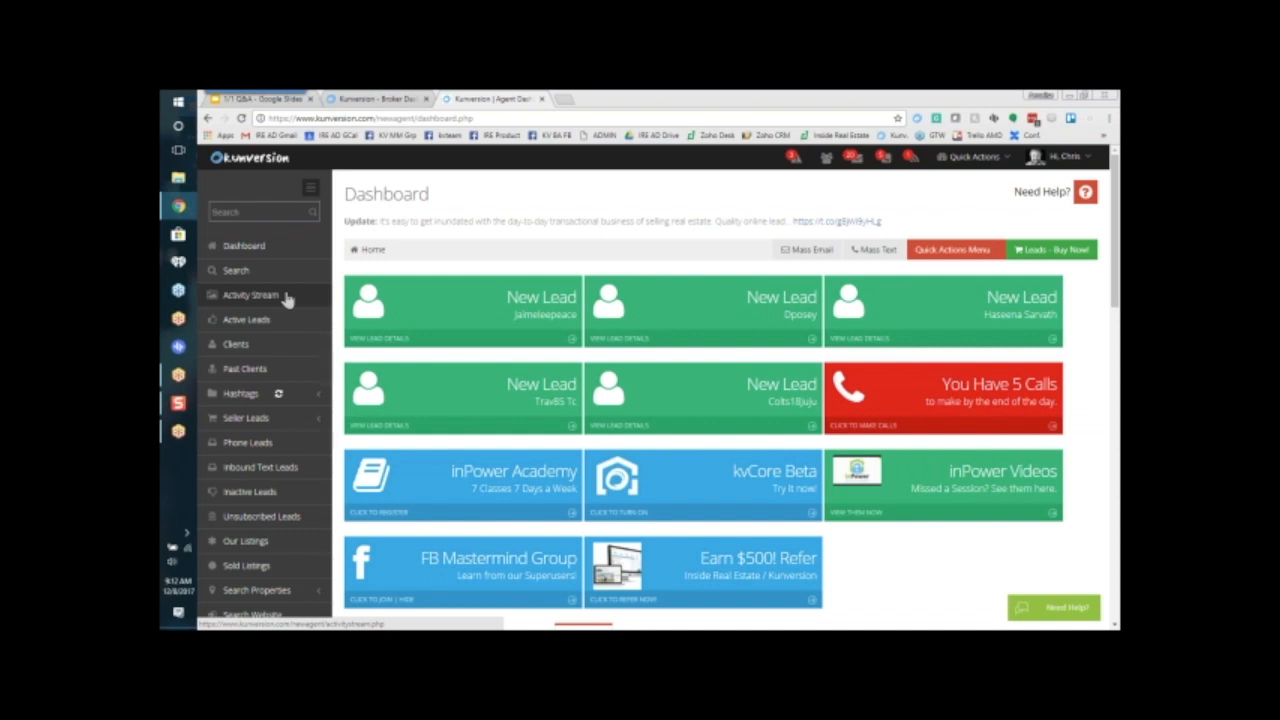
Step: Preview properties in the Activity Stream and open the lead who viewed the 609K listing in Sycamore Twp
click(250, 295)
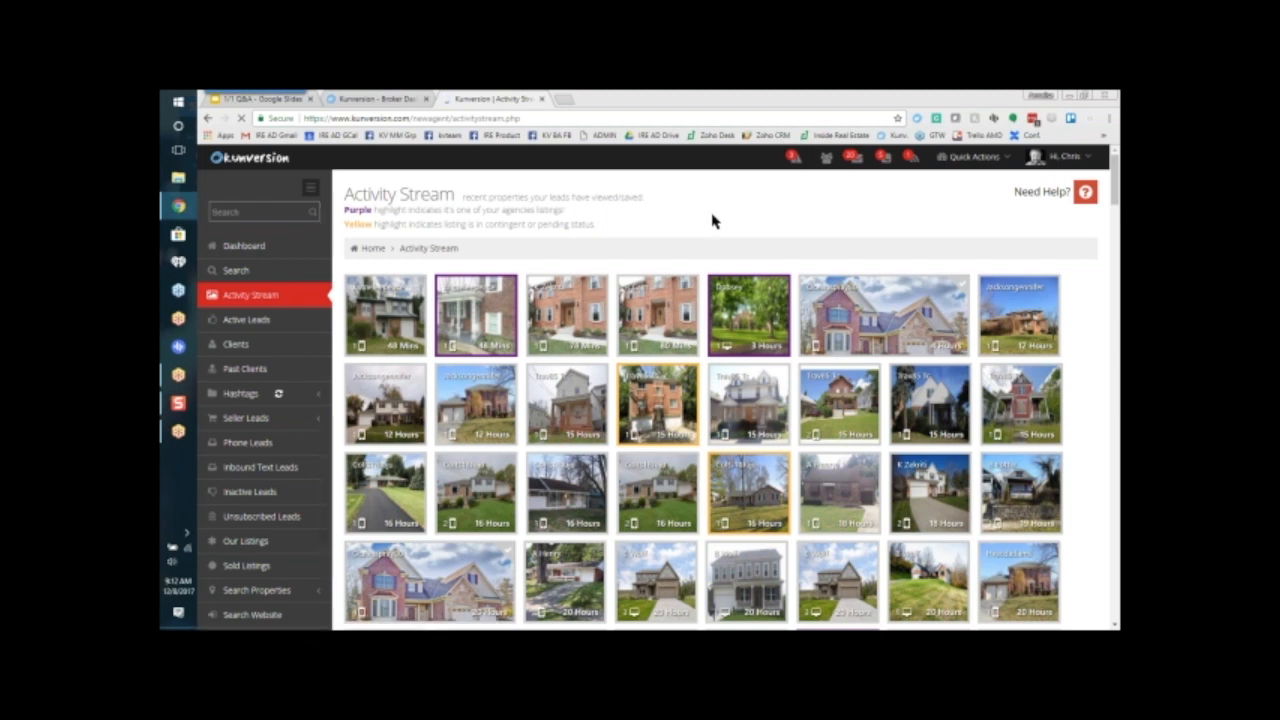
mouse_move(888, 310)
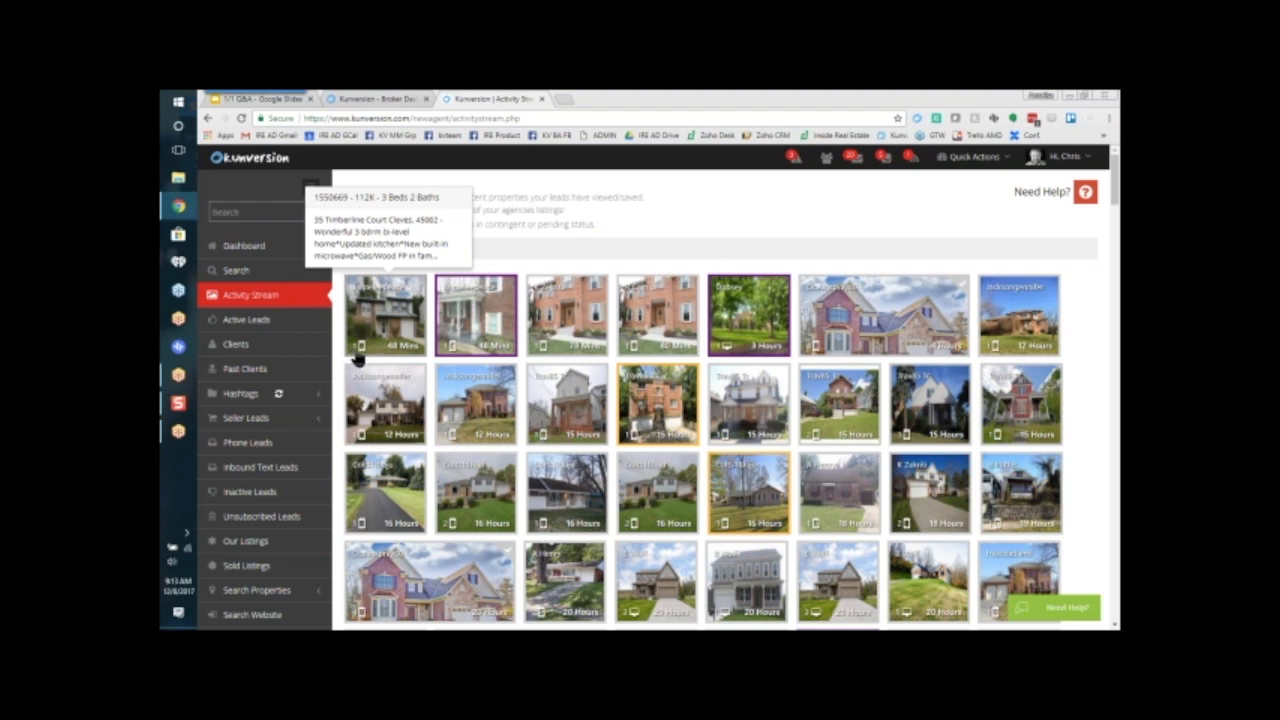
mouse_move(363, 358)
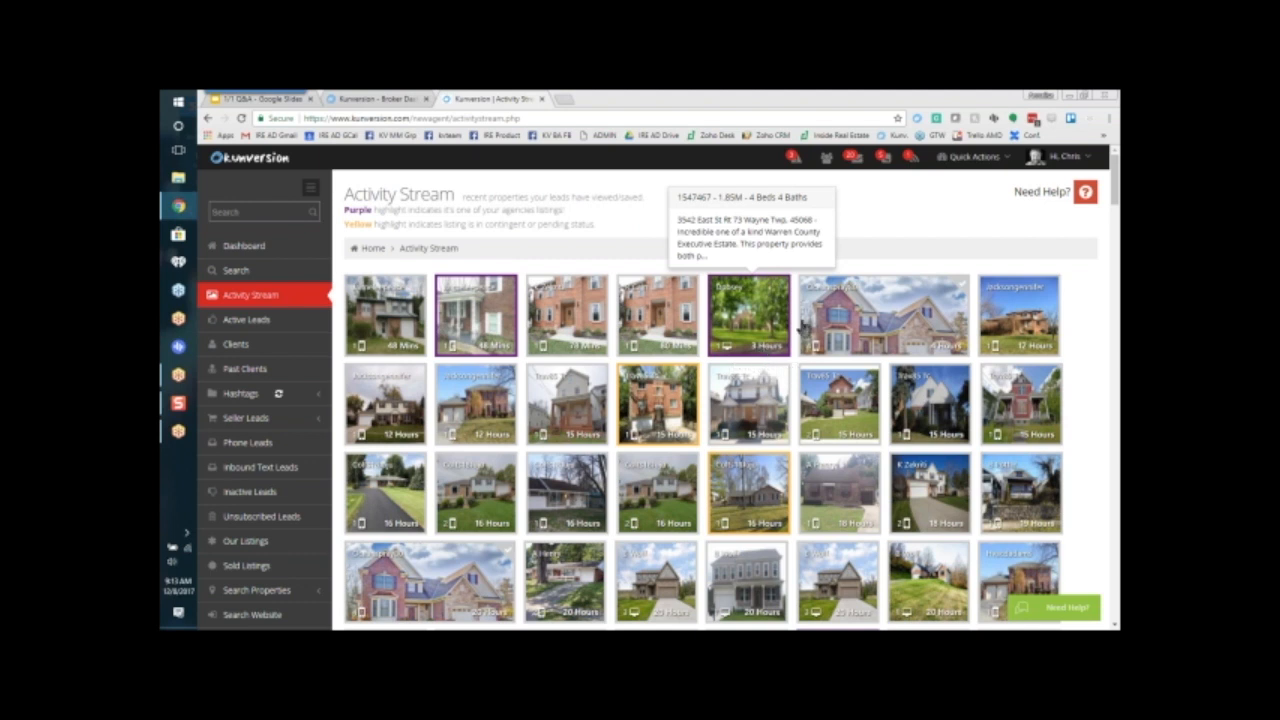
mouse_move(825, 328)
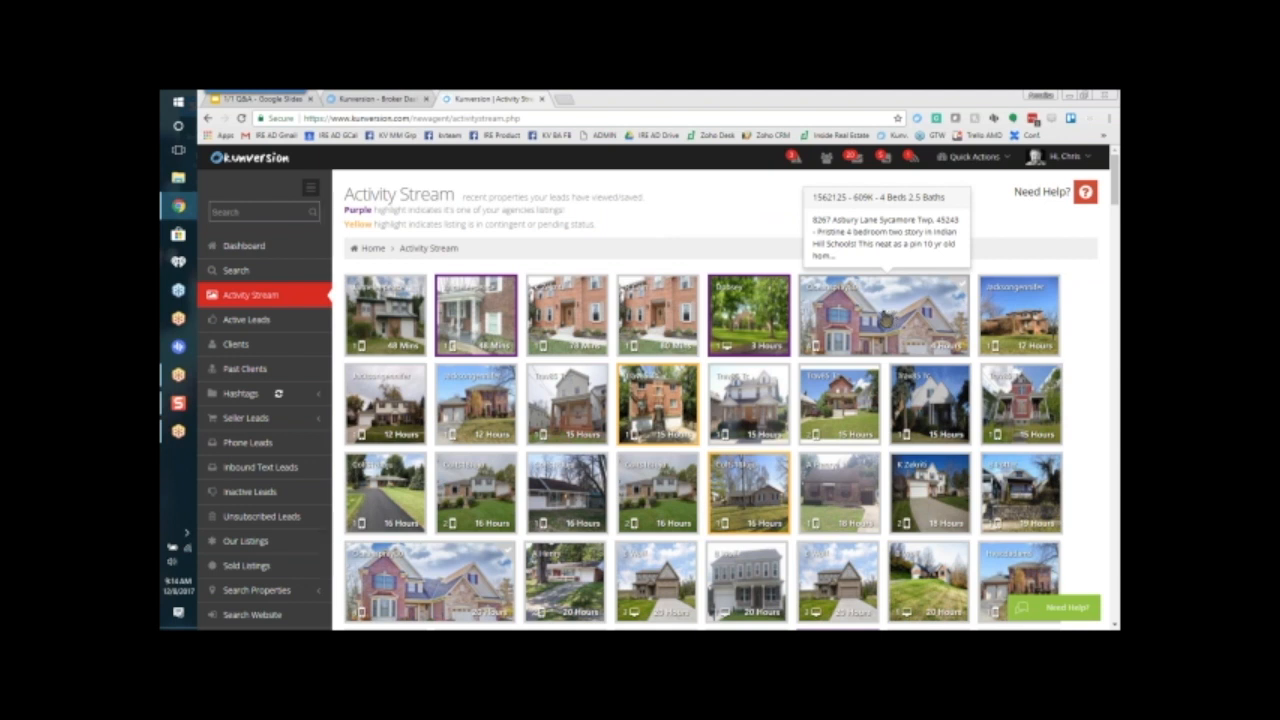
click(885, 318)
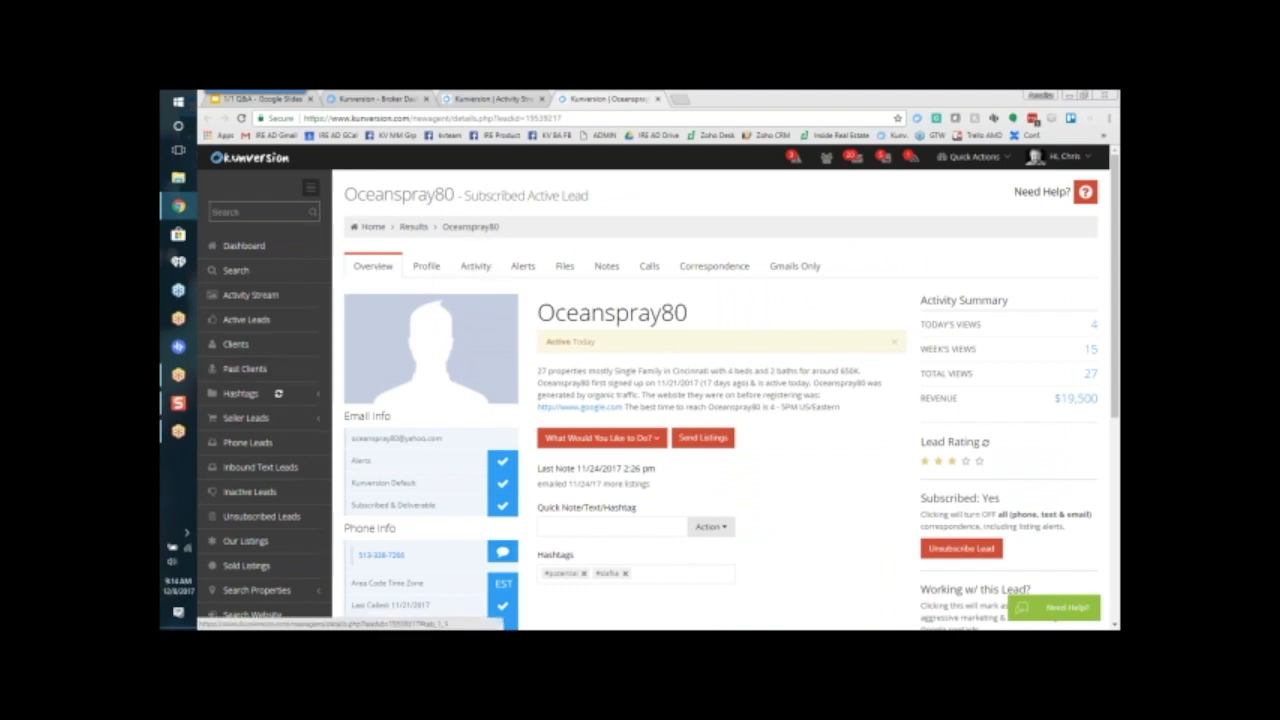
Step: Show this lead's property activity and preview the details of the most recently viewed home
click(476, 266)
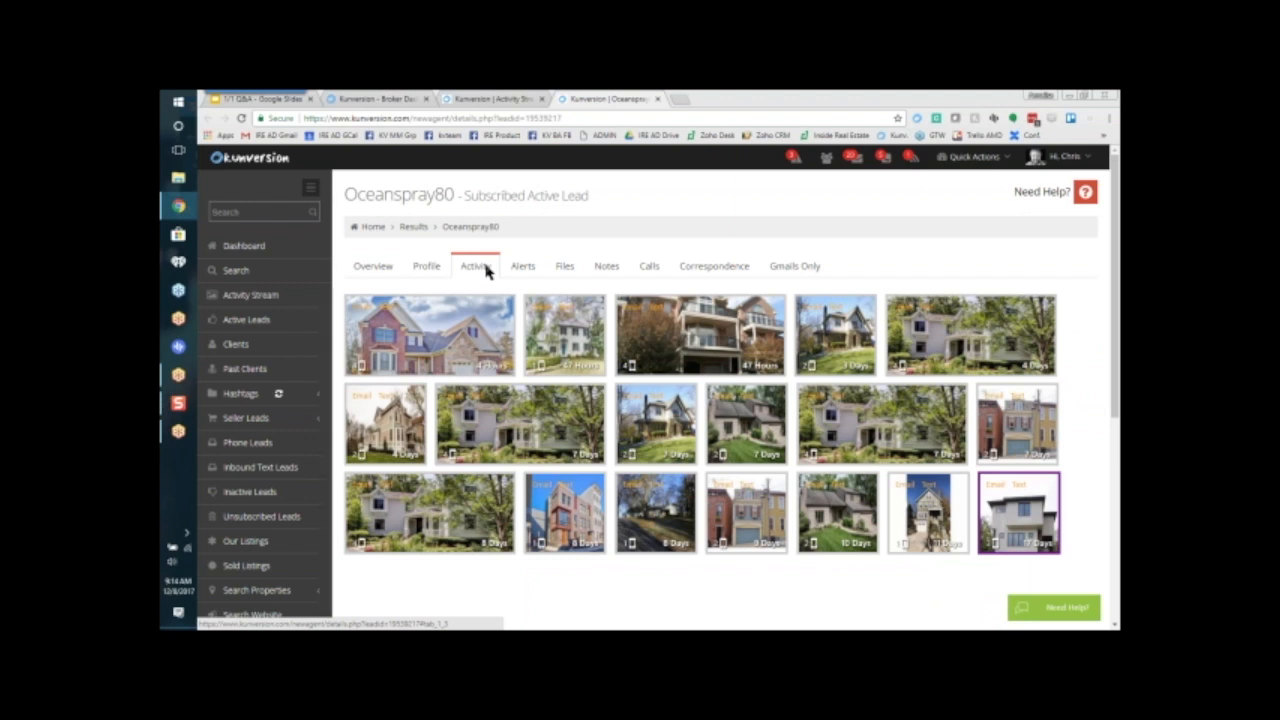
mouse_move(464, 349)
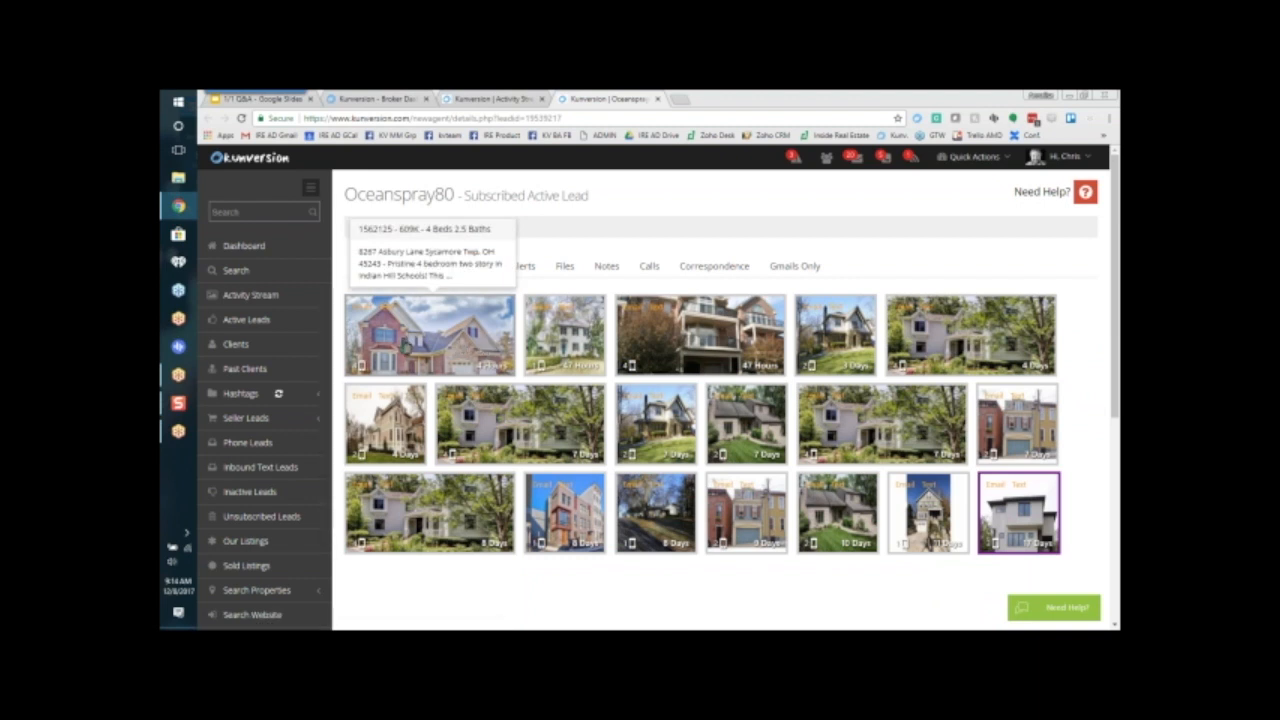
mouse_move(422, 518)
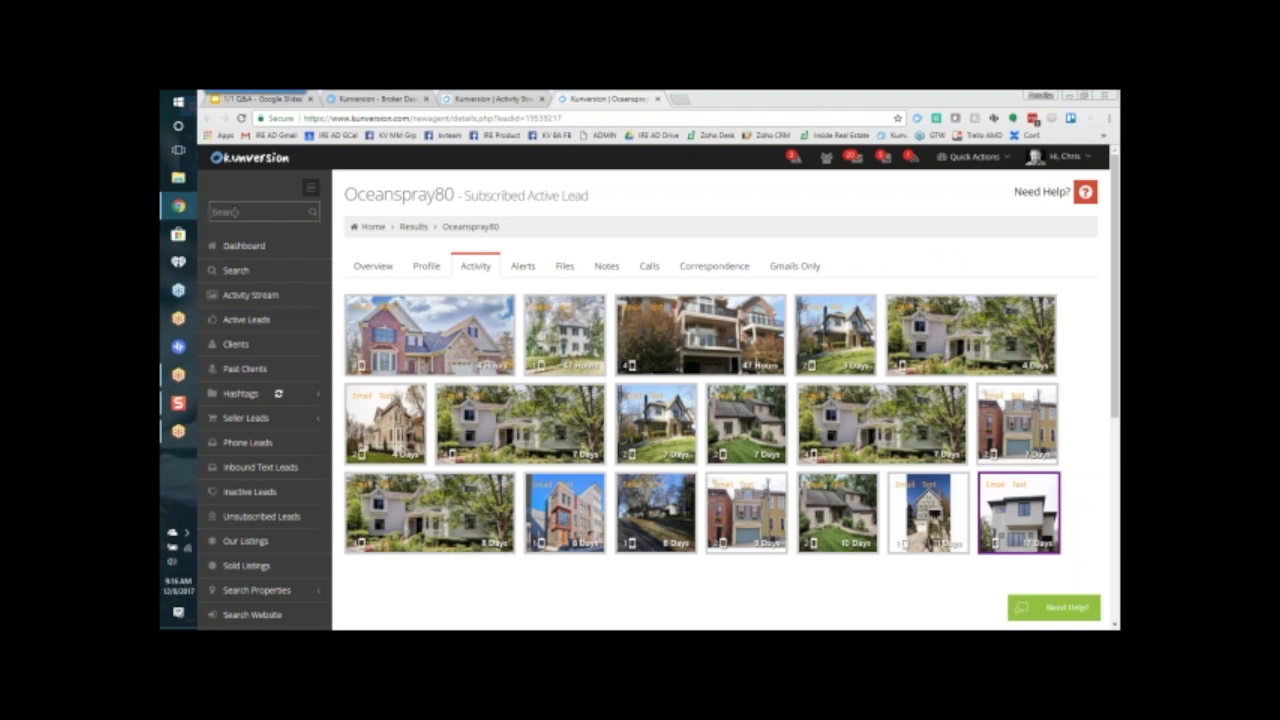
Step: Search for "mcalpin" and open the matching listing in Cincinnati
text(mcalpin)
click(313, 217)
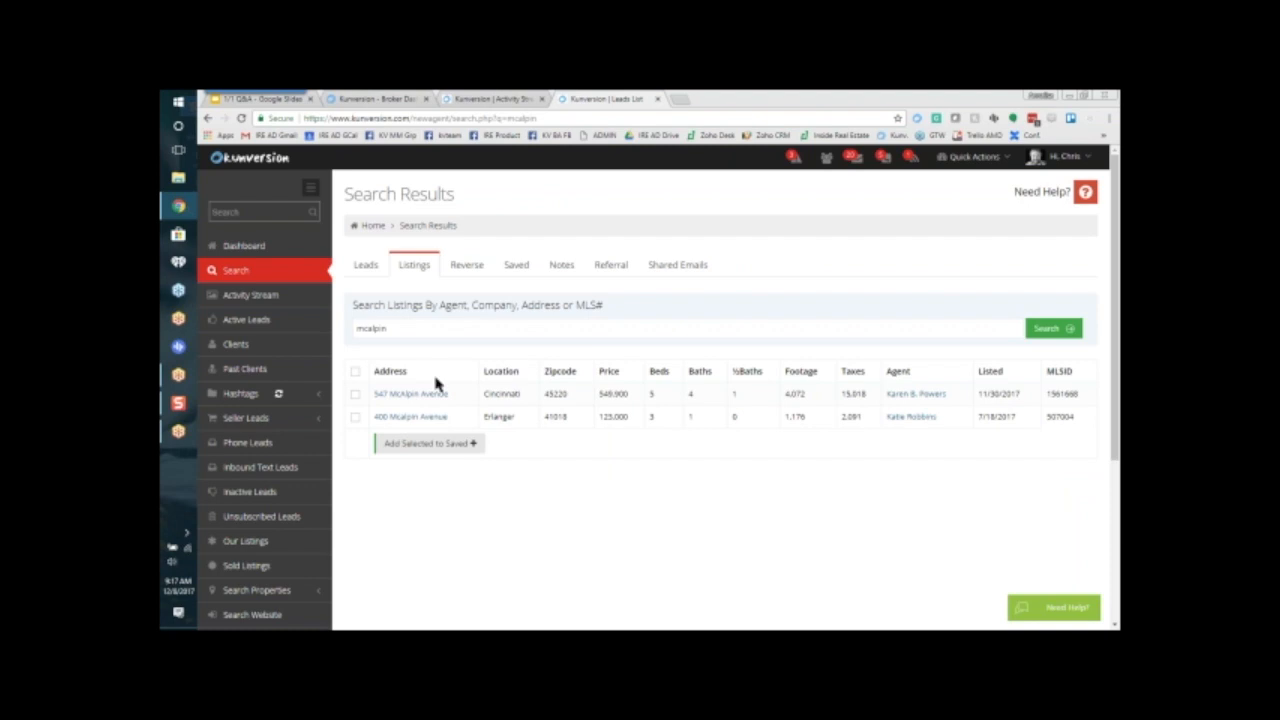
click(414, 396)
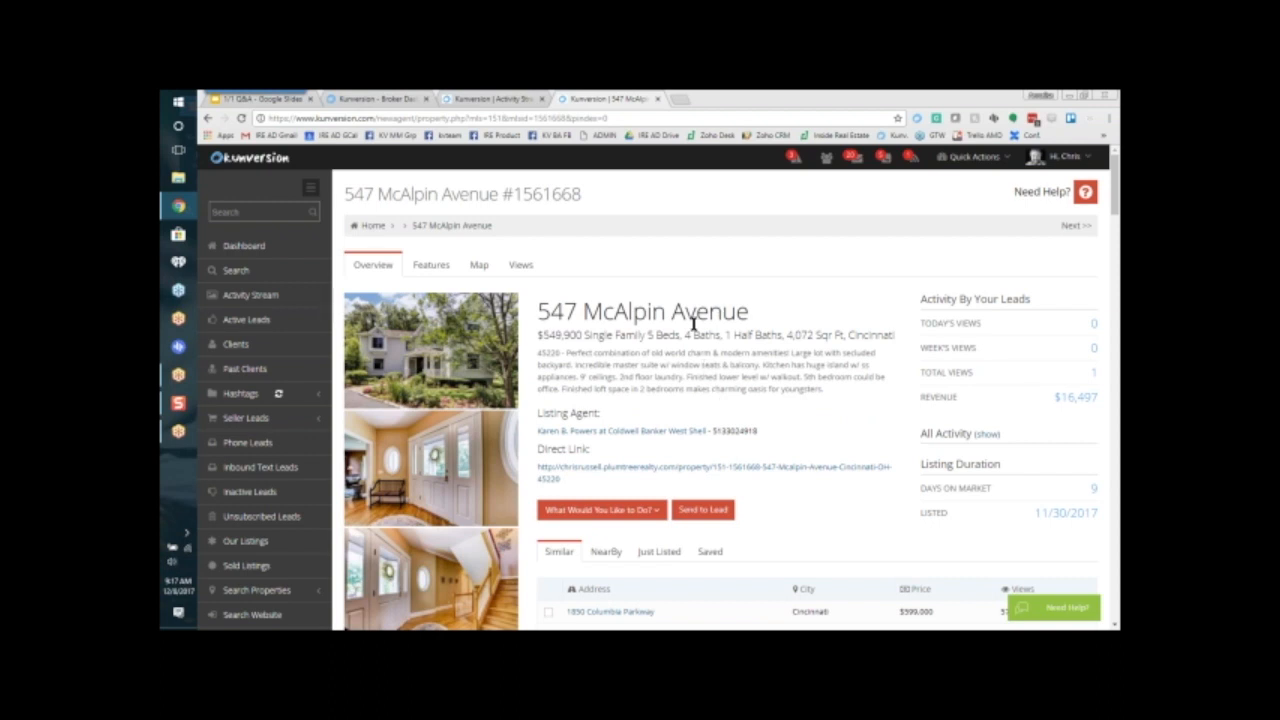
Step: Compare the McAlpin property with its similar listings, highlighting the property heading and the view count of the Columbia Parkway listing
scroll(690, 326, down, 3)
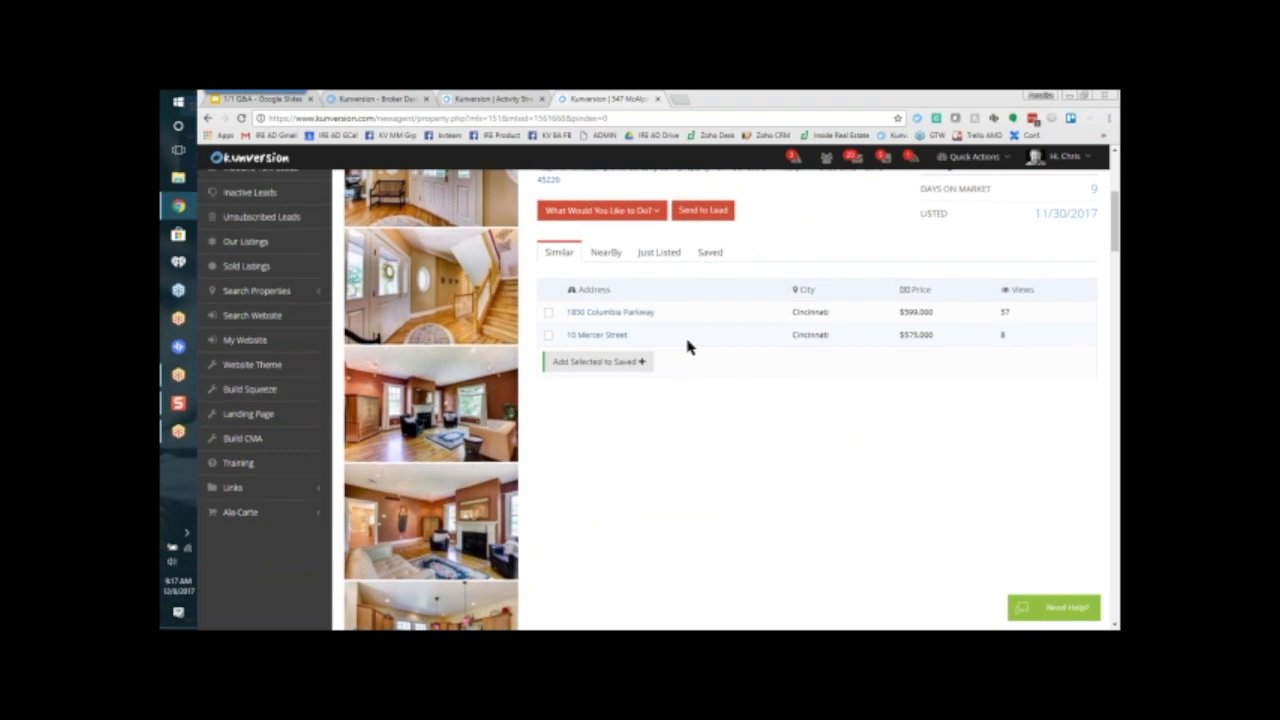
scroll(687, 347, up, 3)
drag(539, 251, 771, 262)
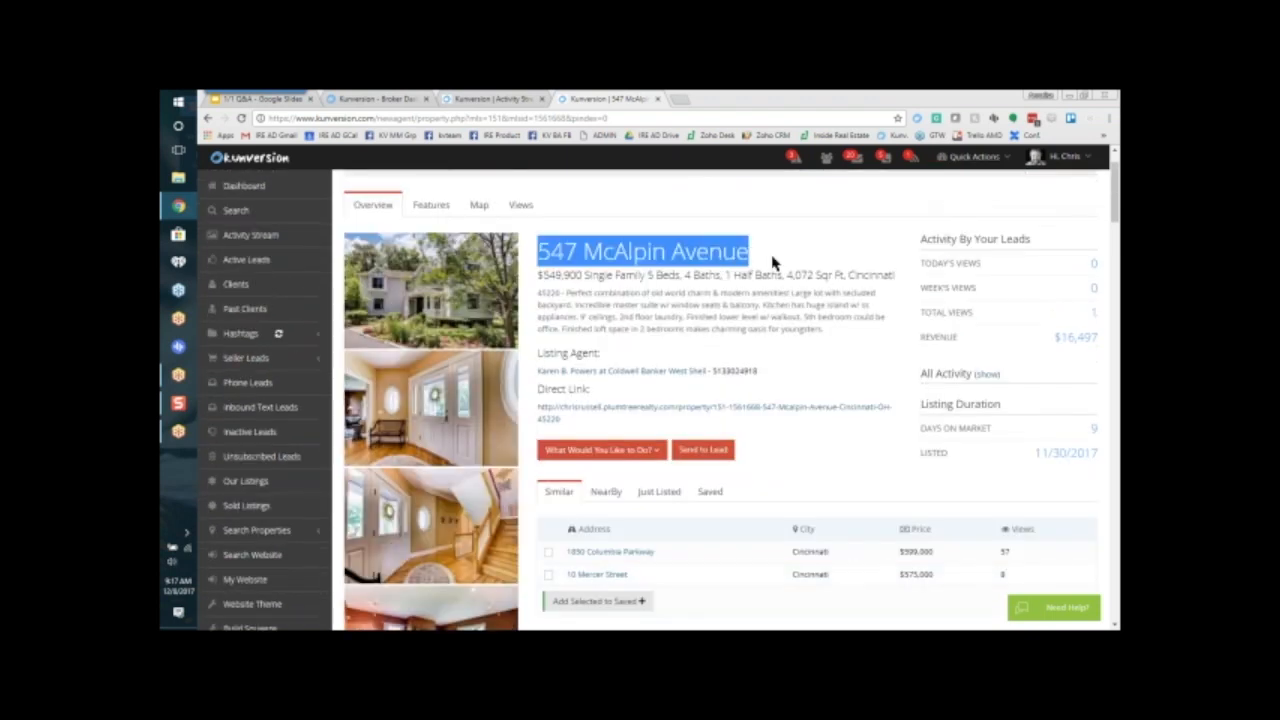
scroll(774, 445, down, 2)
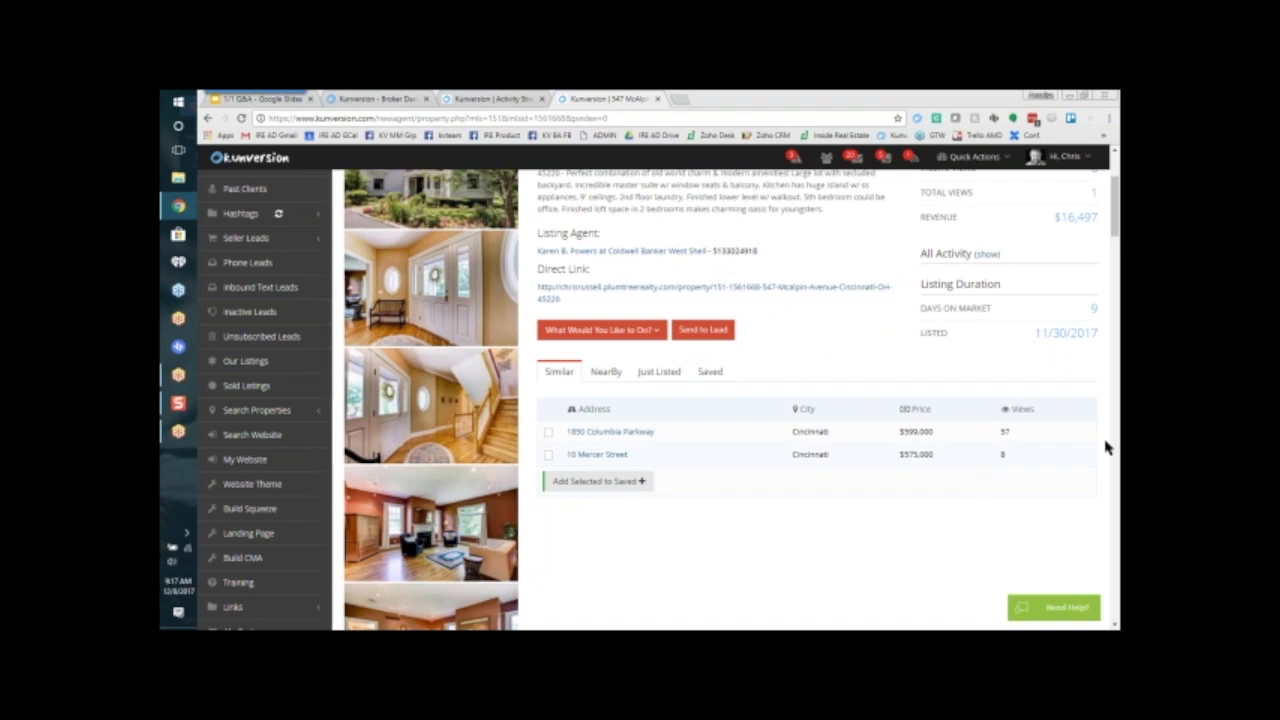
double_click(1003, 432)
scroll(756, 450, up, 1)
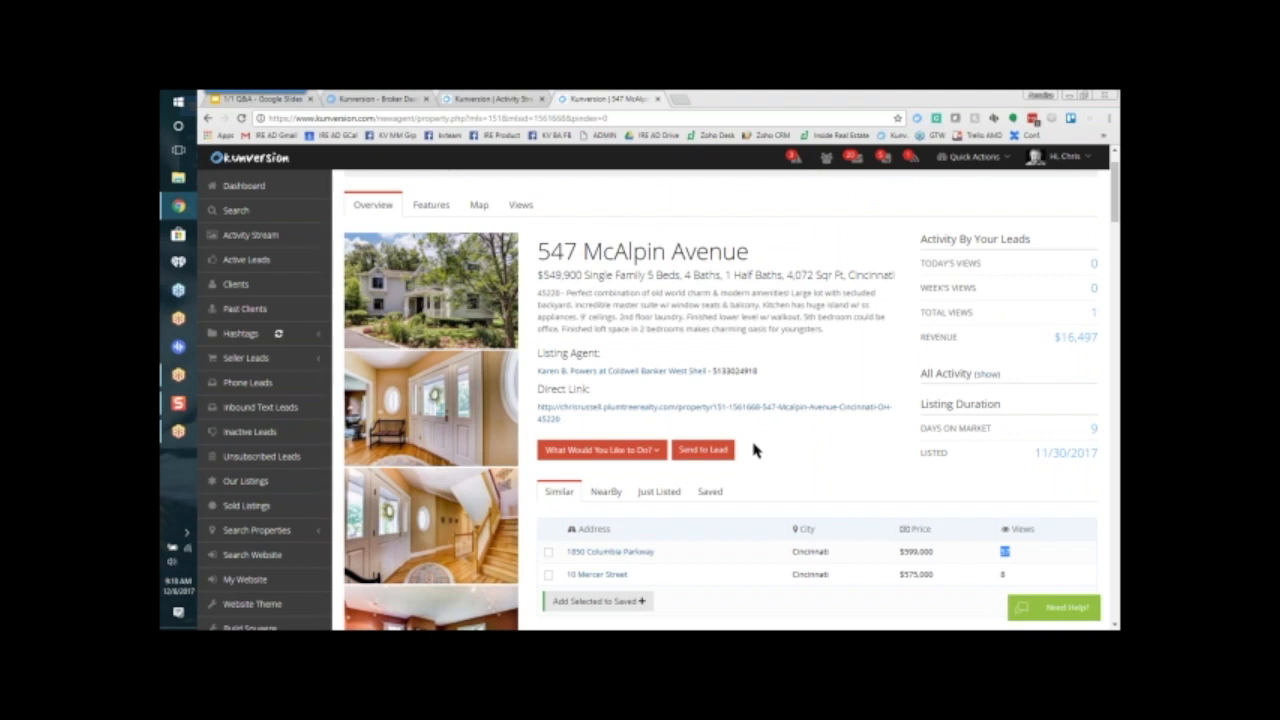
Step: Show the nearby listings for the McAlpin property and review their prices and distances
click(618, 493)
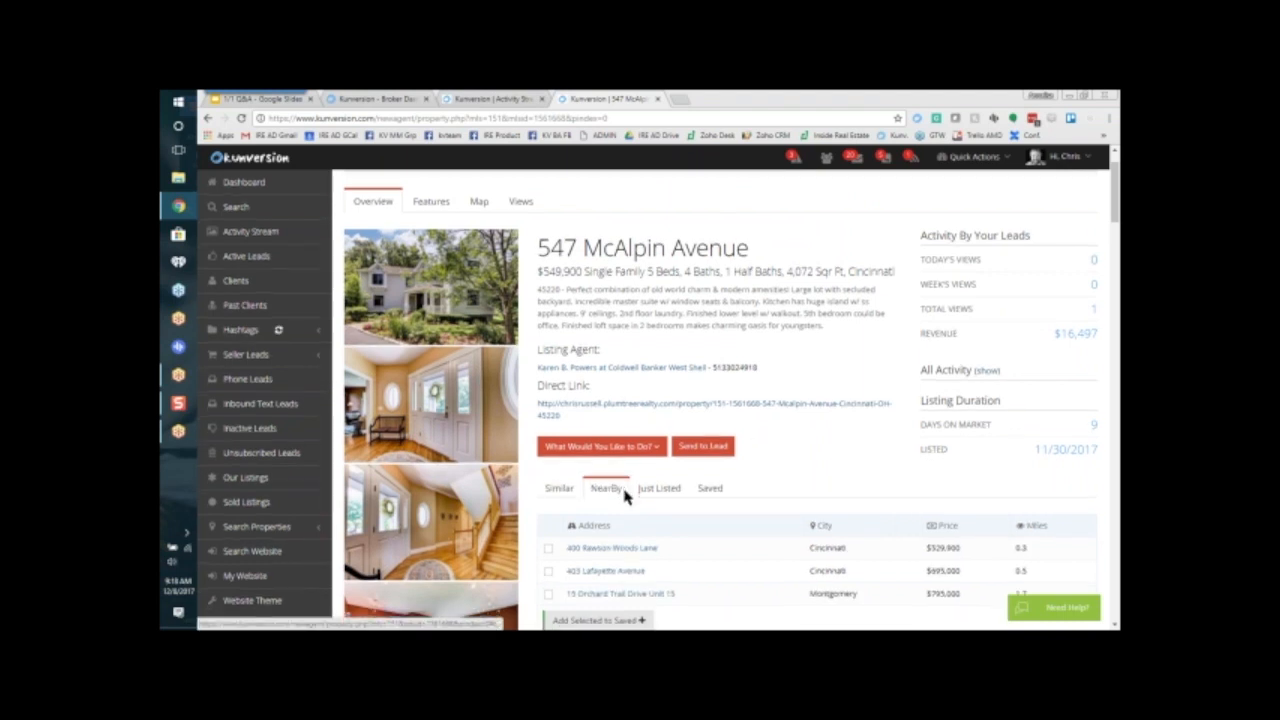
scroll(622, 495, down, 1)
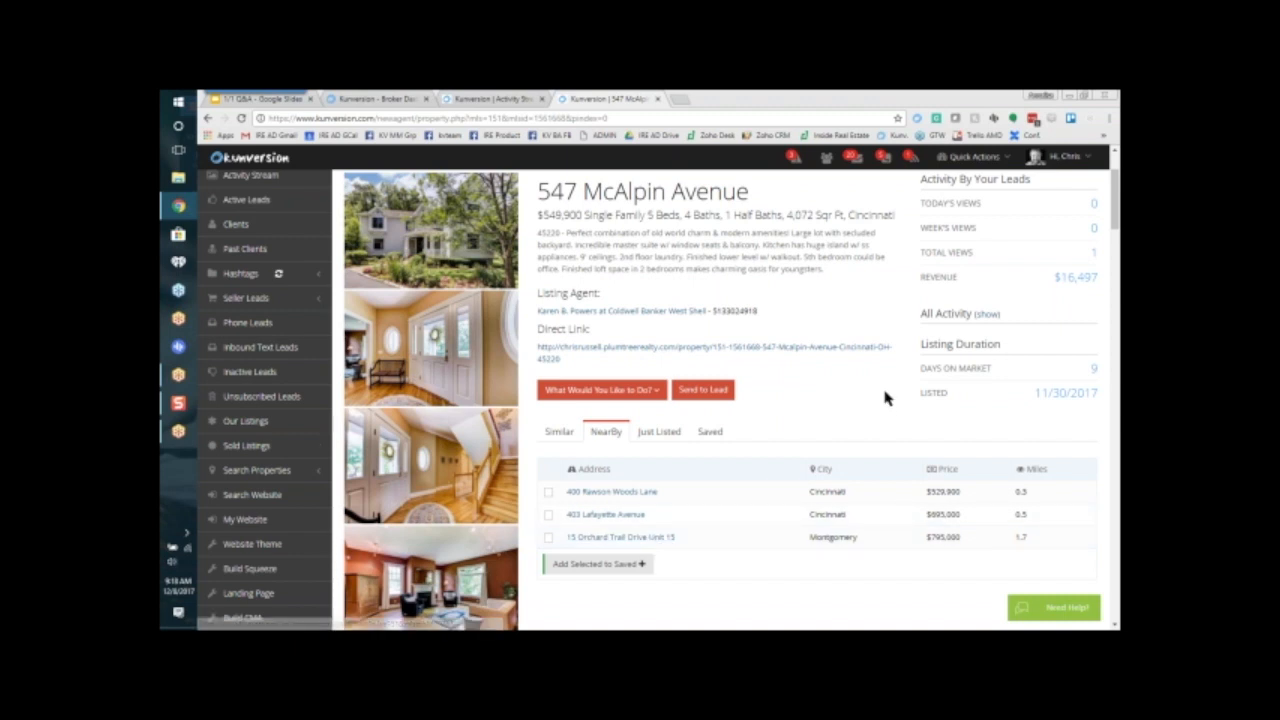
scroll(655, 537, up, 2)
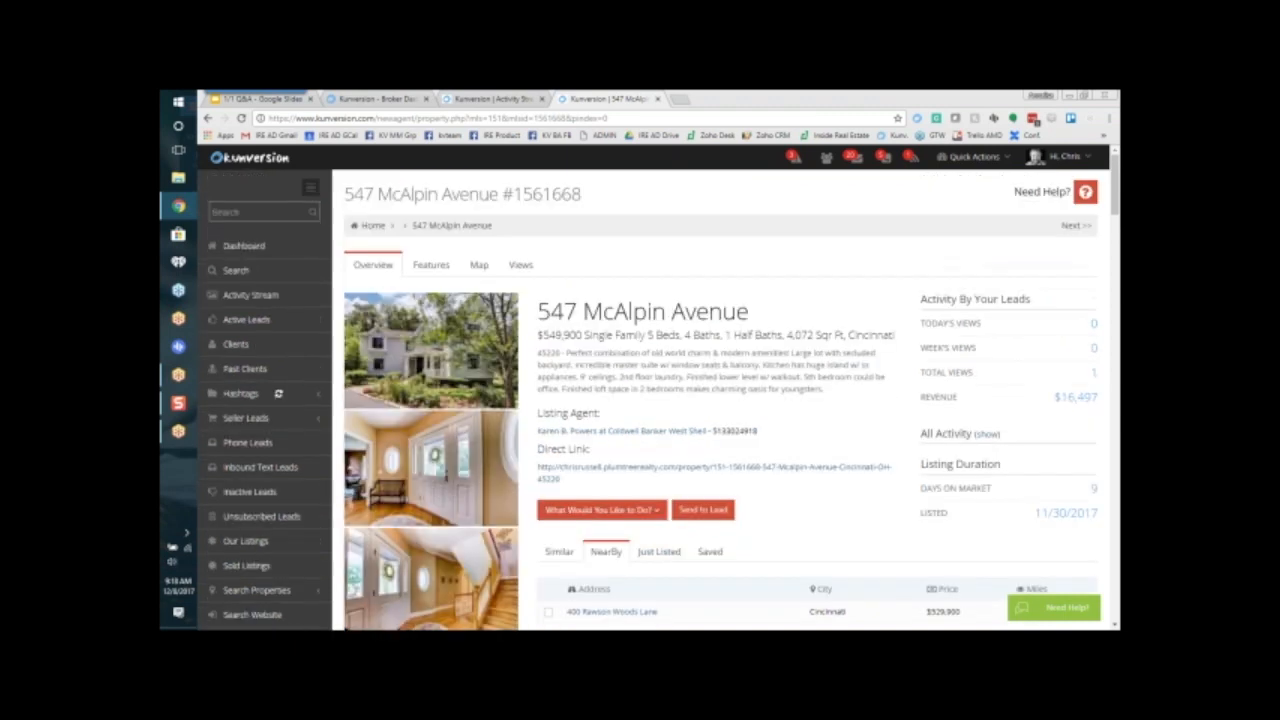
Step: Return to the dashboard, open the first new lead's details and review the overview, highlighting the Email Info heading
click(235, 254)
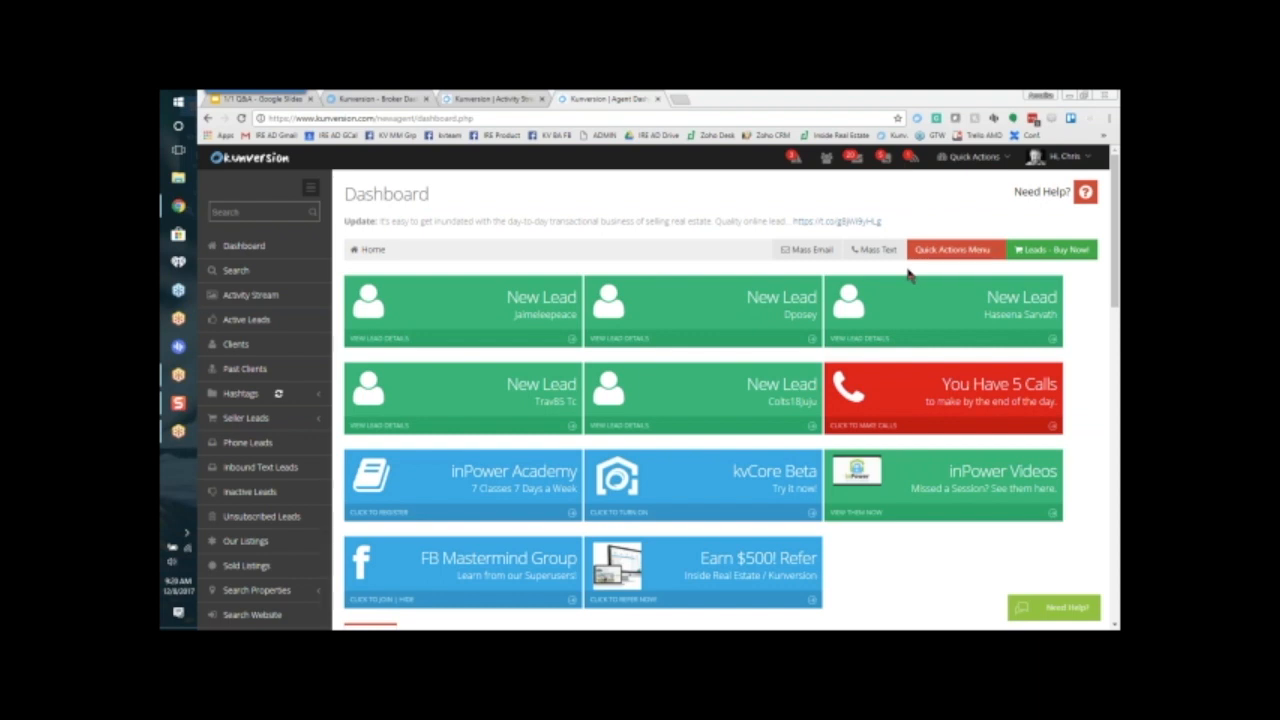
click(631, 203)
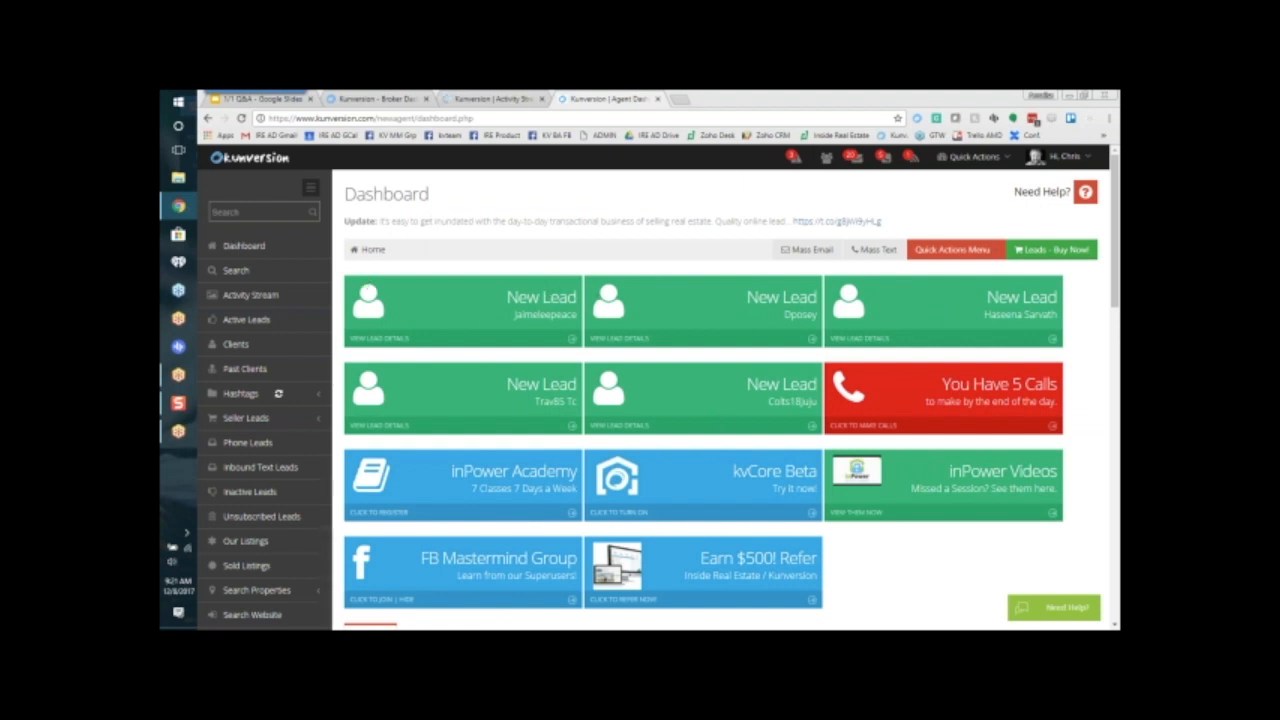
click(374, 340)
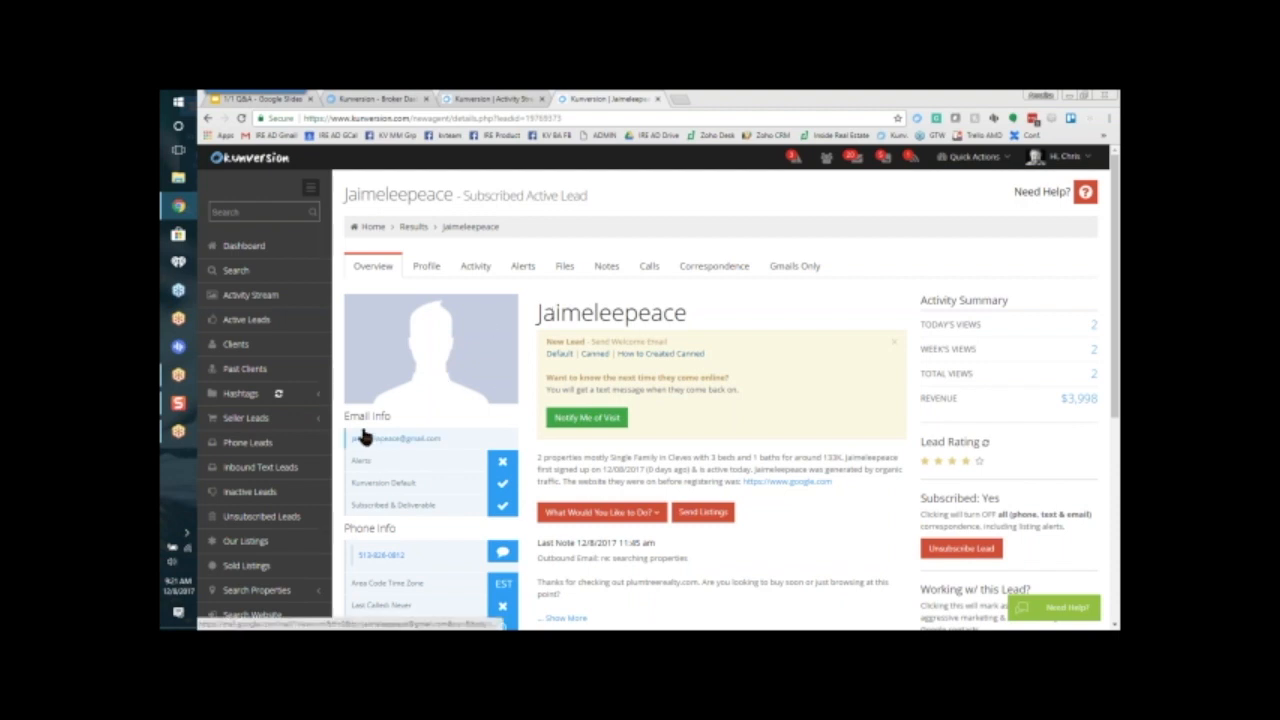
drag(343, 418, 390, 416)
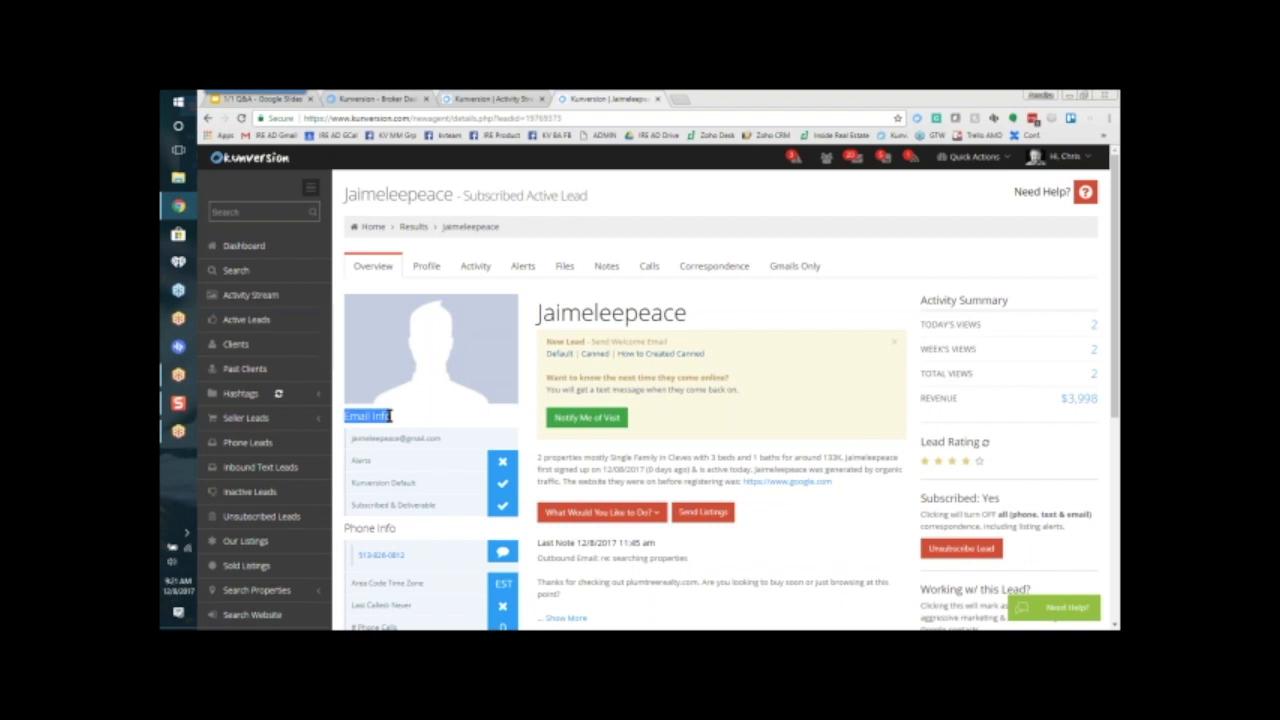
scroll(390, 416, down, 1)
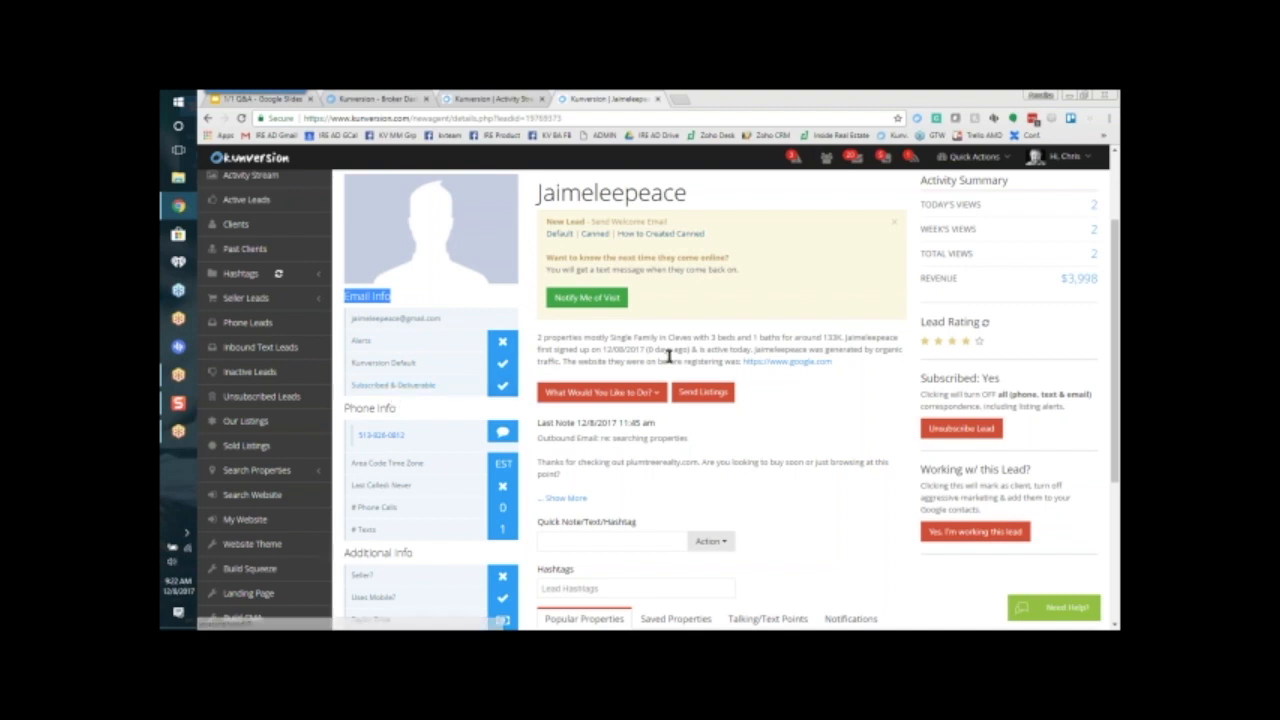
scroll(595, 262, up, 2)
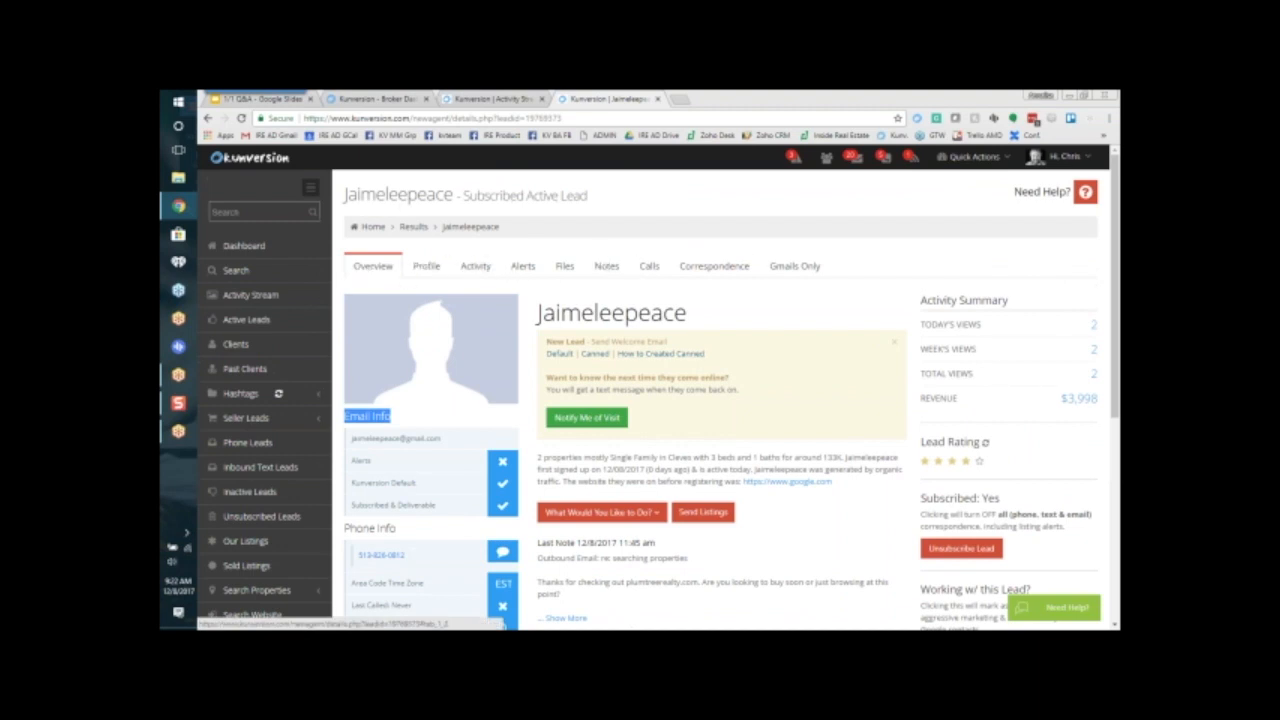
Step: Open the lead's notes and highlight the email and phone validation details, then clear the highlight
click(607, 268)
drag(350, 418, 683, 567)
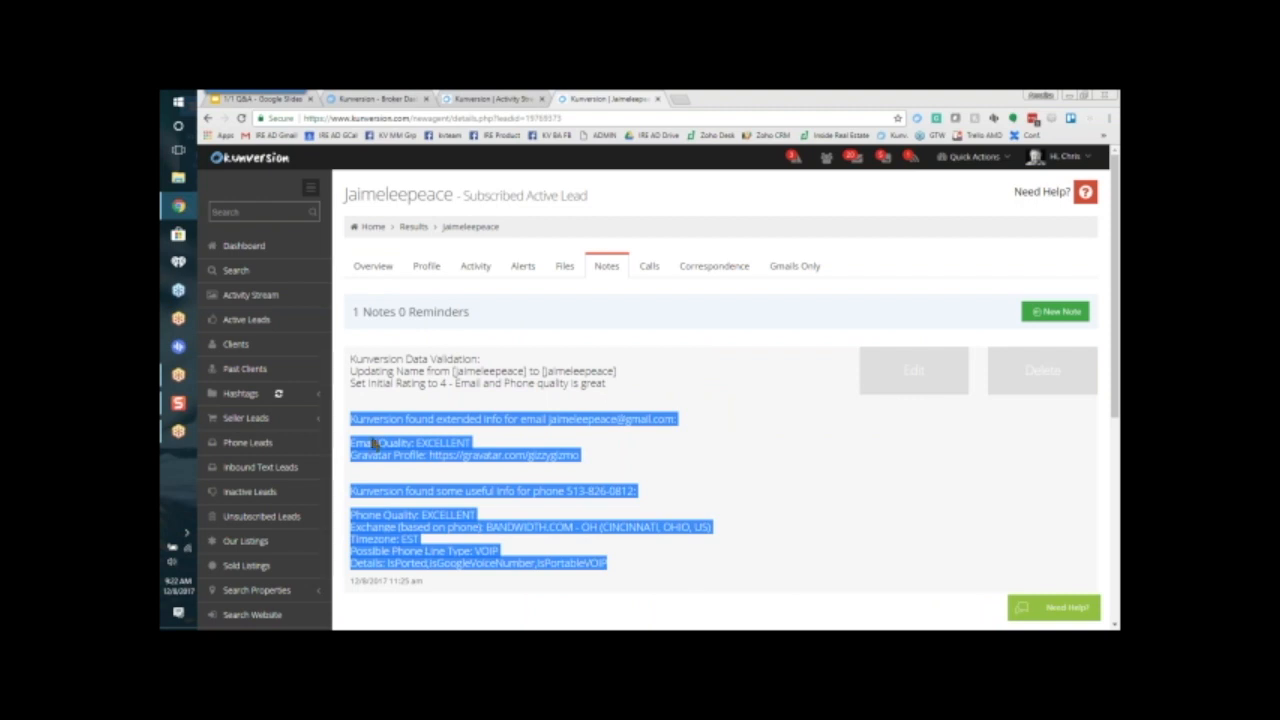
click(735, 468)
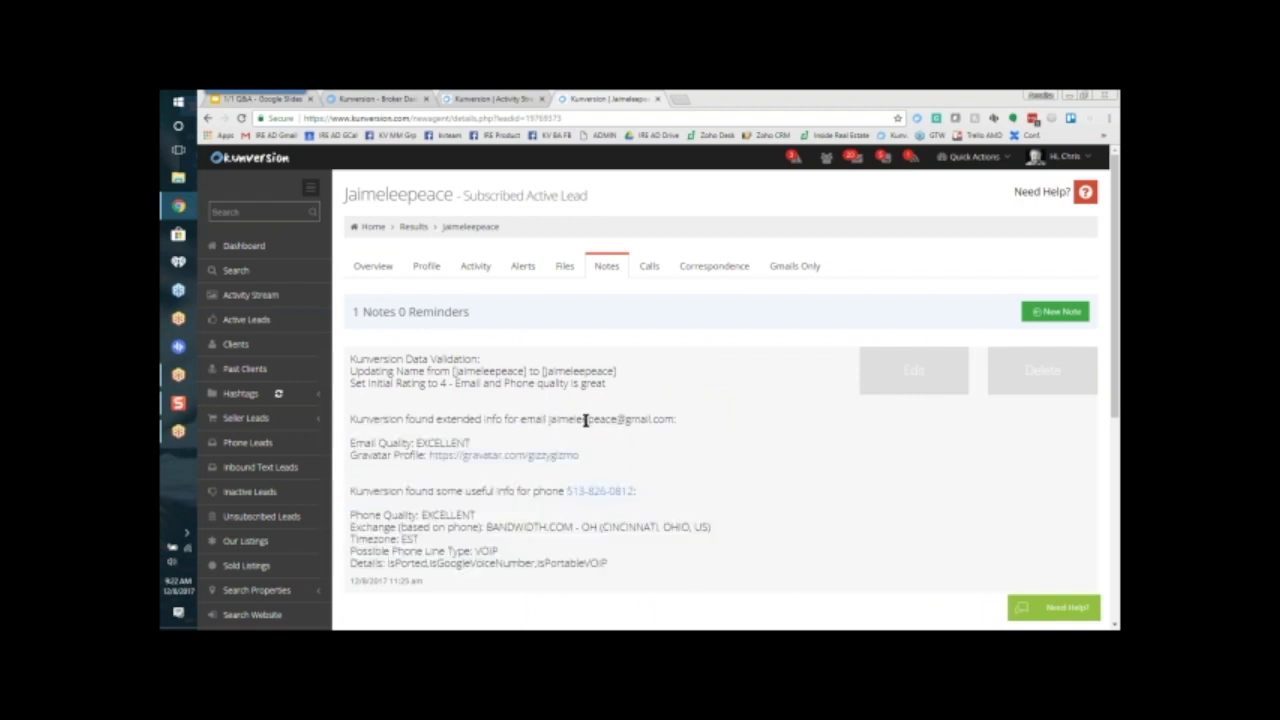
Step: Highlight the email quality label and the lead's email address in the validation note, then clear the highlight
drag(416, 441, 350, 443)
click(480, 440)
drag(546, 420, 676, 420)
click(634, 458)
Step: View the Gravatar profile linked in the lead's validation note, then close it and return to the notes
click(505, 455)
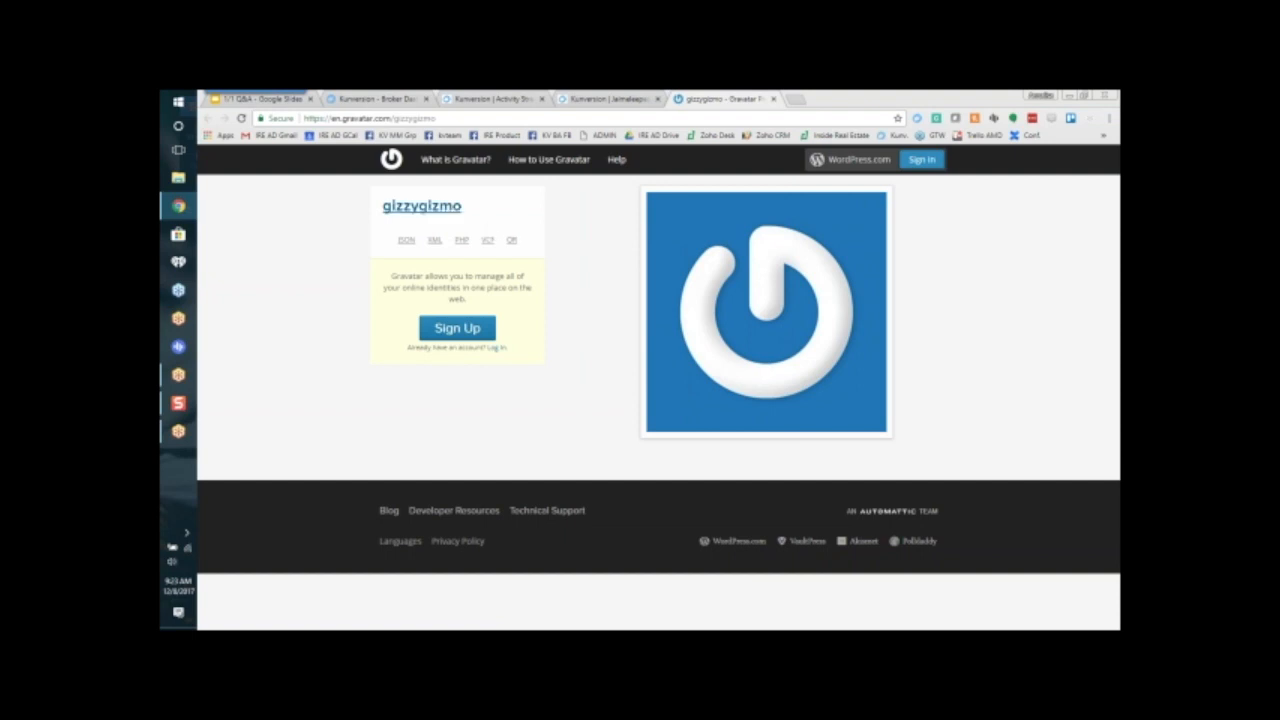
click(397, 212)
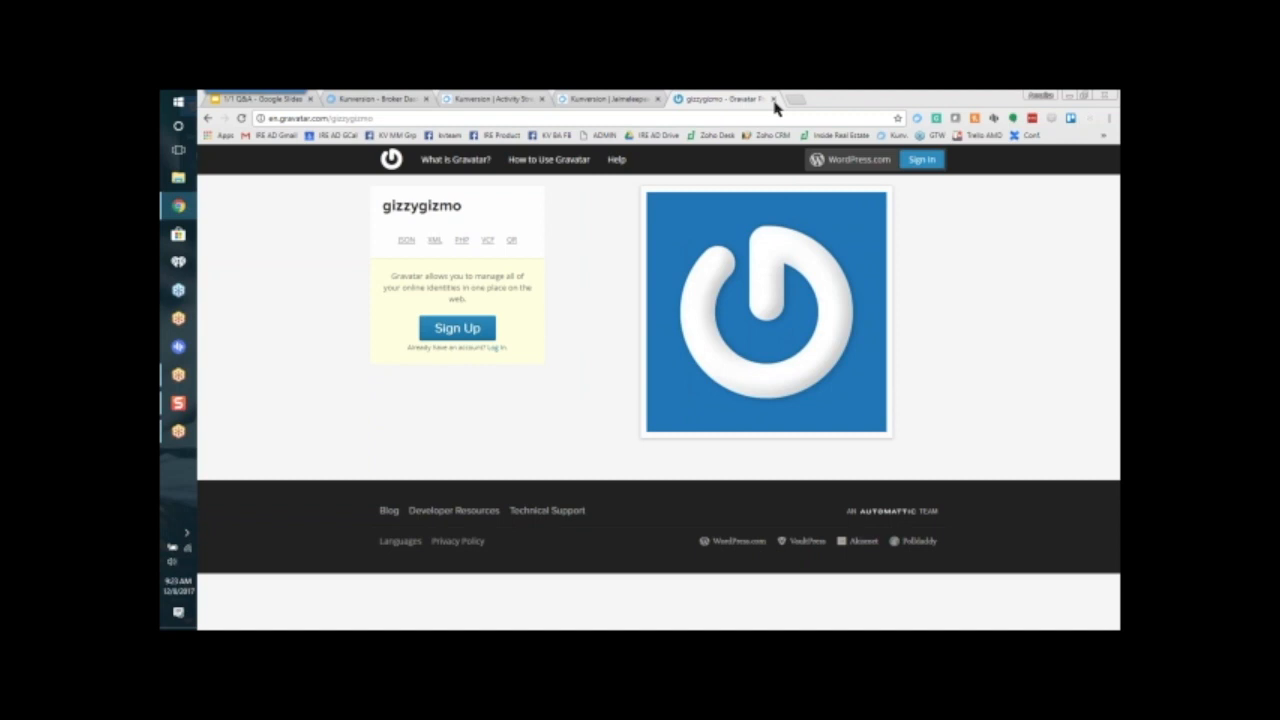
click(773, 99)
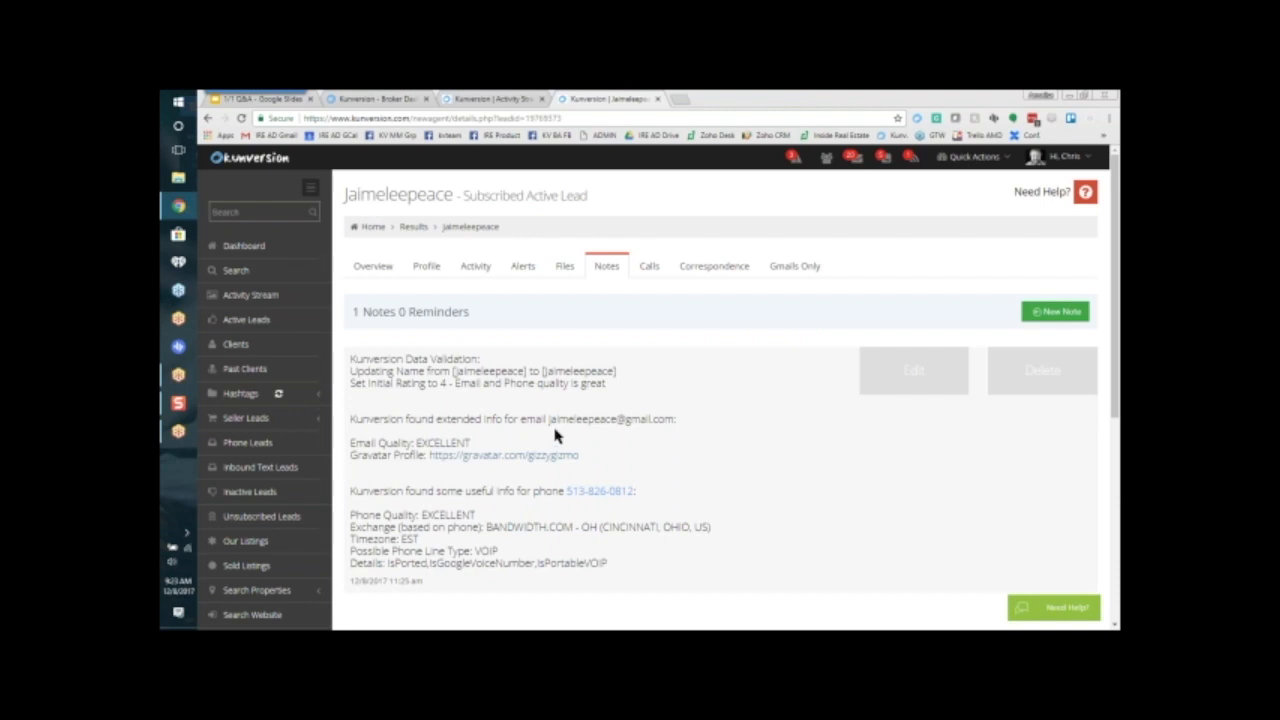
Step: Highlight the email quality and Gravatar lines, then the phone quality, exchange, timezone, line type and details, and clear the highlight
drag(346, 442, 656, 462)
click(658, 464)
drag(350, 514, 498, 551)
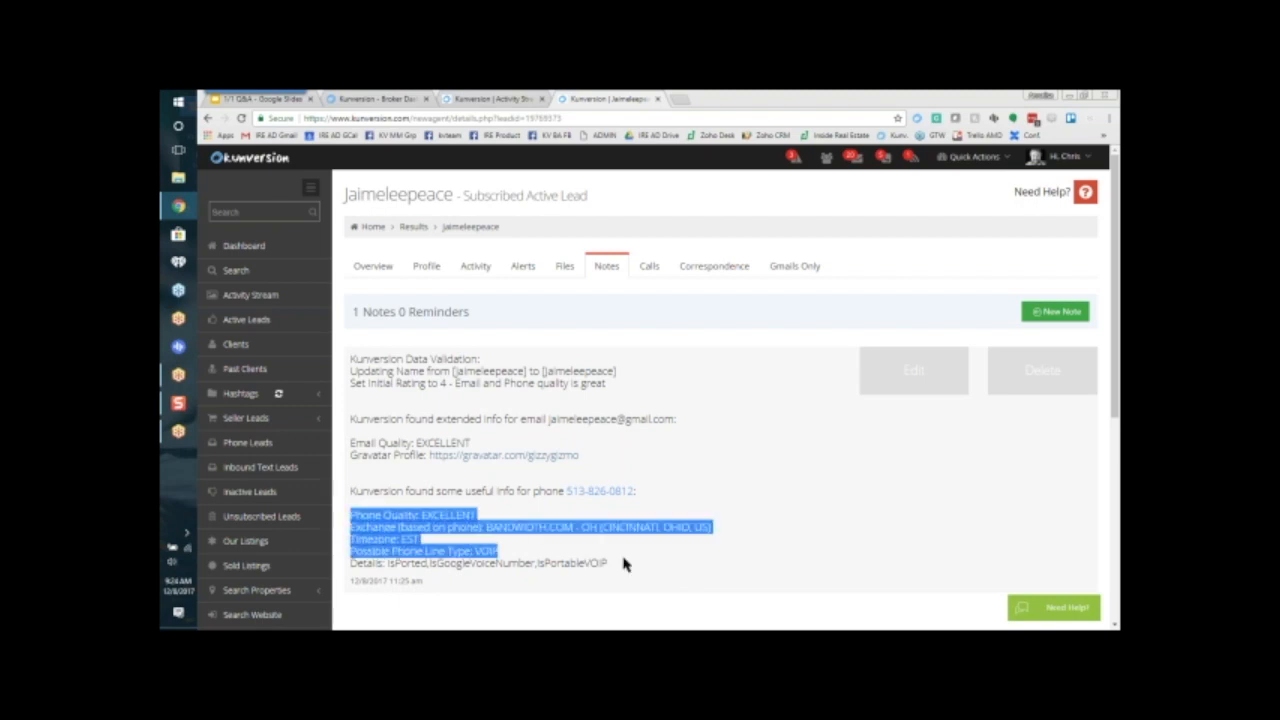
drag(623, 565, 634, 572)
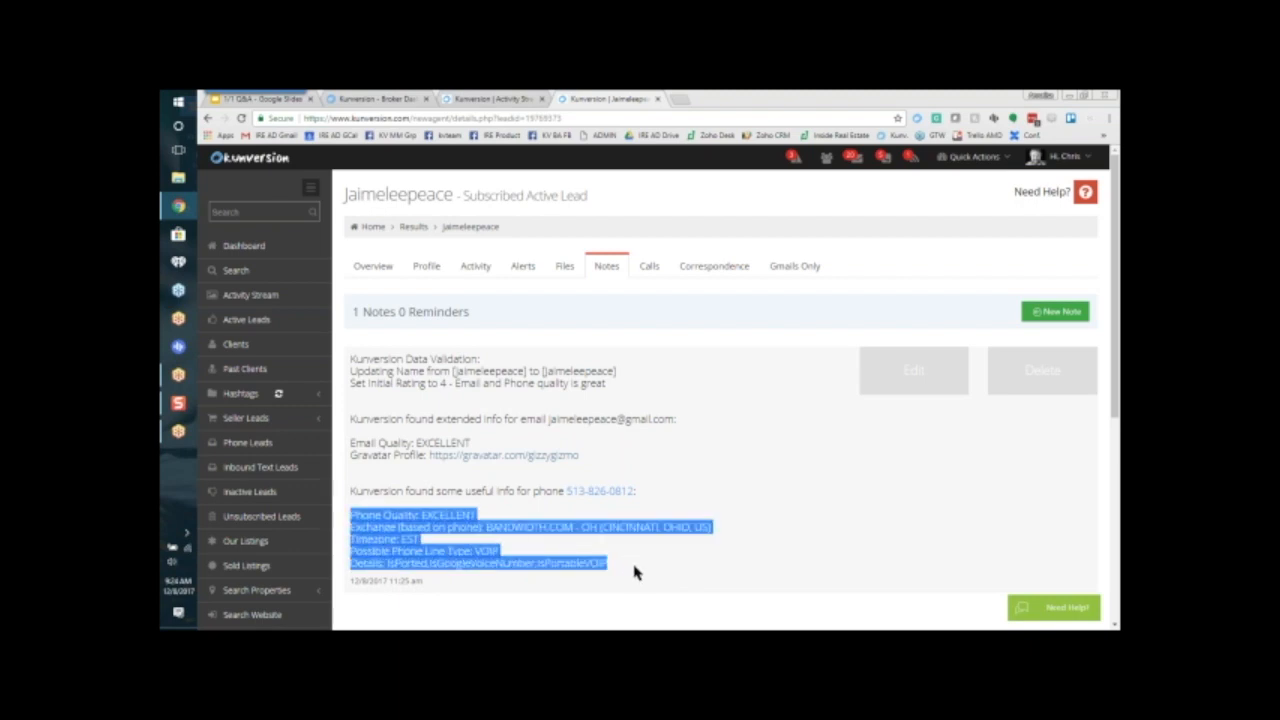
click(634, 572)
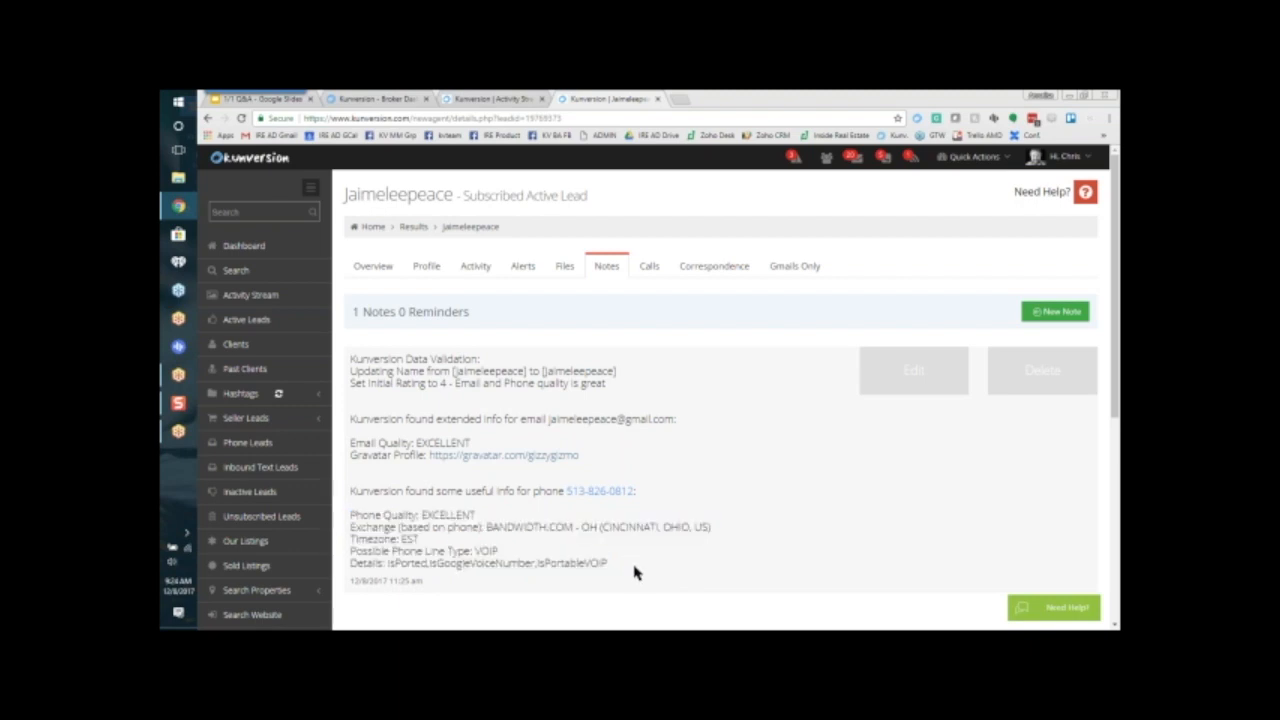
Step: Return to the lead's overview and highlight the sentence summarizing the viewed properties' type, city, beds, baths and price
click(371, 268)
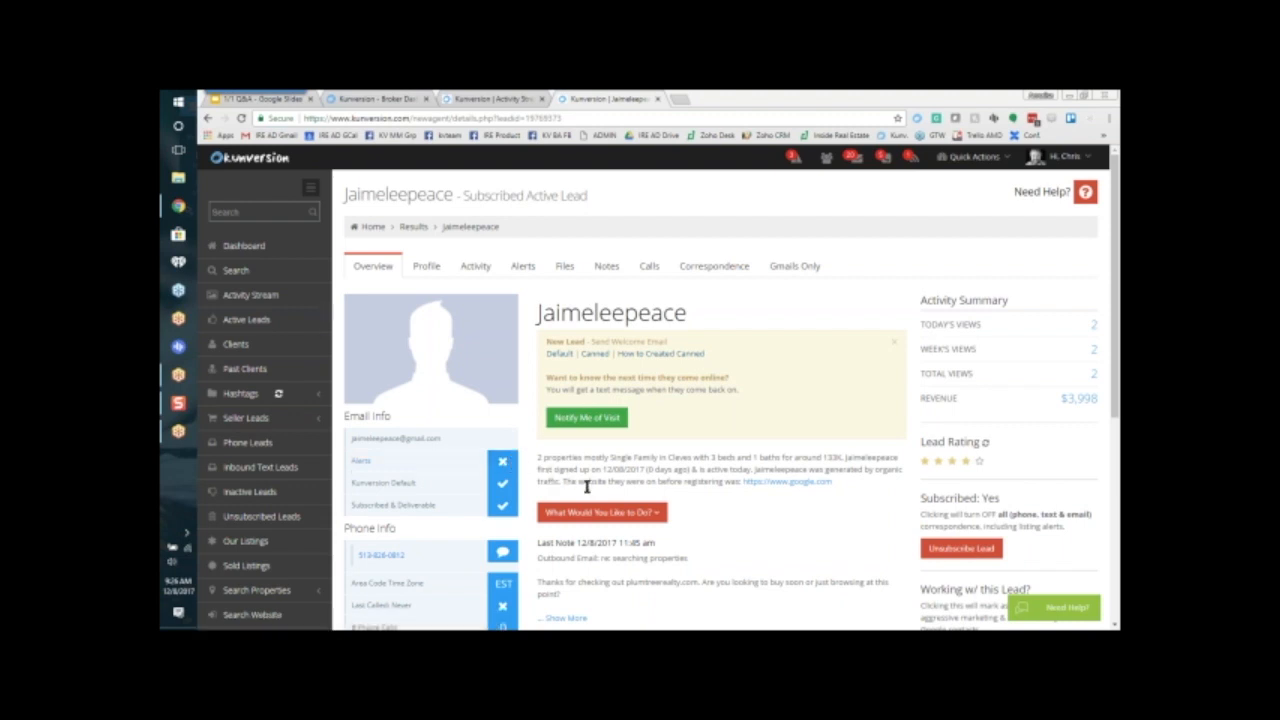
drag(537, 461, 842, 456)
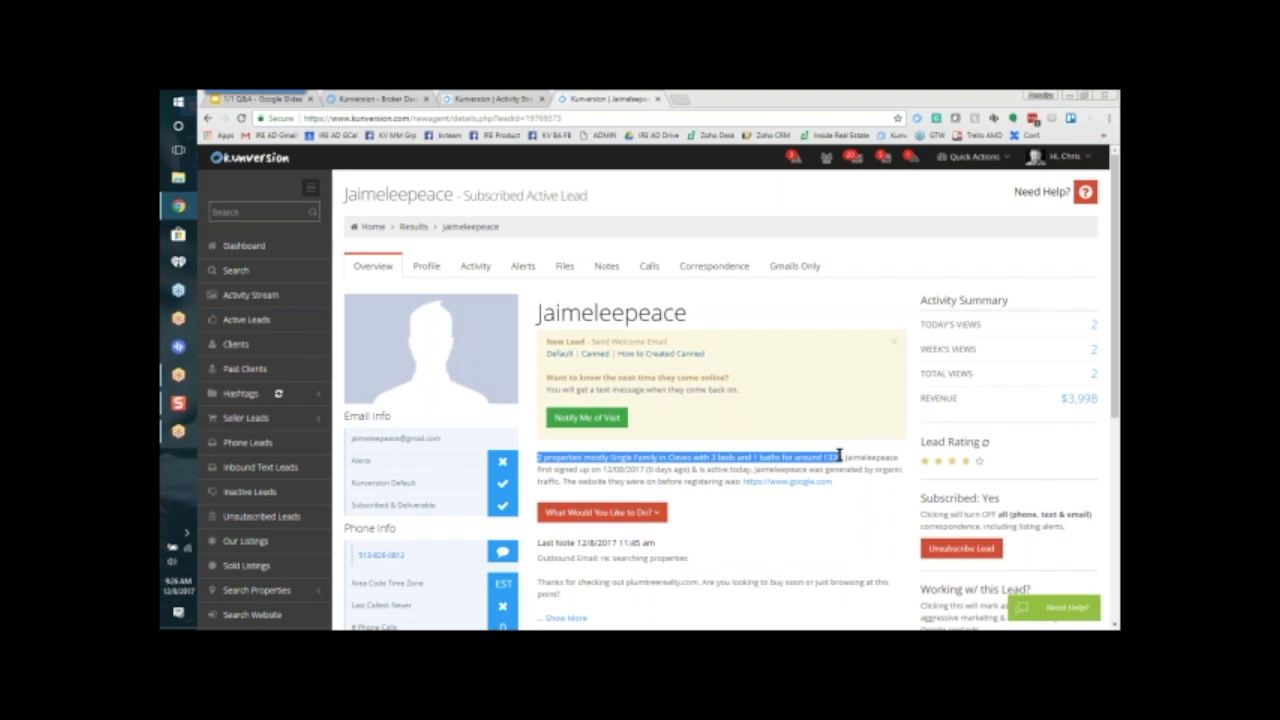
drag(839, 455, 850, 456)
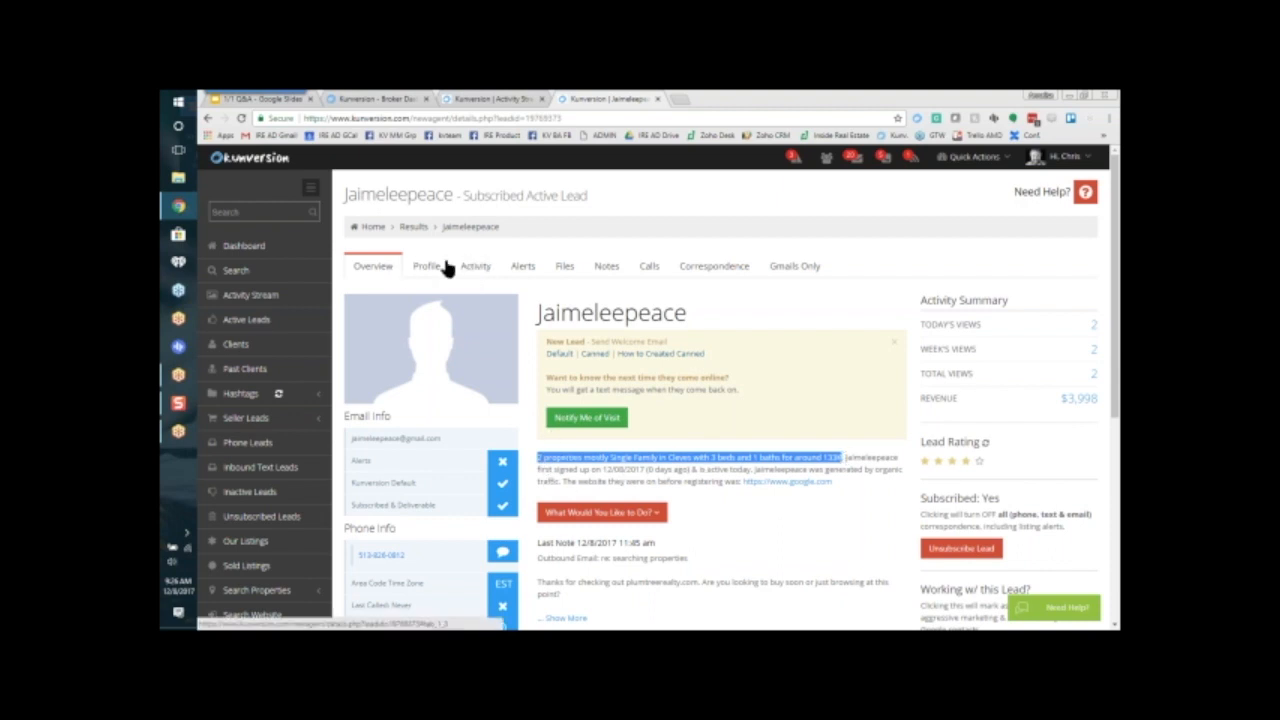
Step: Show the lead's activity and preview the details of both viewed properties
click(470, 266)
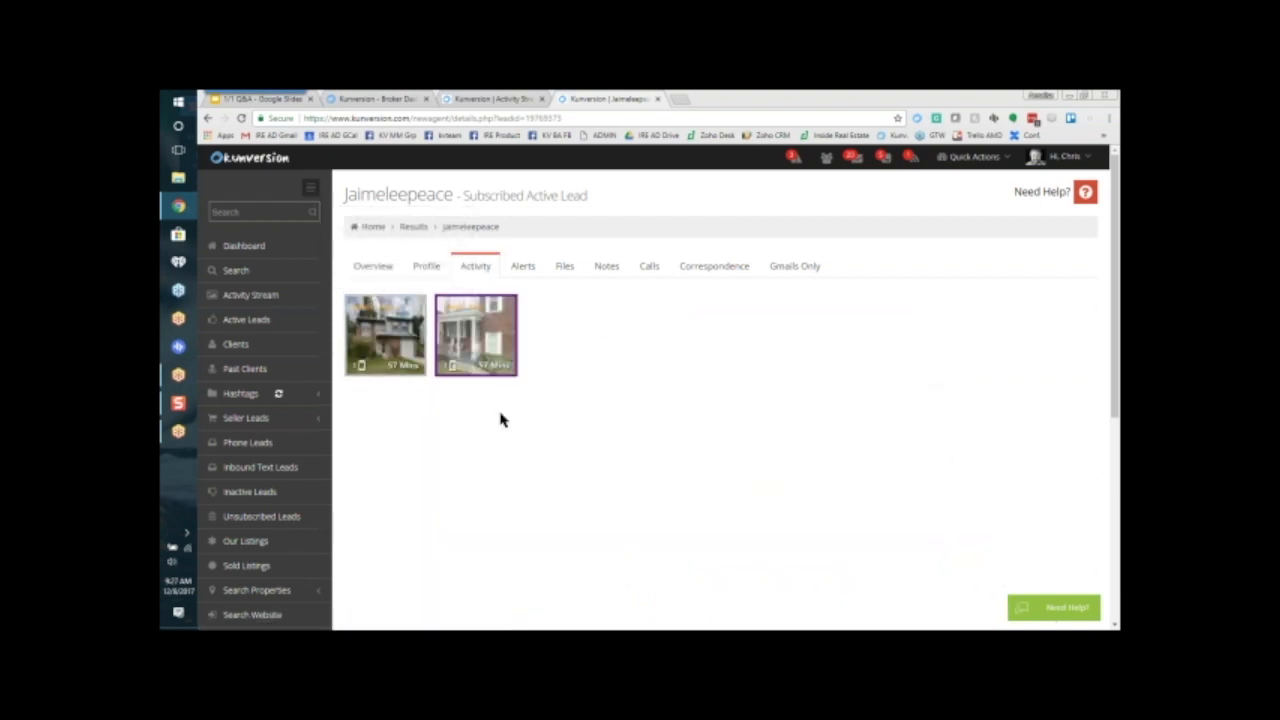
mouse_move(386, 335)
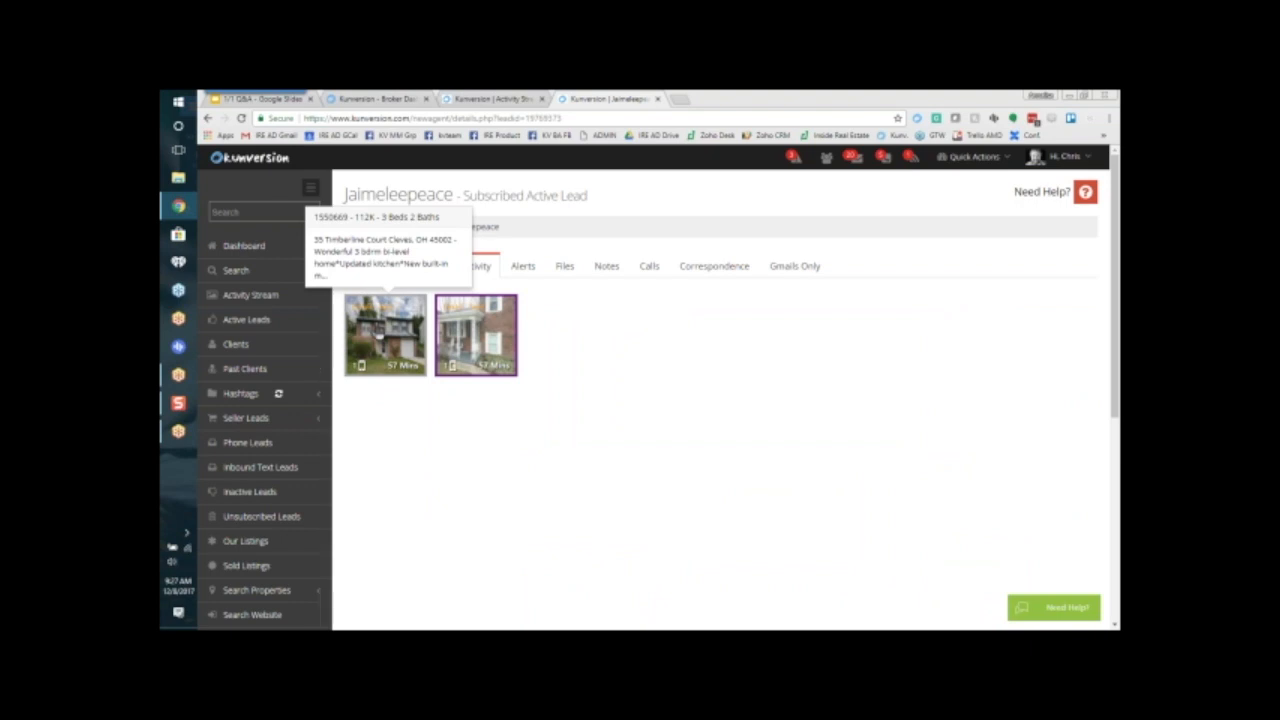
mouse_move(479, 332)
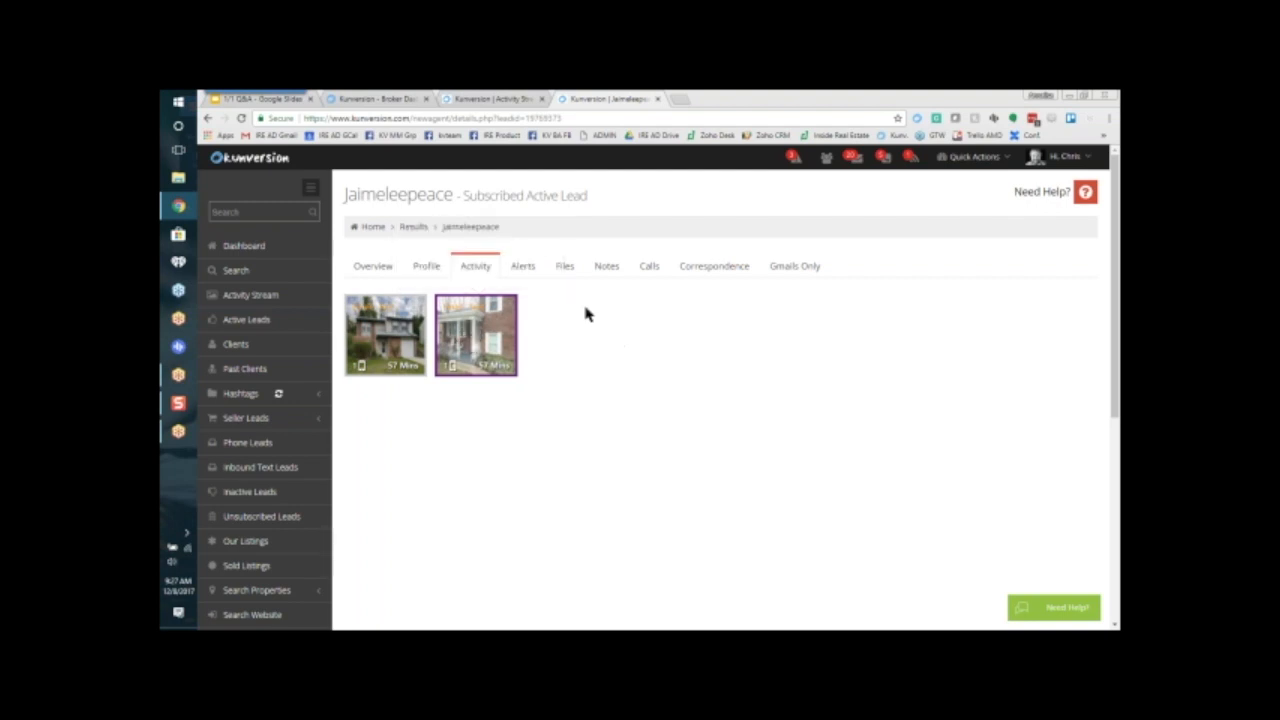
Step: Open the lead's Alert 1 settings, try adding Condos and Commercial to the listing types, then remove both
click(523, 267)
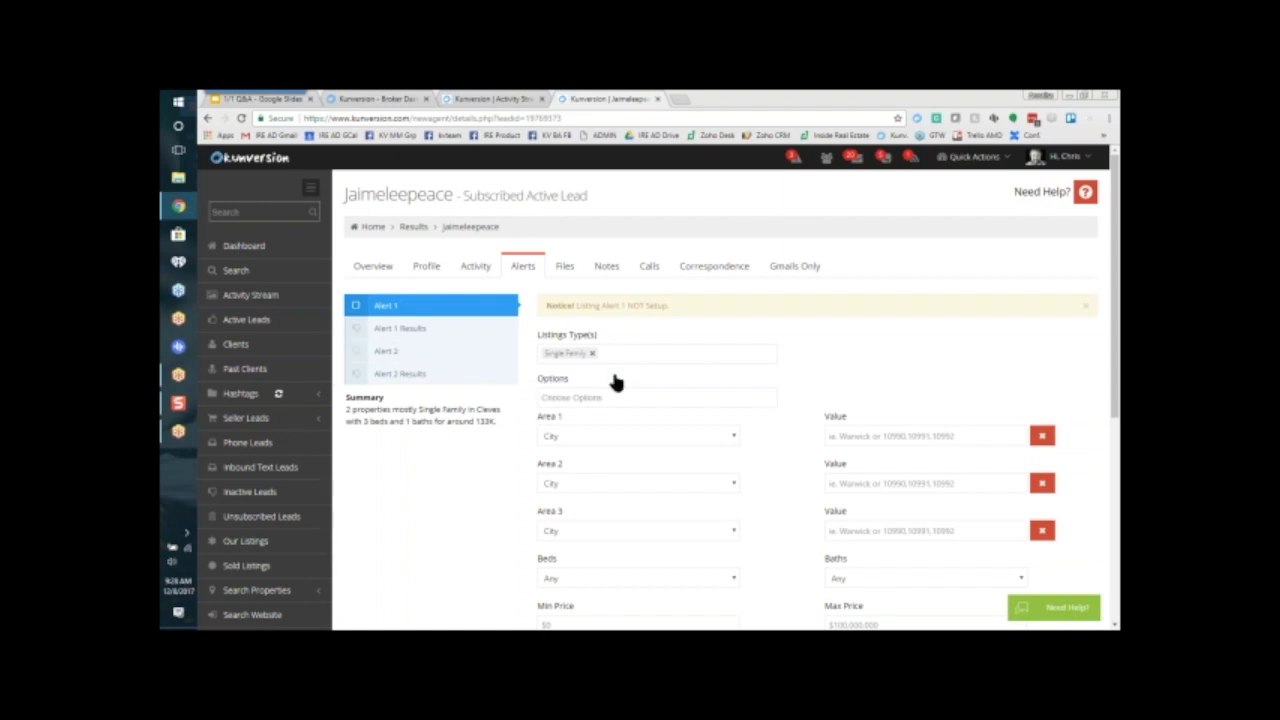
click(657, 349)
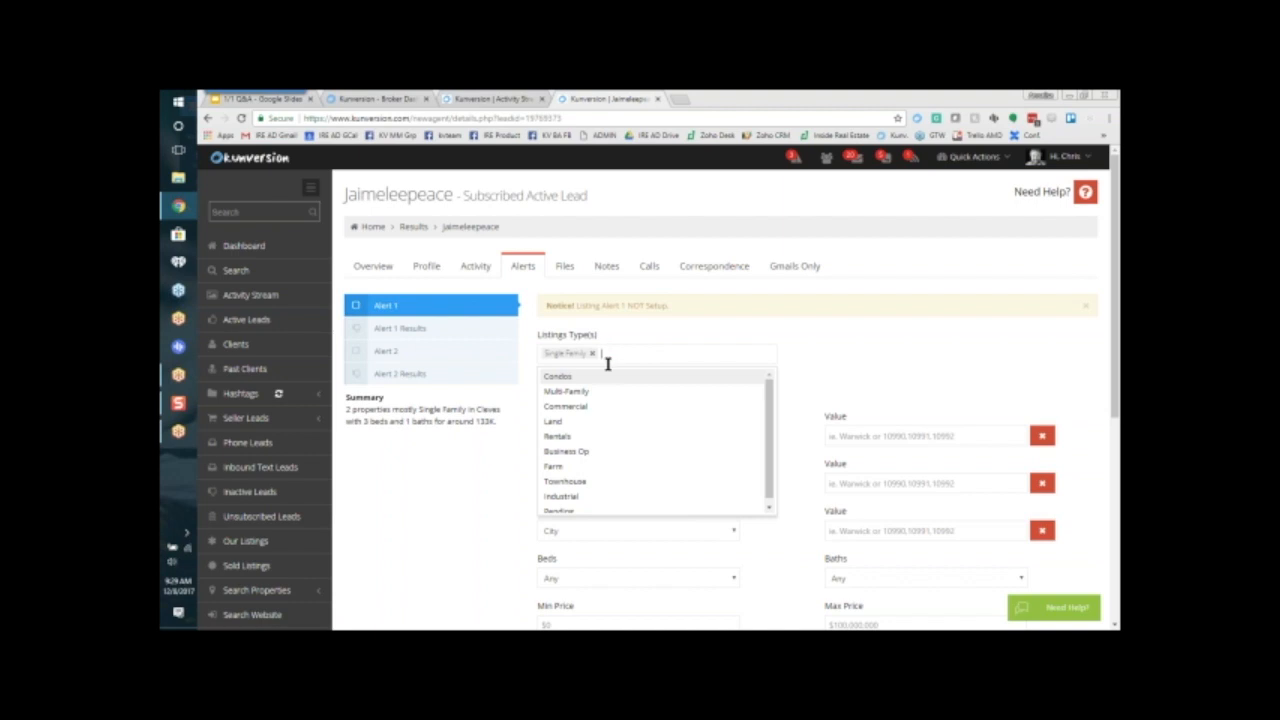
click(607, 376)
click(678, 352)
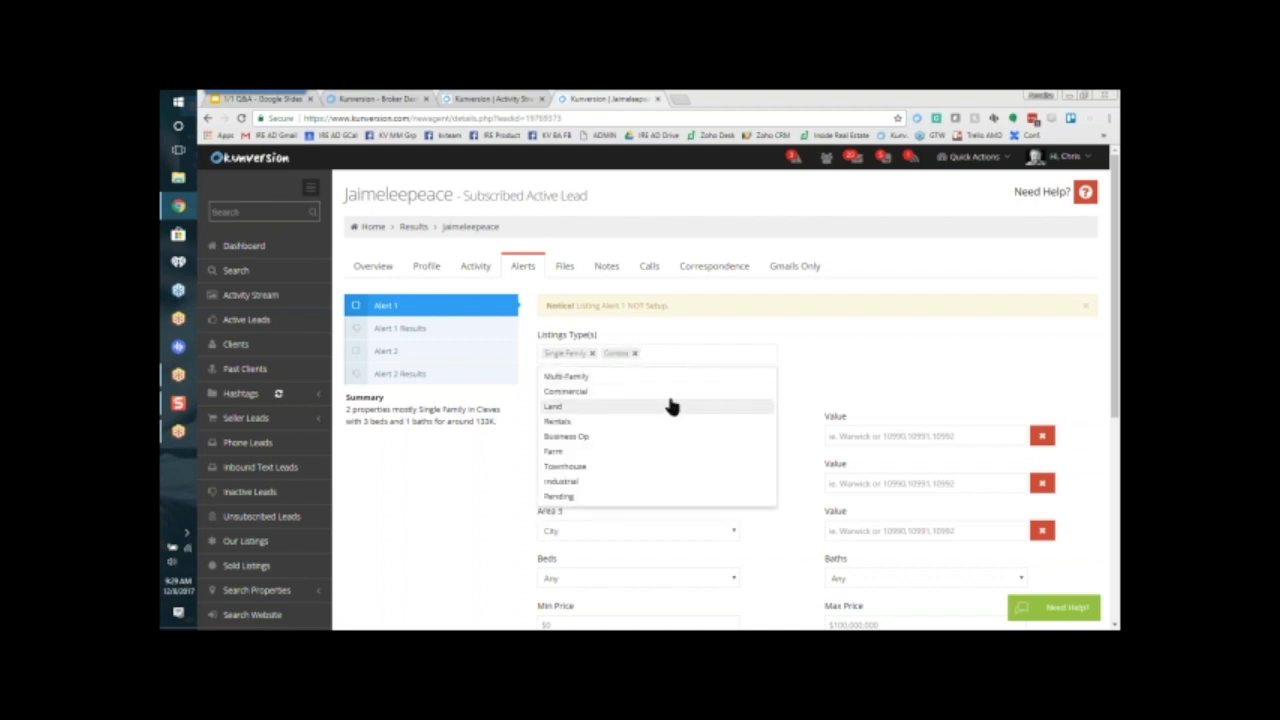
click(672, 390)
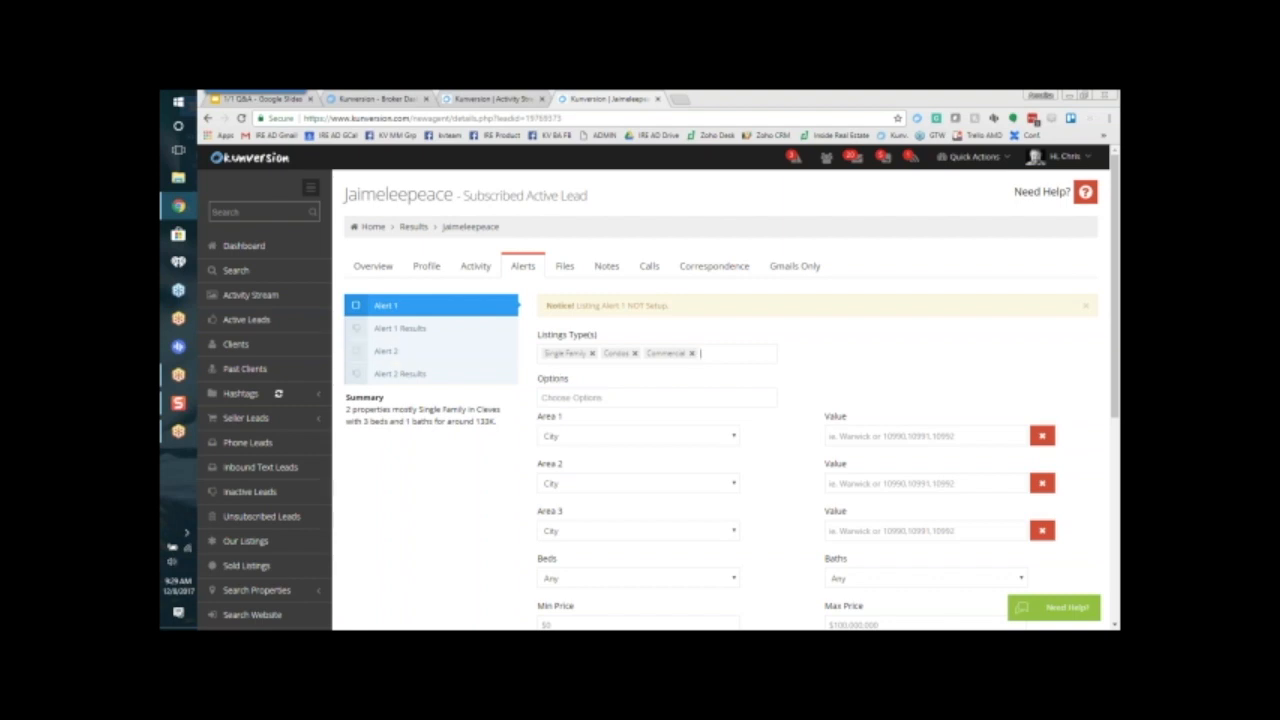
click(691, 353)
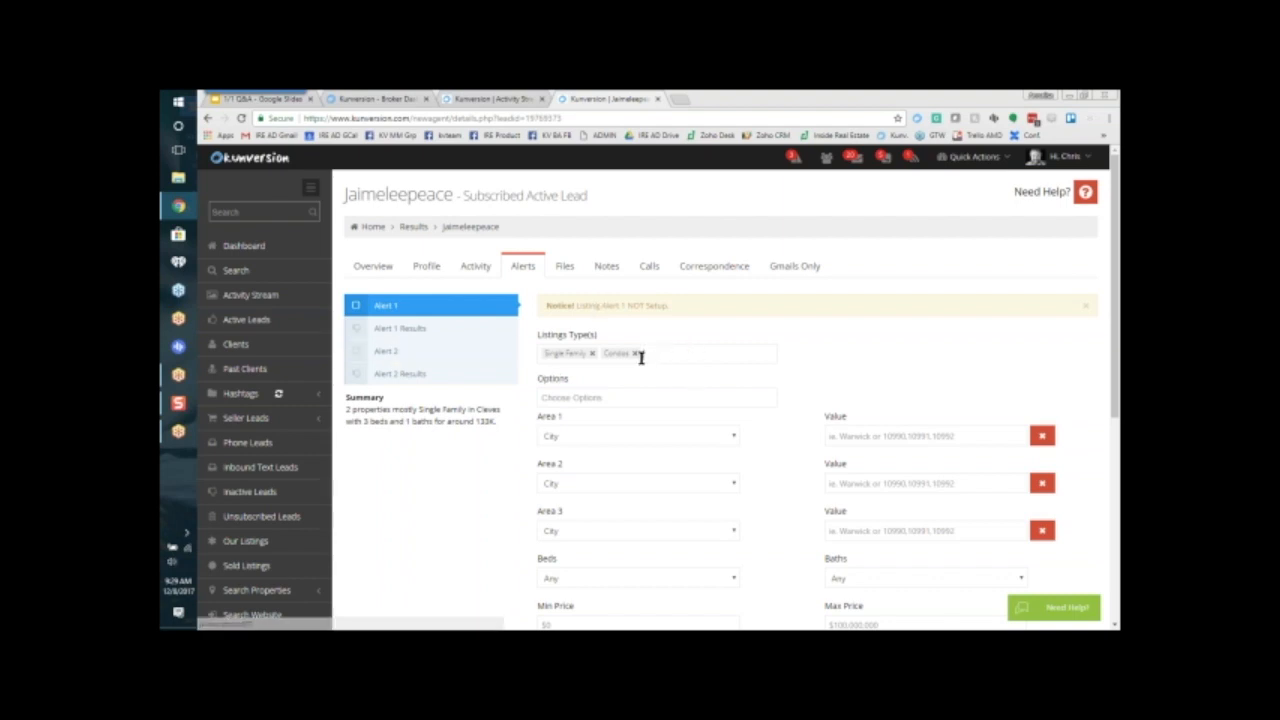
click(634, 353)
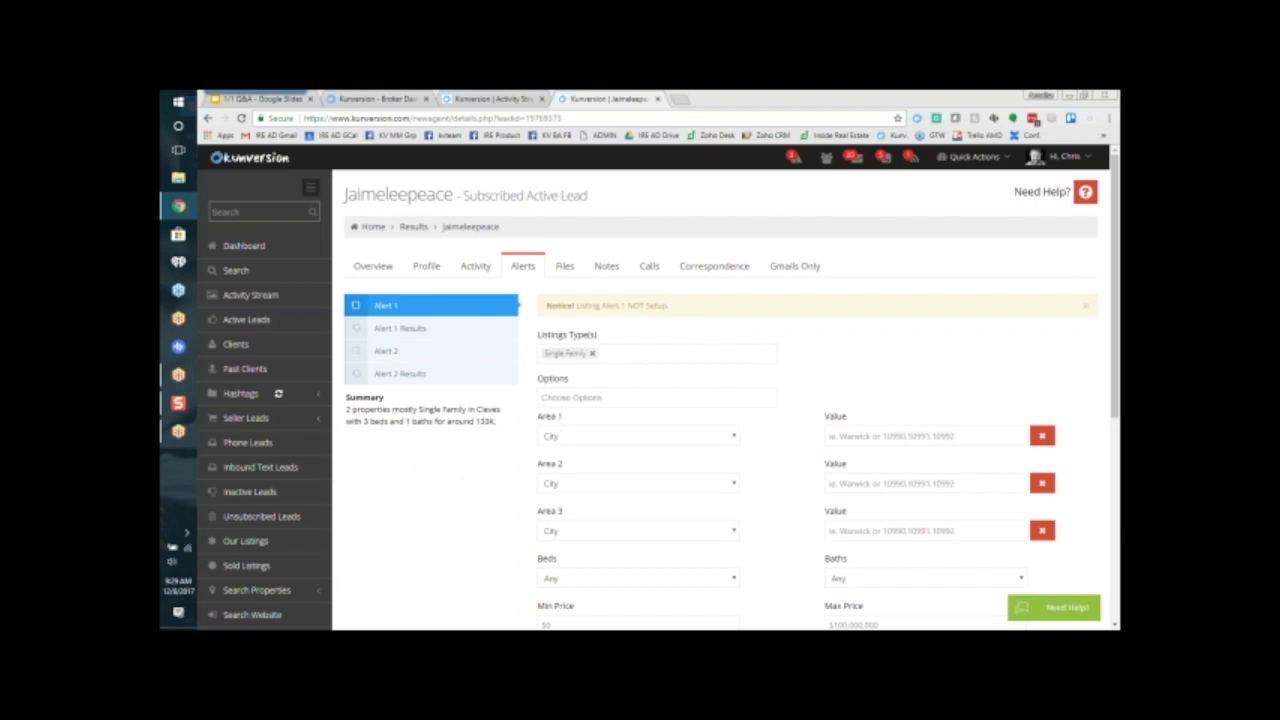
Step: Highlight the Options heading of Alert 1 and try adding the Master on Main and Pool options
drag(570, 378, 538, 381)
click(593, 395)
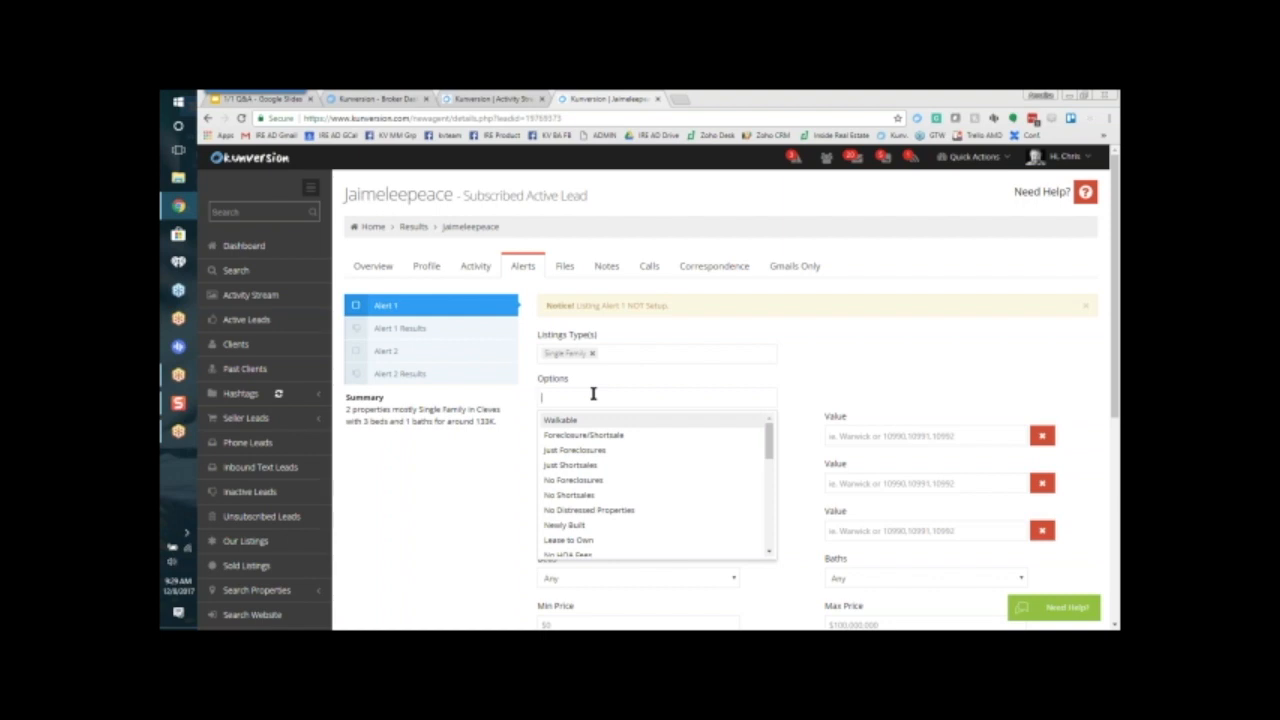
scroll(573, 477, down, 1)
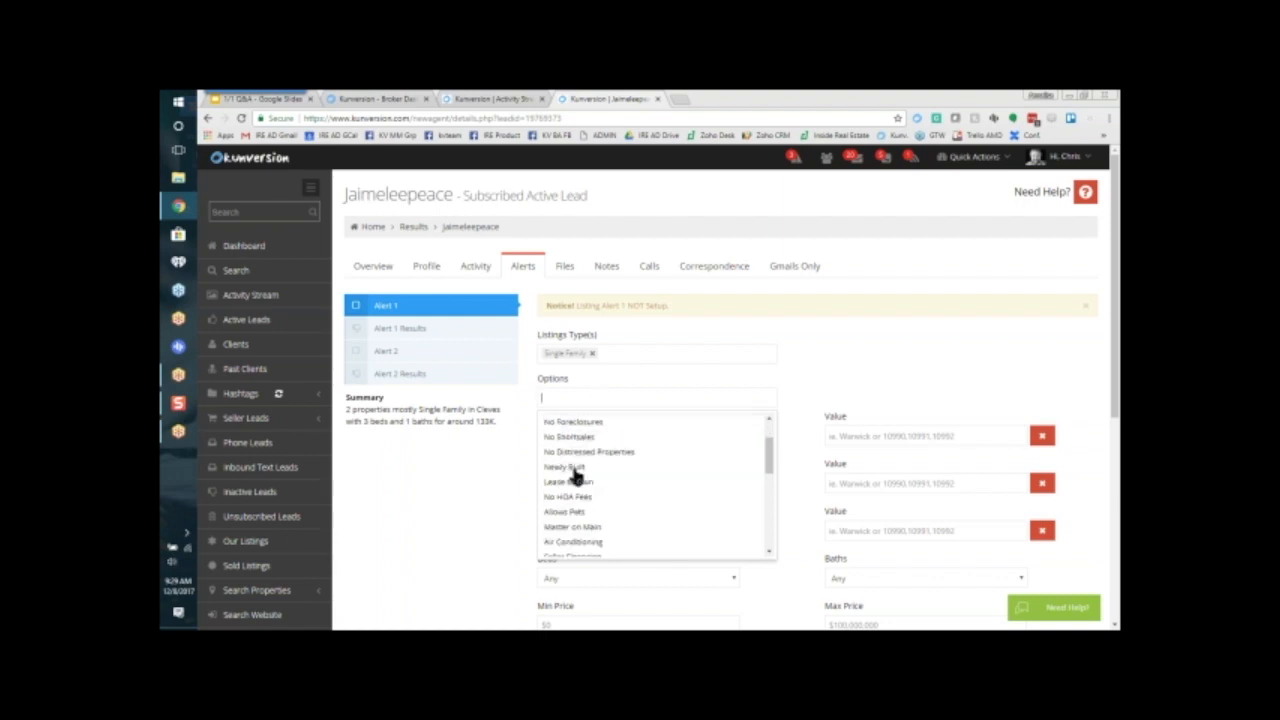
scroll(575, 475, down, 1)
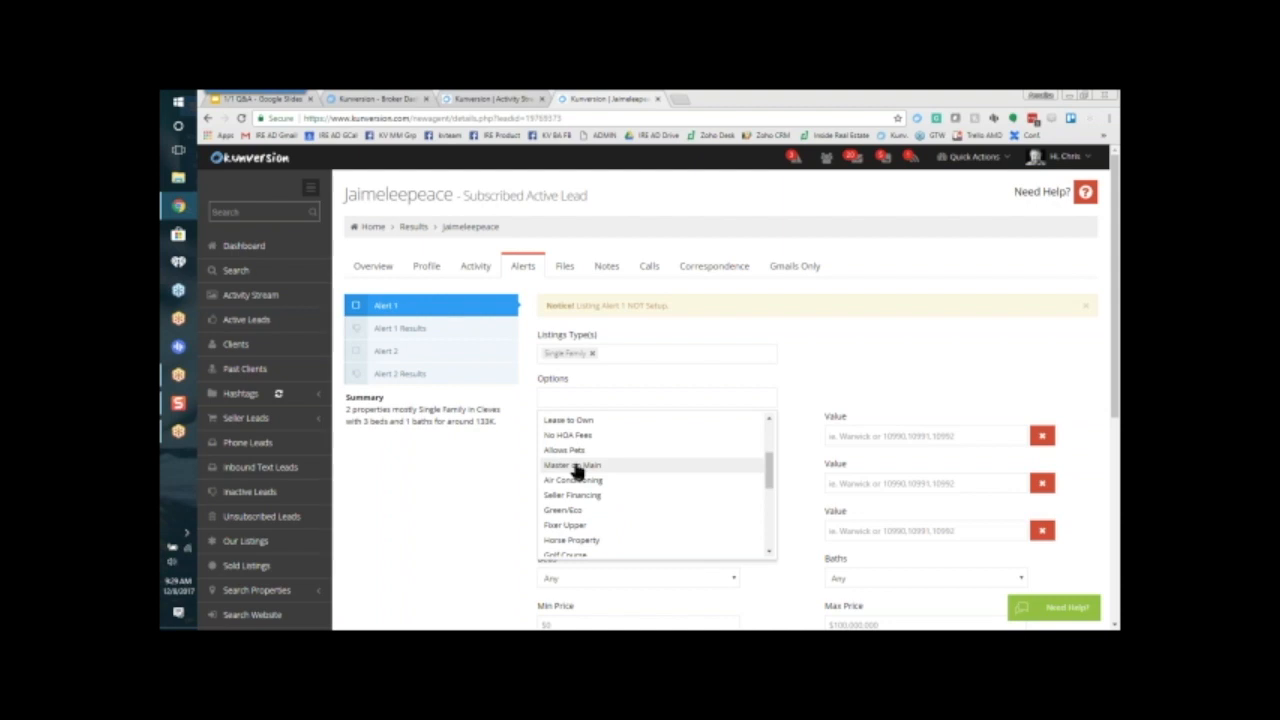
click(575, 468)
click(634, 394)
scroll(632, 492, down, 2)
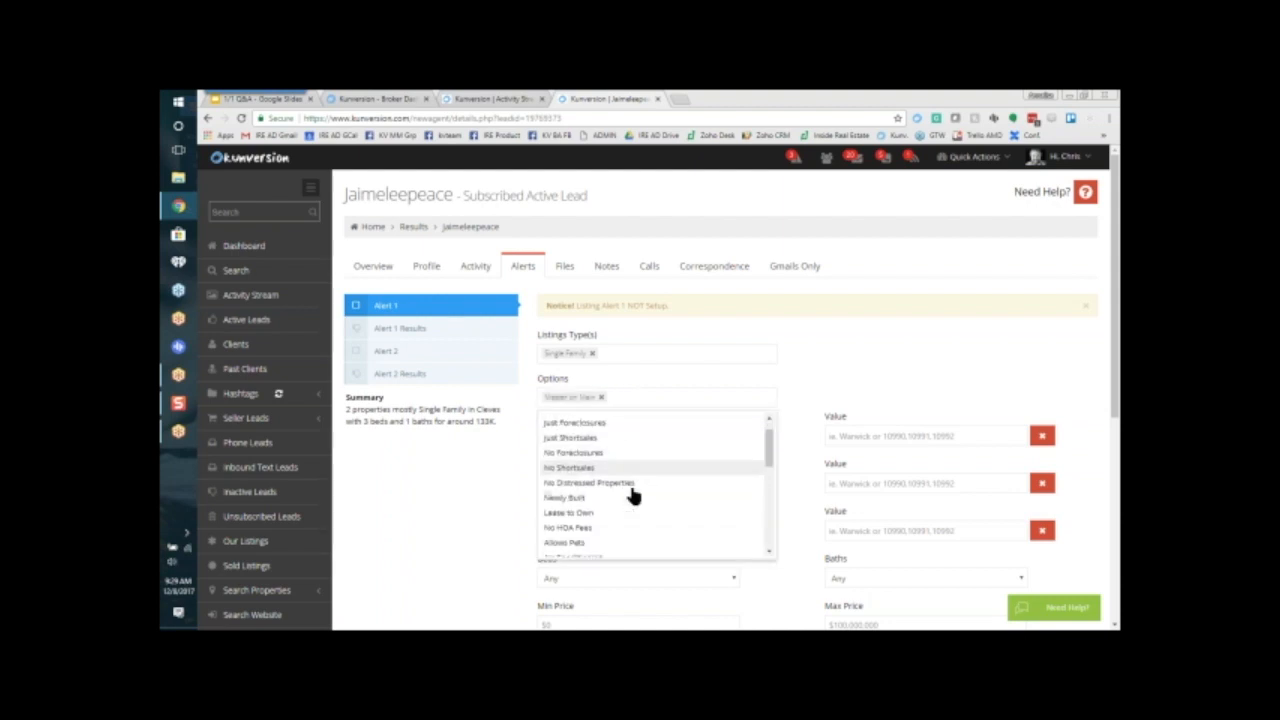
scroll(632, 492, down, 4)
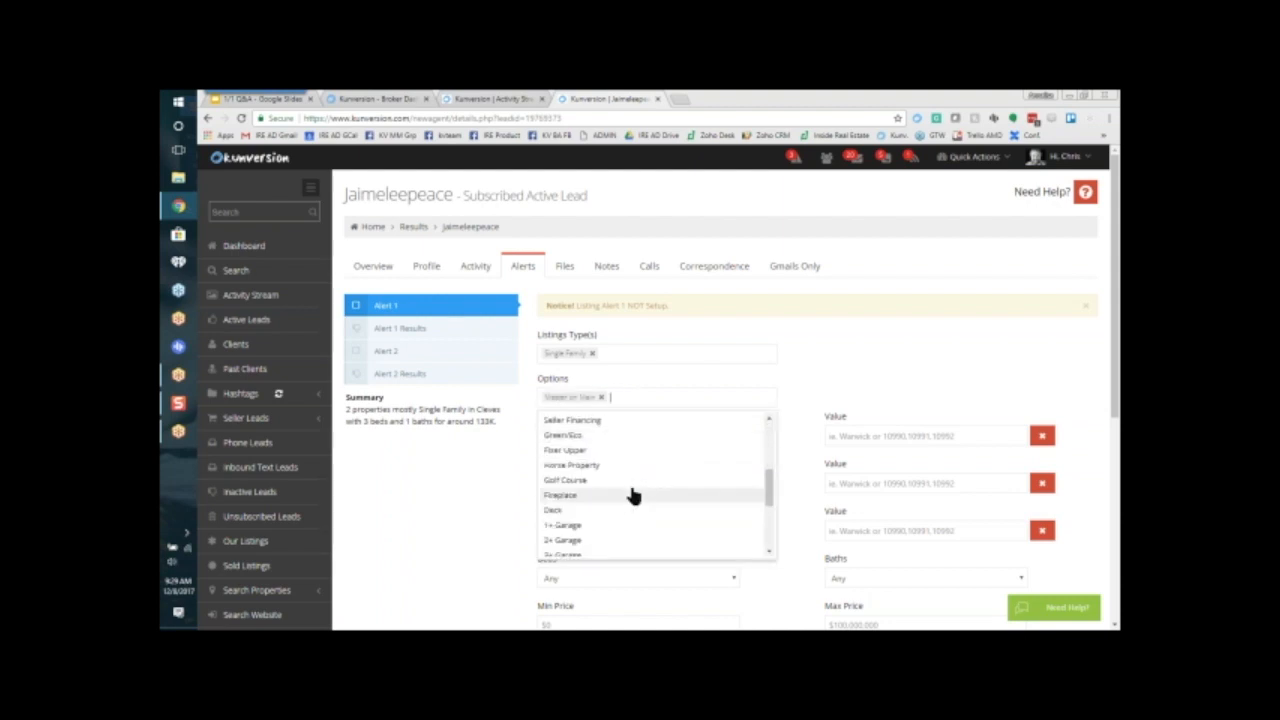
scroll(630, 485, down, 6)
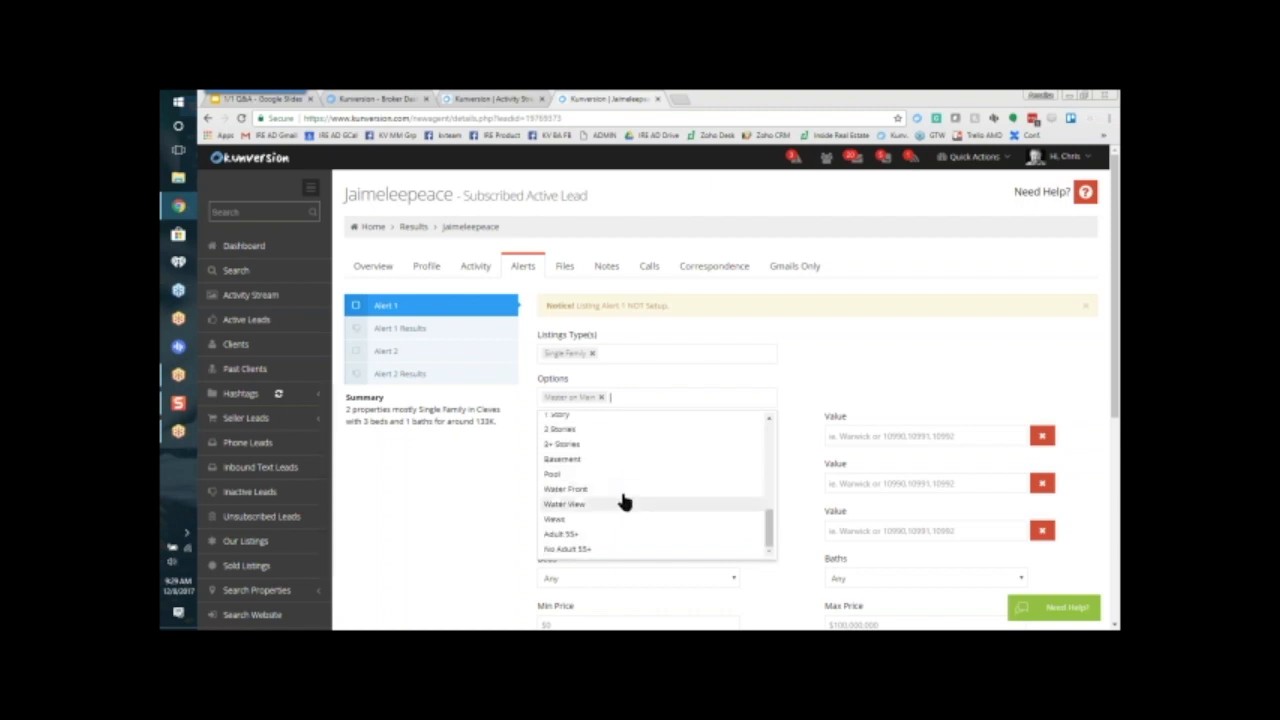
click(614, 476)
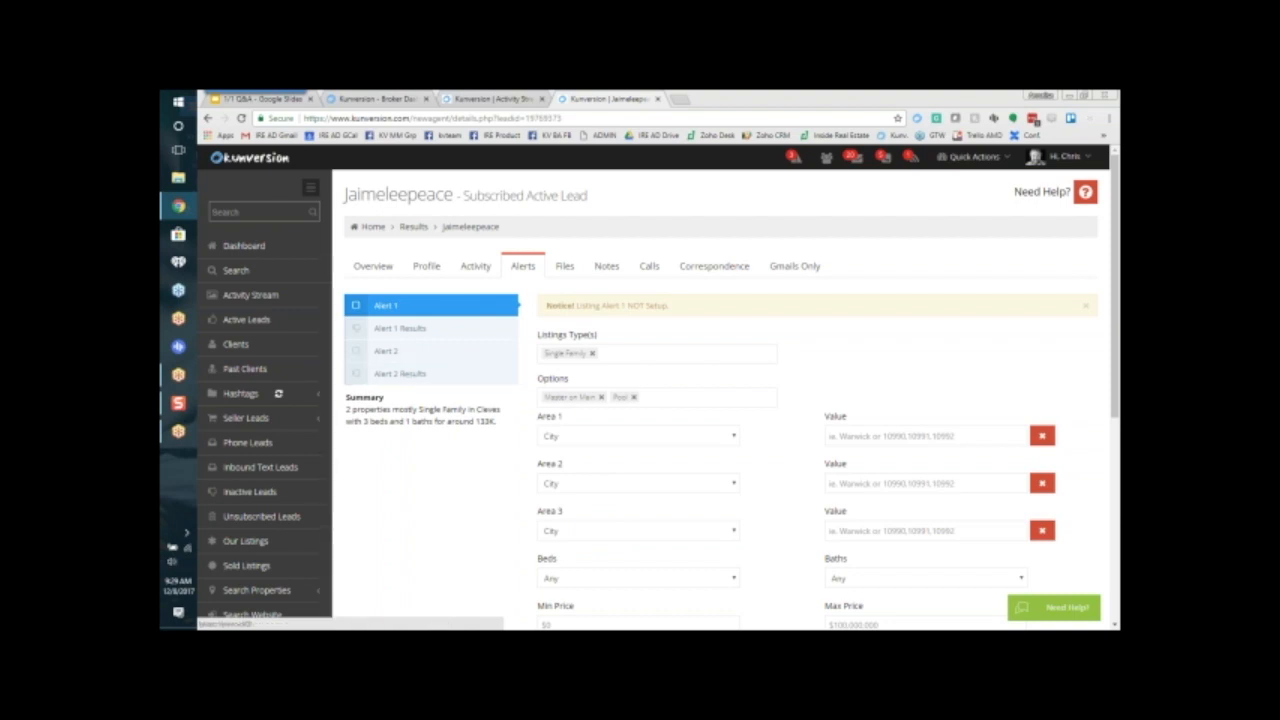
Step: Remove the Pool and Master on Main options from Alert 1, look over the option list again and close it
click(633, 397)
click(601, 397)
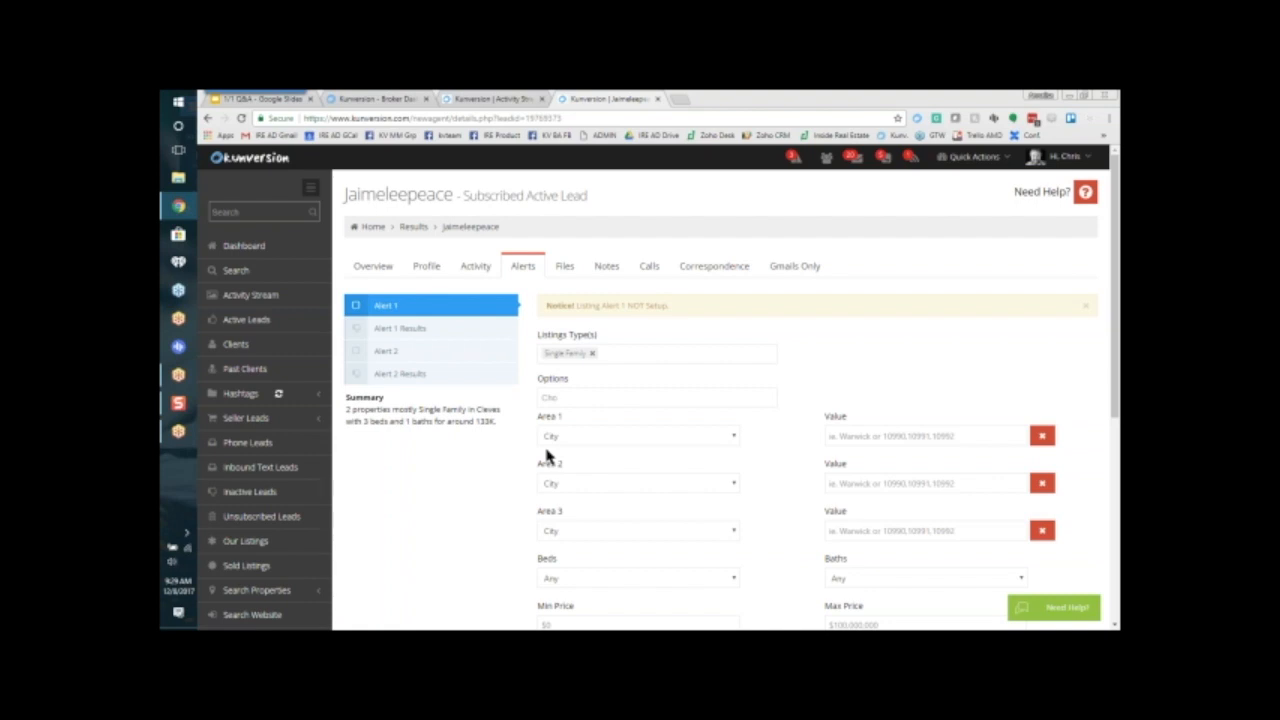
click(577, 397)
mouse_move(770, 455)
mouse_down()
mouse_move(780, 547)
mouse_move(760, 436)
mouse_up()
click(507, 474)
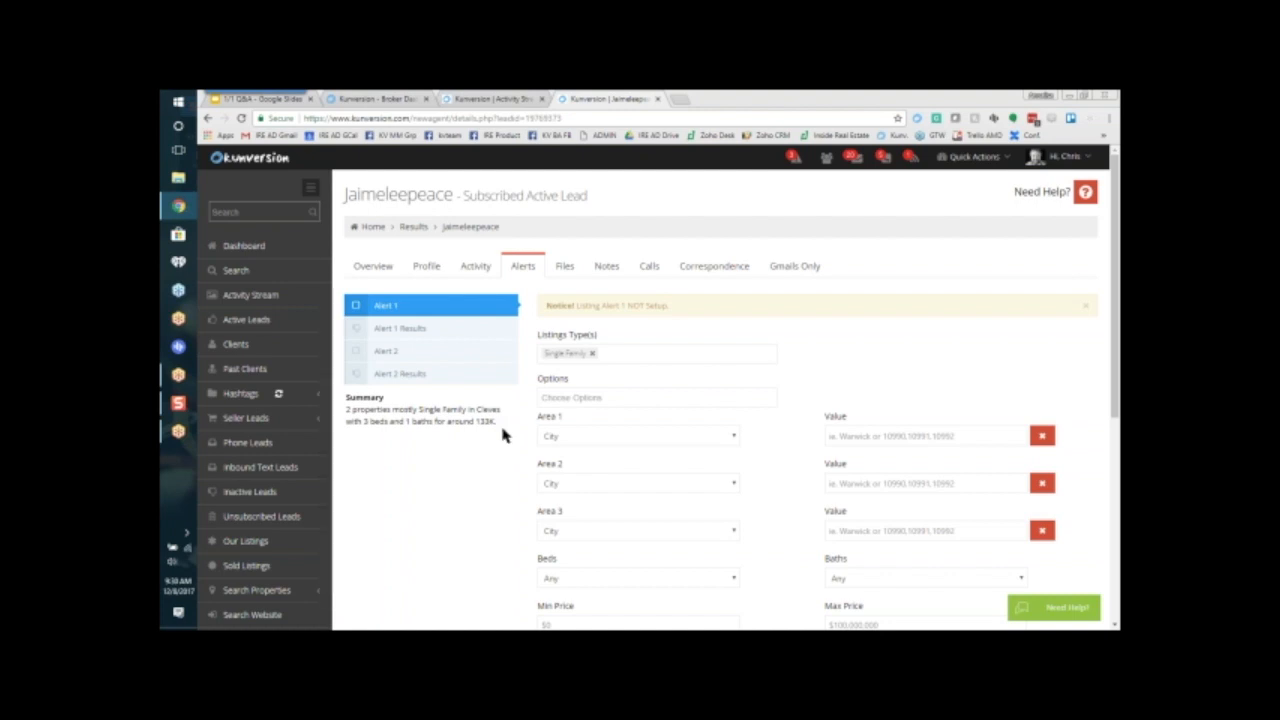
Step: Highlight the Area 1 and Value headings, review the available area types and keep City for Area 1
drag(565, 417, 538, 428)
drag(852, 416, 818, 430)
click(818, 429)
click(641, 437)
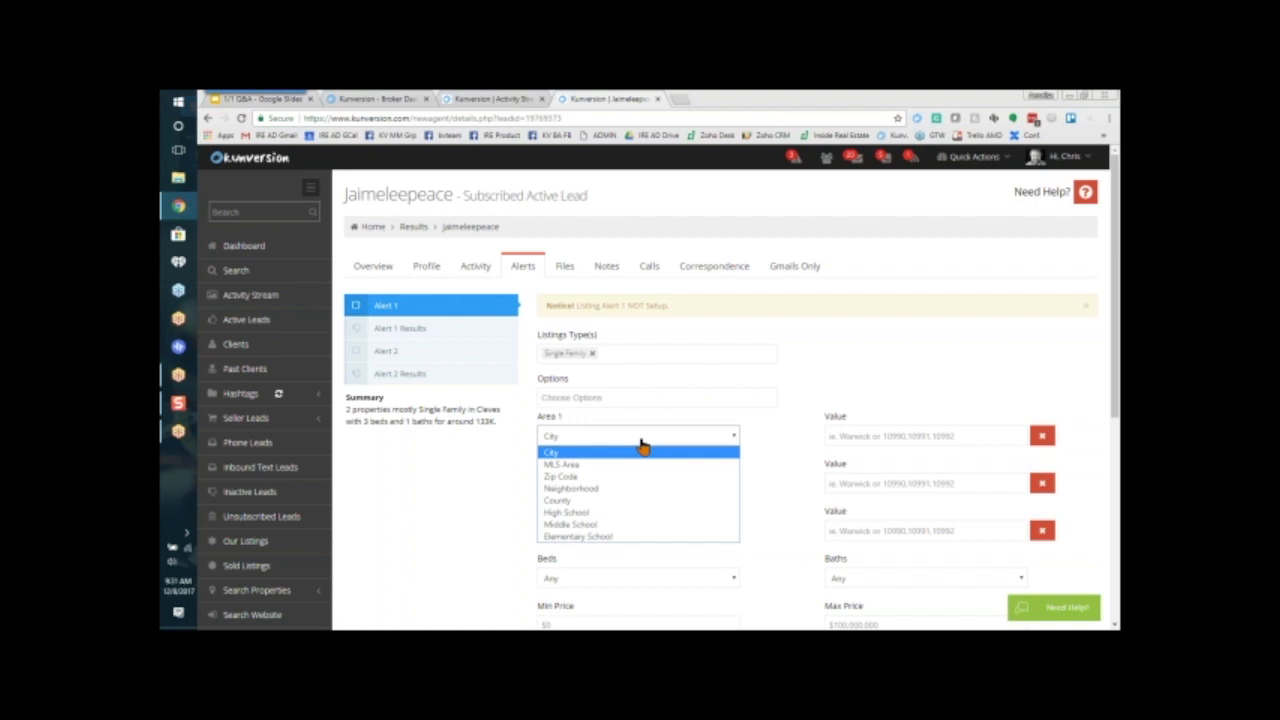
click(555, 450)
Step: Check the viewed property's city in the lead's activity, then set the Area 1 value of Alert 1 to Cleves
click(478, 267)
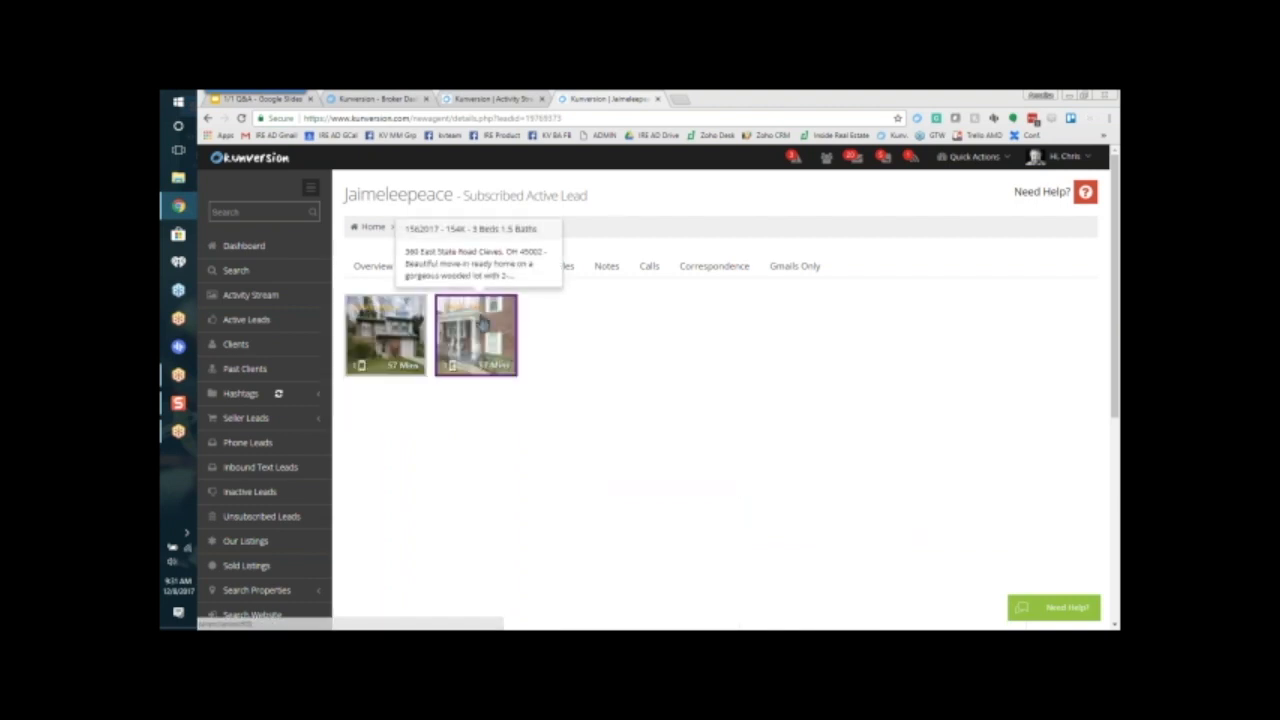
click(522, 268)
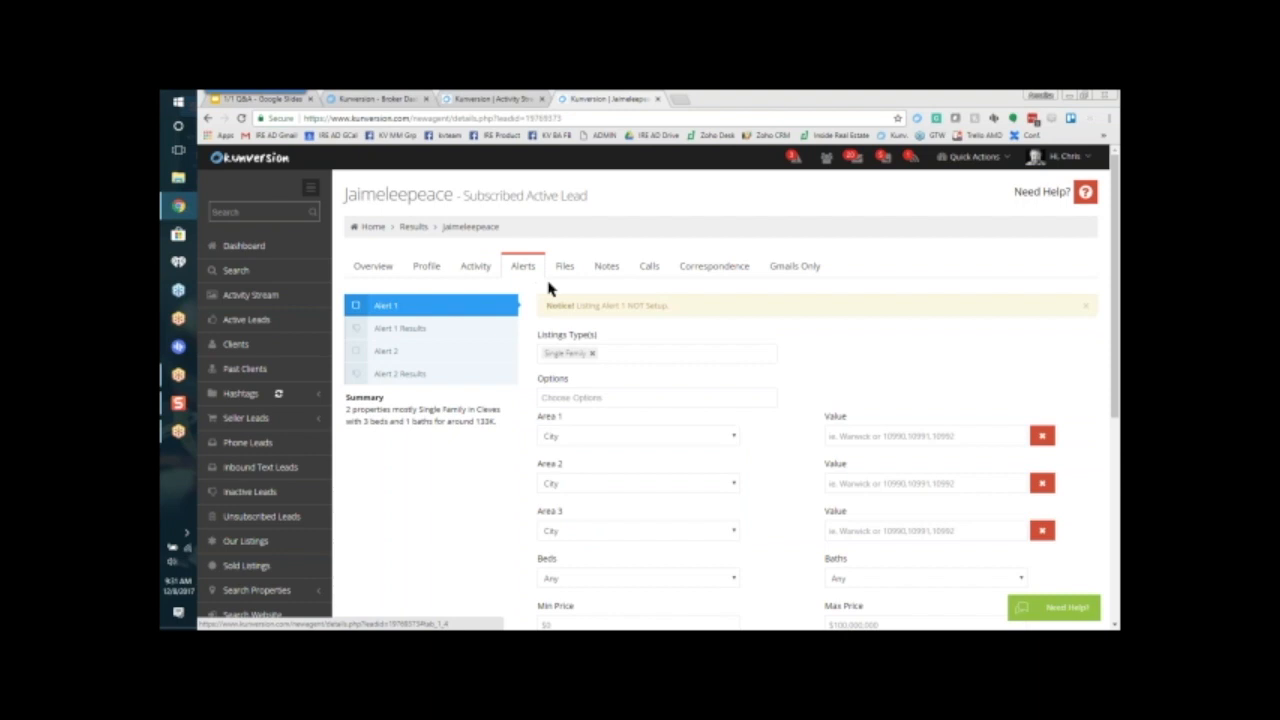
click(885, 438)
text(clev)
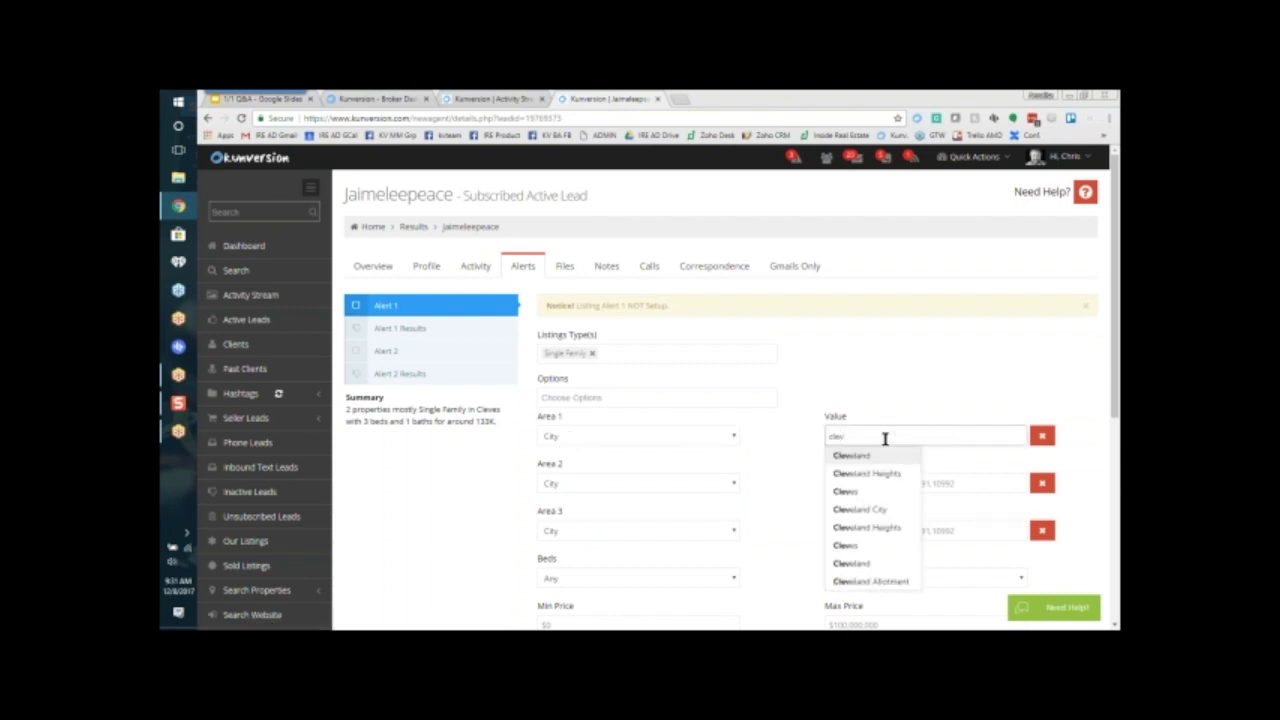
click(857, 544)
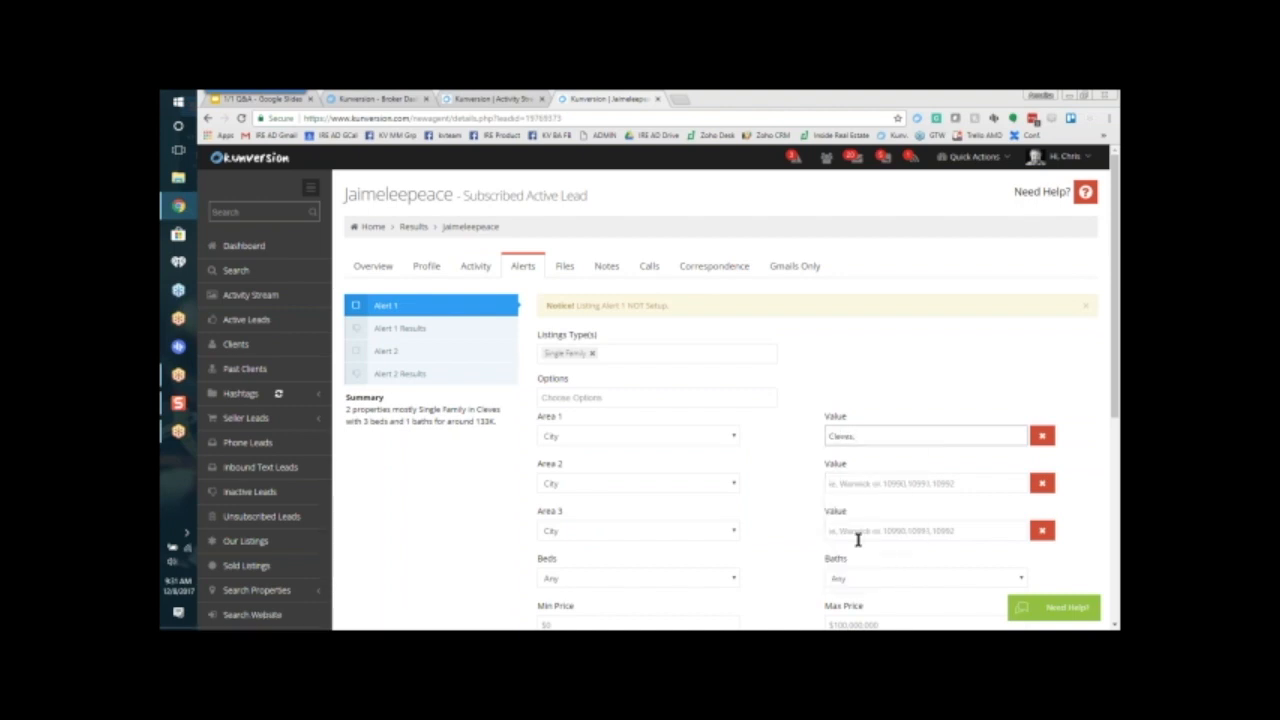
Step: Try adding Cleveland City to the Area 1 value, then delete it and keep only Cleves
text(cleve)
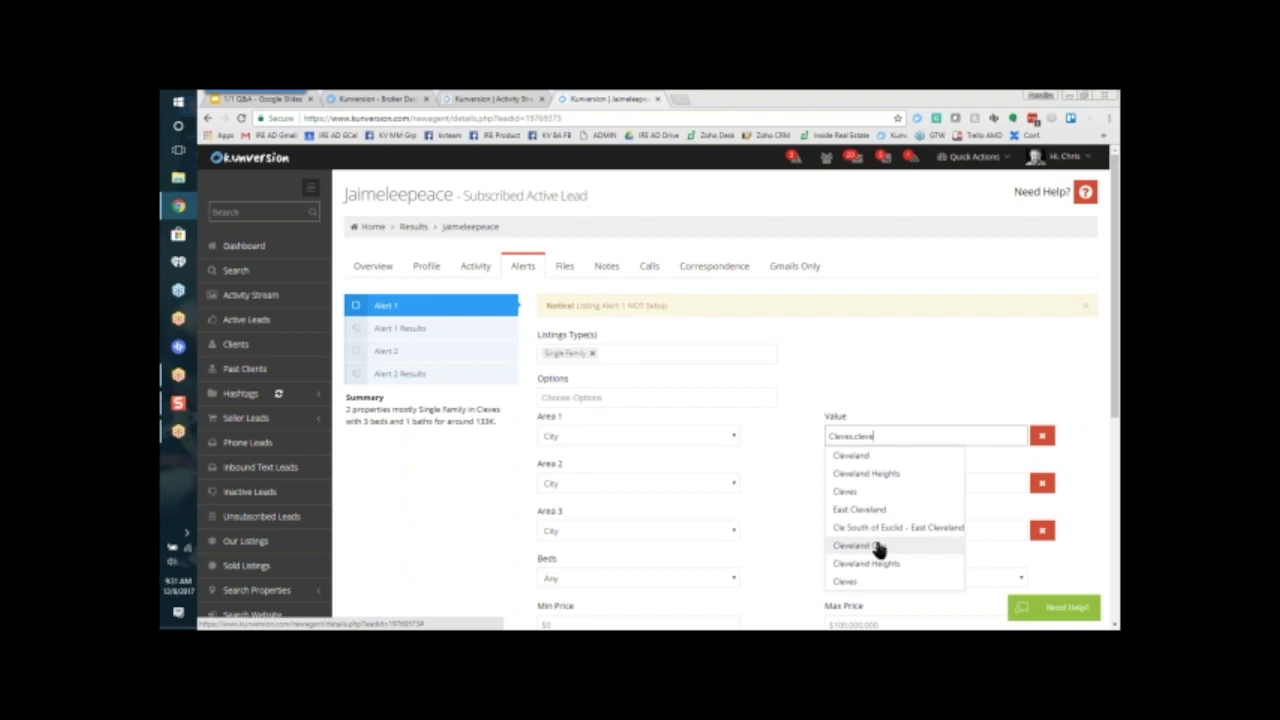
click(883, 543)
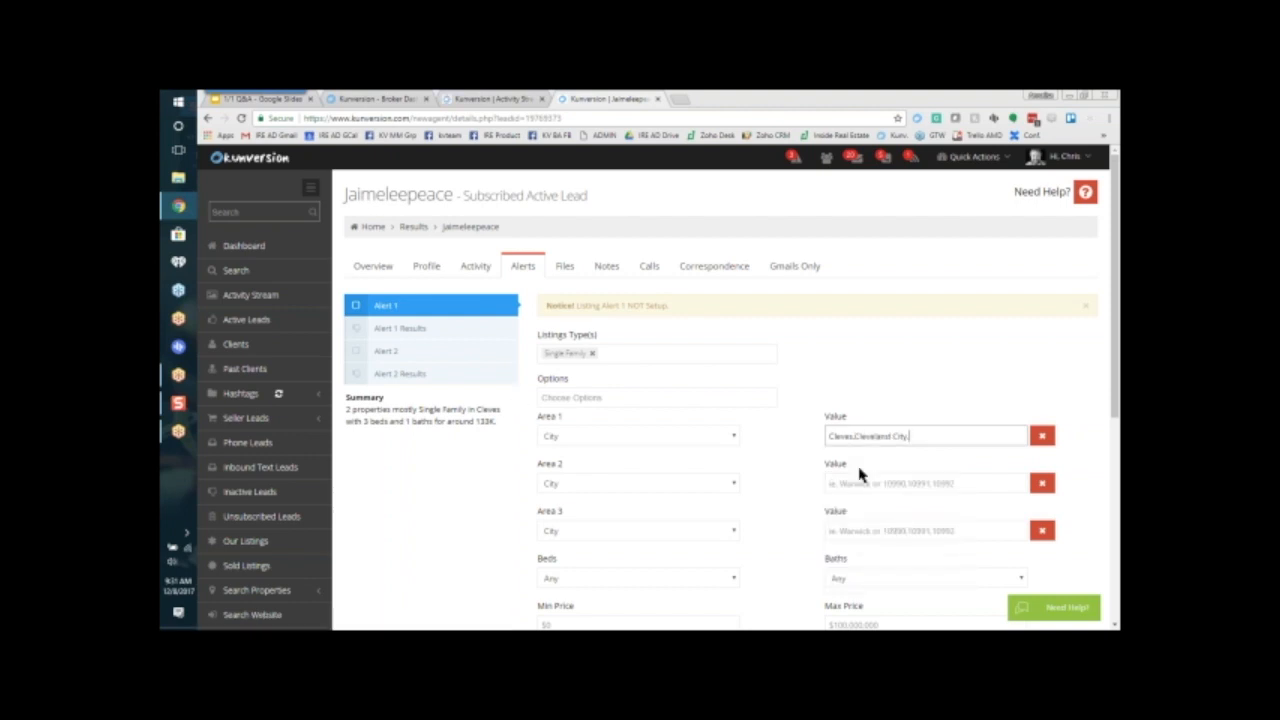
drag(908, 437, 857, 441)
key(BackSpace)
text(,)
key(Tab)
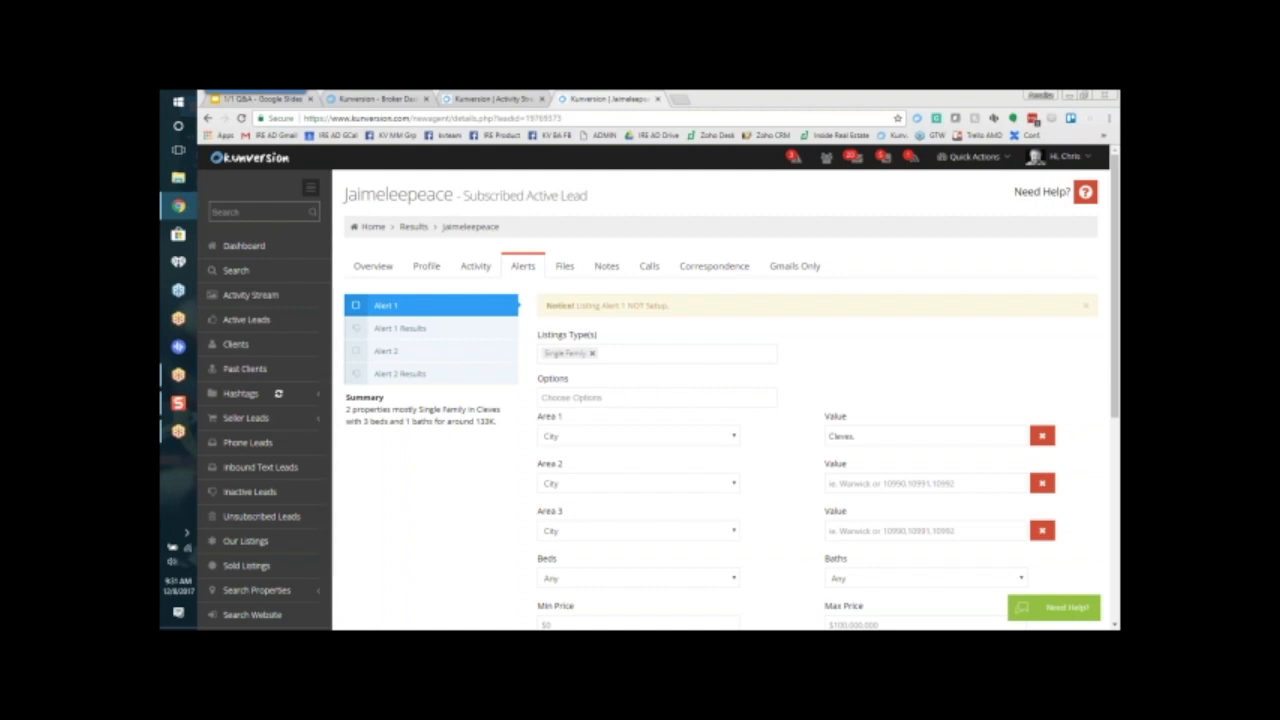
Step: Set the Area 2 type of Alert 1 to Neighborhood and the Area 3 type to High School
click(621, 488)
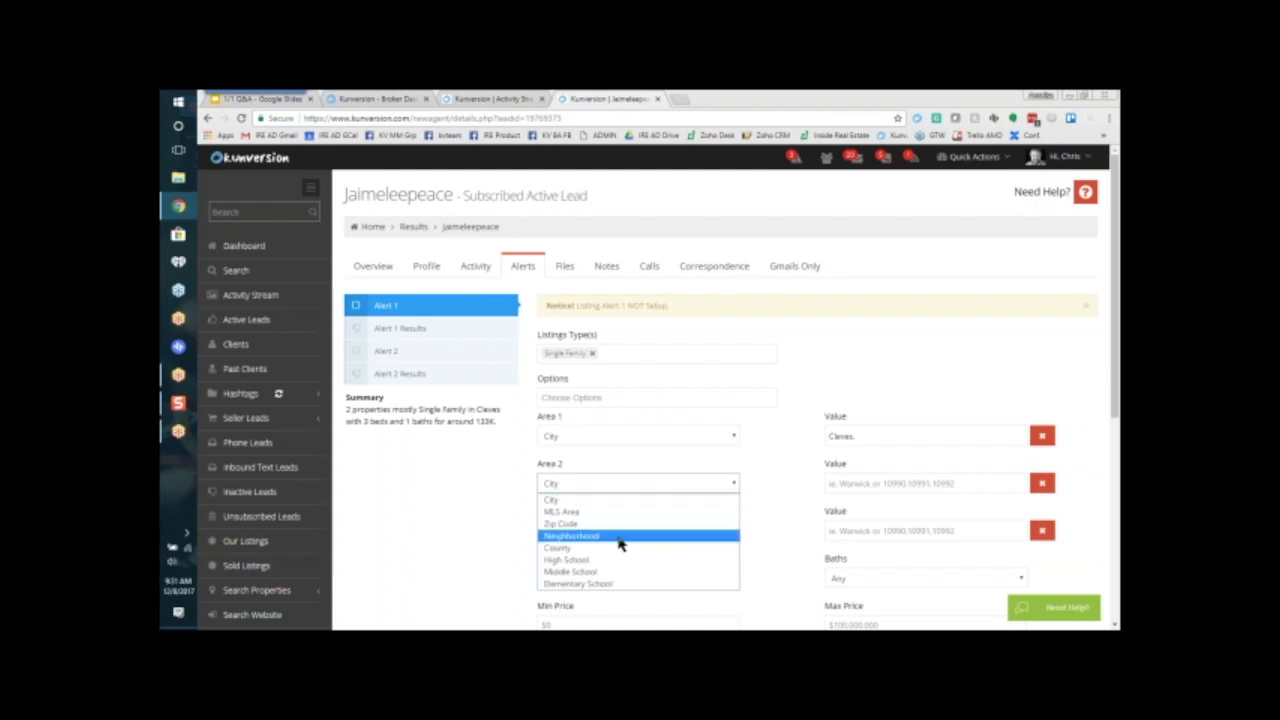
click(602, 537)
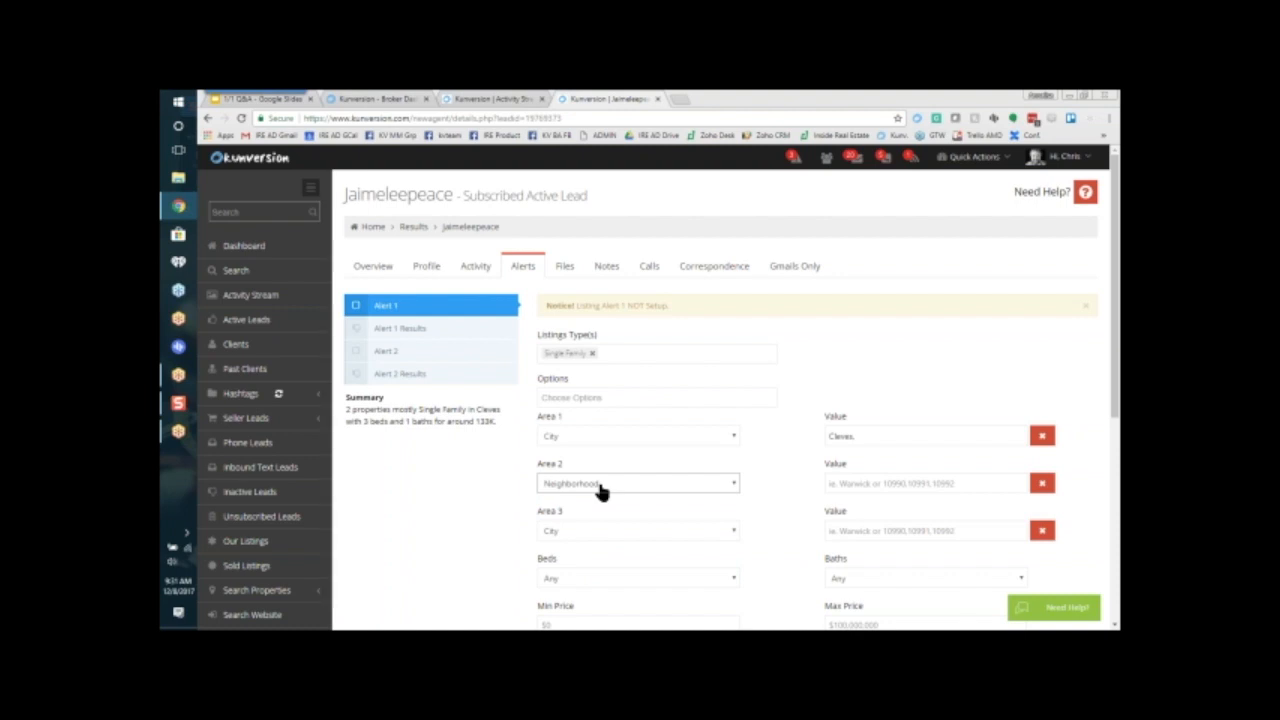
click(852, 484)
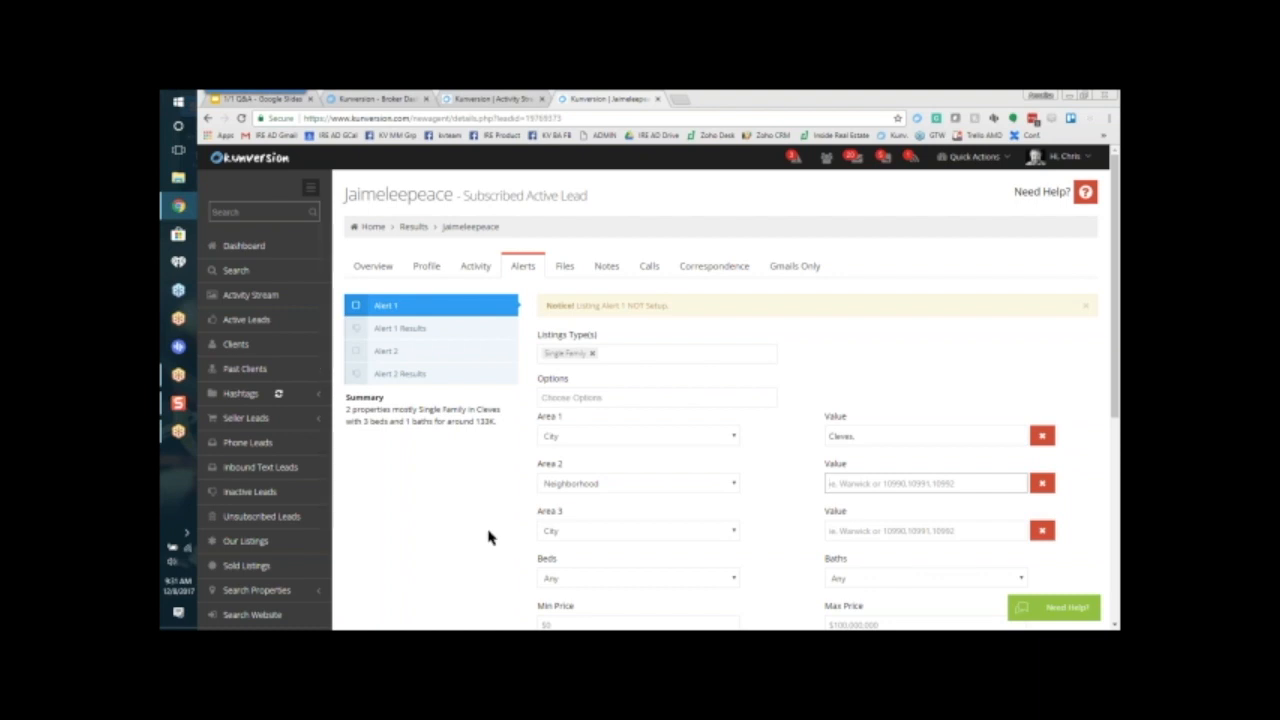
click(600, 533)
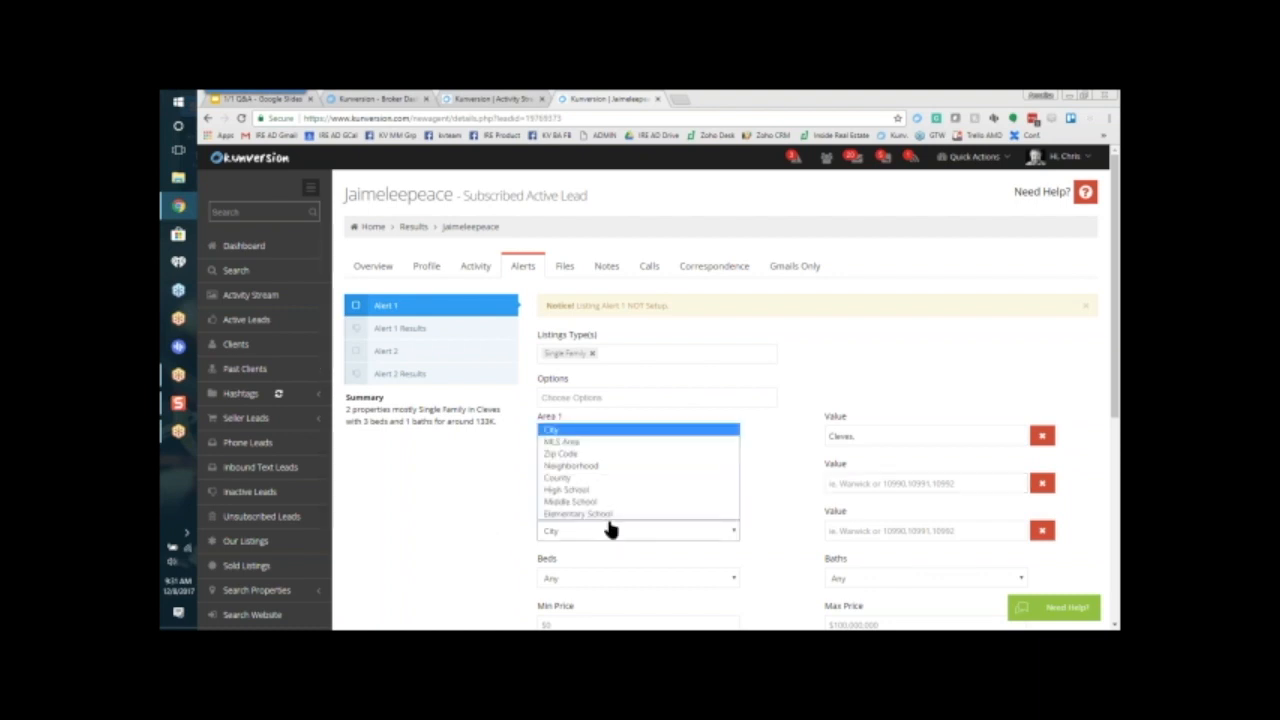
click(582, 489)
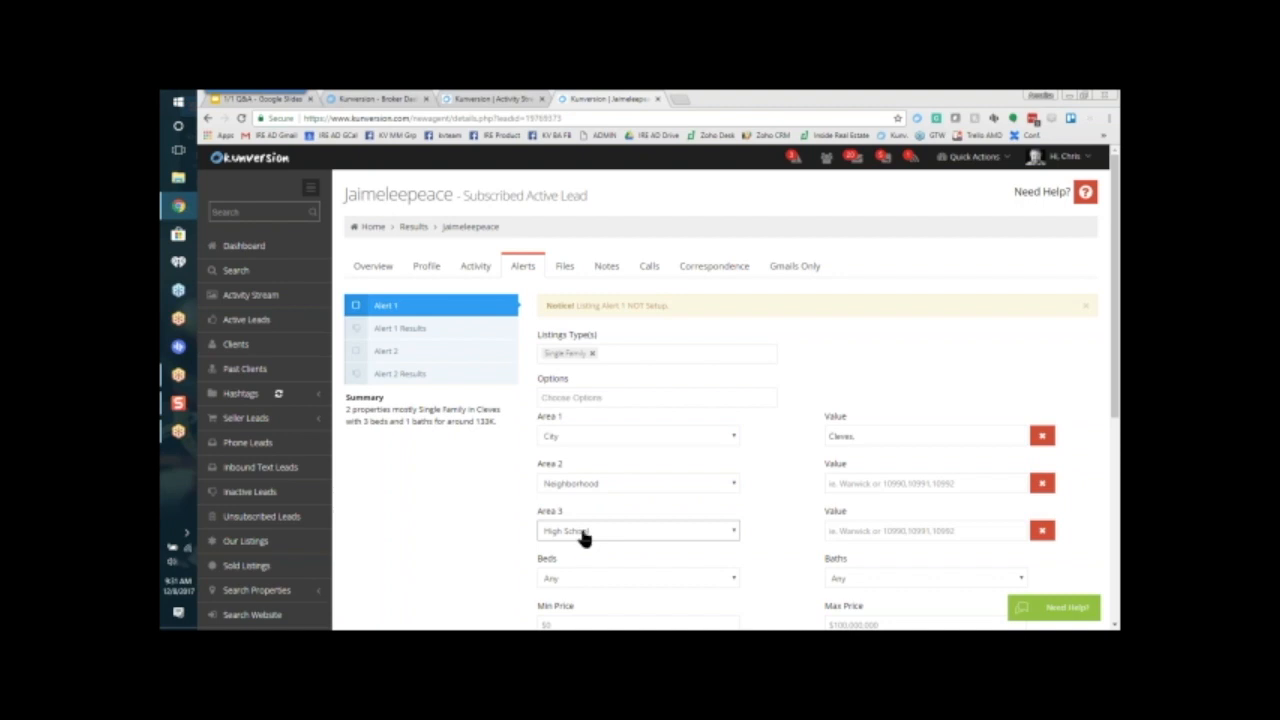
click(864, 528)
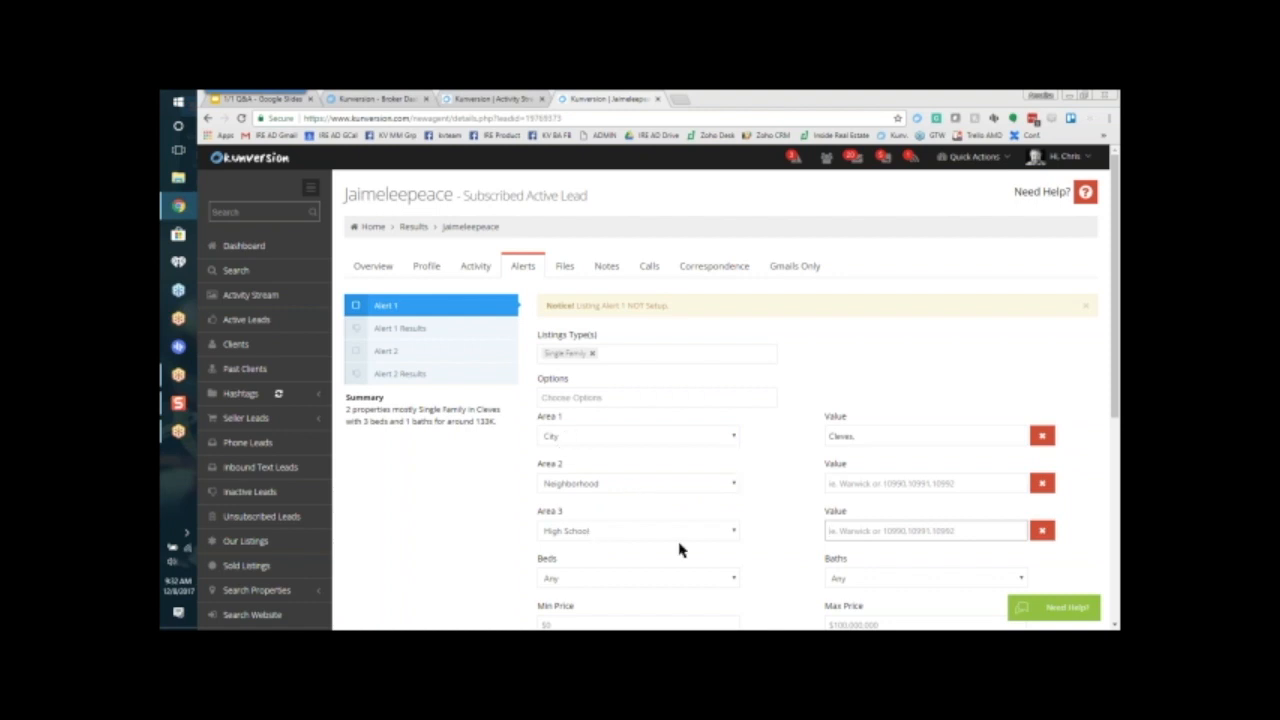
Step: Check the bed and bath details of both viewed properties in the lead's activity
scroll(880, 444, down, 2)
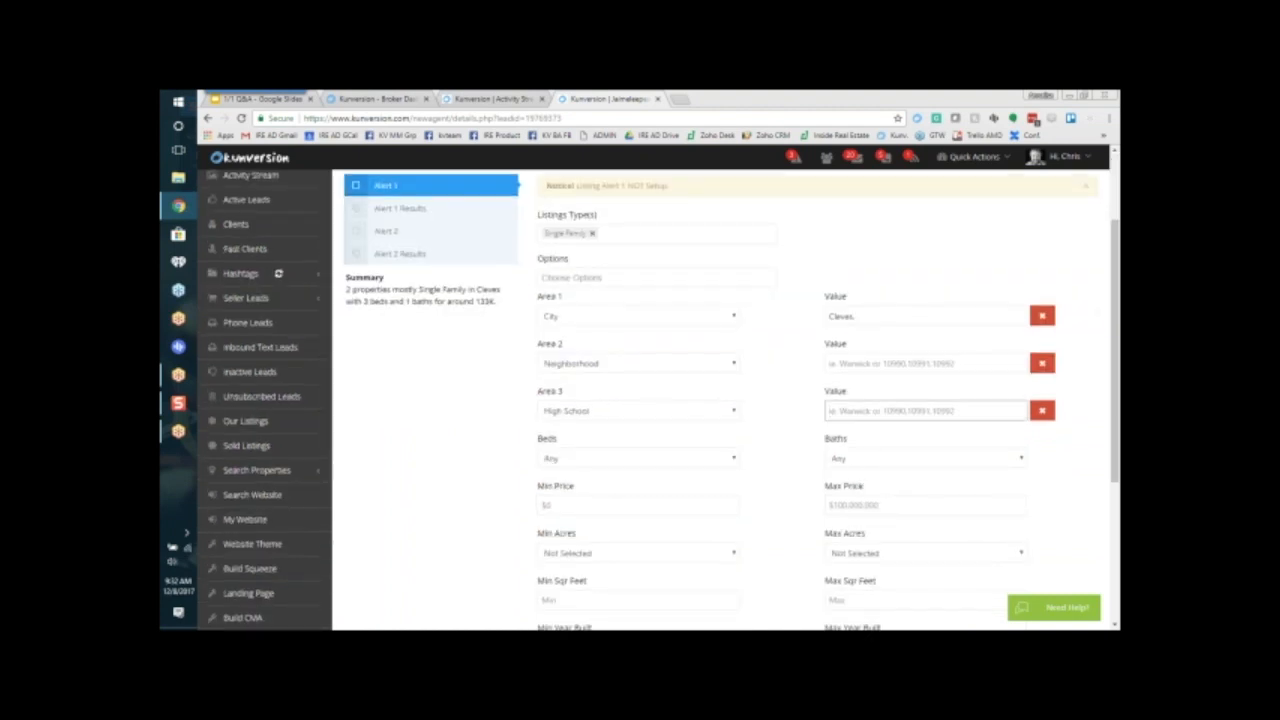
scroll(444, 448, up, 1)
scroll(444, 448, up, 3)
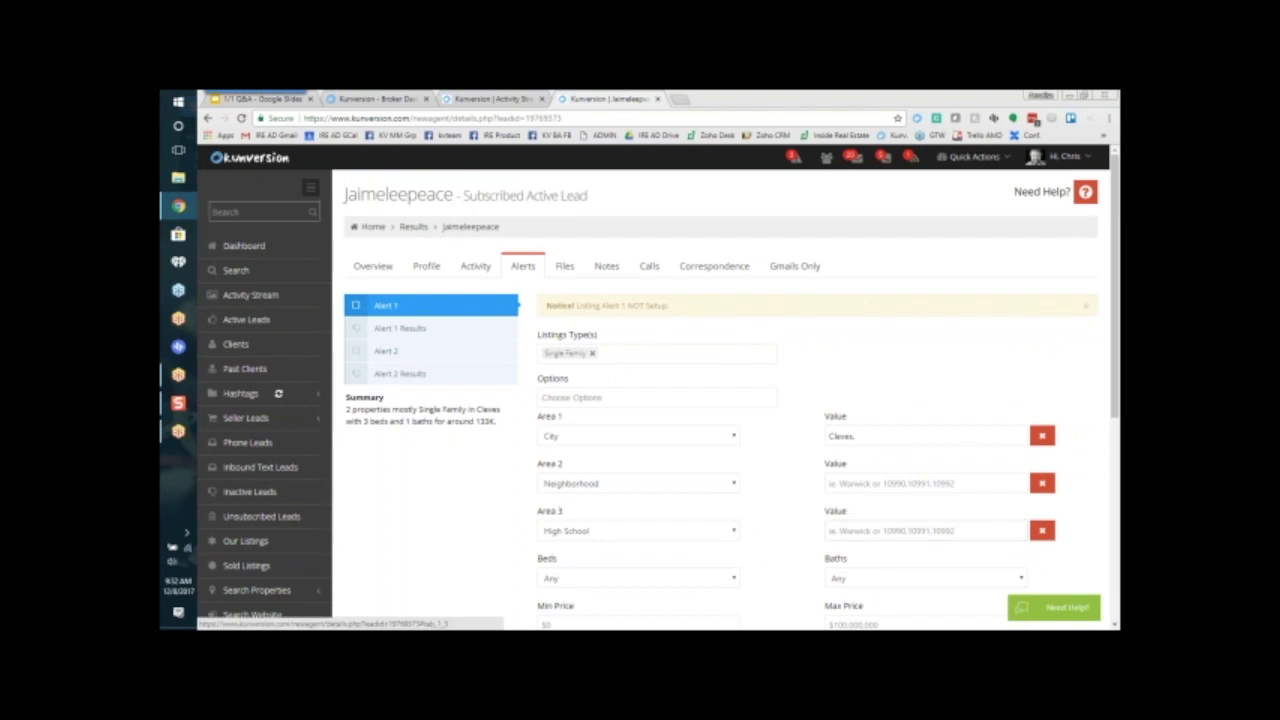
click(471, 265)
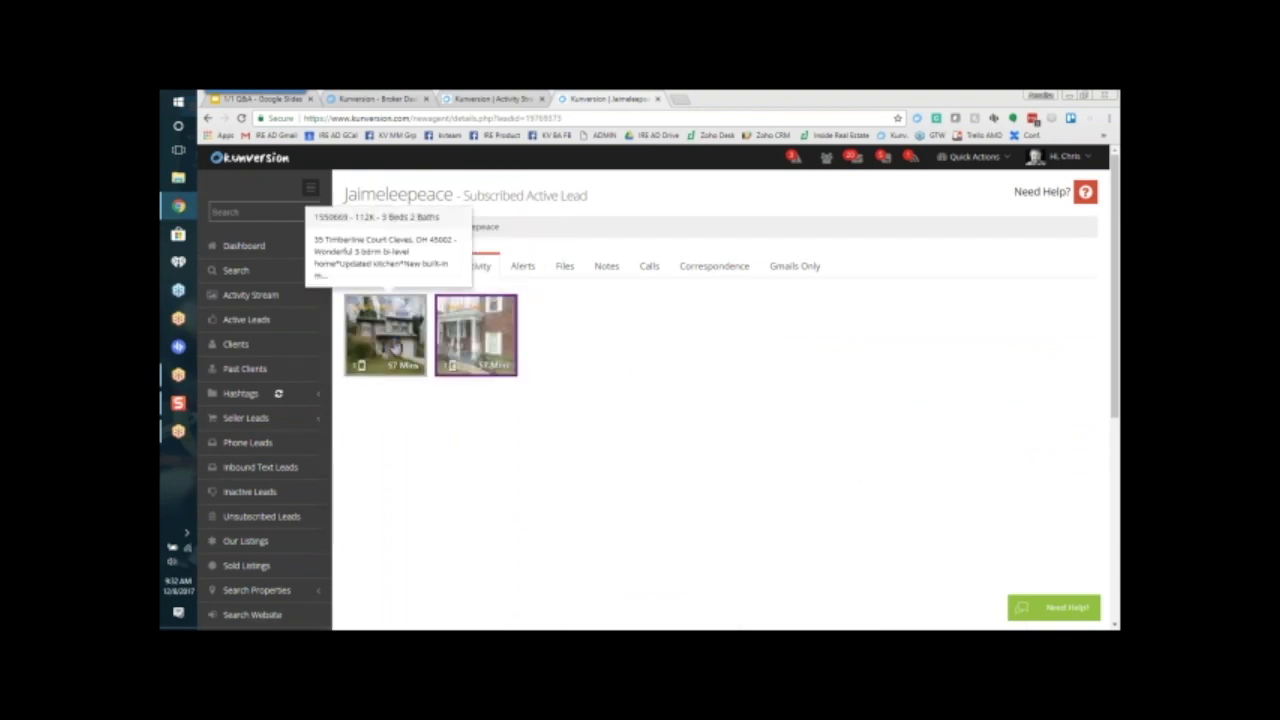
mouse_move(465, 350)
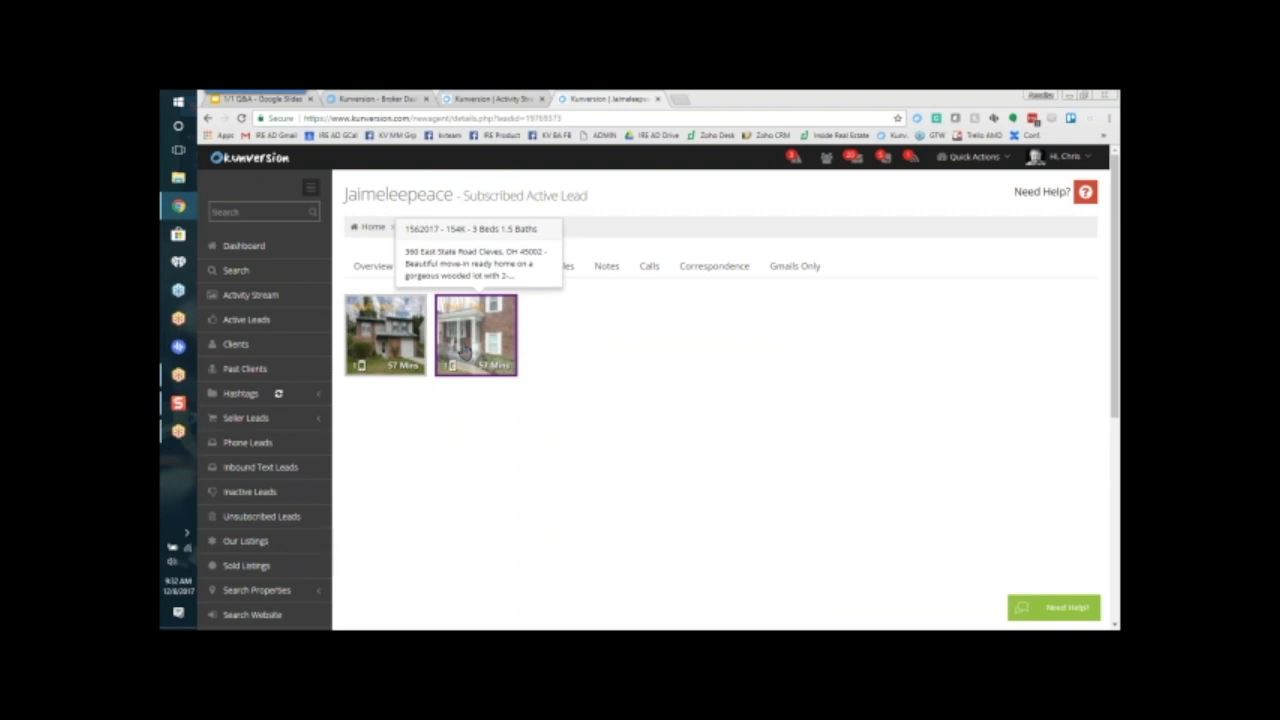
mouse_move(385, 330)
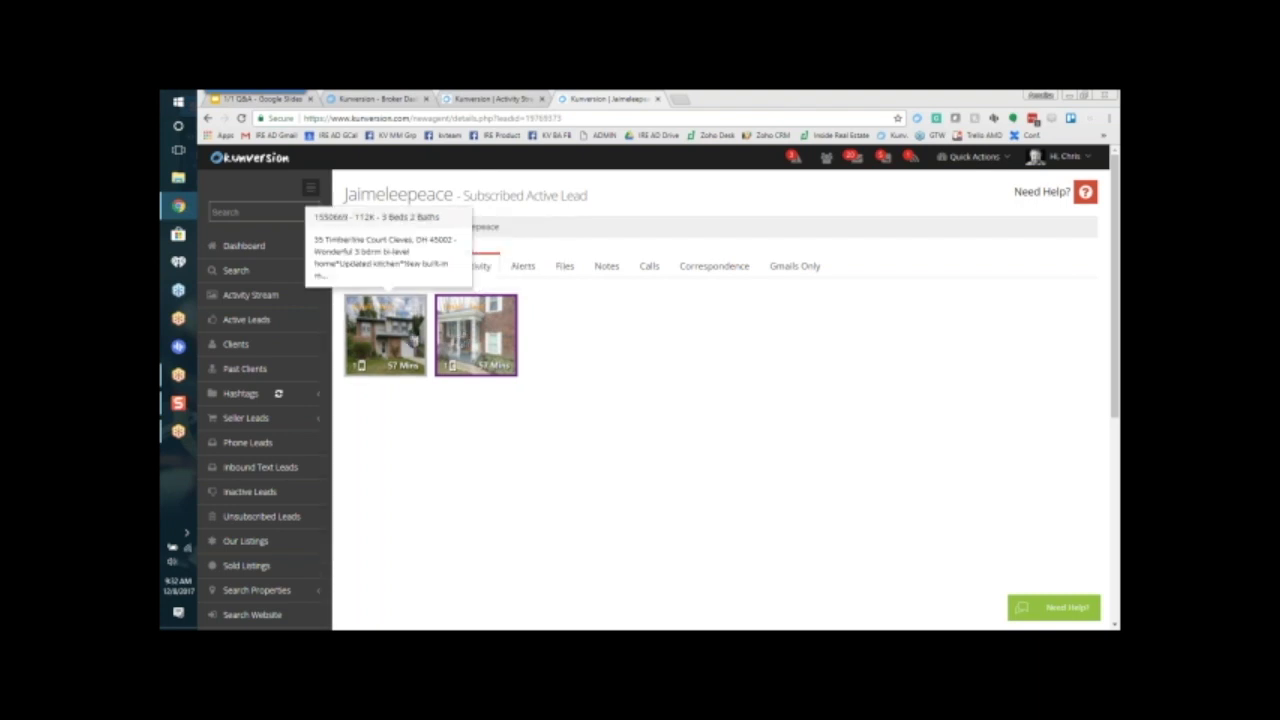
Step: Return to the lead's alerts and set Alert 1 to 3+ beds and 1+ baths
click(523, 266)
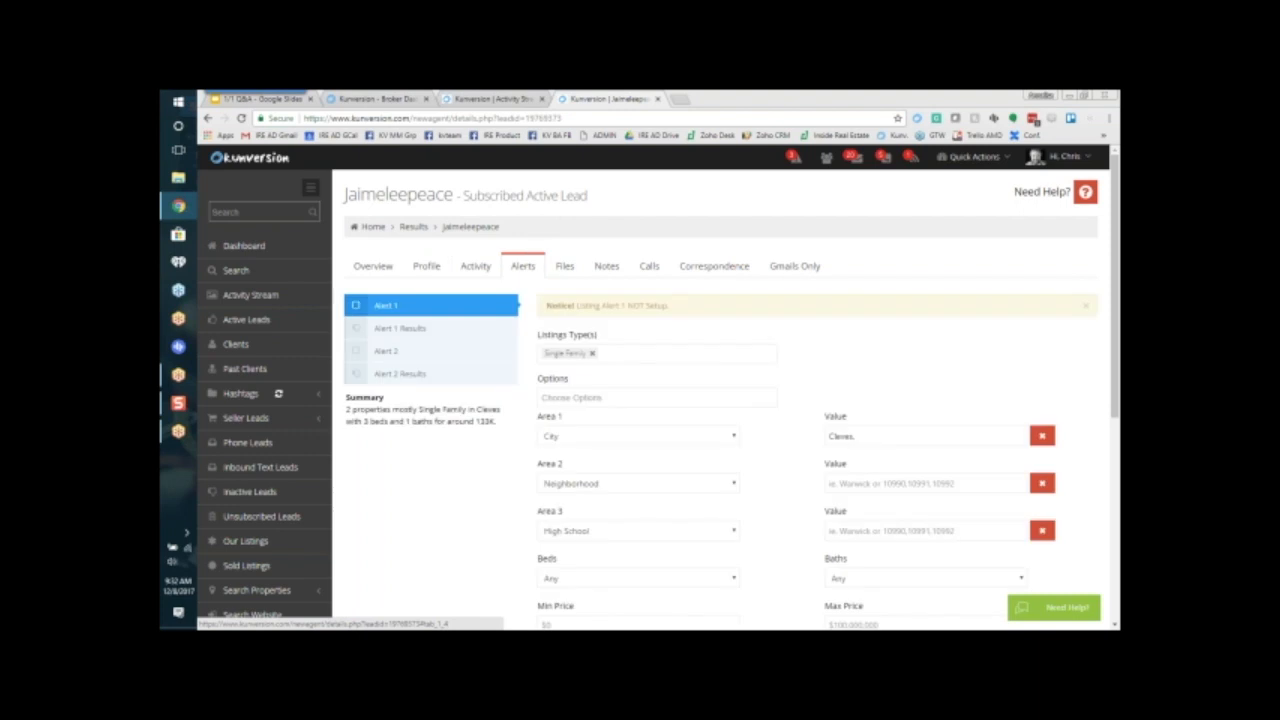
scroll(470, 500, down, 2)
click(688, 400)
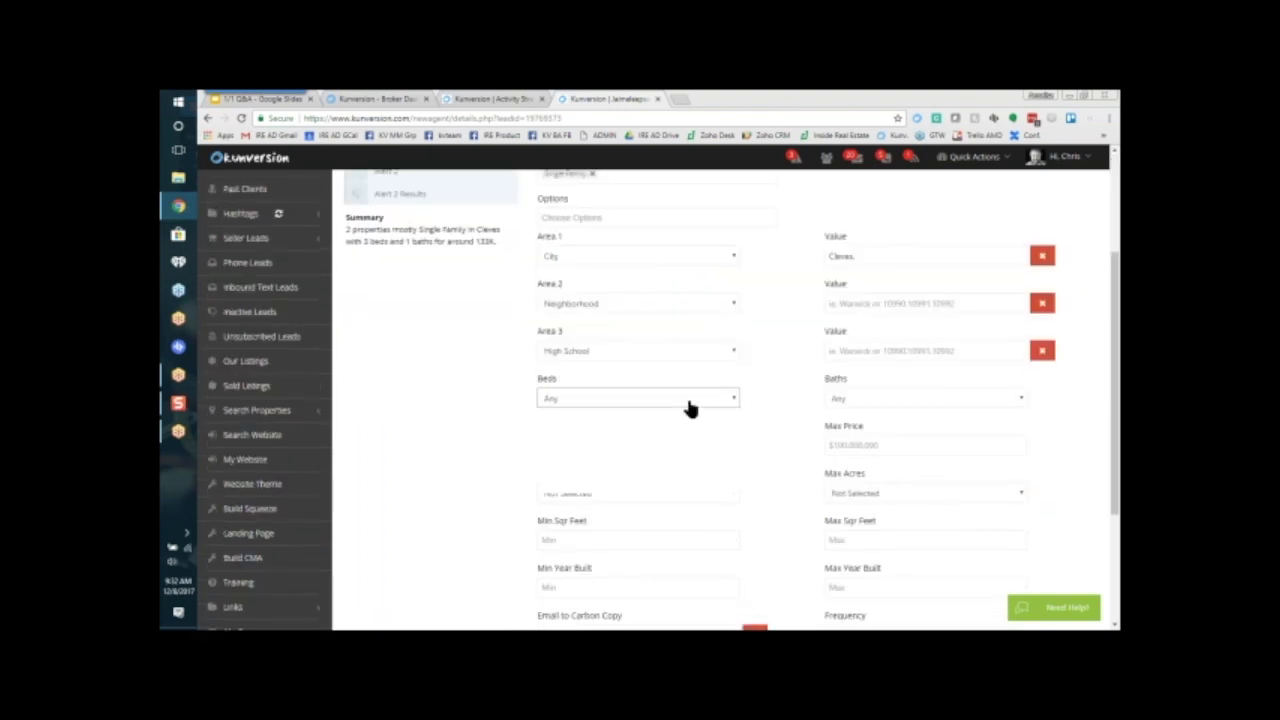
click(605, 451)
click(855, 408)
click(855, 423)
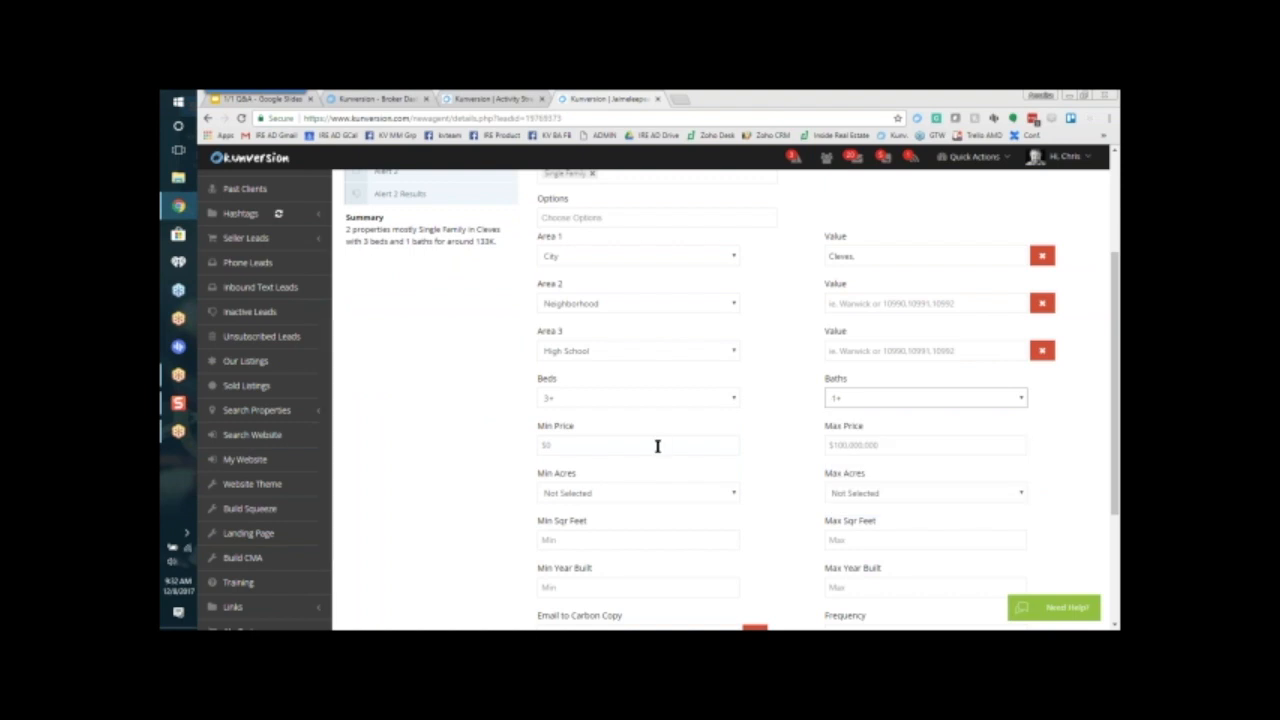
Step: Change the Area 3 type of Alert 1 to County
click(618, 355)
click(592, 416)
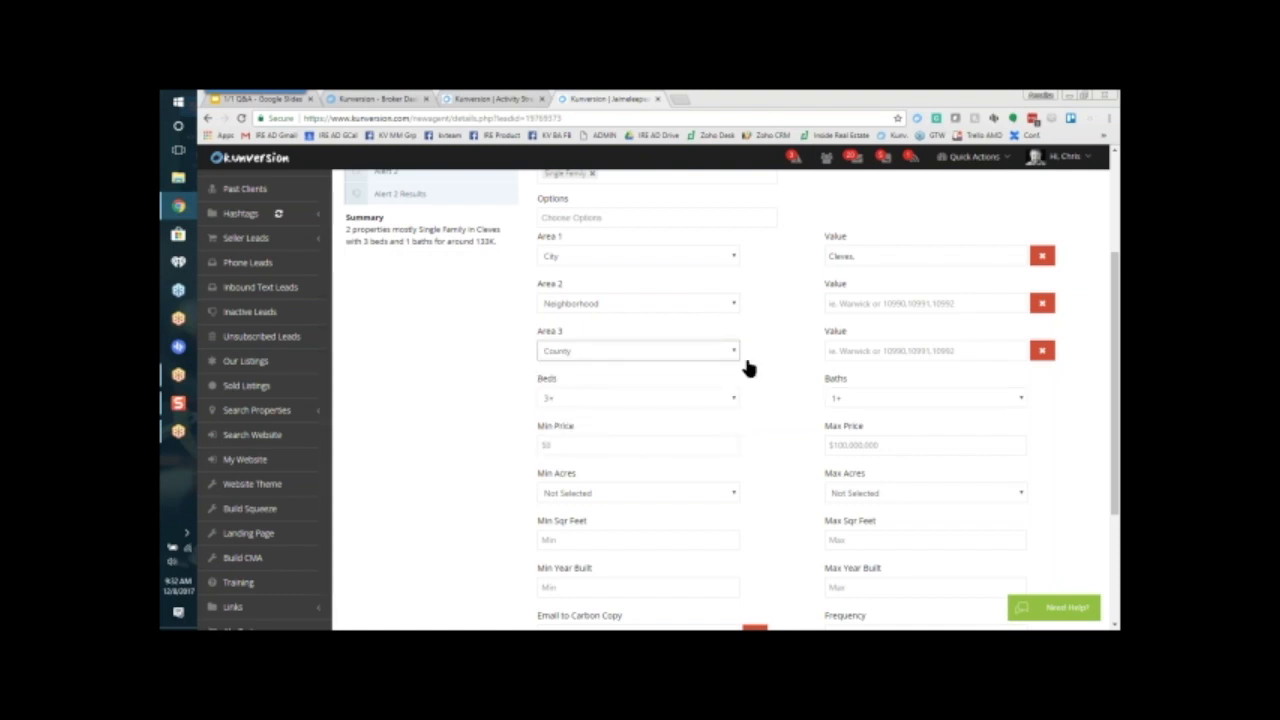
Step: Try adding the suggested counties BUTLER and WARREN to the Area 3 value, then clear the value
click(864, 350)
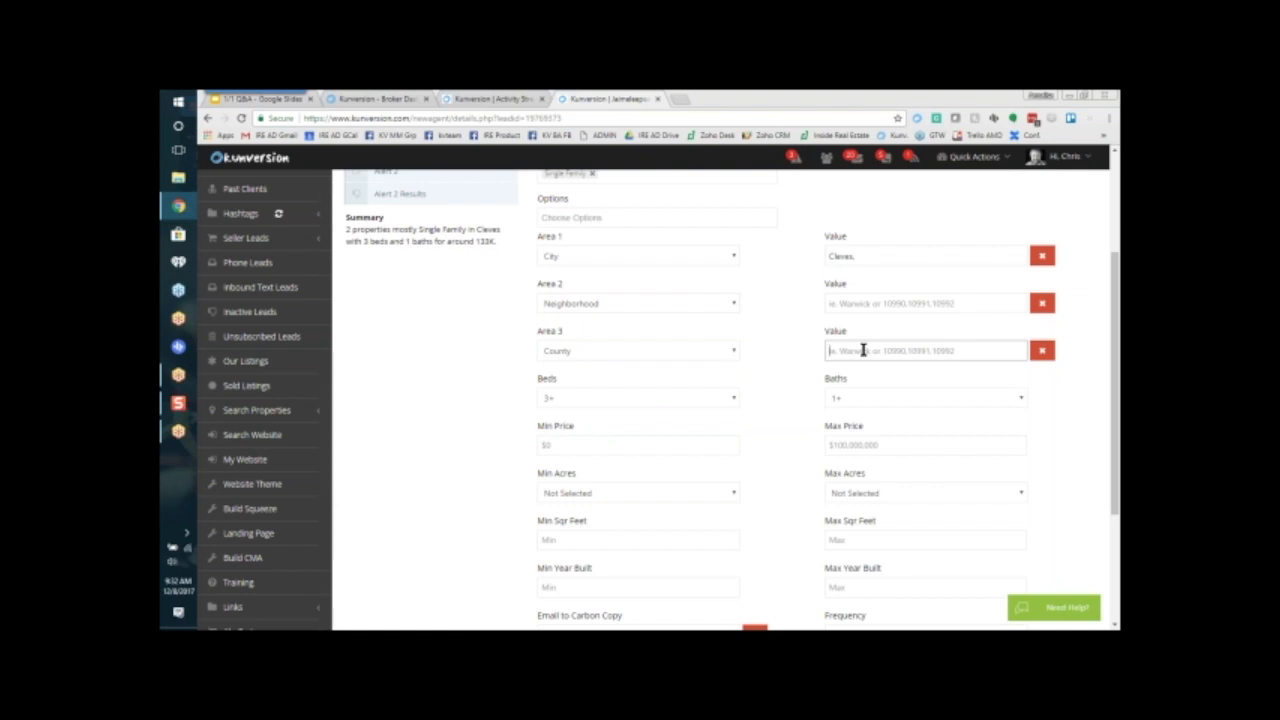
text(butler)
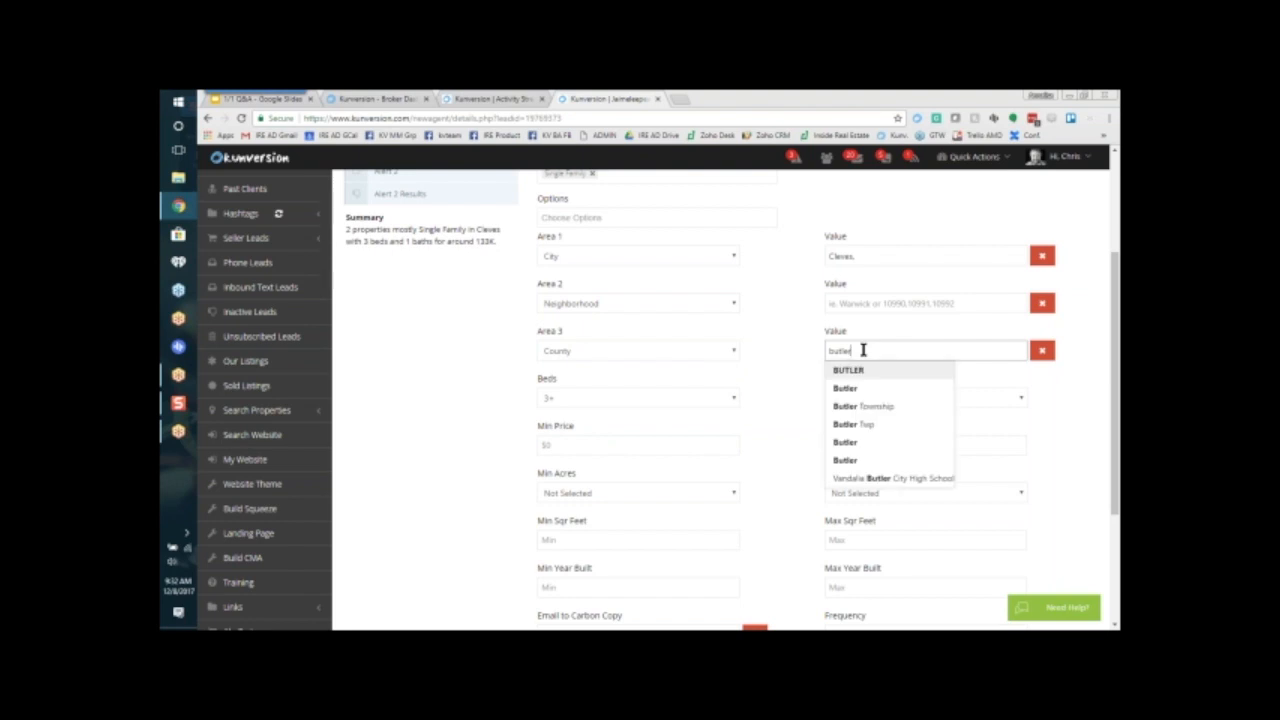
key(Down)
key(Return)
text(warren)
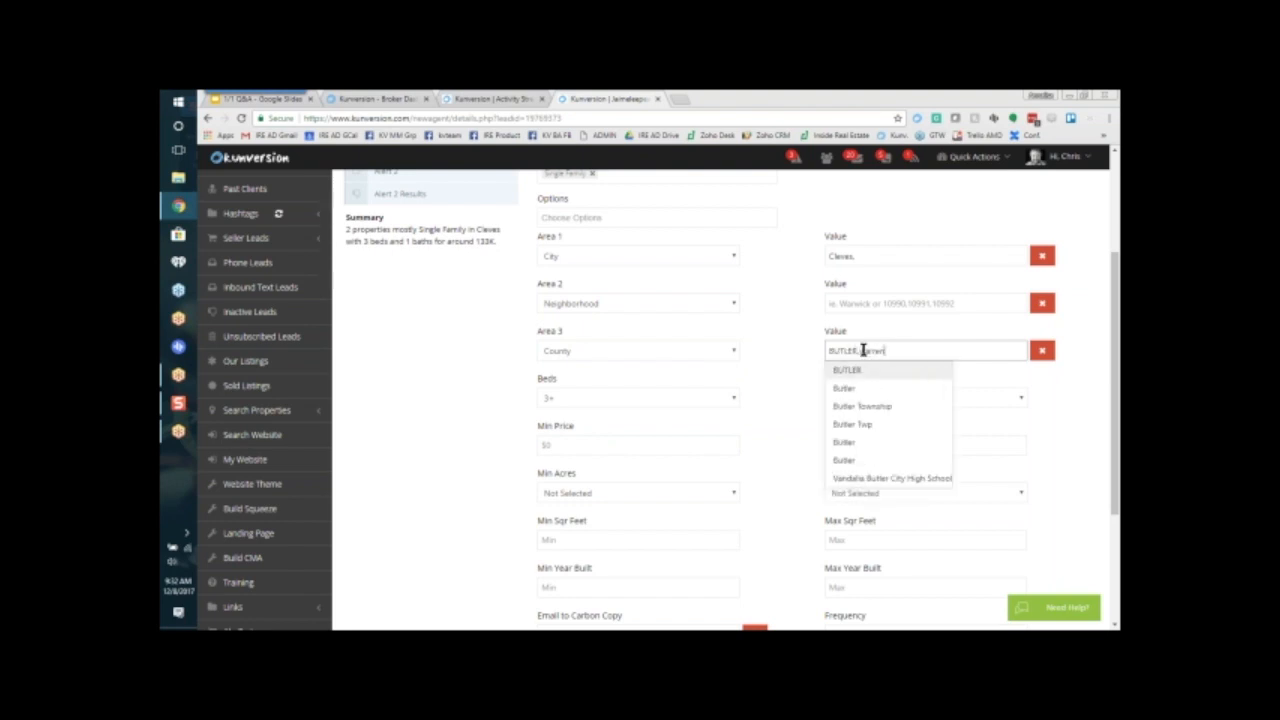
key(Down)
key(Return)
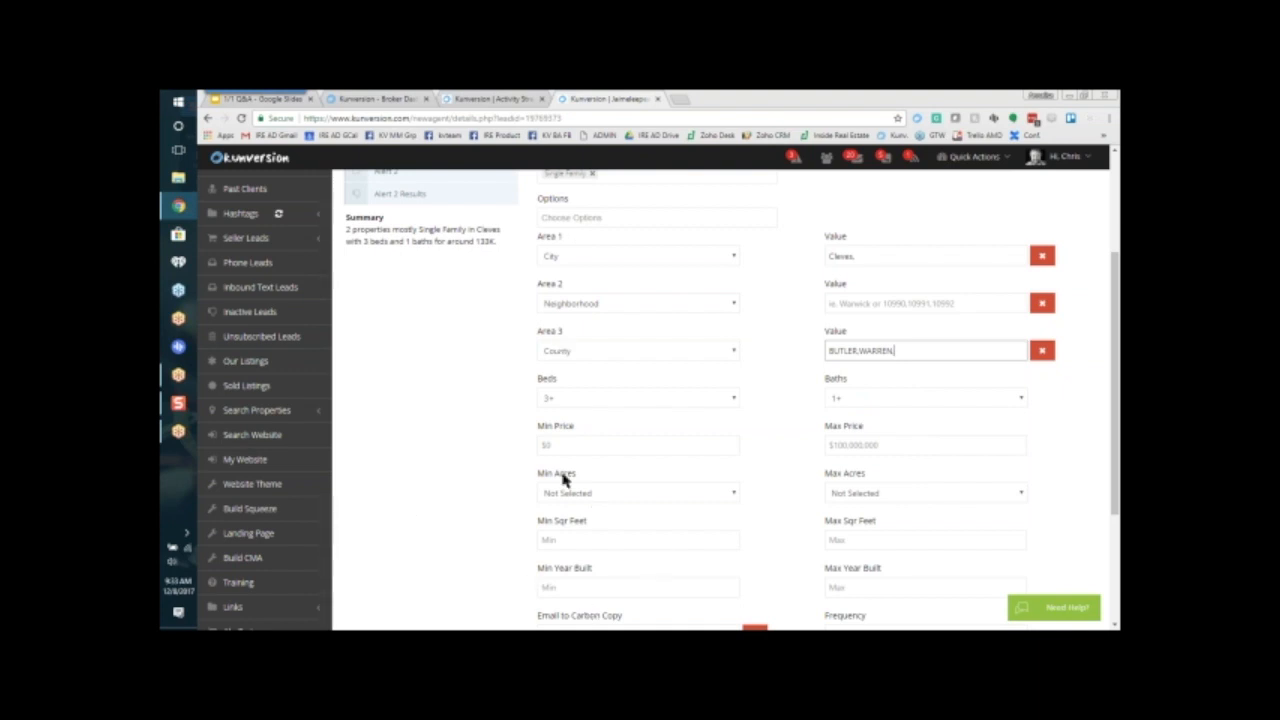
drag(895, 351, 818, 351)
key(BackSpace)
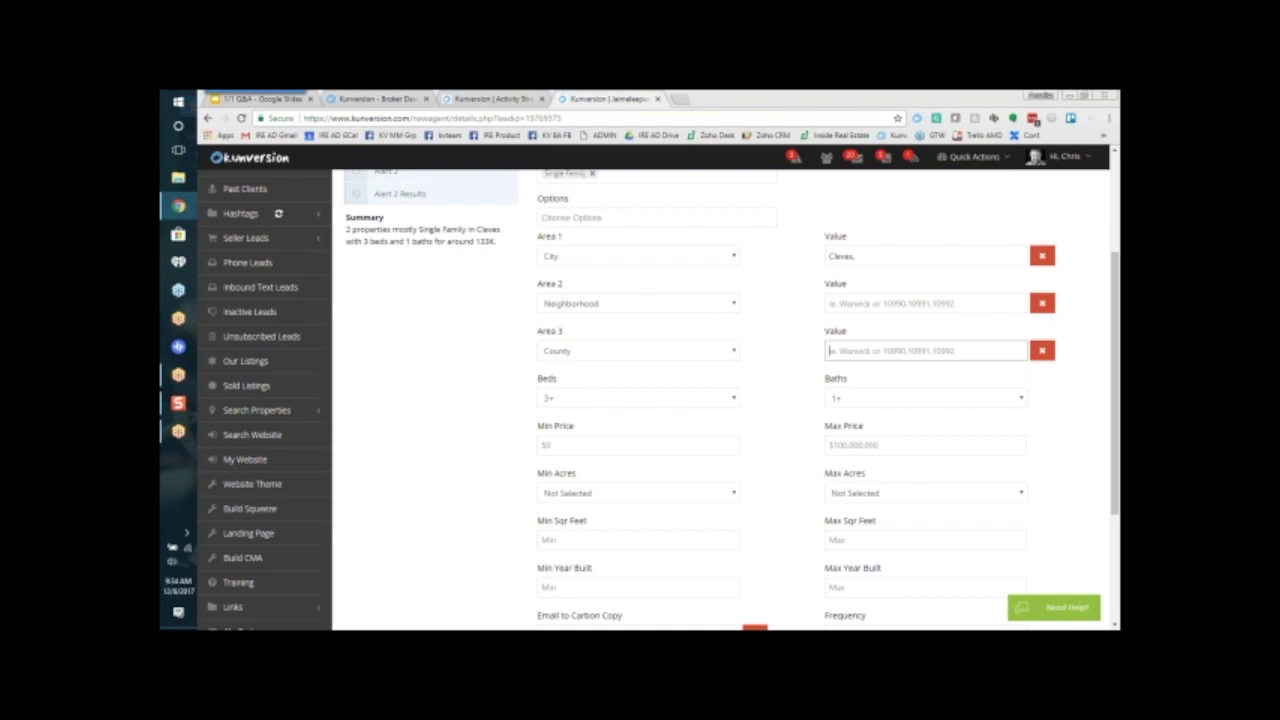
Step: Set Alert 1's price range from a minimum of $100,000 to a maximum of $200,000
click(638, 445)
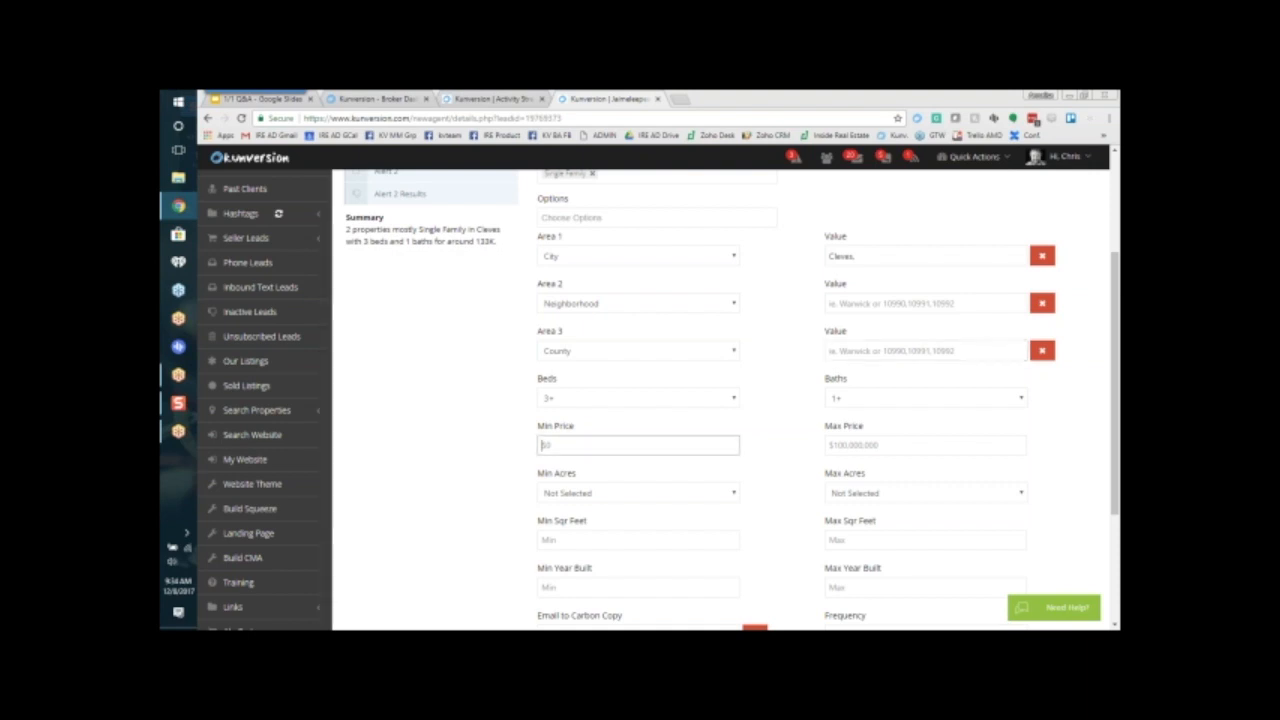
text(100)
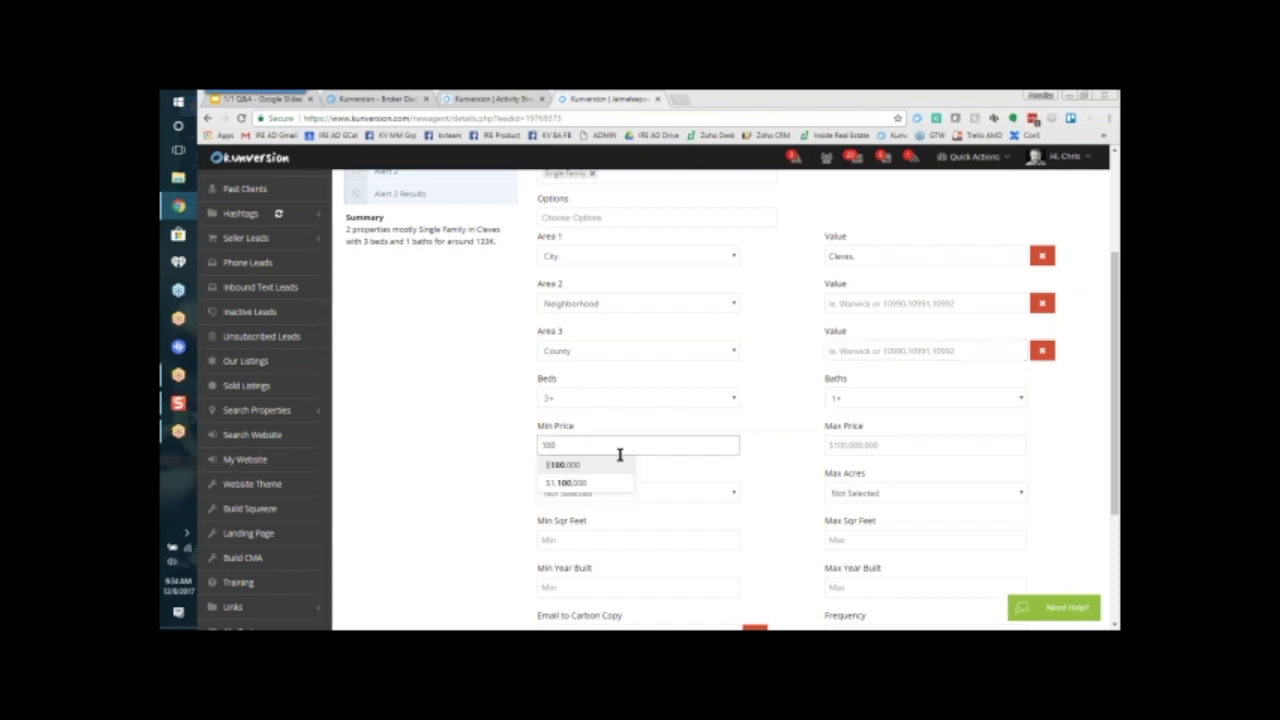
click(604, 466)
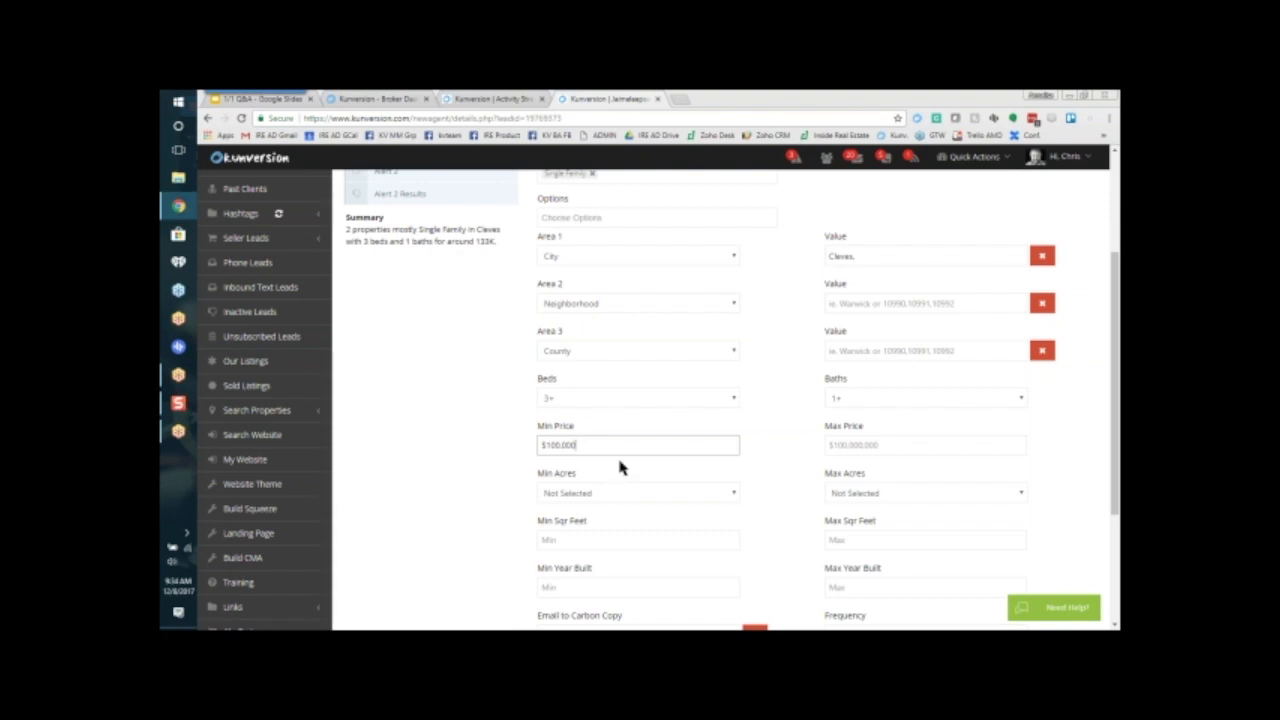
click(852, 446)
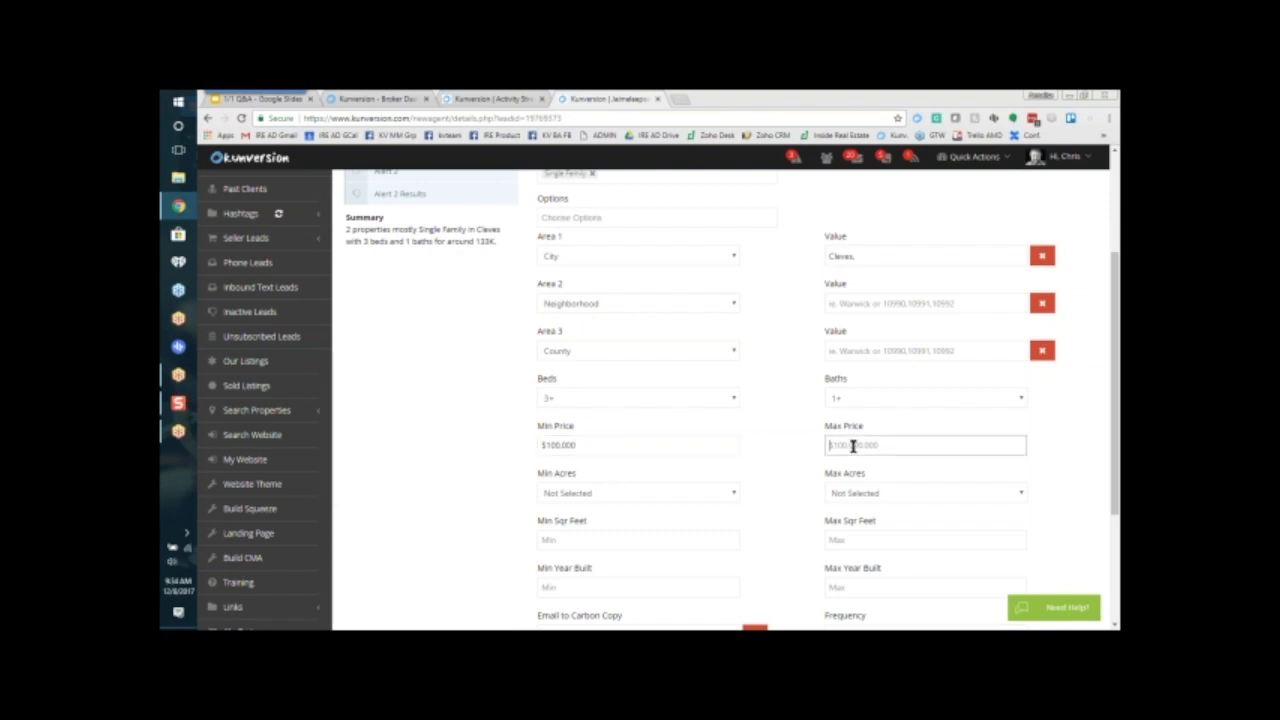
text(200)
key(Return)
Step: Point out Alert 1's carbon copy email field and set the alert's frequency to Instant
scroll(498, 487, down, 3)
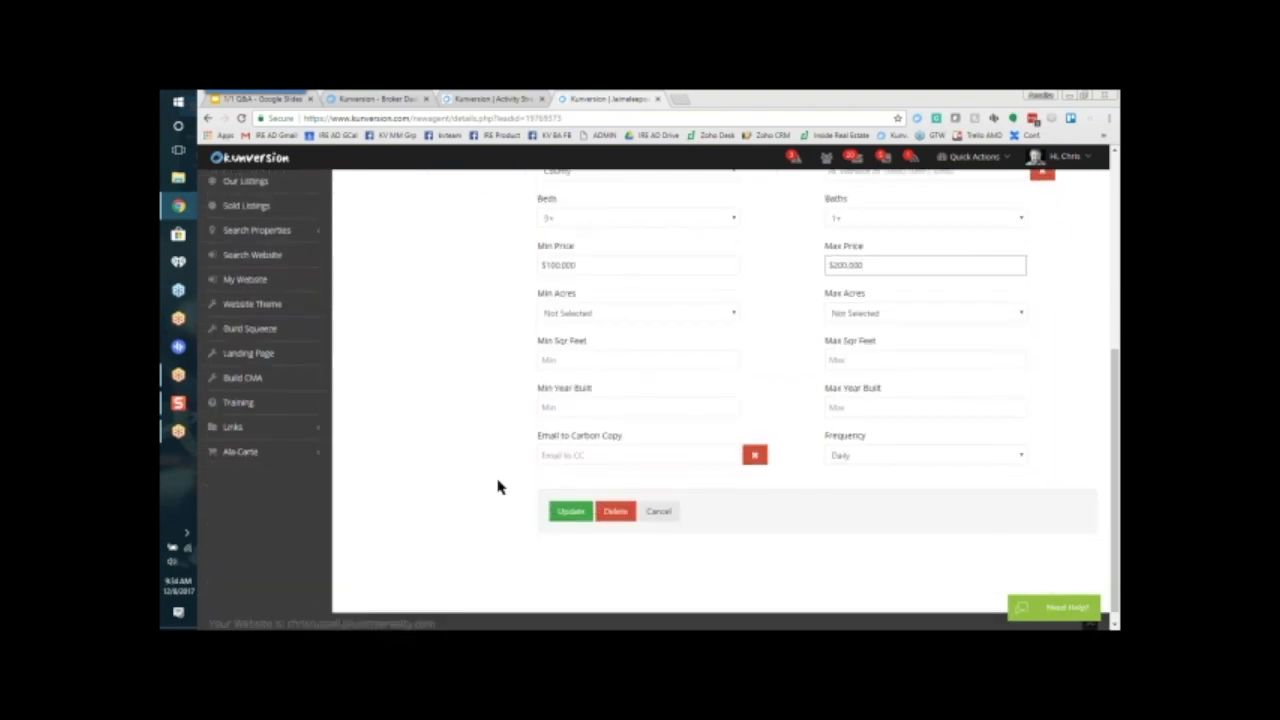
drag(626, 437, 572, 443)
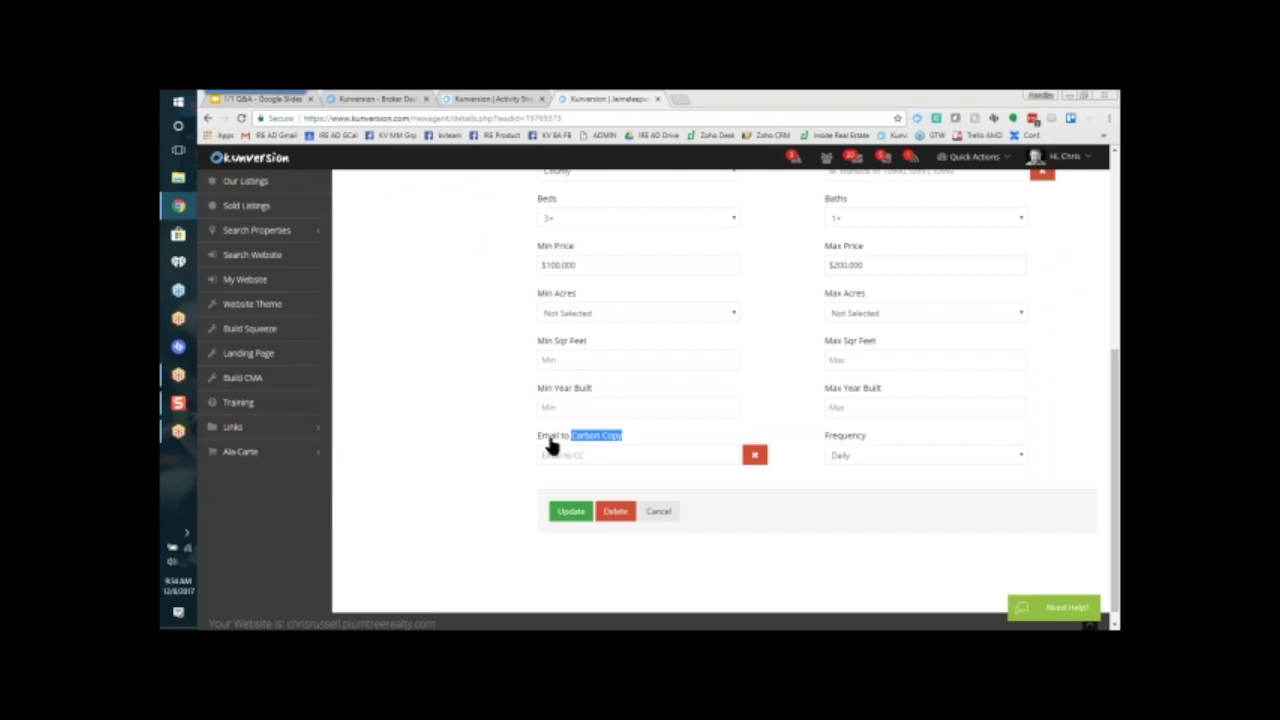
scroll(586, 509, up, 1)
click(586, 512)
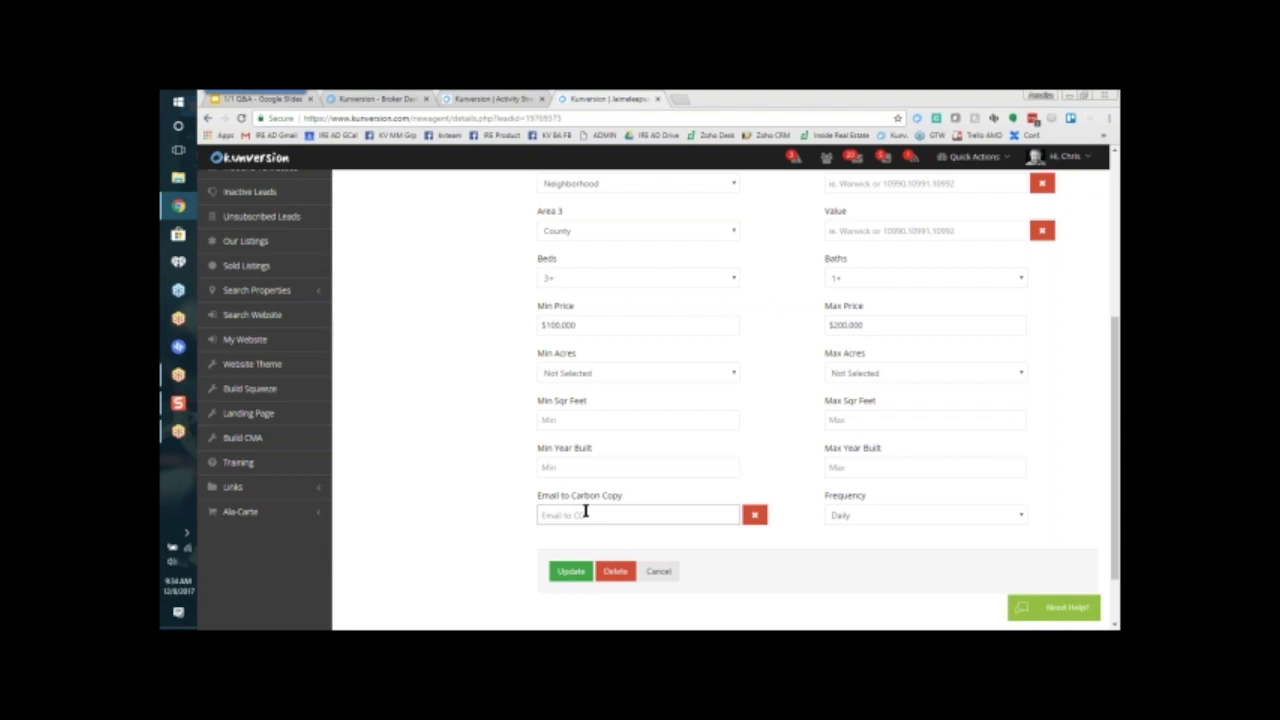
click(888, 522)
click(880, 546)
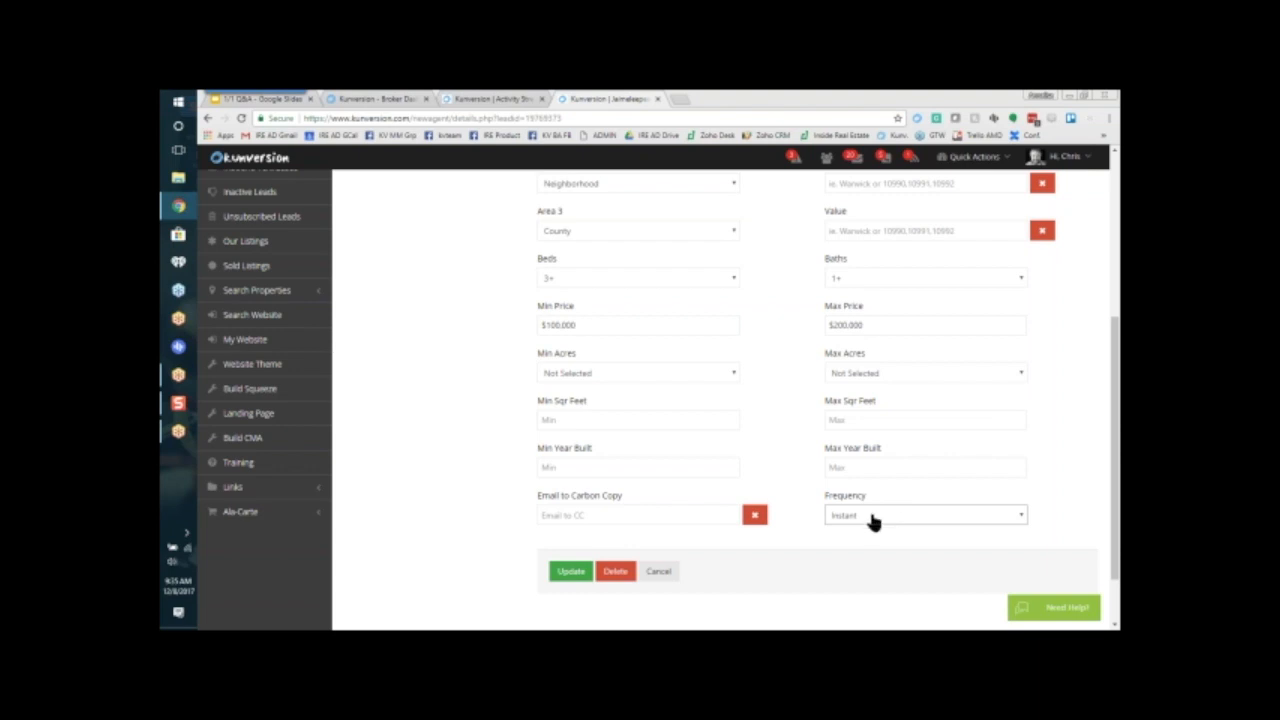
click(844, 520)
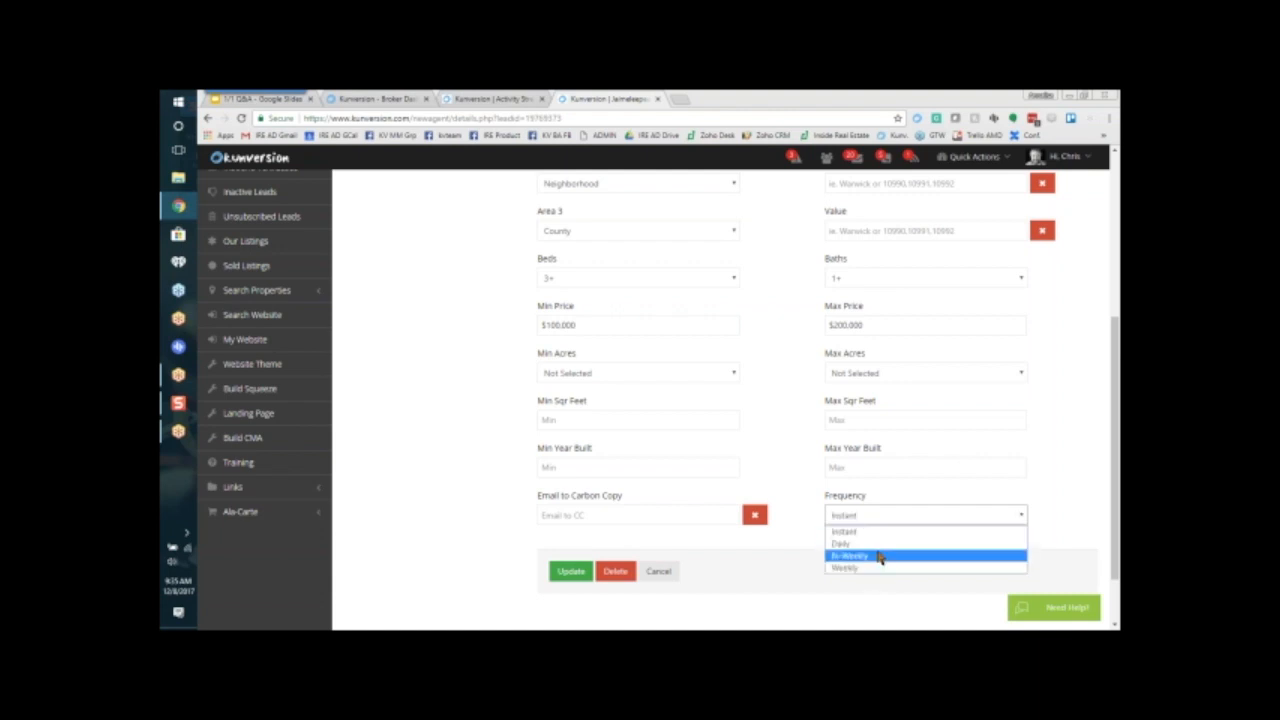
click(877, 532)
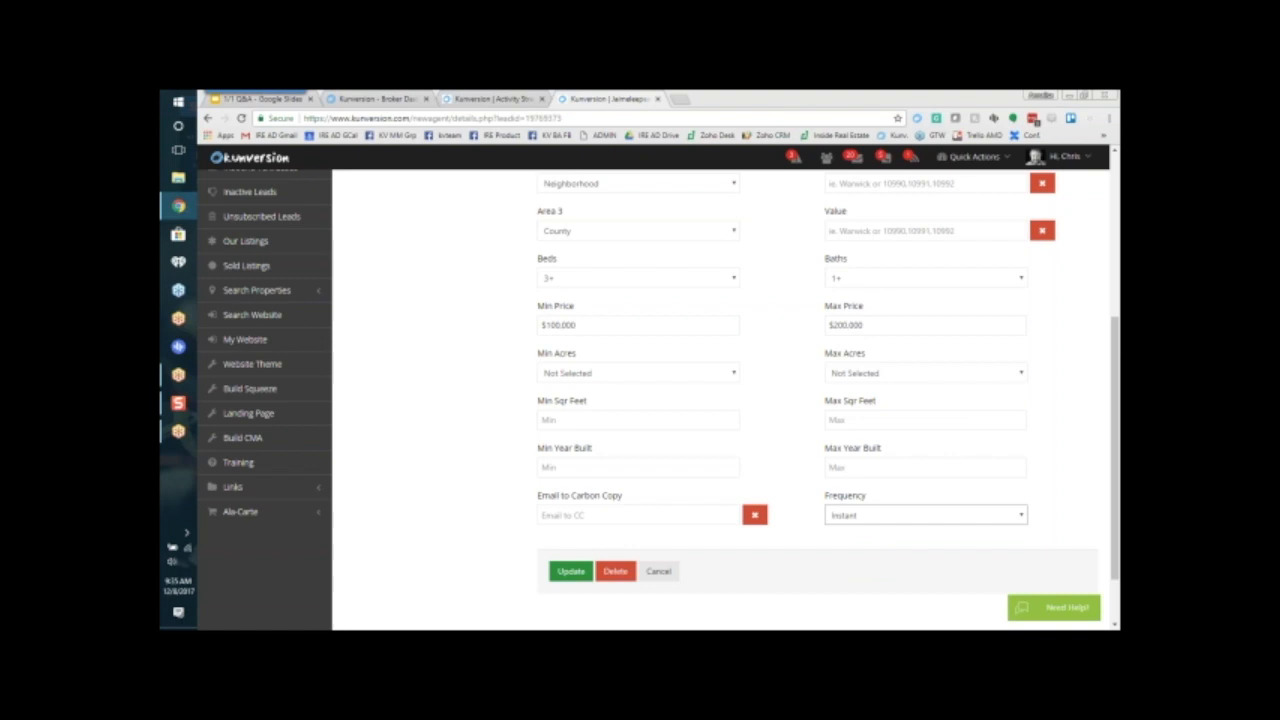
Step: Save the Alert 1 changes, look over its results page and return to the alert's criteria
click(566, 572)
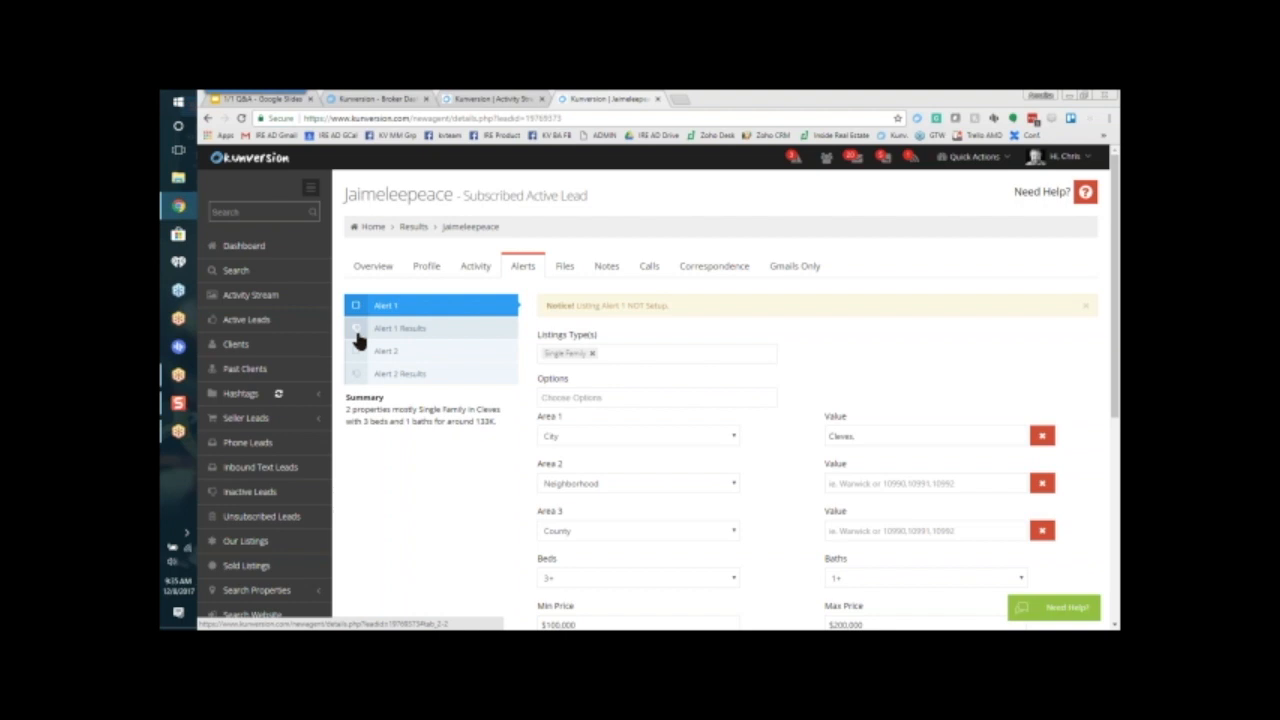
scroll(463, 526, down, 5)
scroll(484, 526, up, 5)
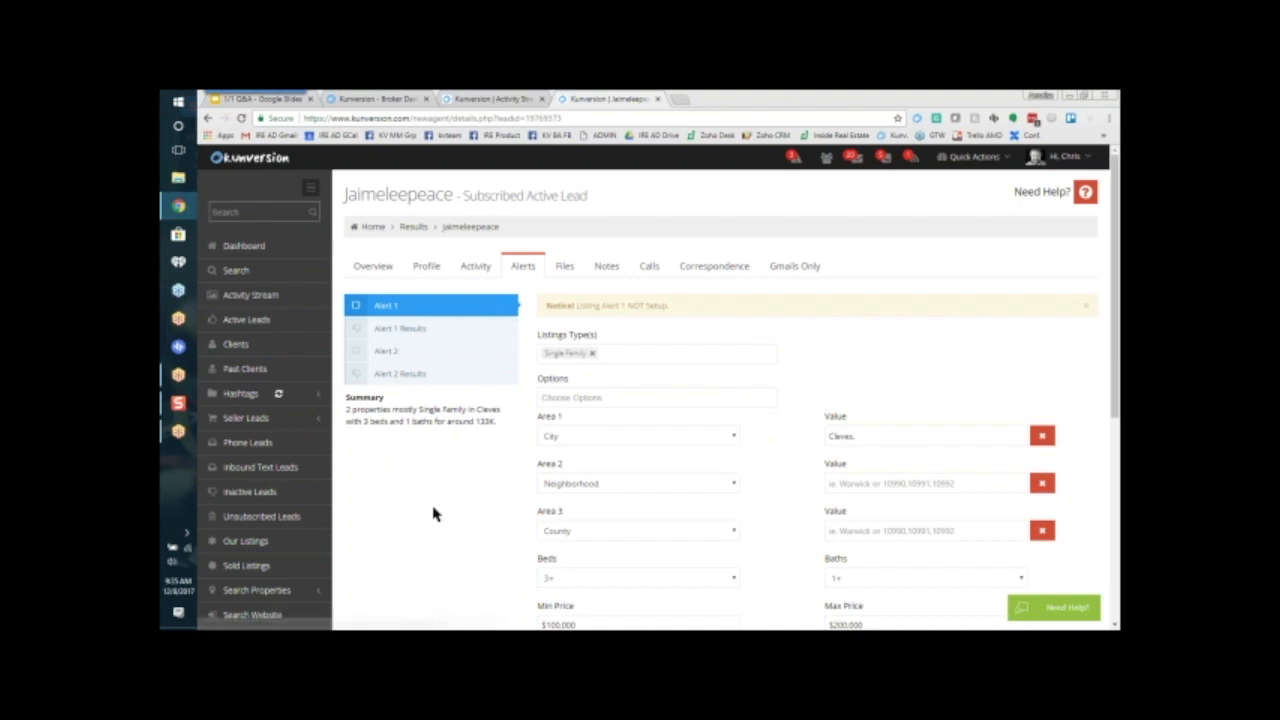
scroll(434, 514, down, 4)
click(568, 512)
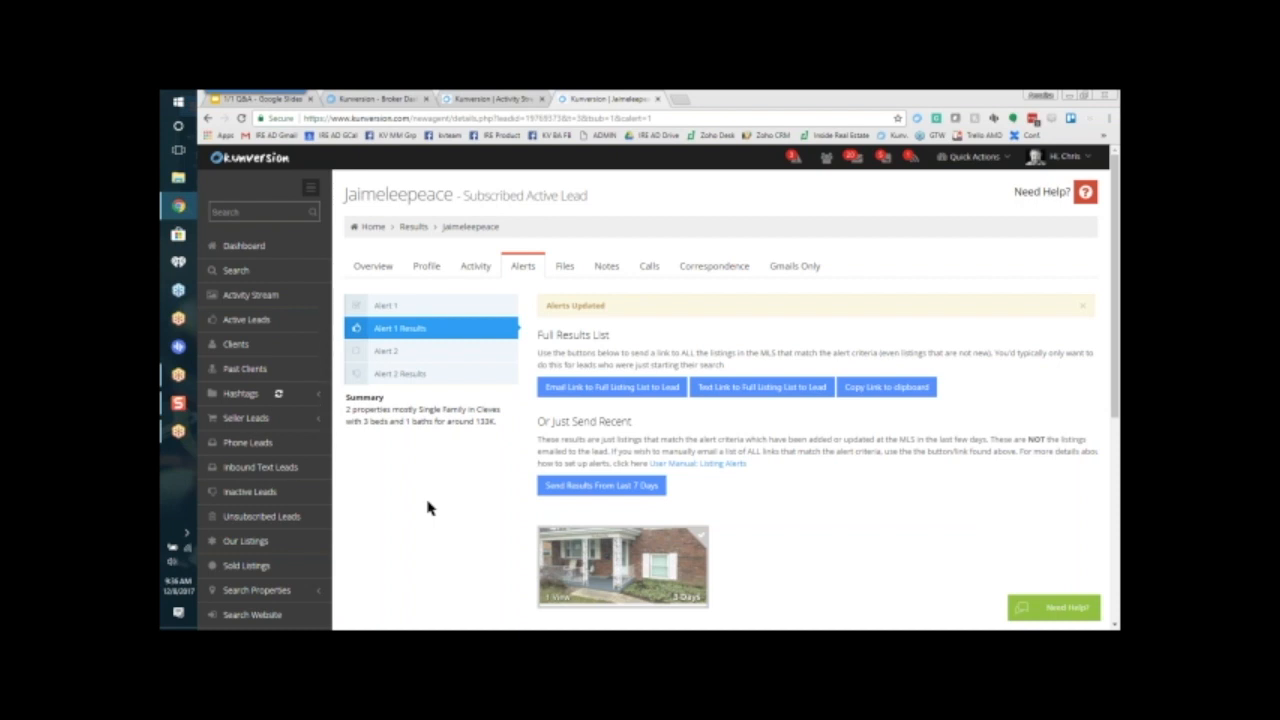
scroll(428, 508, down, 1)
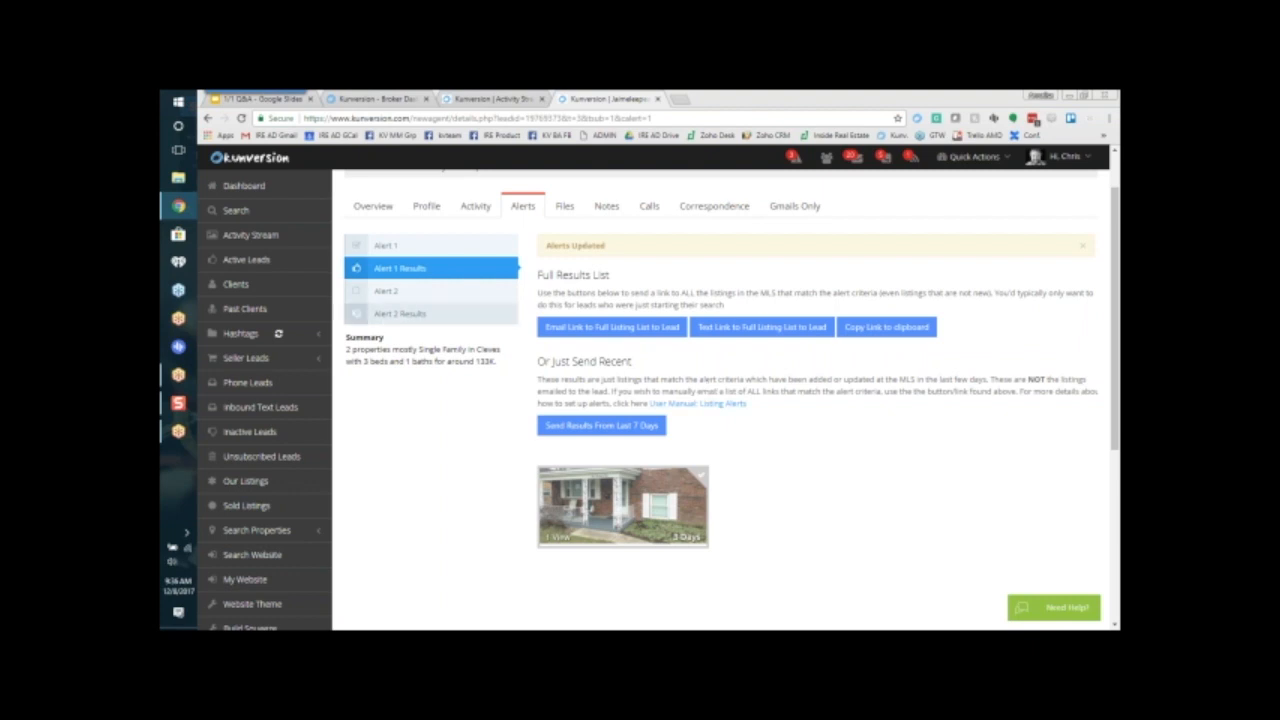
click(398, 247)
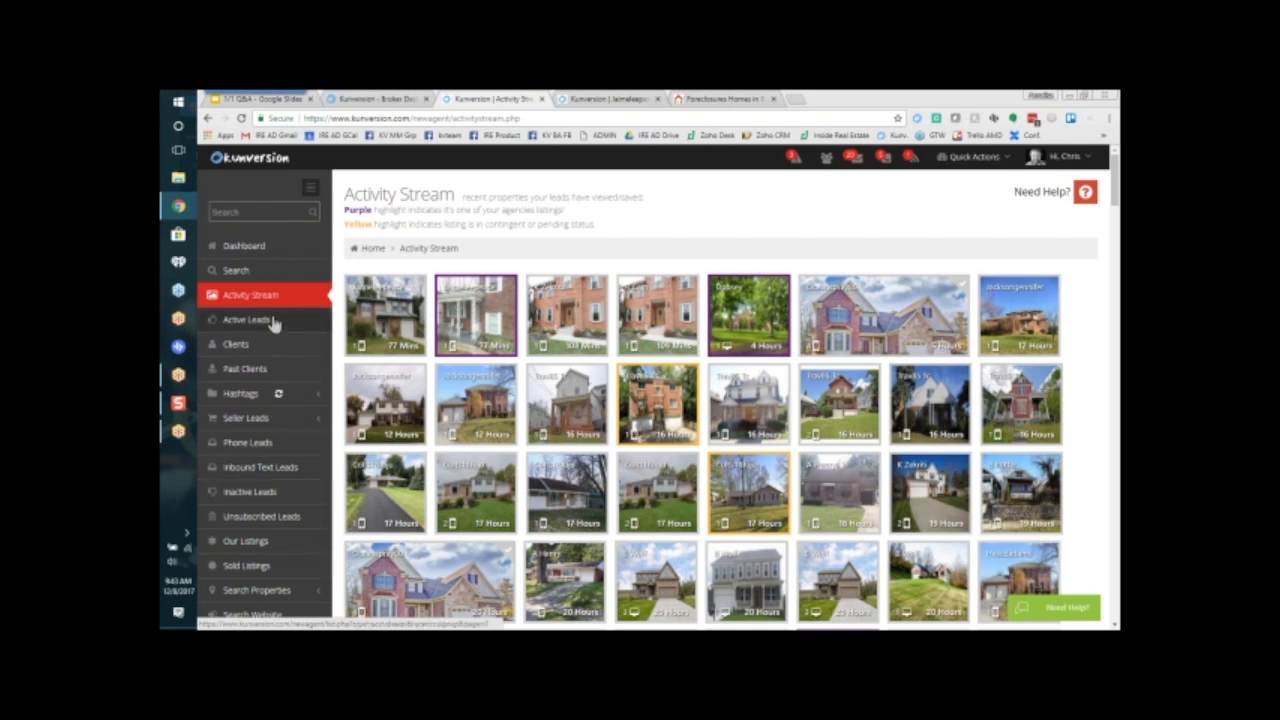
Step: Close the lead details and foreclosure listings pages and open the squeeze page builder
click(660, 99)
click(660, 99)
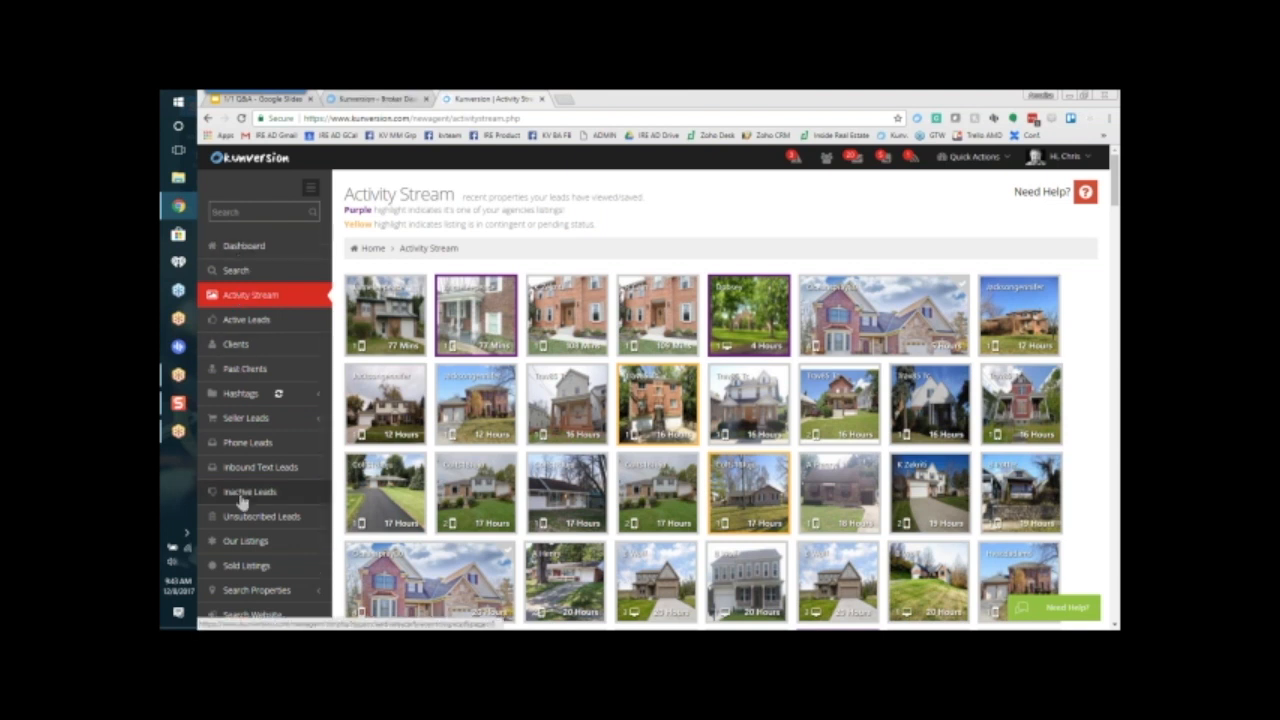
scroll(246, 420, down, 2)
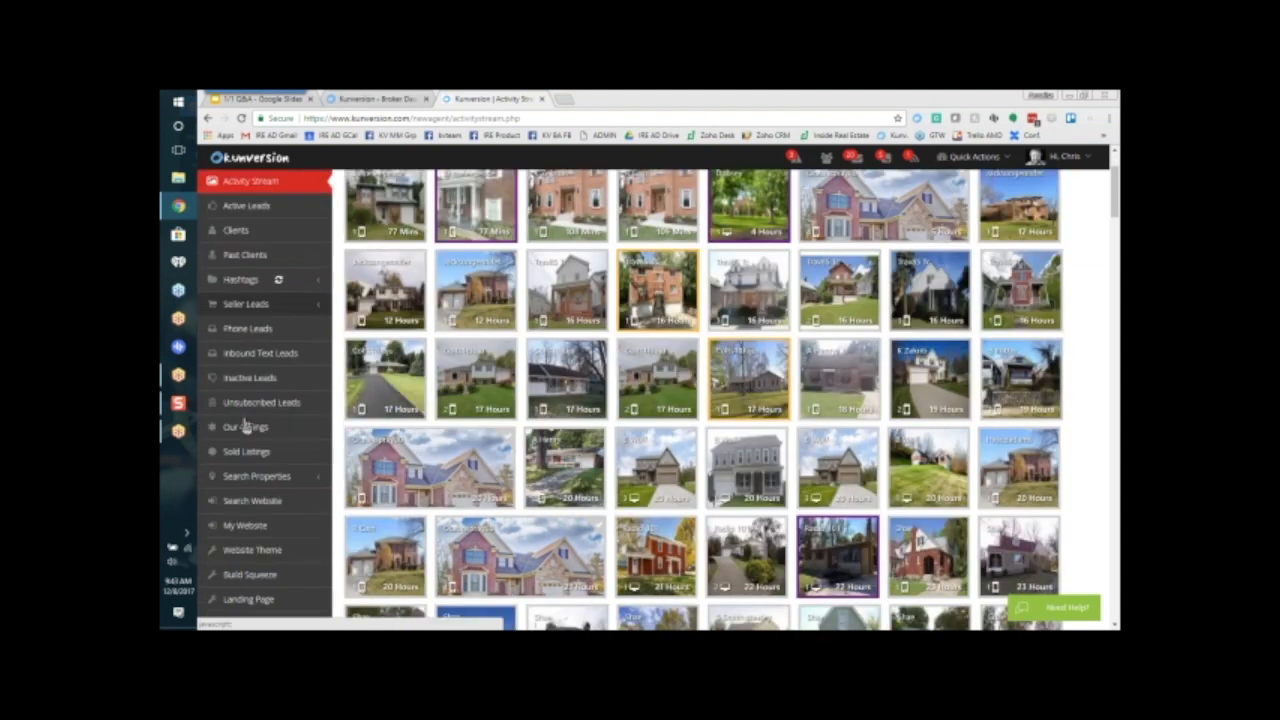
scroll(246, 425, down, 3)
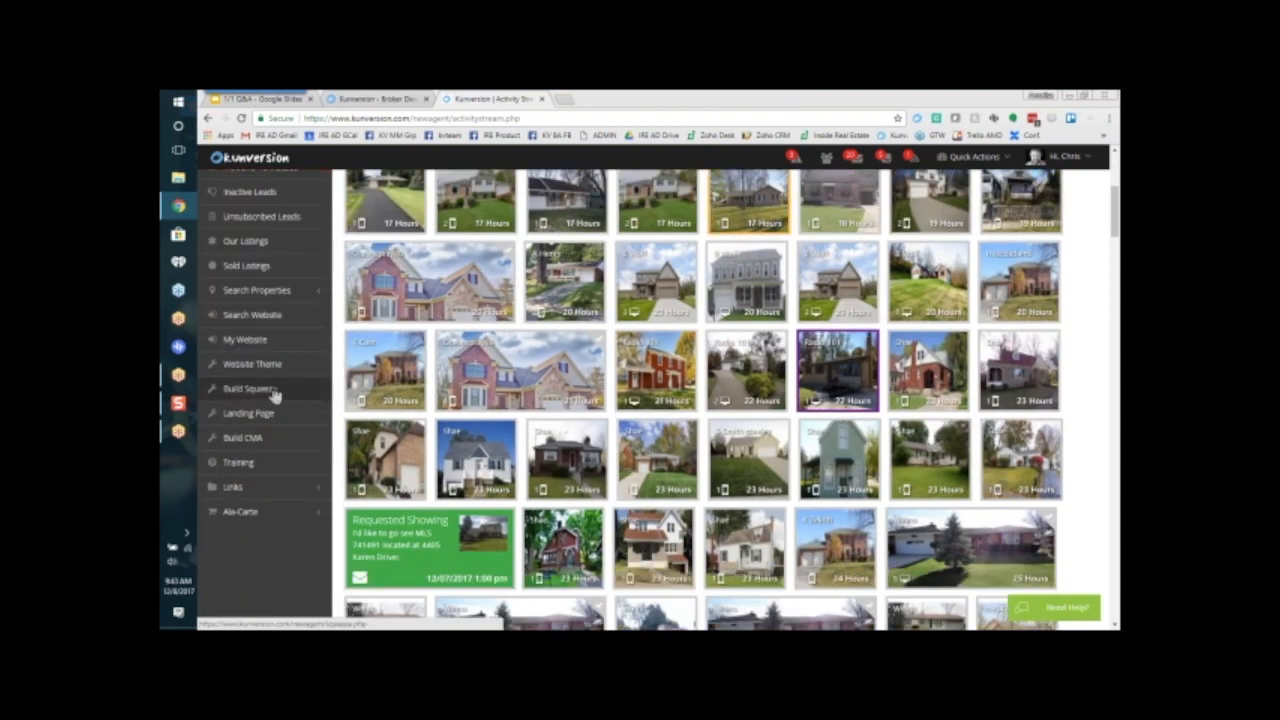
click(255, 390)
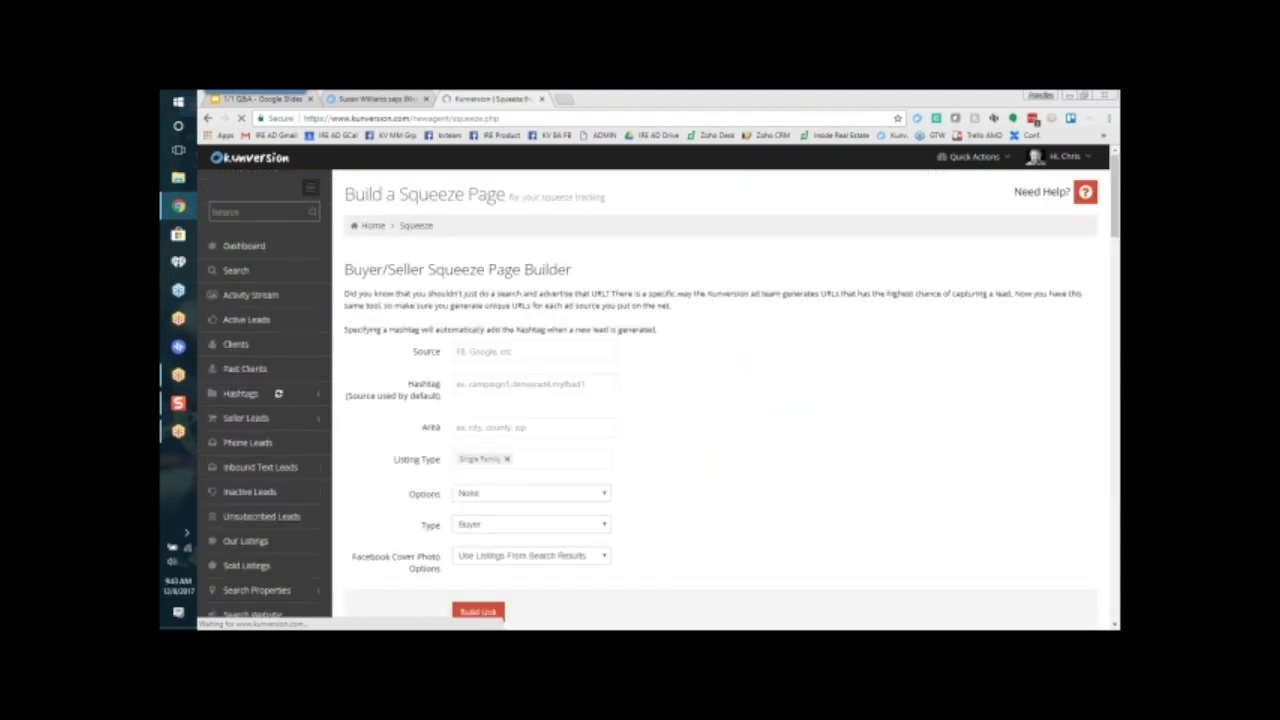
Step: Set the squeeze page's area to the suggested county BUTLER
scroll(720, 400, down, 1)
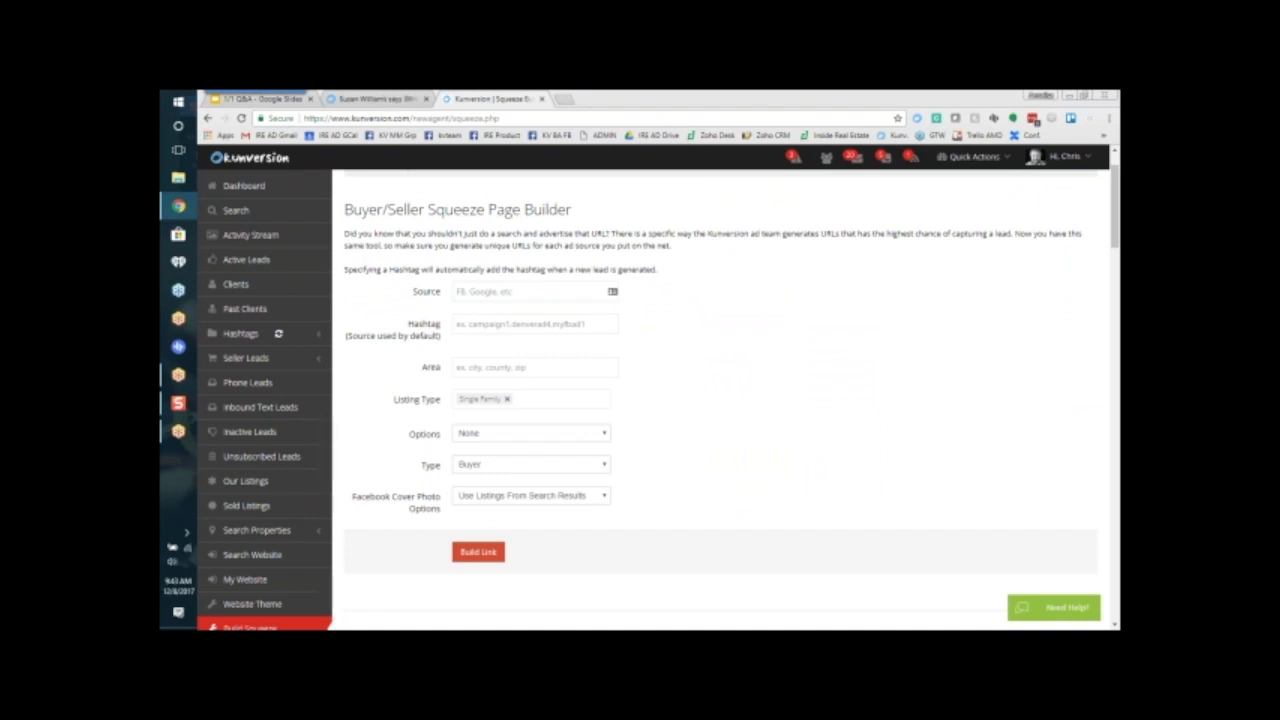
click(492, 362)
text(butler)
click(507, 380)
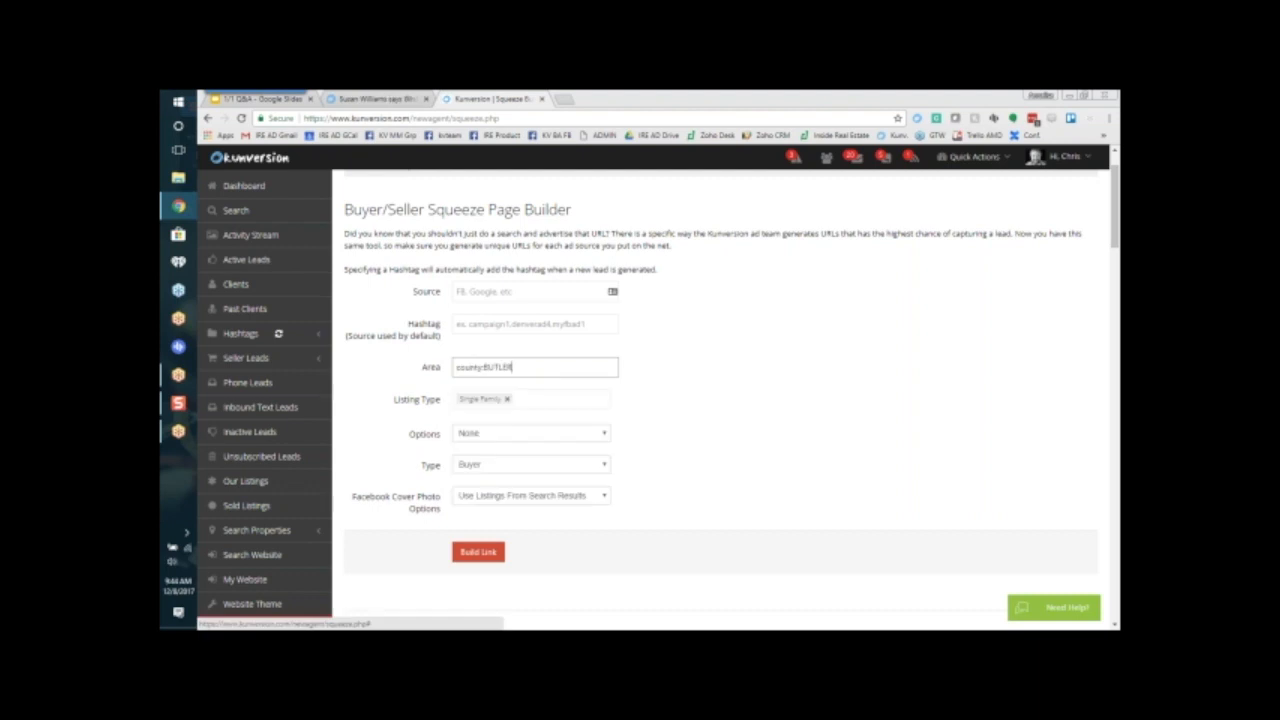
click(406, 405)
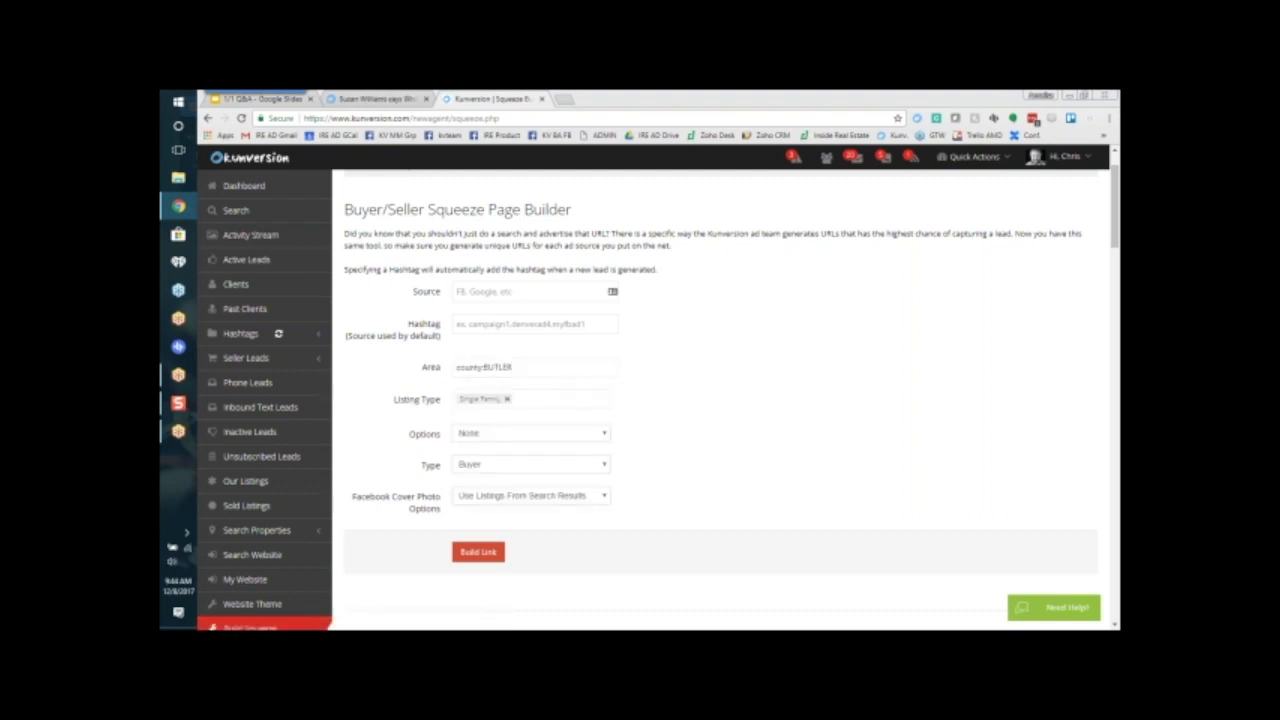
click(535, 401)
click(523, 394)
Step: Replace the area by searching for butler and picking county:BUTLER, and set Options to Foreclosures
click(517, 367)
drag(517, 367, 406, 371)
text(bu)
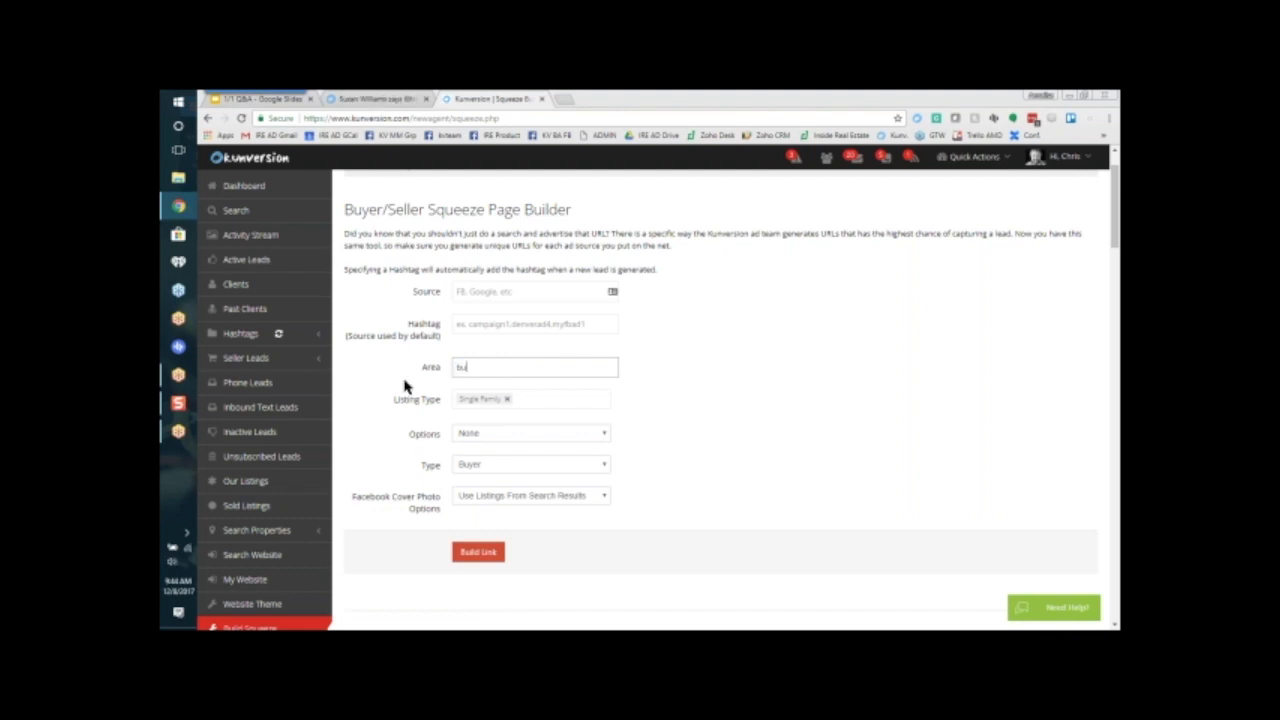
text(tlerr)
double_click(467, 367)
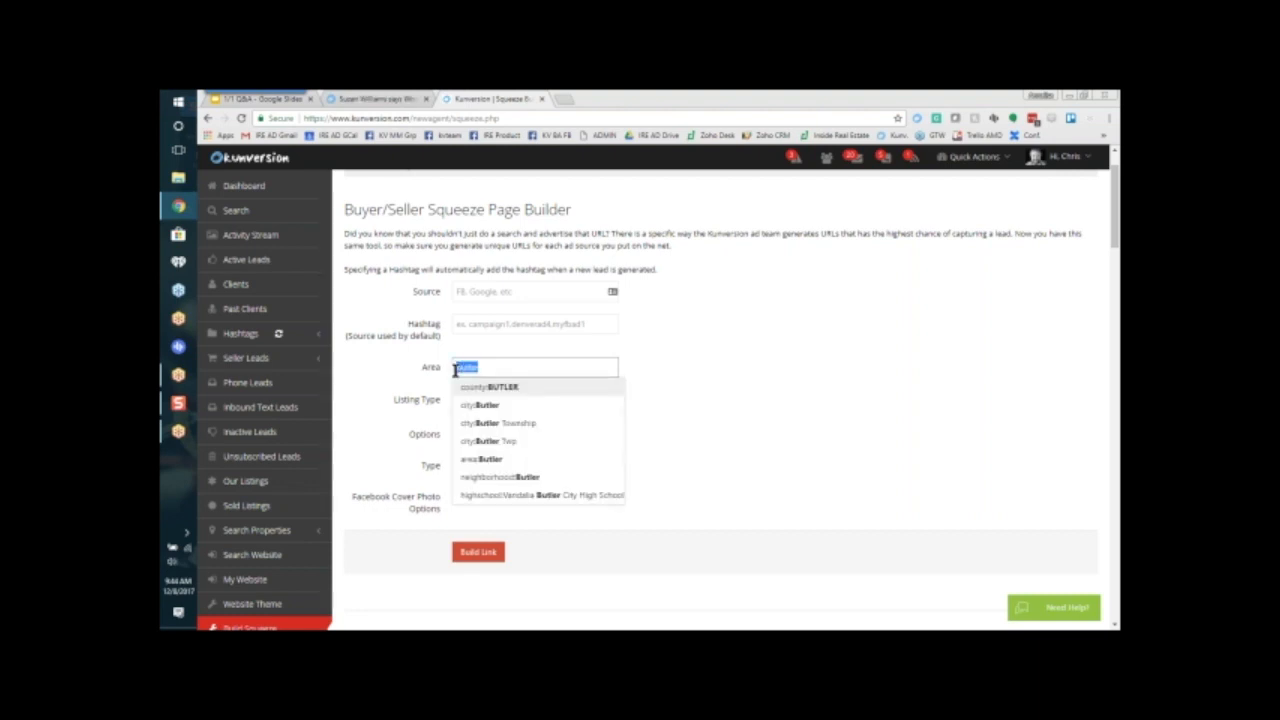
click(526, 369)
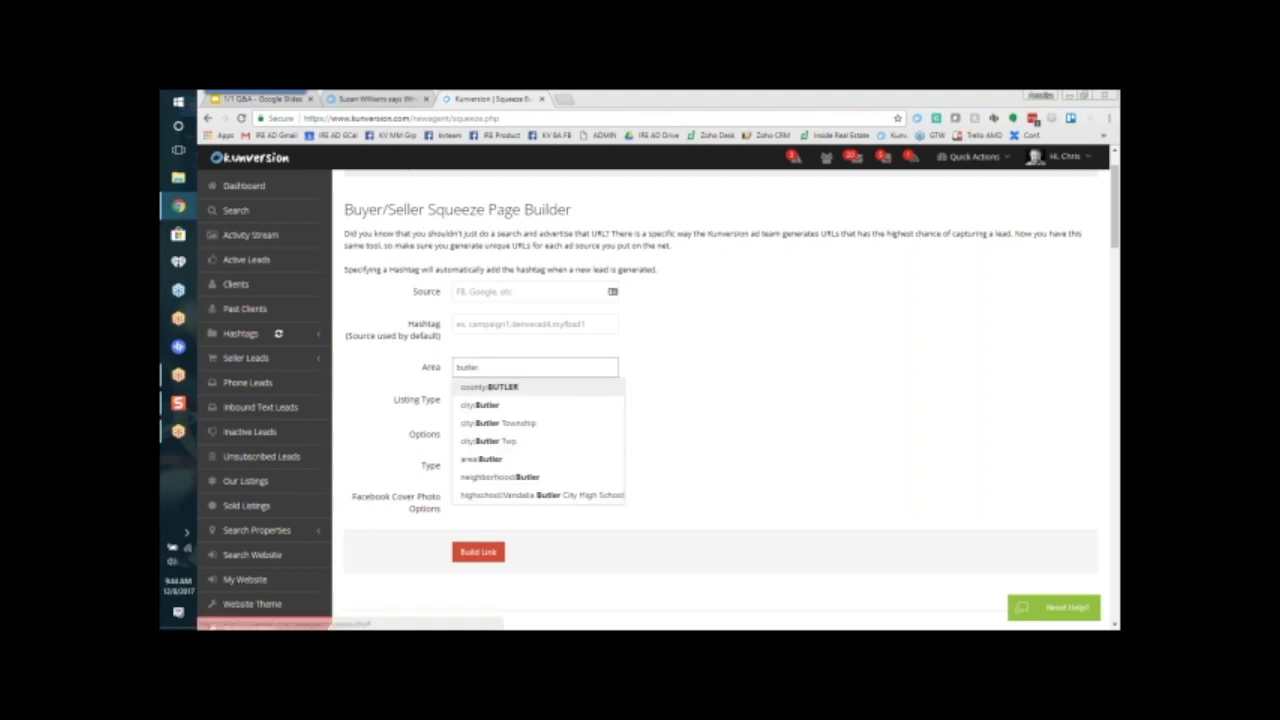
click(500, 386)
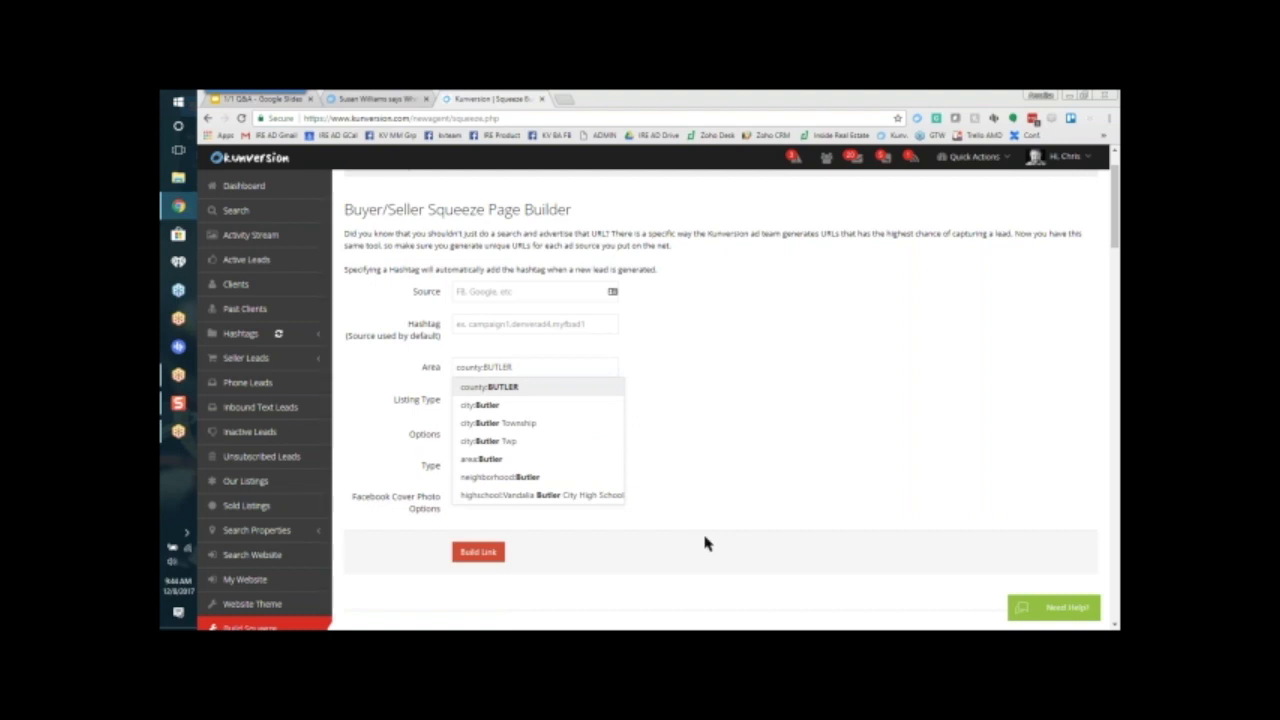
click(543, 443)
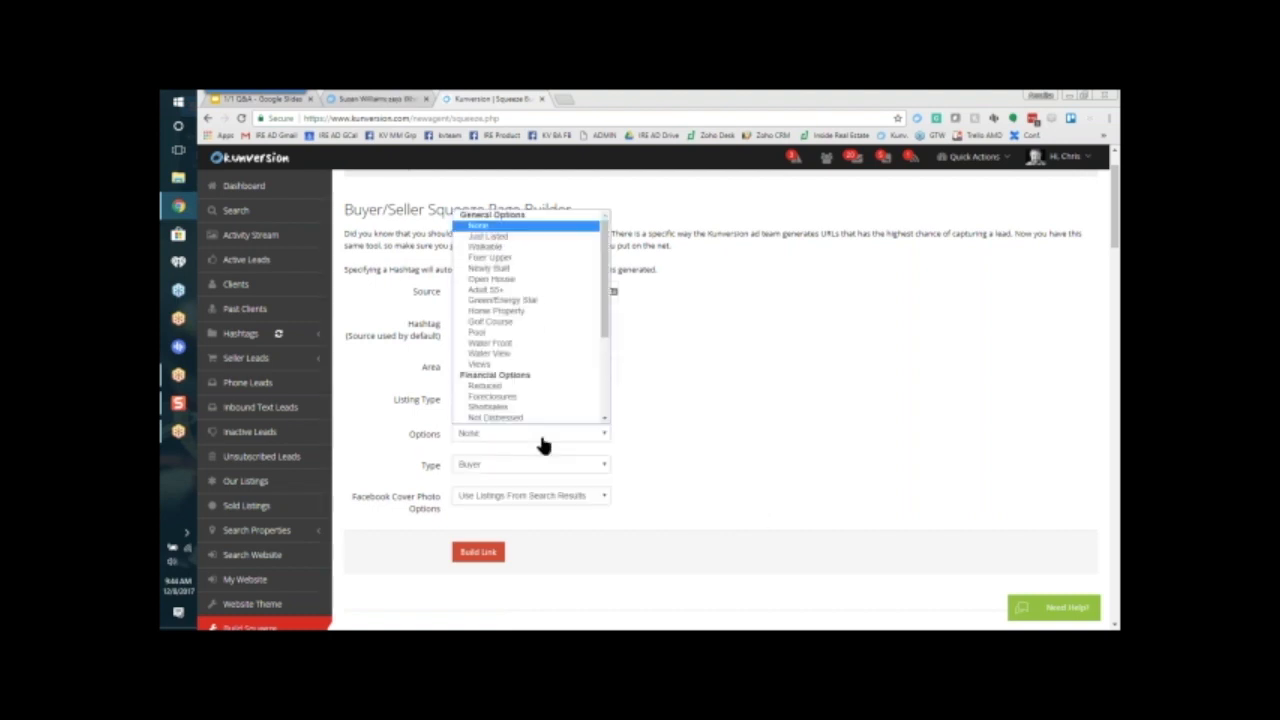
click(526, 398)
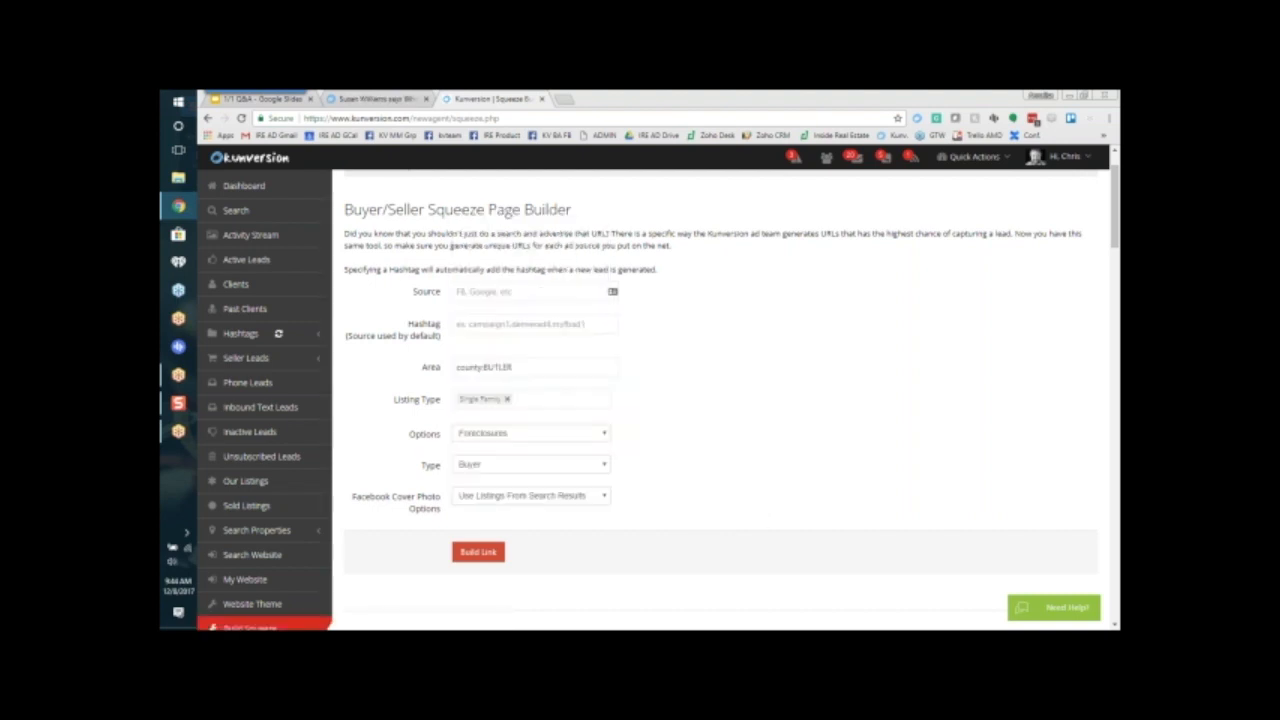
Step: Add Condos, Multi-Family and Townhouse to the listing types and build the squeeze page link
click(540, 399)
click(518, 424)
click(560, 402)
click(560, 428)
click(562, 417)
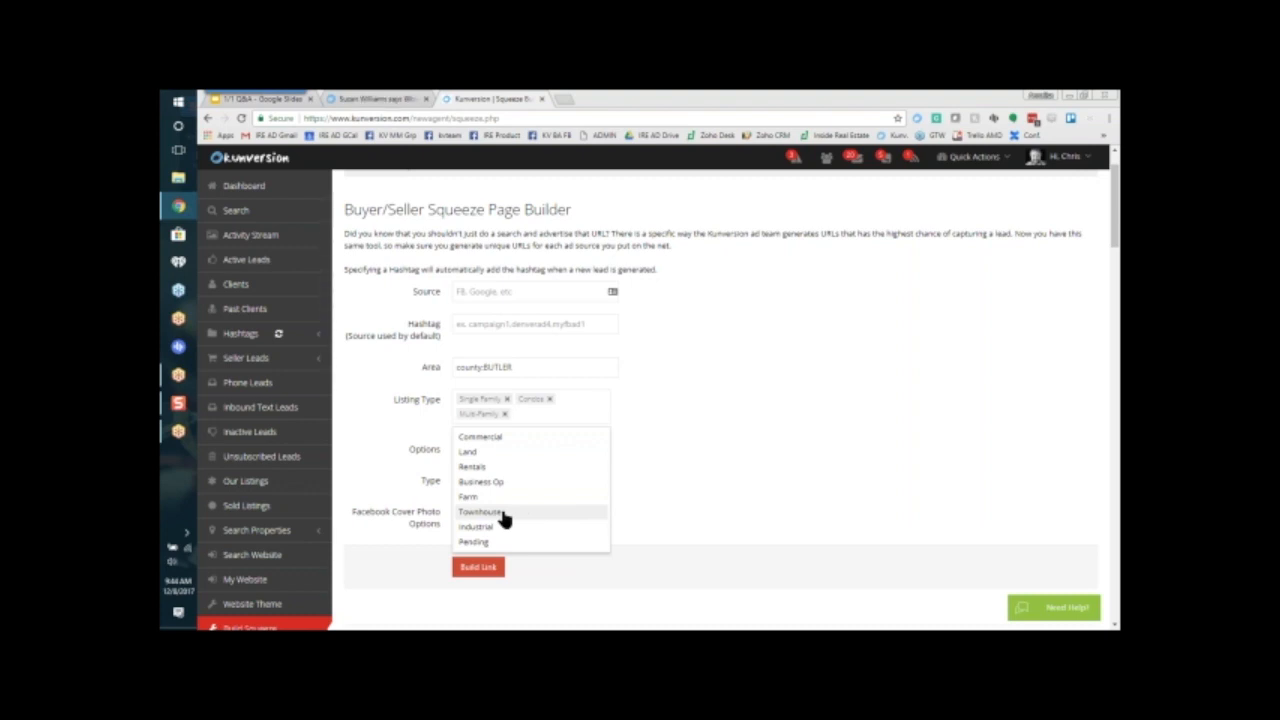
click(503, 514)
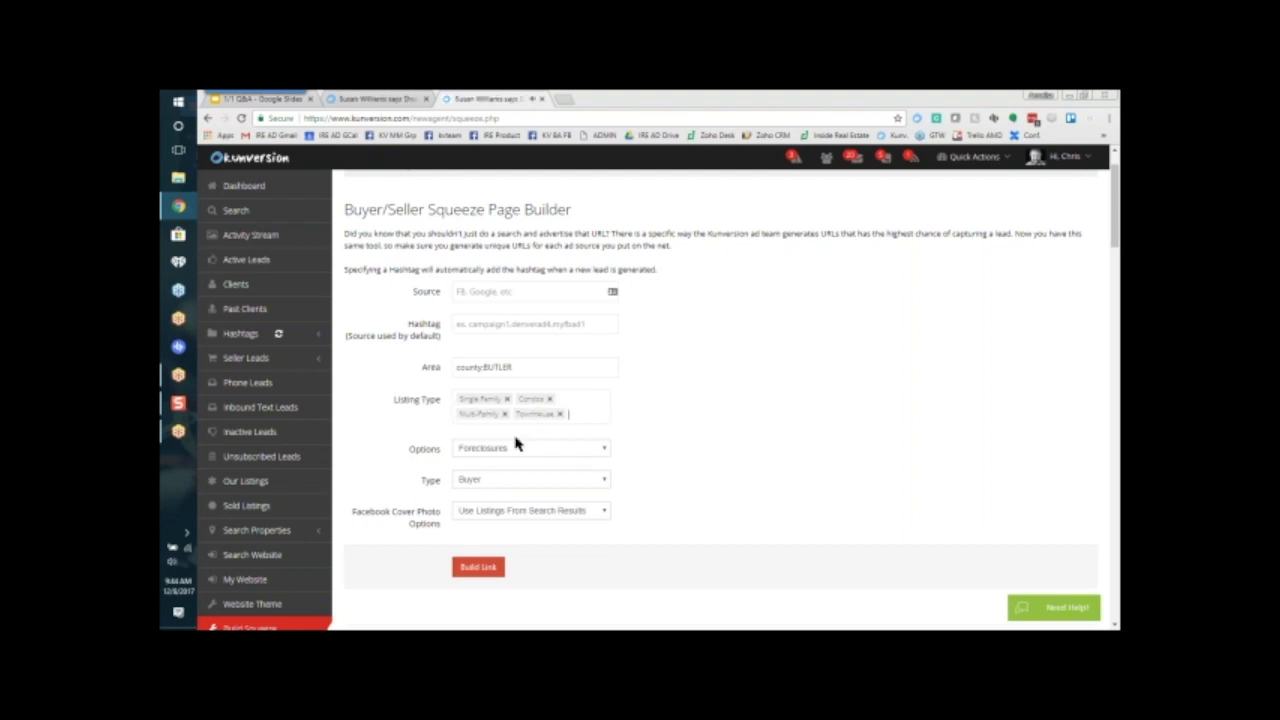
click(478, 568)
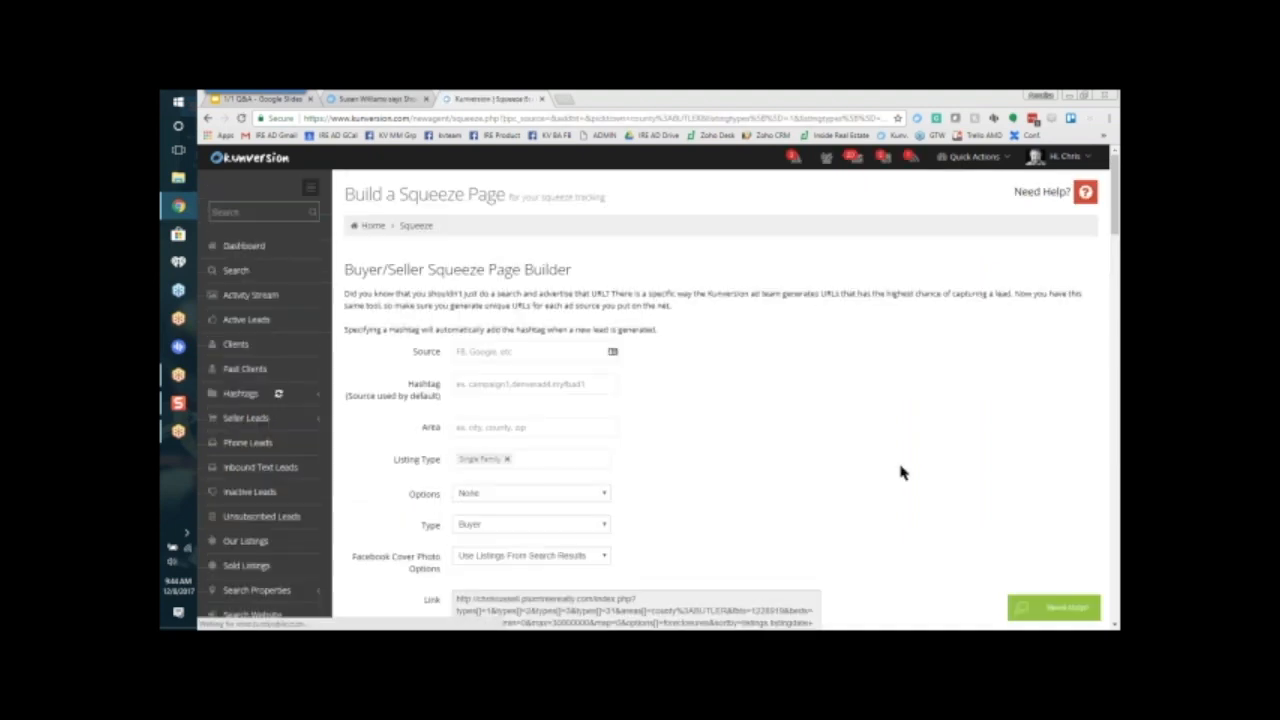
scroll(903, 471, down, 2)
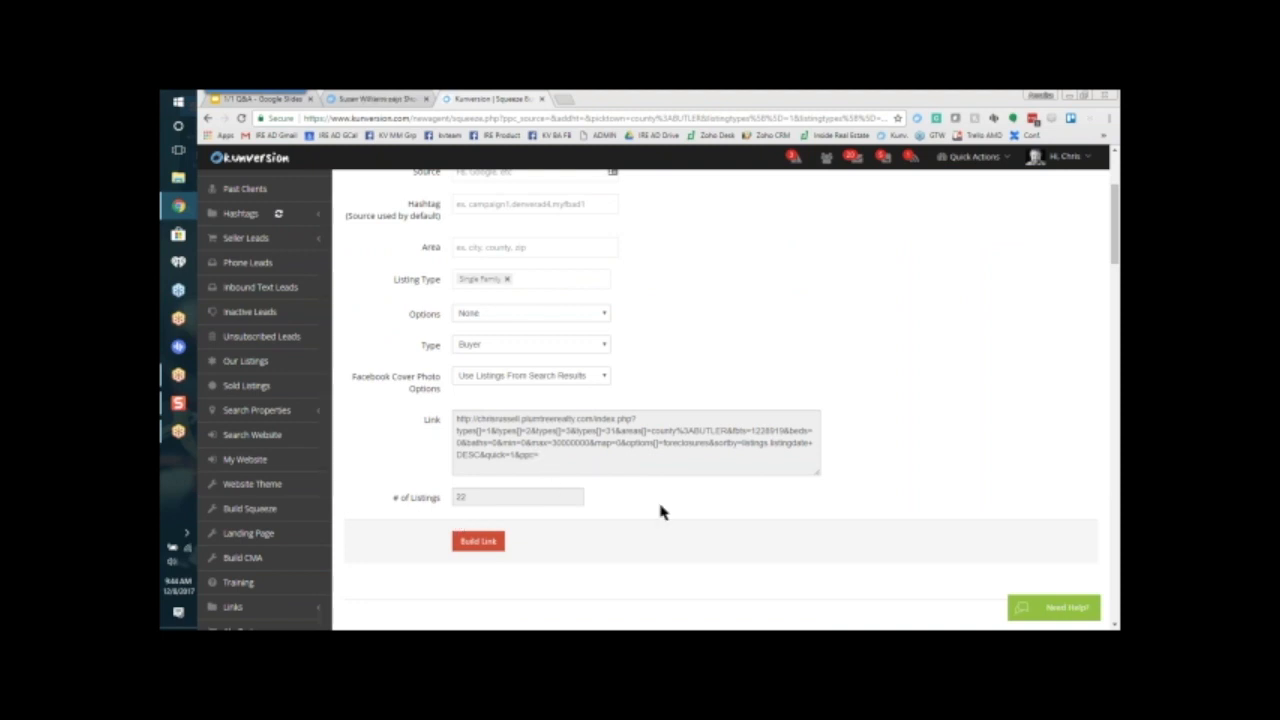
Step: Switch to Snagit and take a panoramic capture of the builder's Link and # of Listings area
click(178, 403)
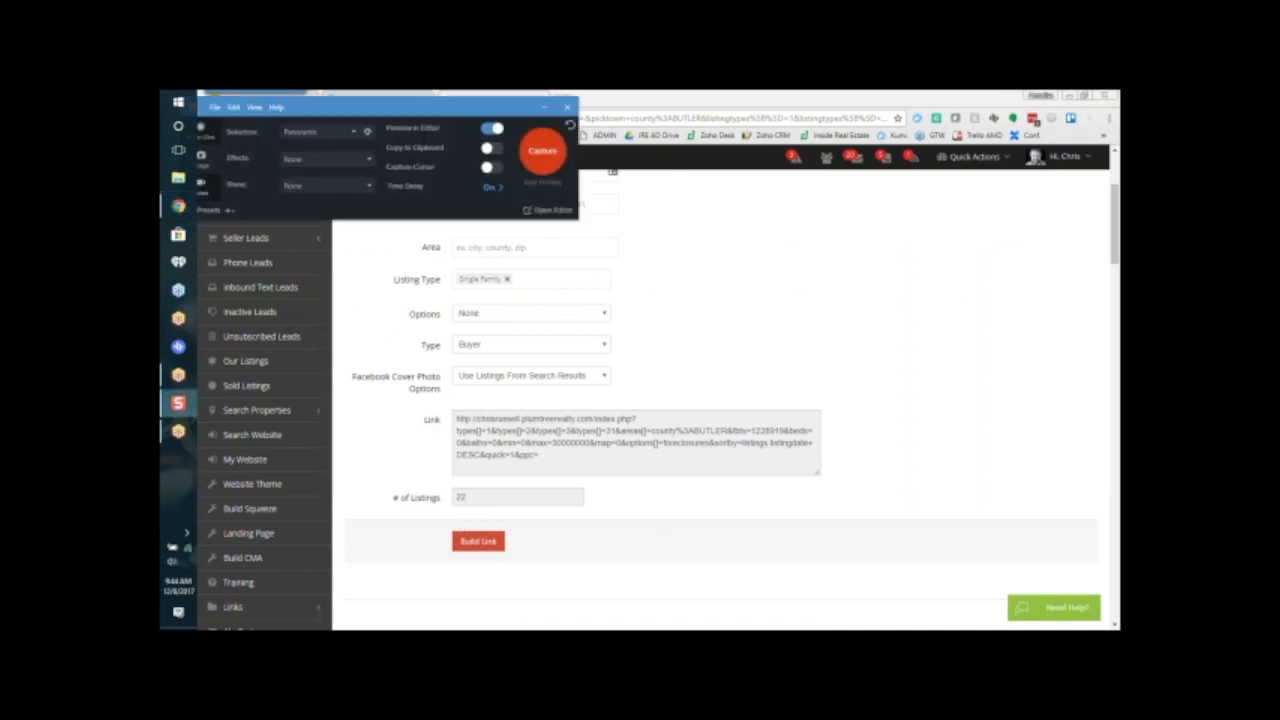
click(537, 164)
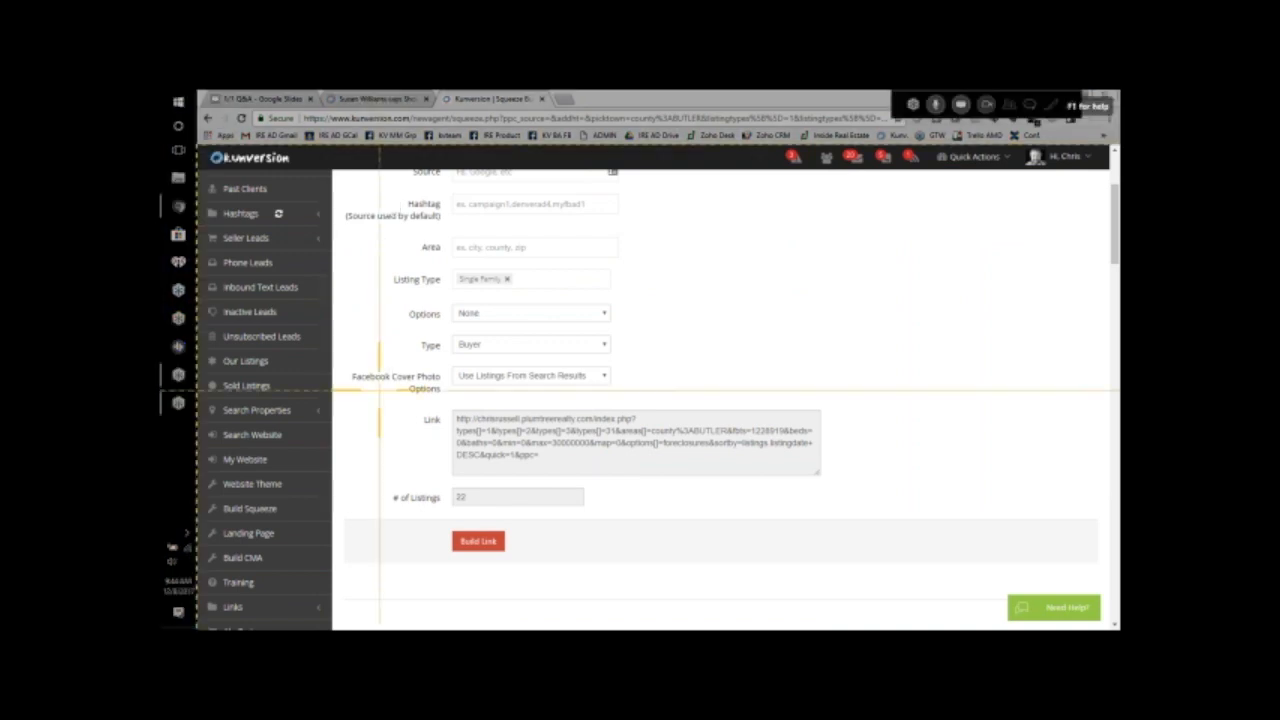
drag(379, 390, 882, 563)
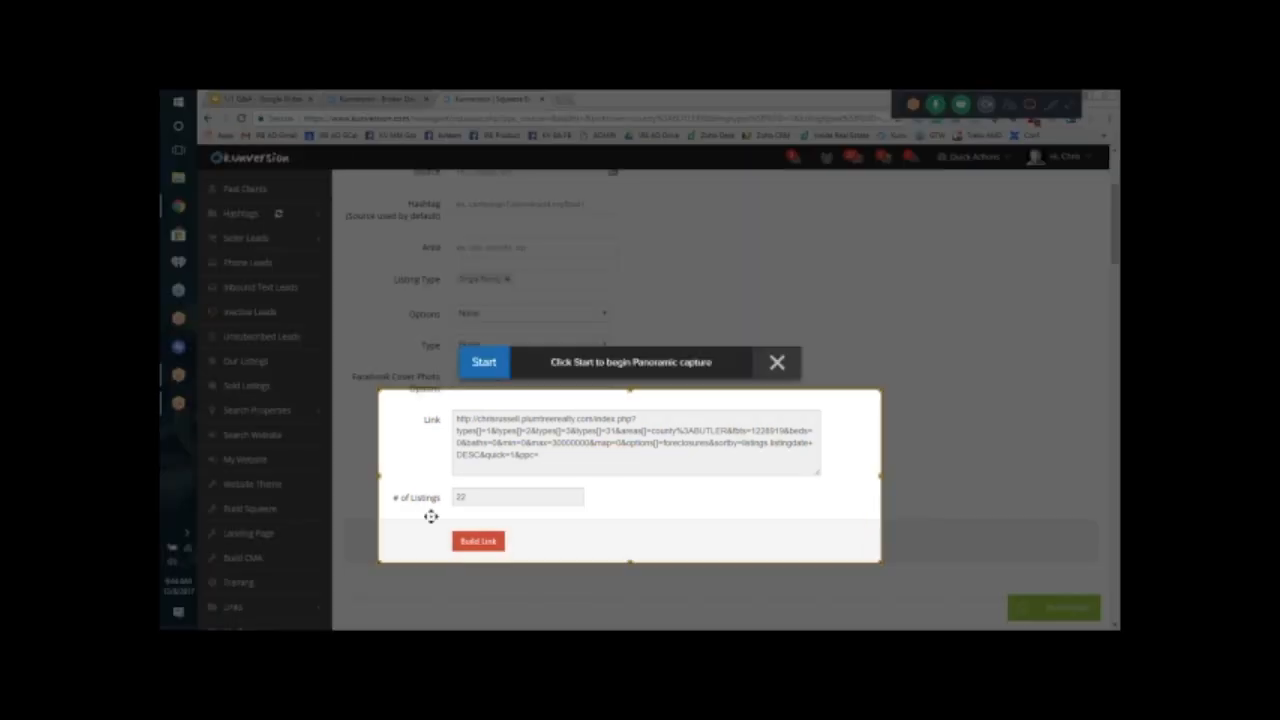
click(481, 362)
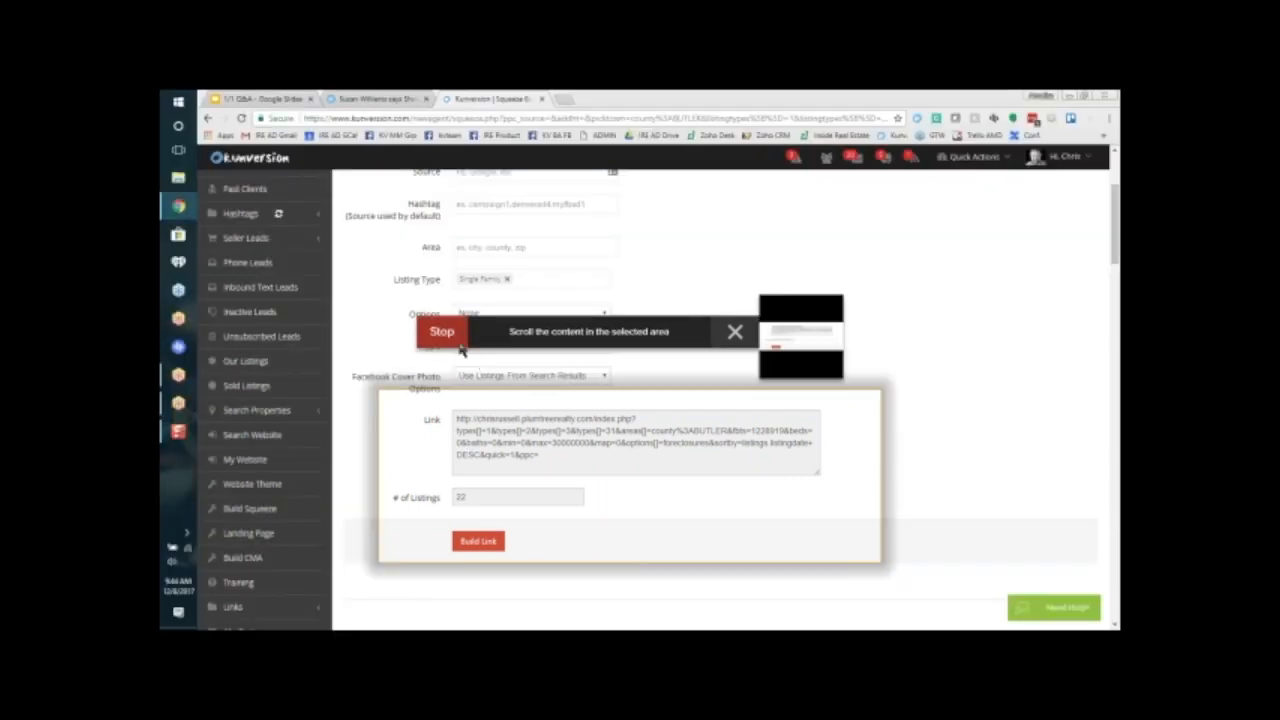
click(481, 362)
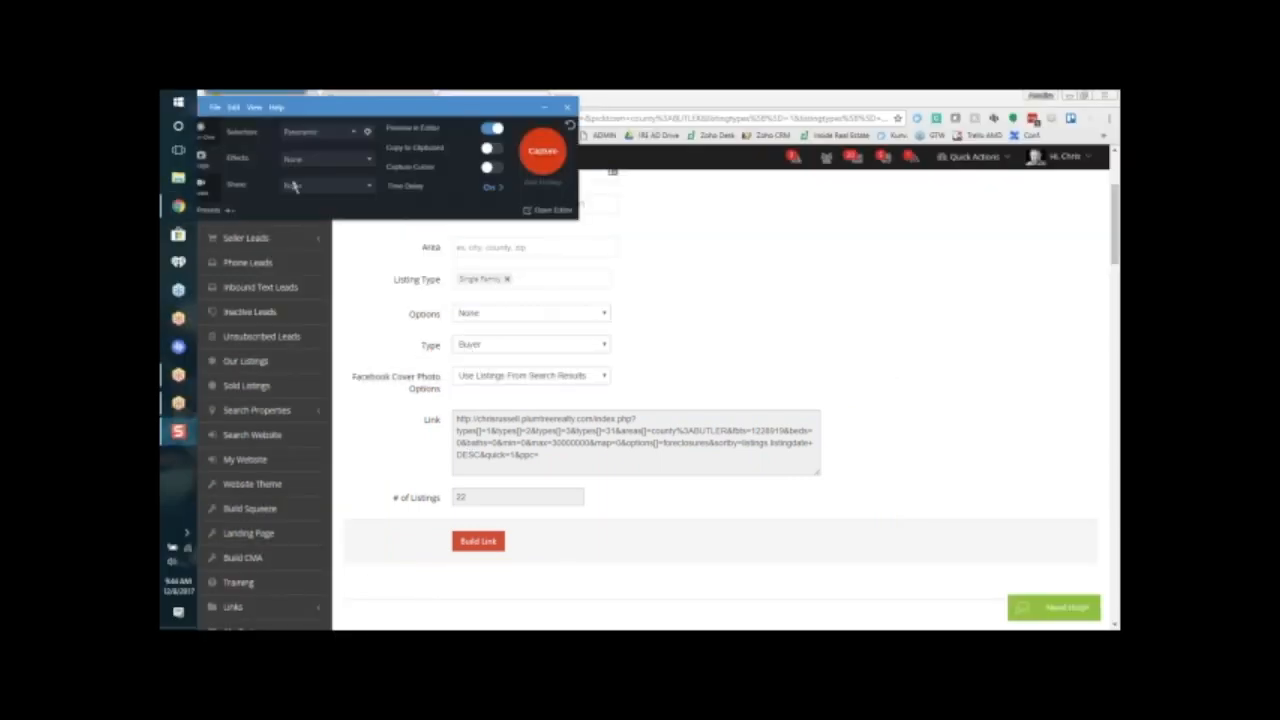
Step: Save the capture as a JPG named with the agent's name followed by foreclosuresbutler, and close the Snagit Editor
click(212, 101)
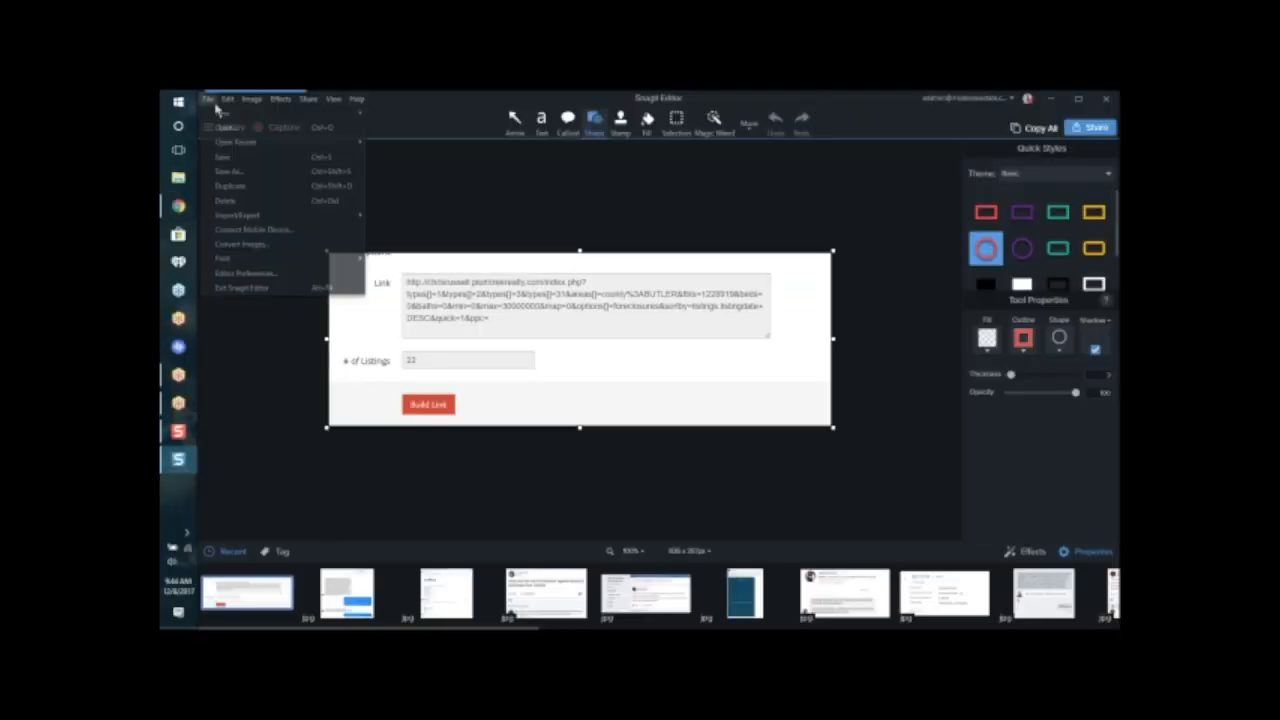
click(242, 169)
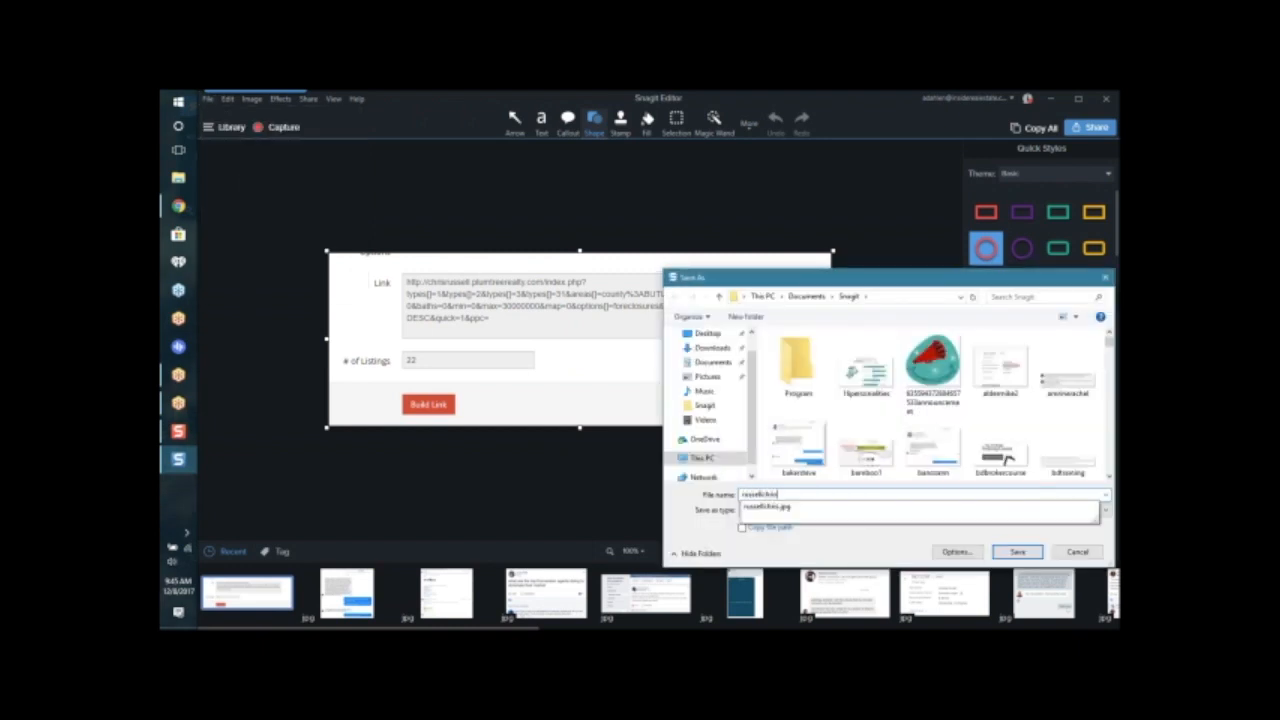
key(BackSpace)
key(BackSpace)
key(BackSpace)
key(BackSpace)
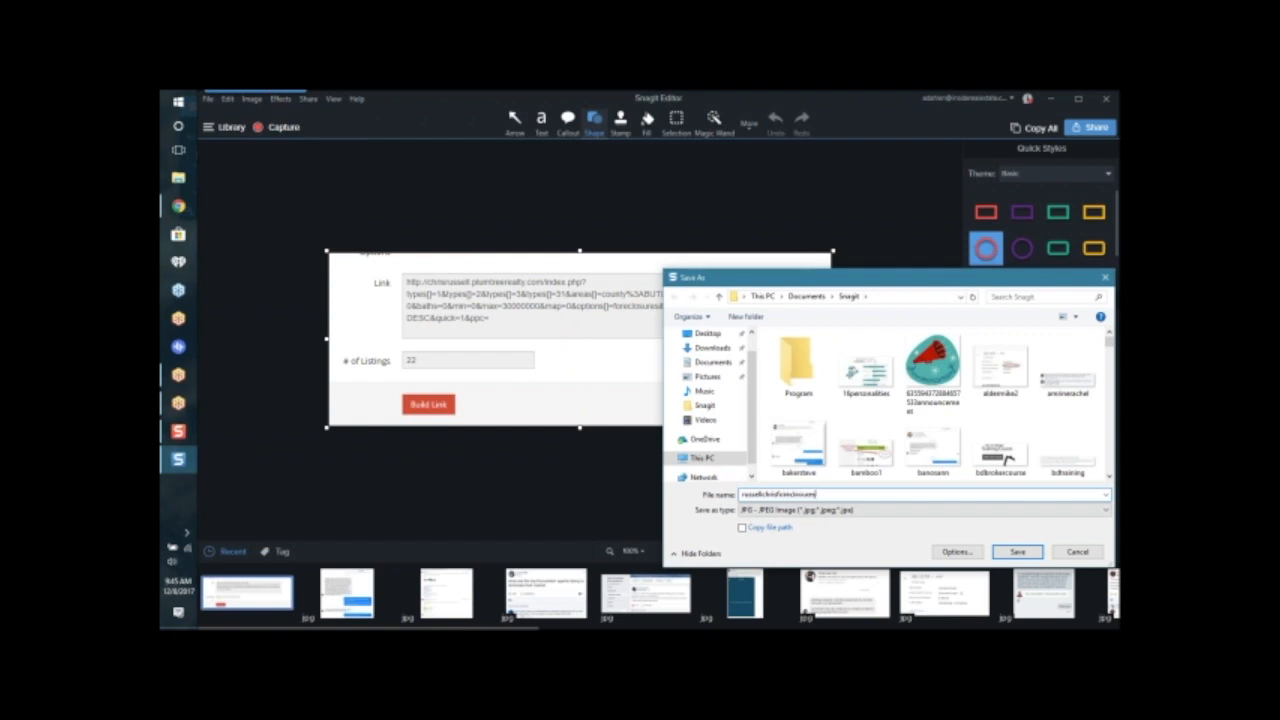
key(Return)
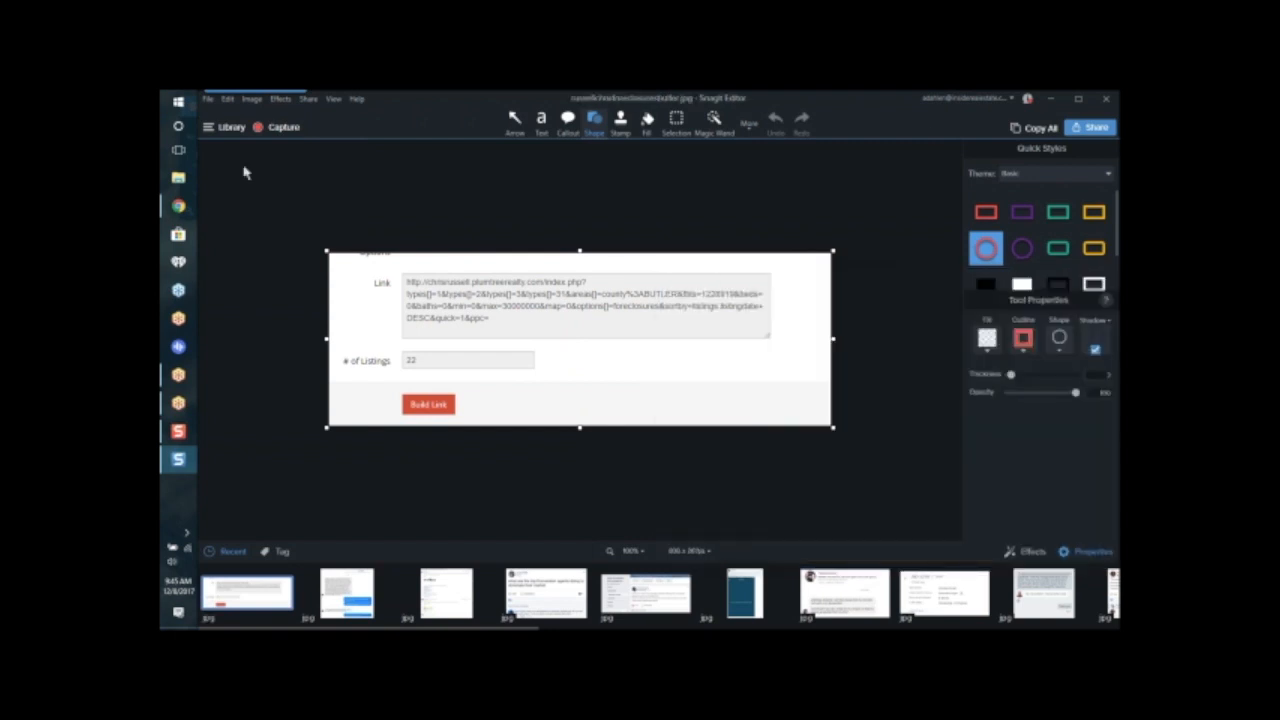
click(1104, 103)
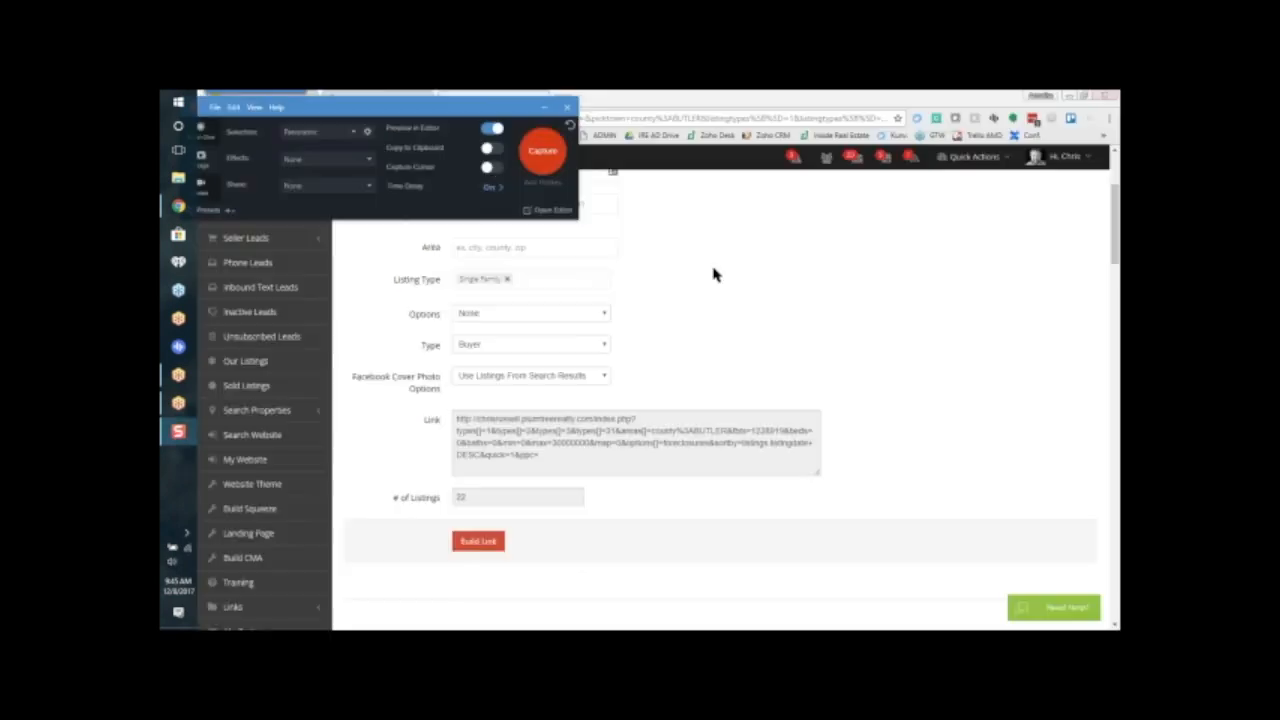
Step: Reopen a fresh squeeze page builder, search the area for mason, and pick highschool:Mason City High School
scroll(858, 337, up, 2)
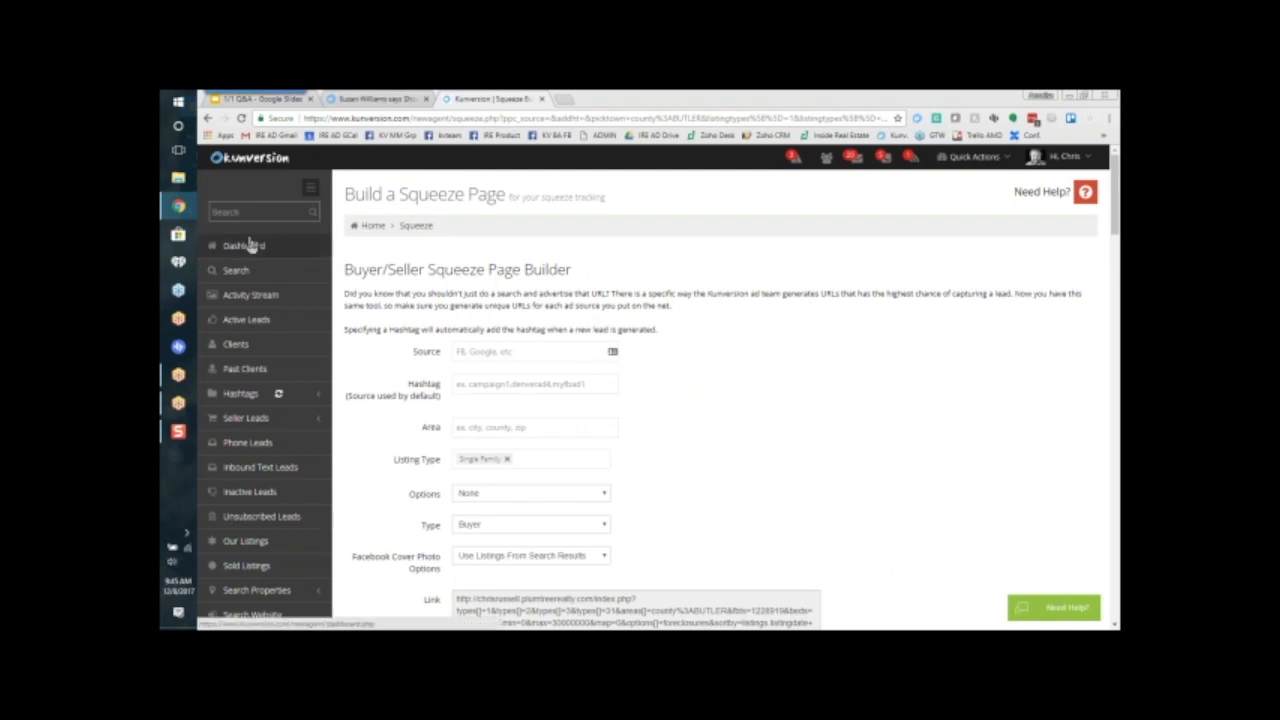
scroll(280, 533, down, 3)
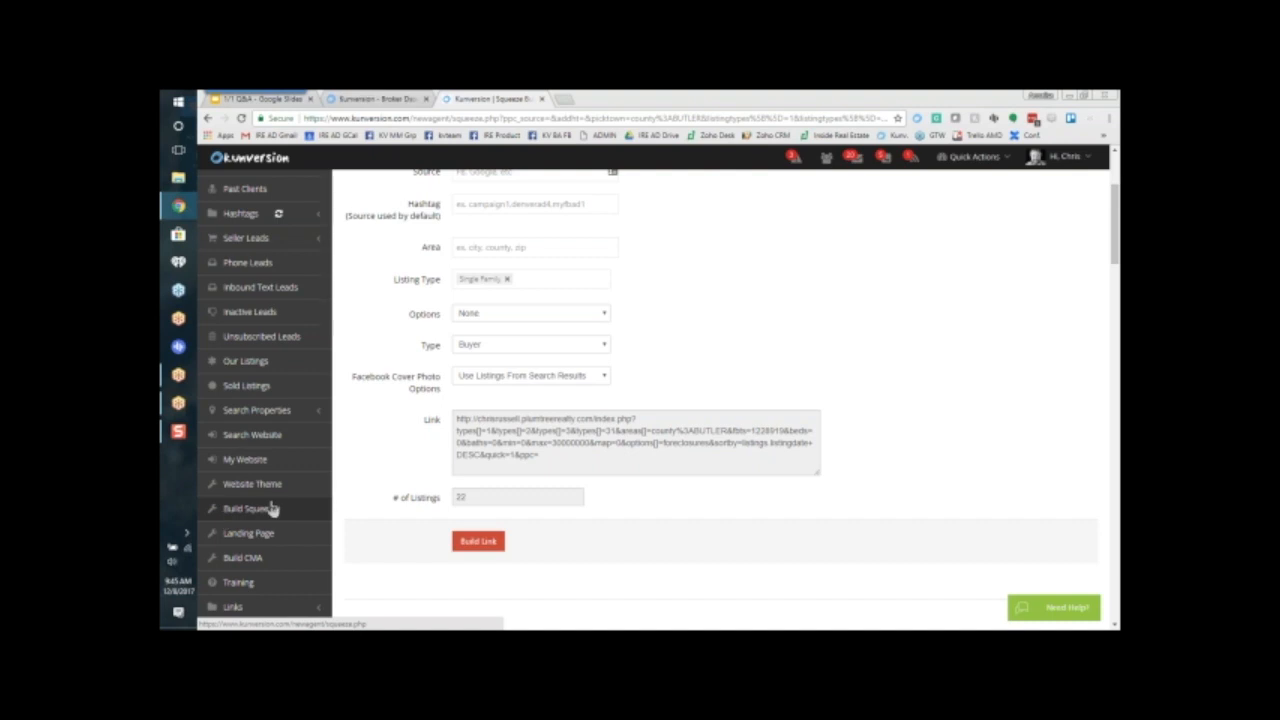
click(266, 509)
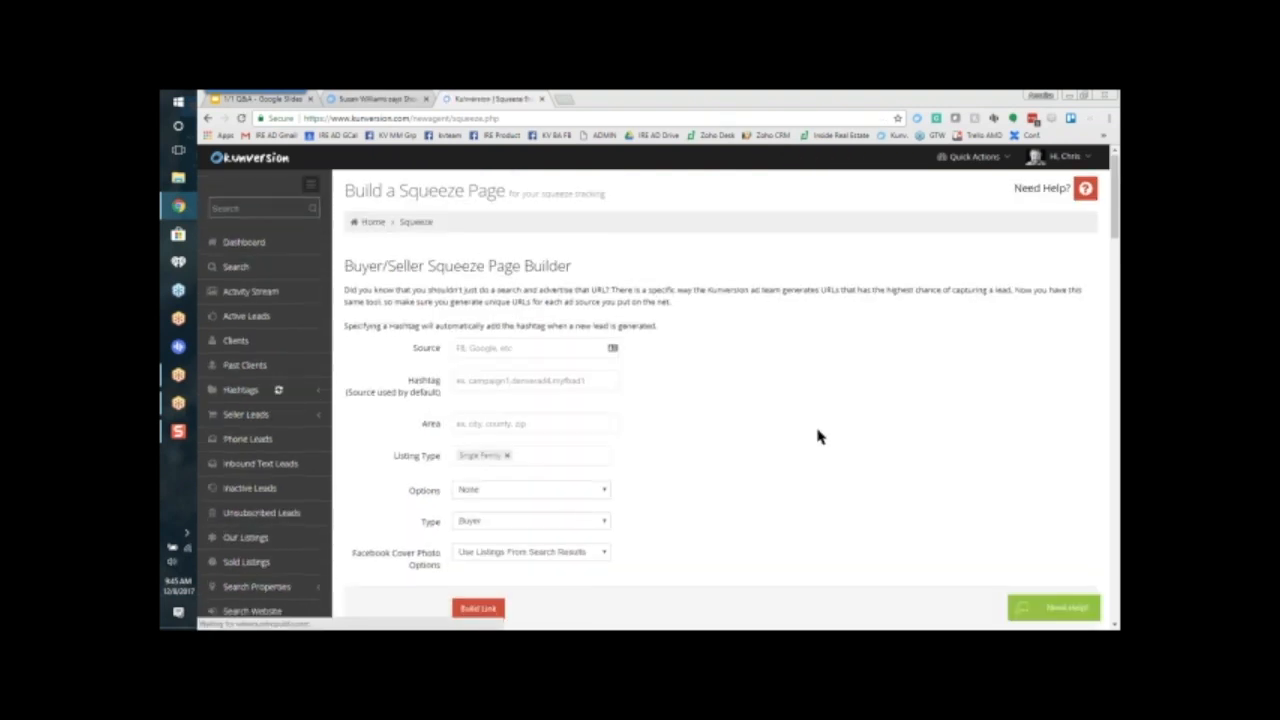
scroll(817, 436, down, 1)
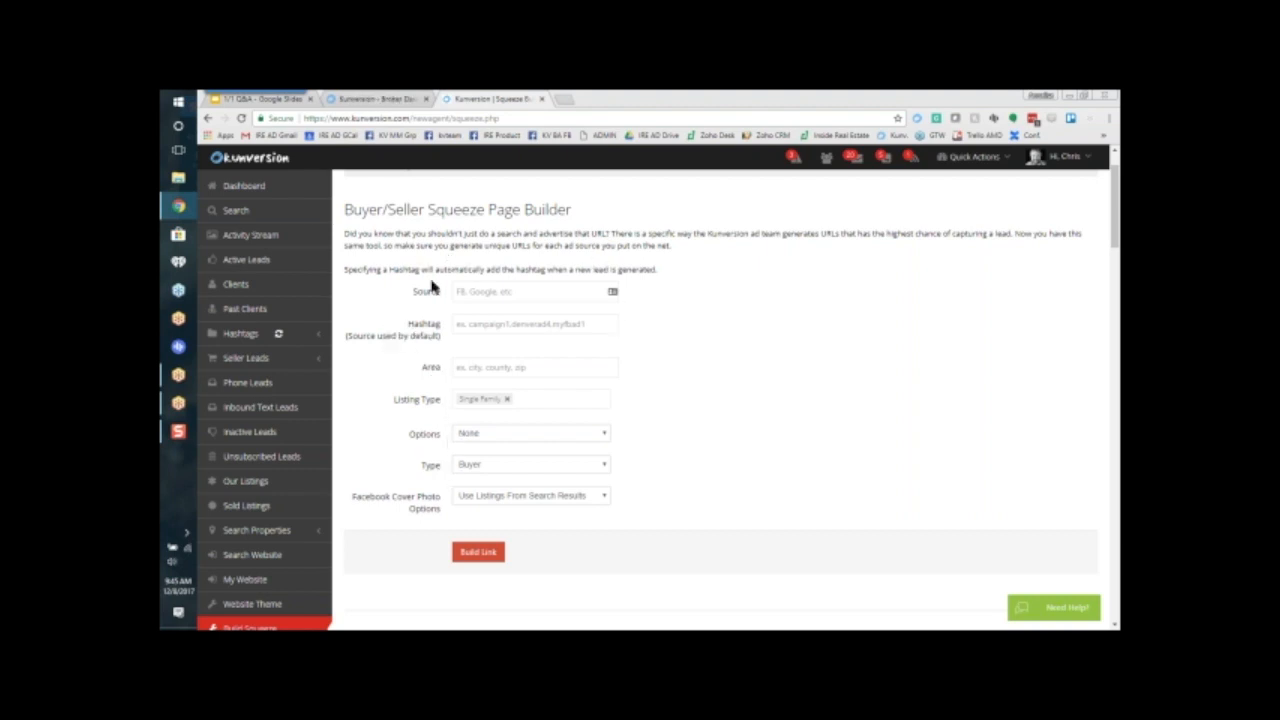
click(512, 367)
text(mason)
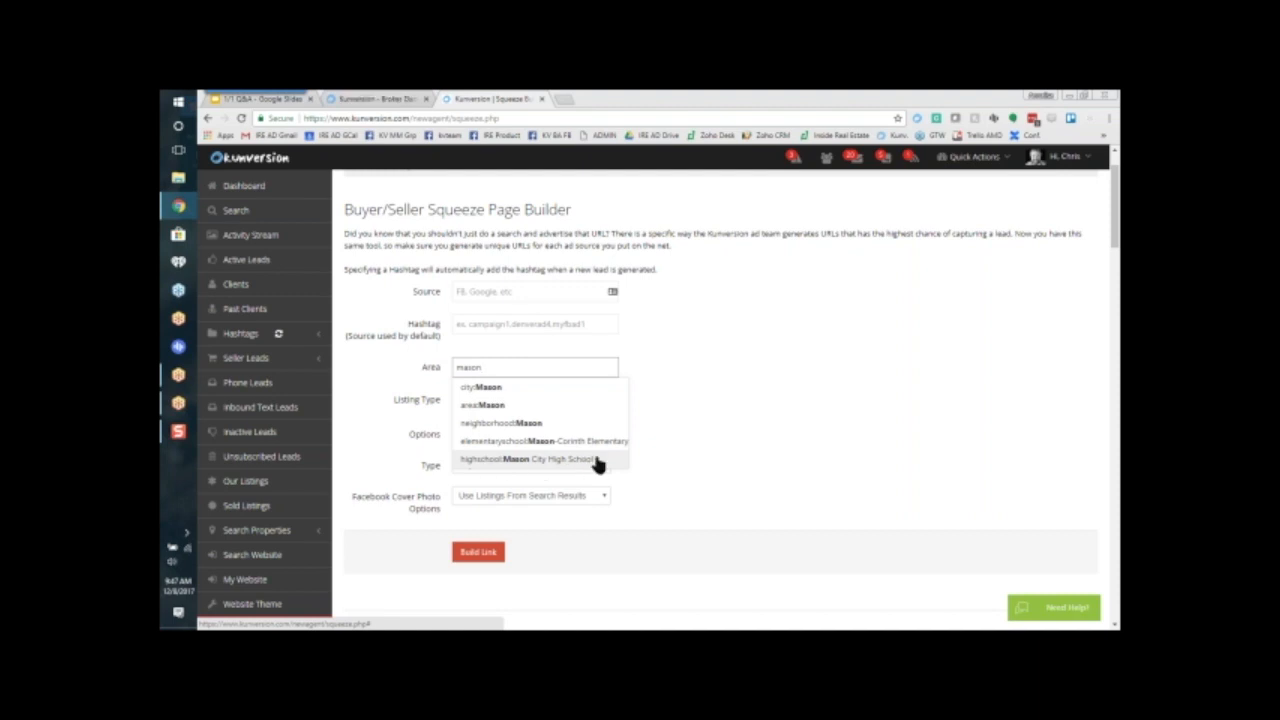
click(512, 462)
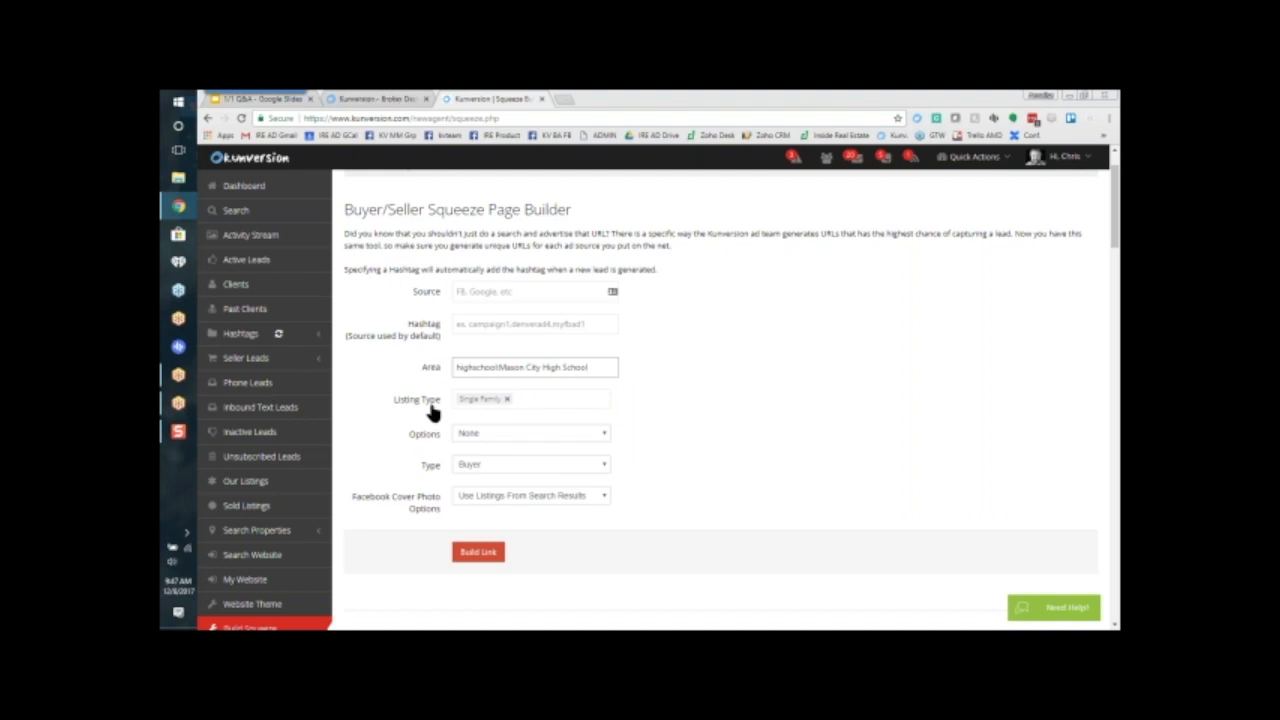
Step: Add Condos to the squeeze page's listing types
click(527, 403)
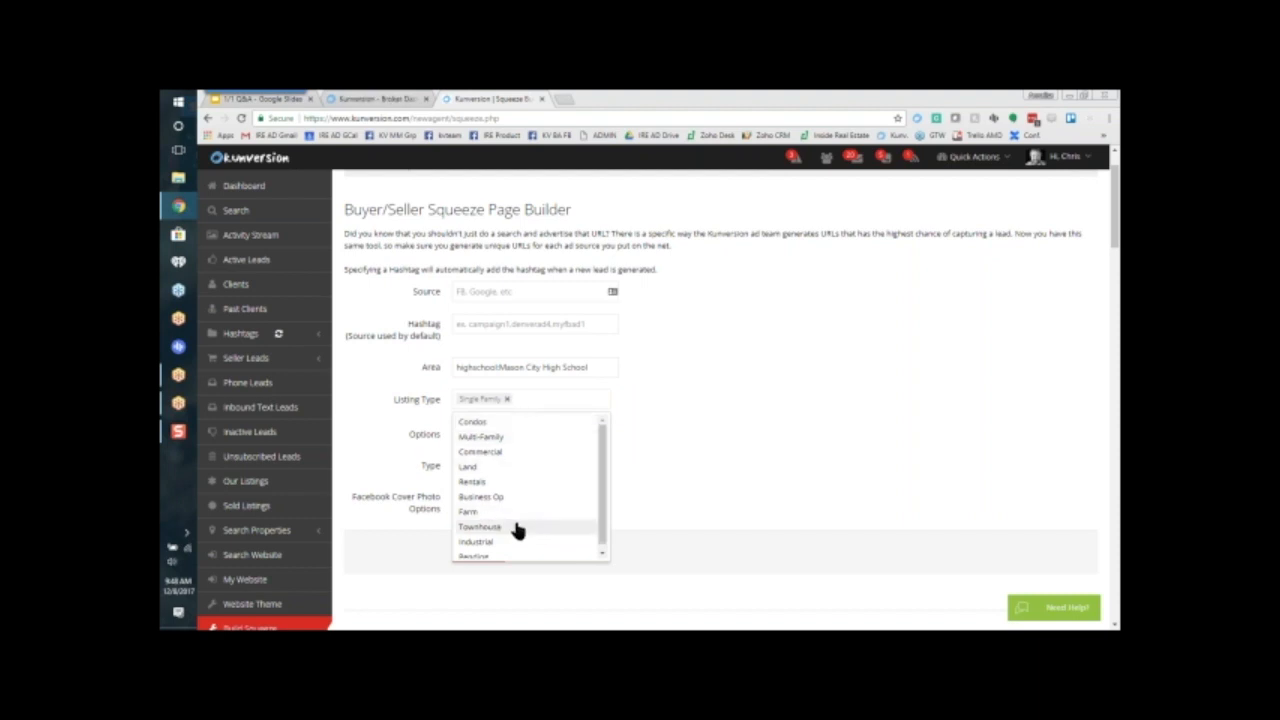
scroll(503, 557, down, 1)
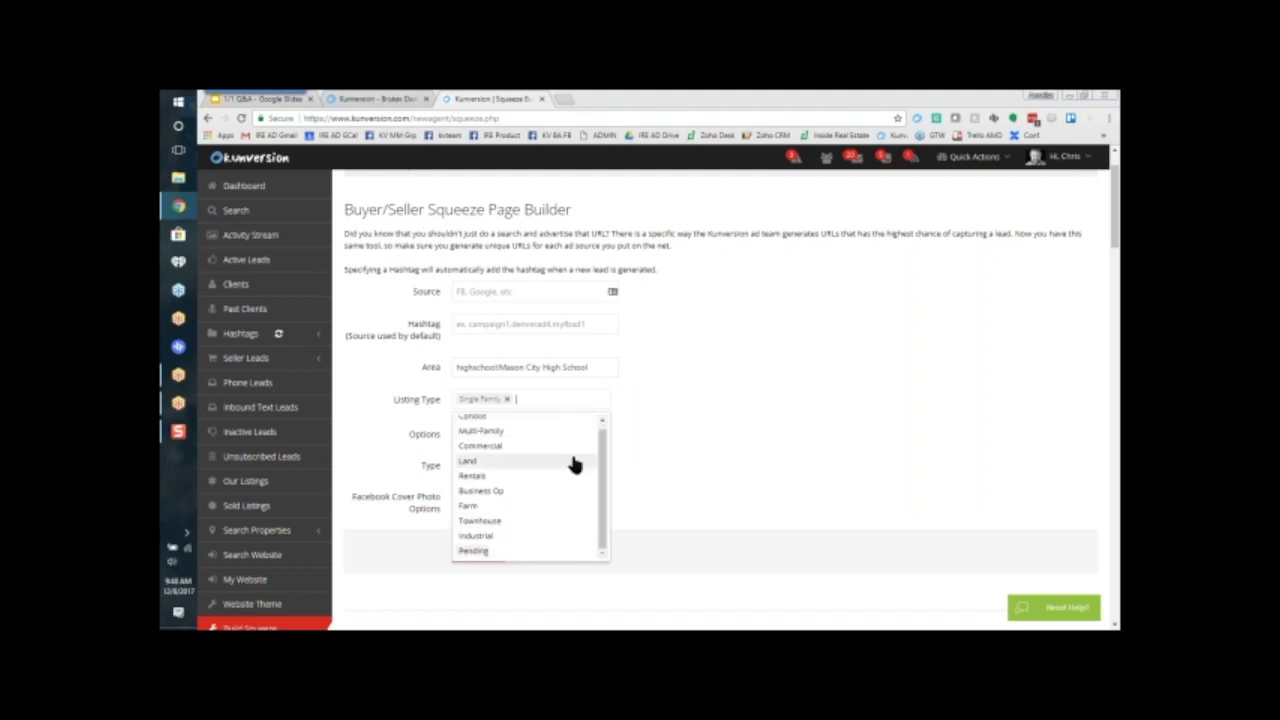
scroll(563, 442, up, 2)
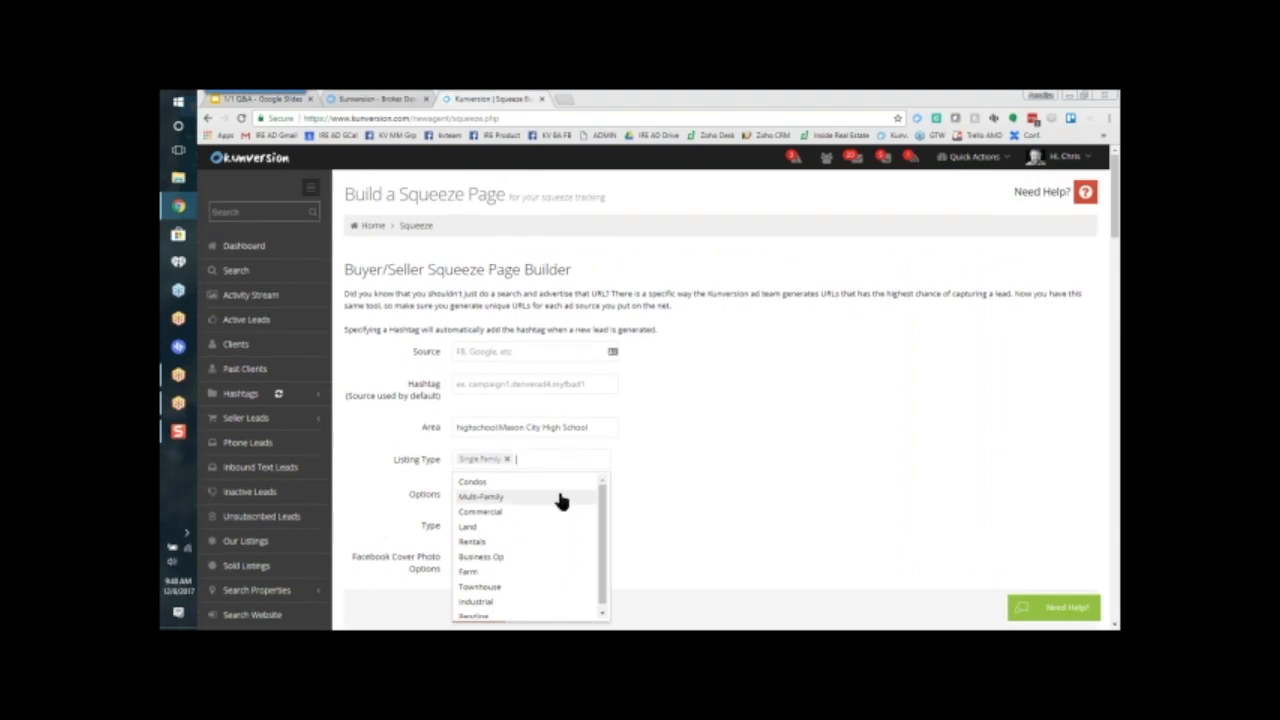
click(563, 483)
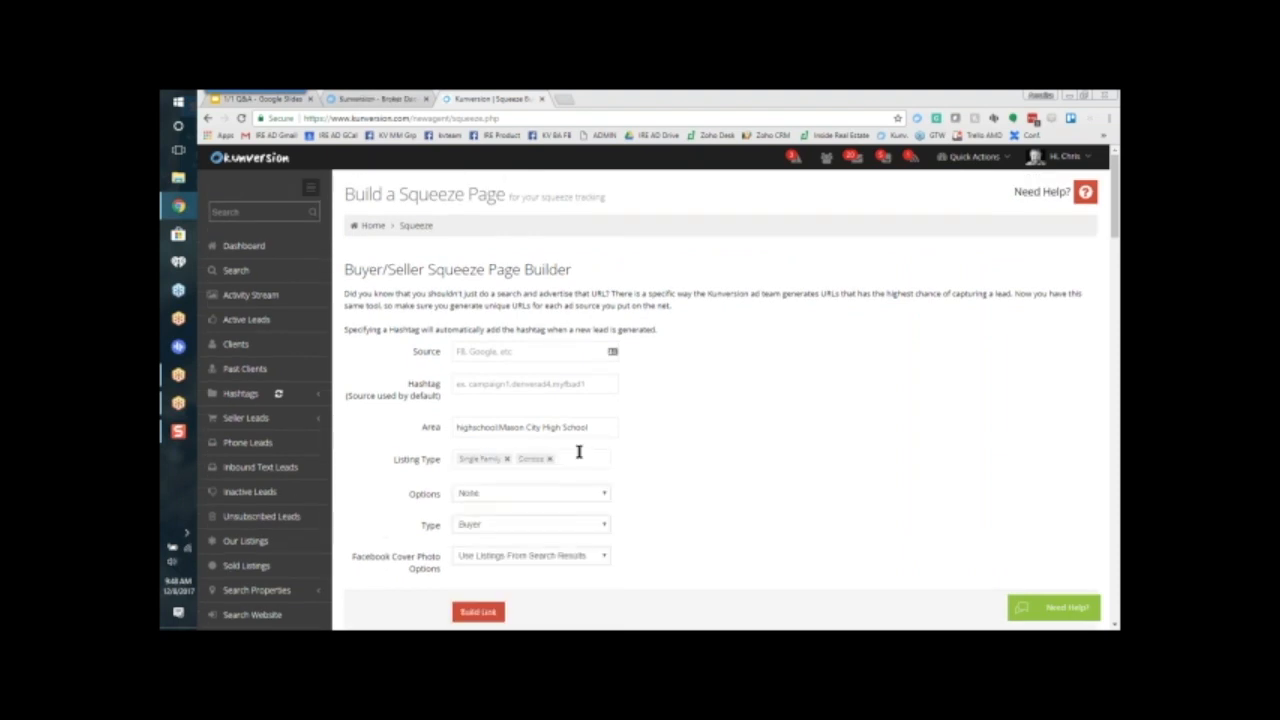
Step: Examine the general, financial and structural choices available under Options for the squeeze page
scroll(700, 480, down, 1)
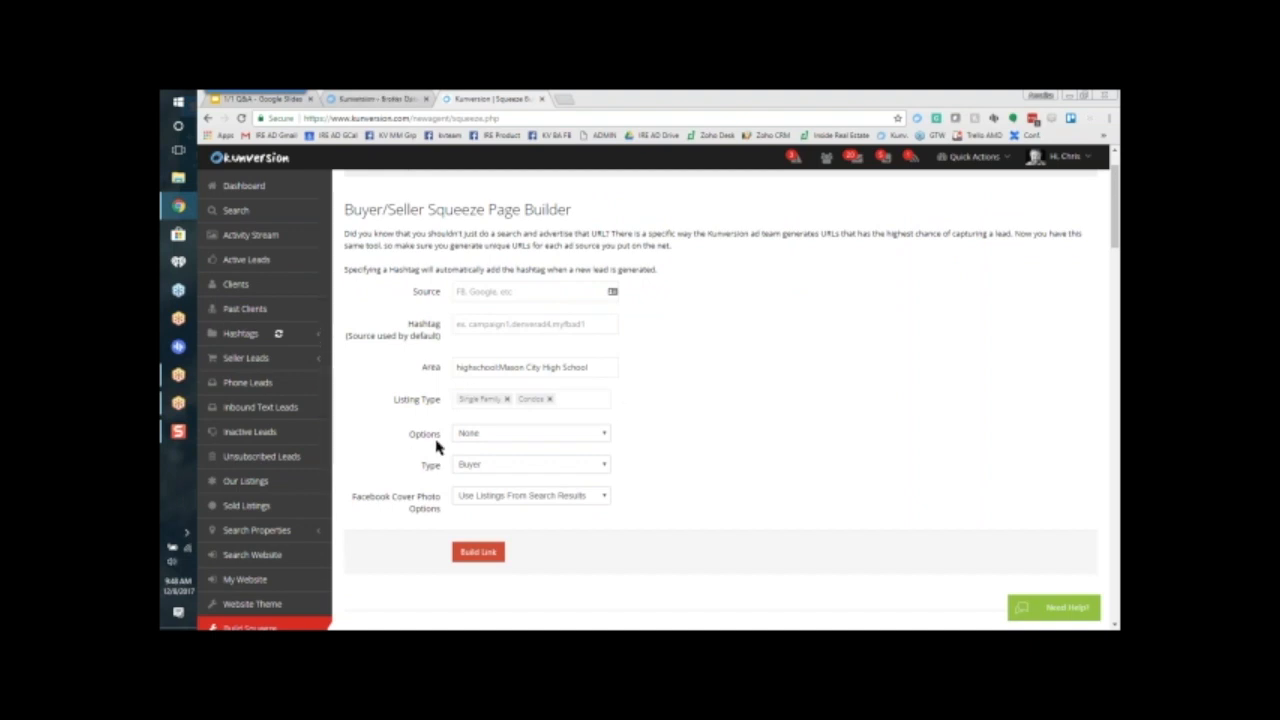
drag(435, 437, 409, 439)
click(663, 442)
click(580, 438)
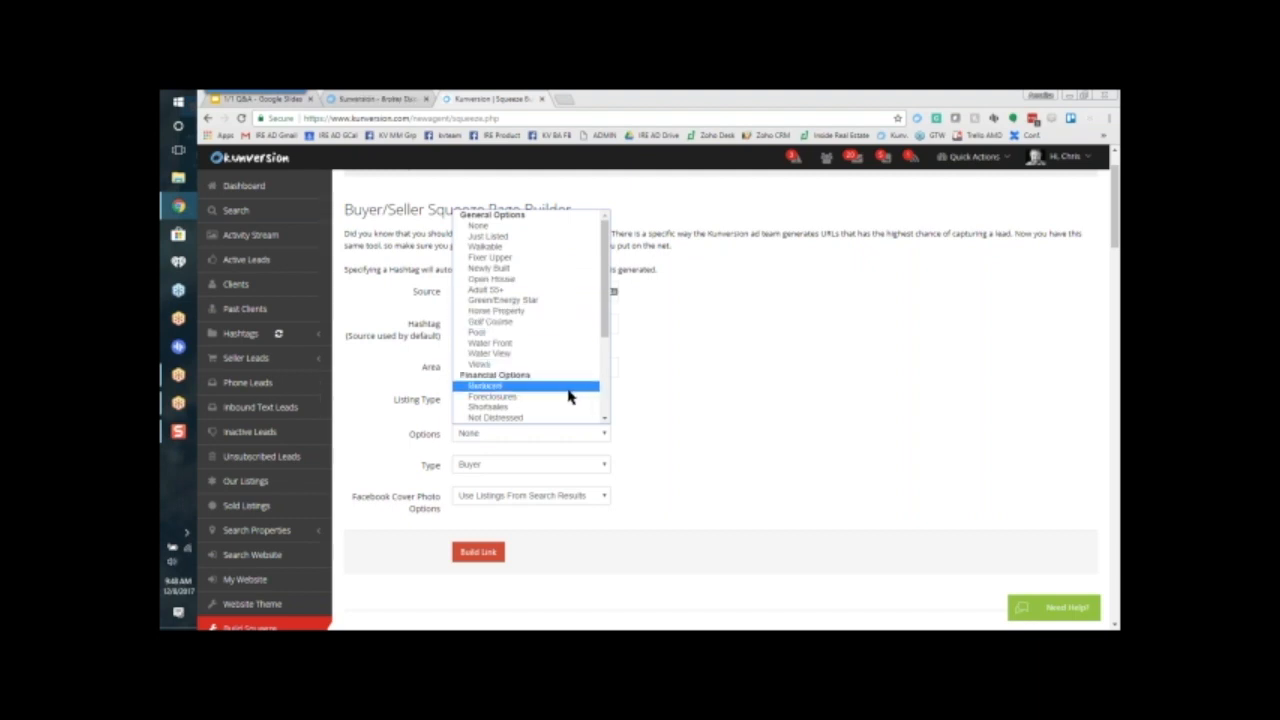
scroll(567, 400, down, 3)
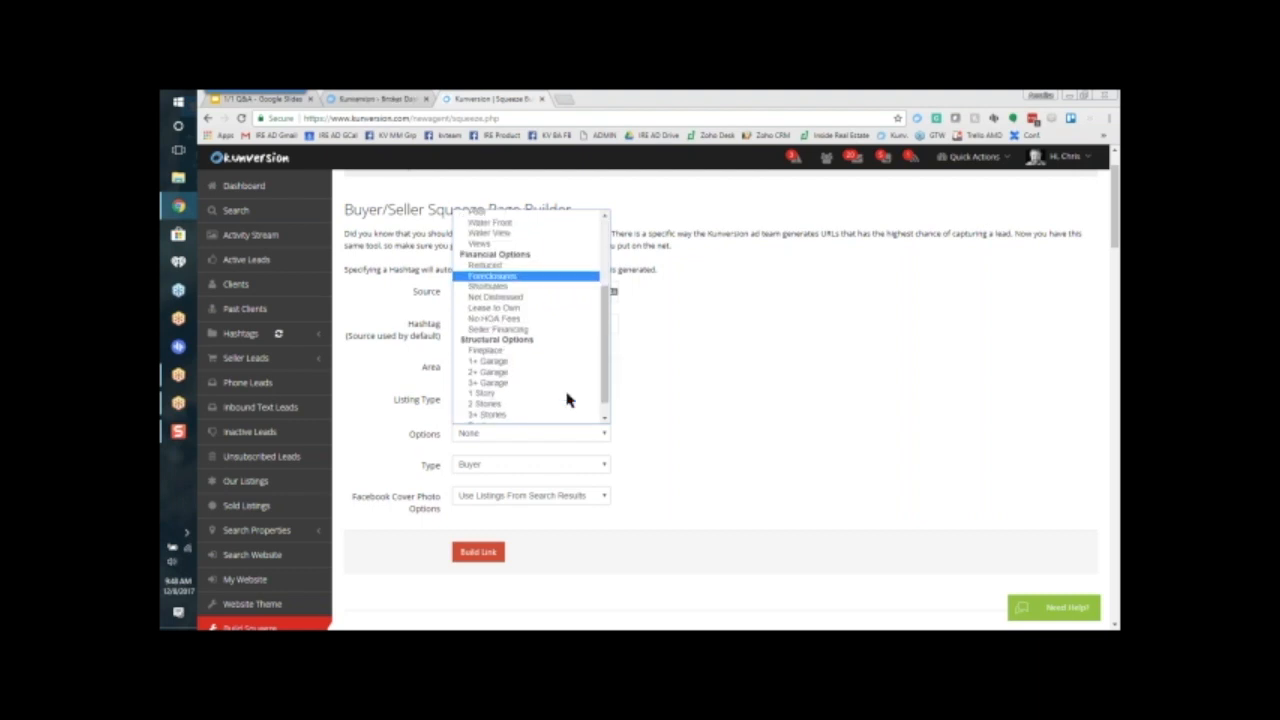
scroll(565, 410, down, 1)
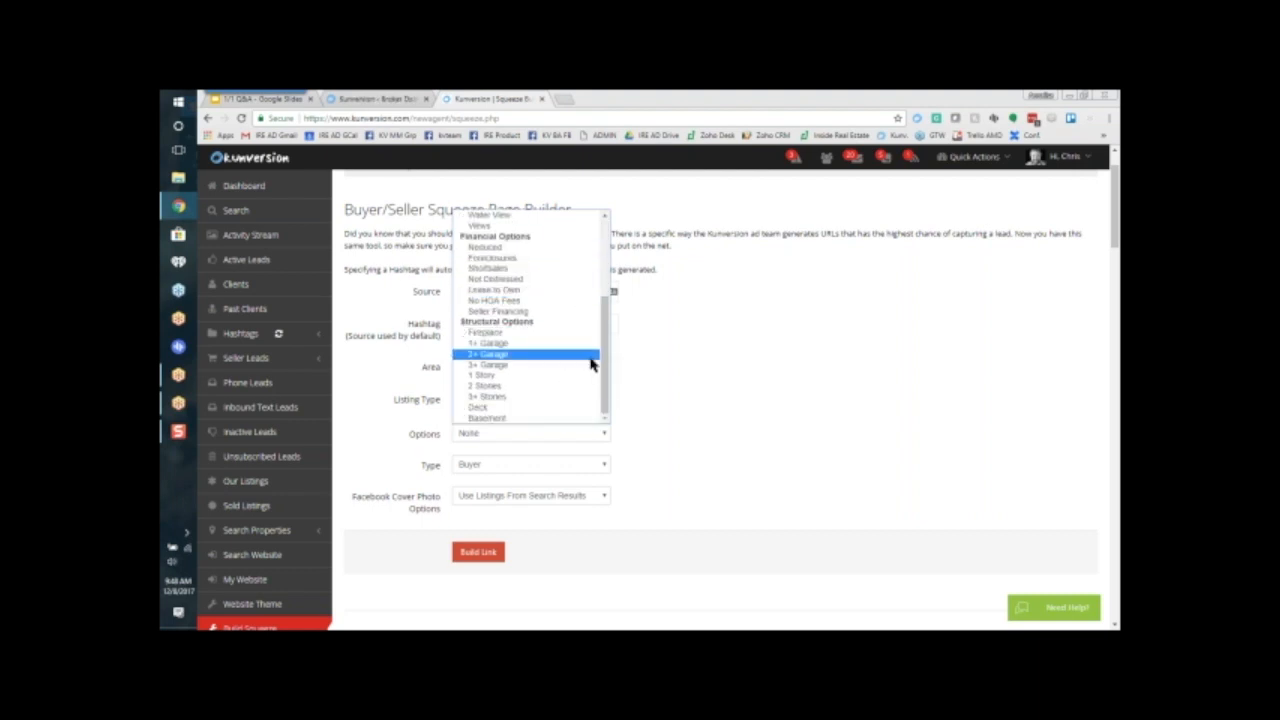
drag(600, 370, 609, 288)
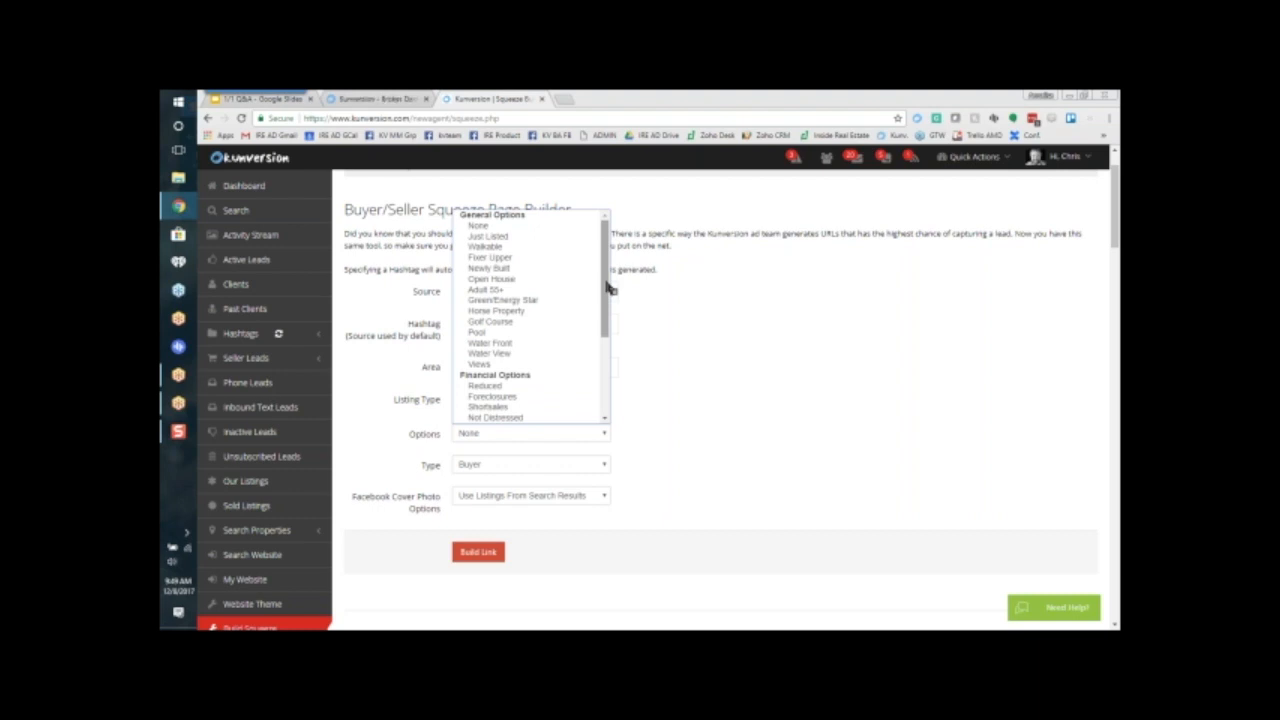
click(690, 288)
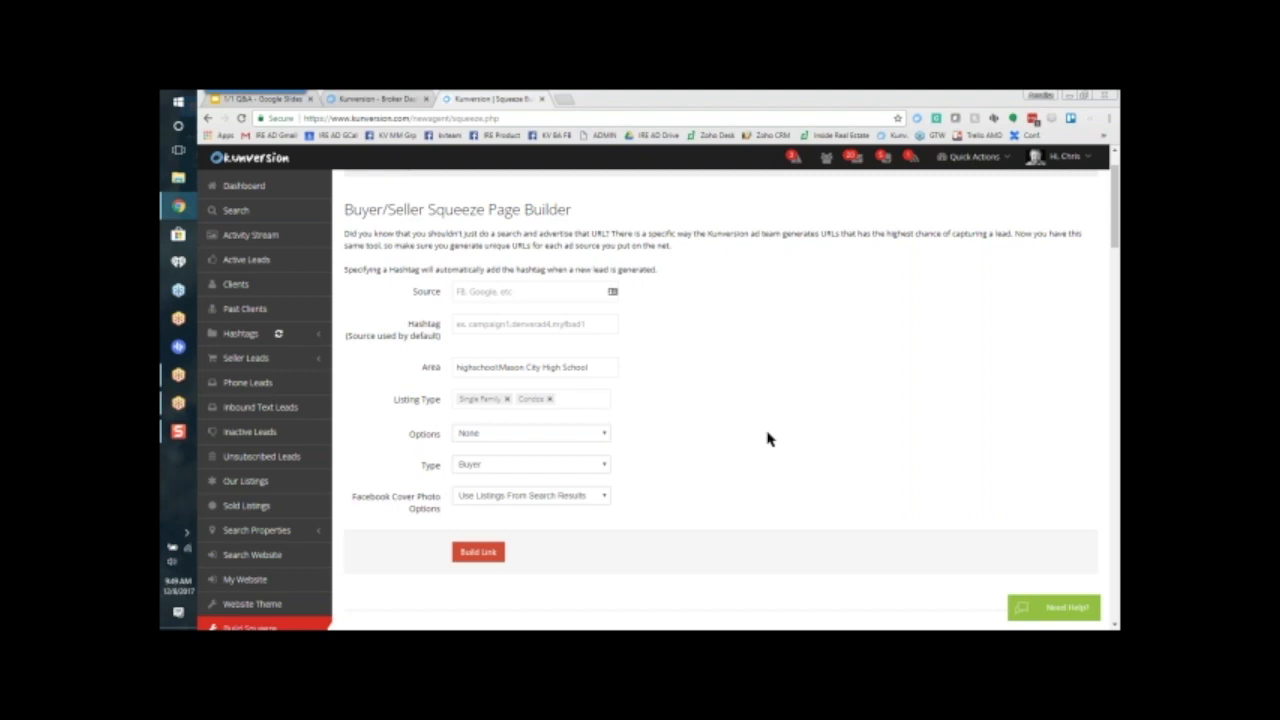
Step: Review the list of existing CRM hashtags and collapse it again
click(470, 324)
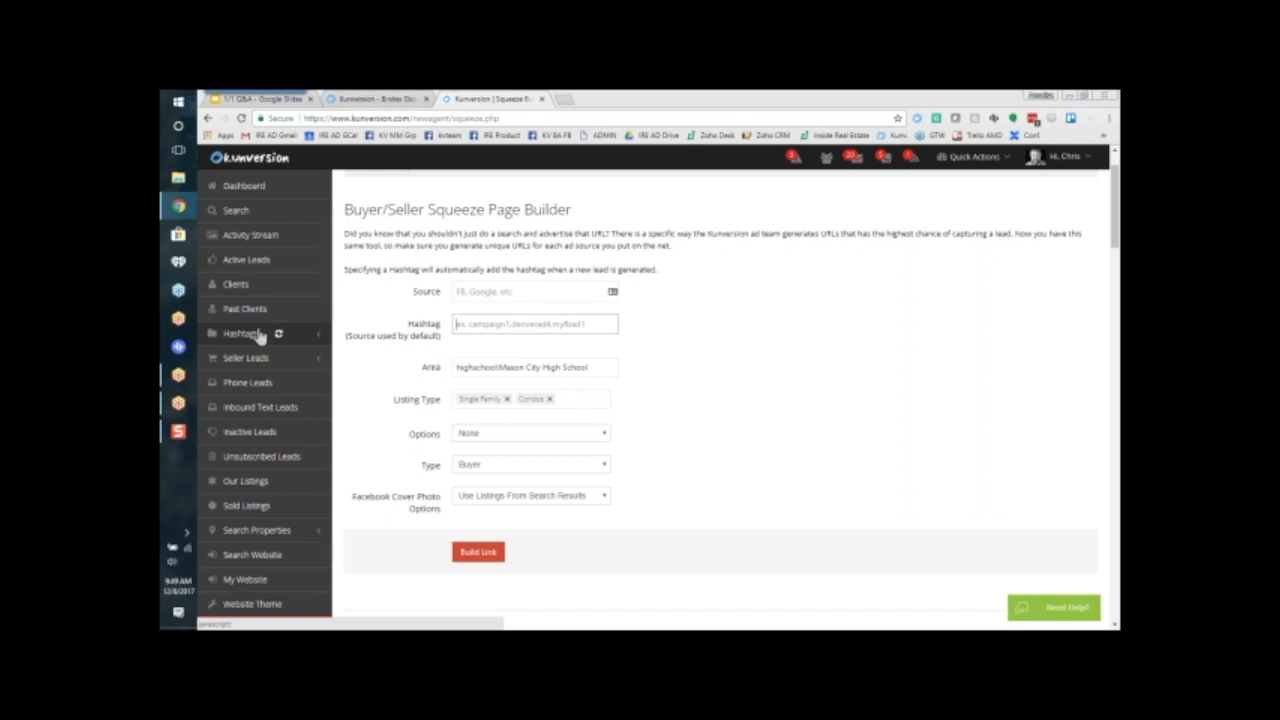
click(239, 336)
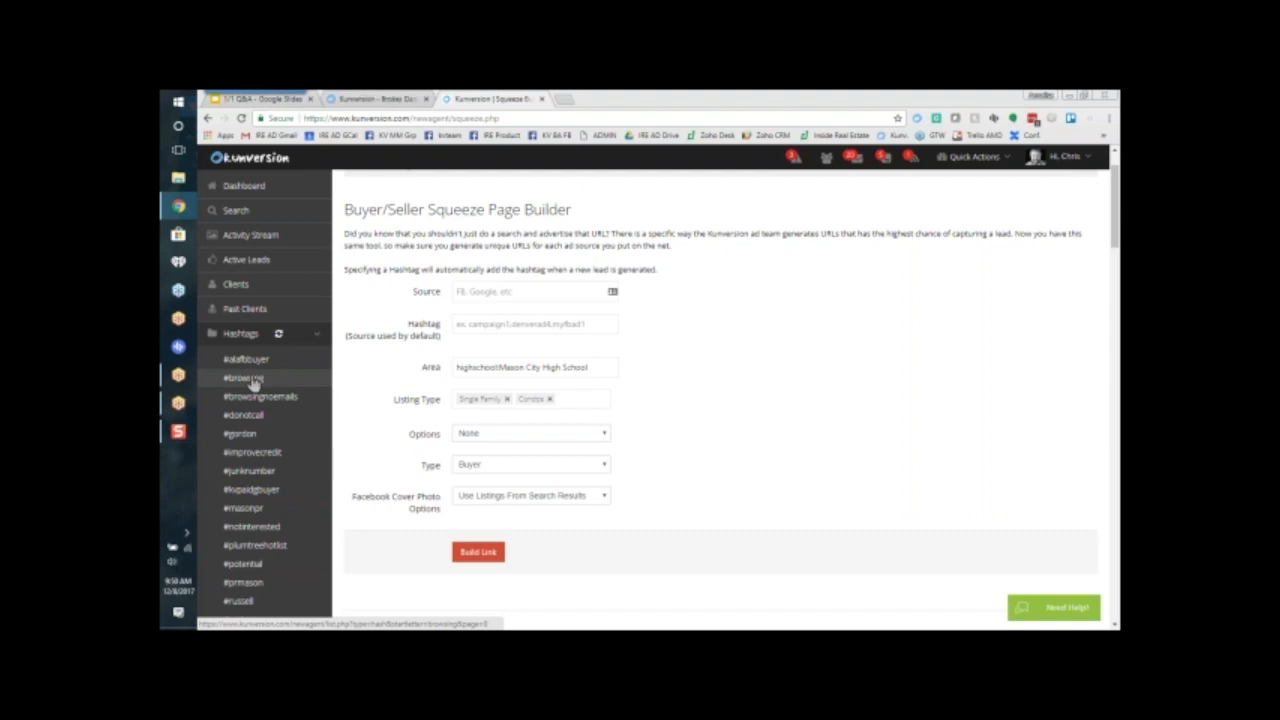
click(249, 333)
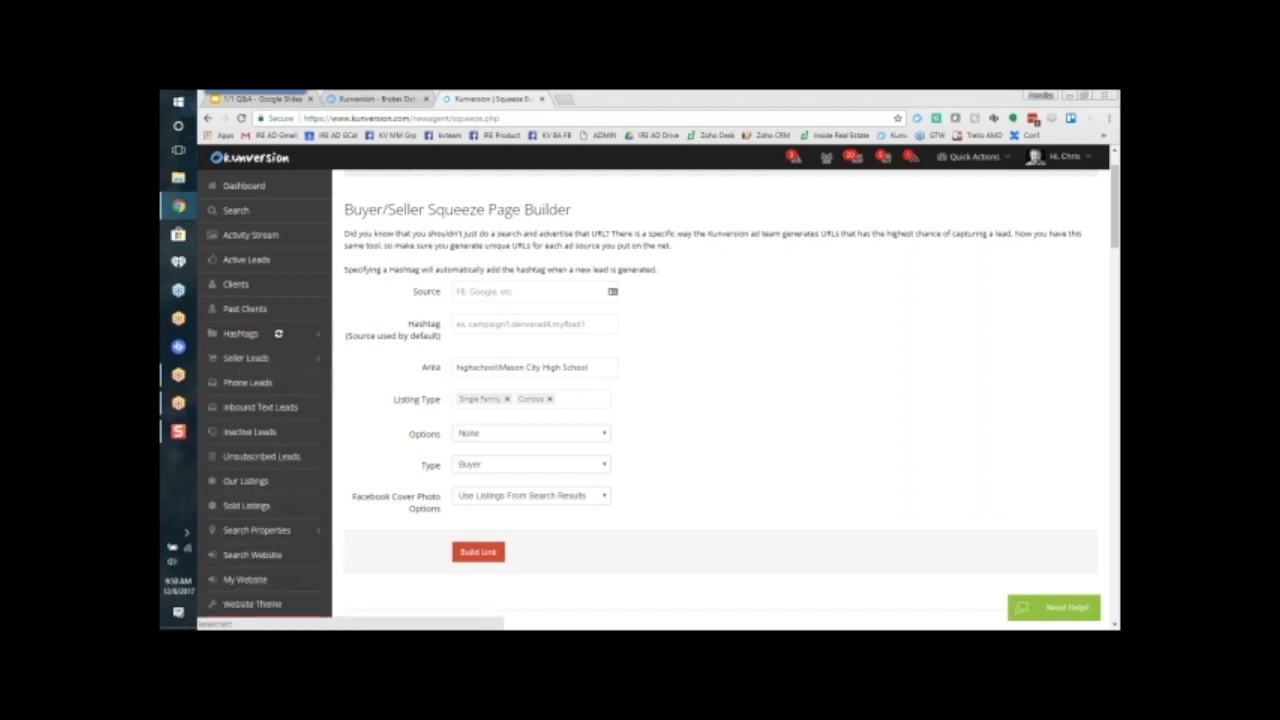
click(503, 322)
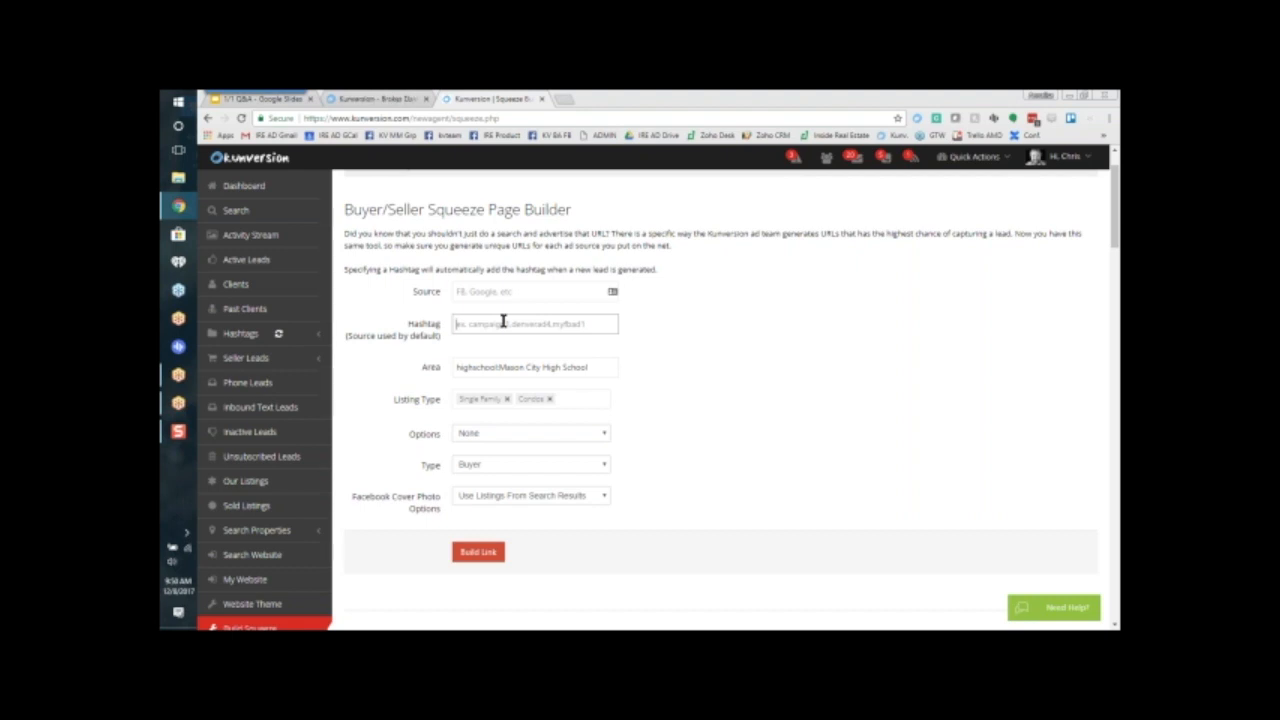
text(maso)
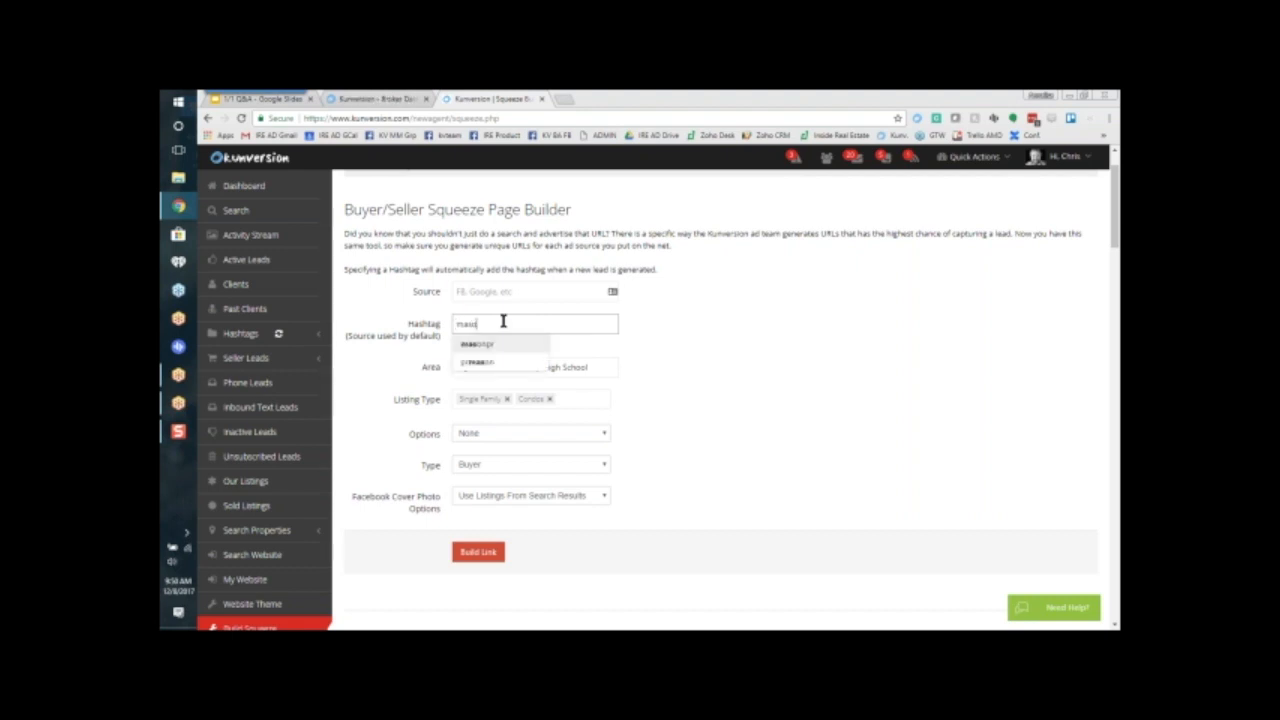
text(nhshoops)
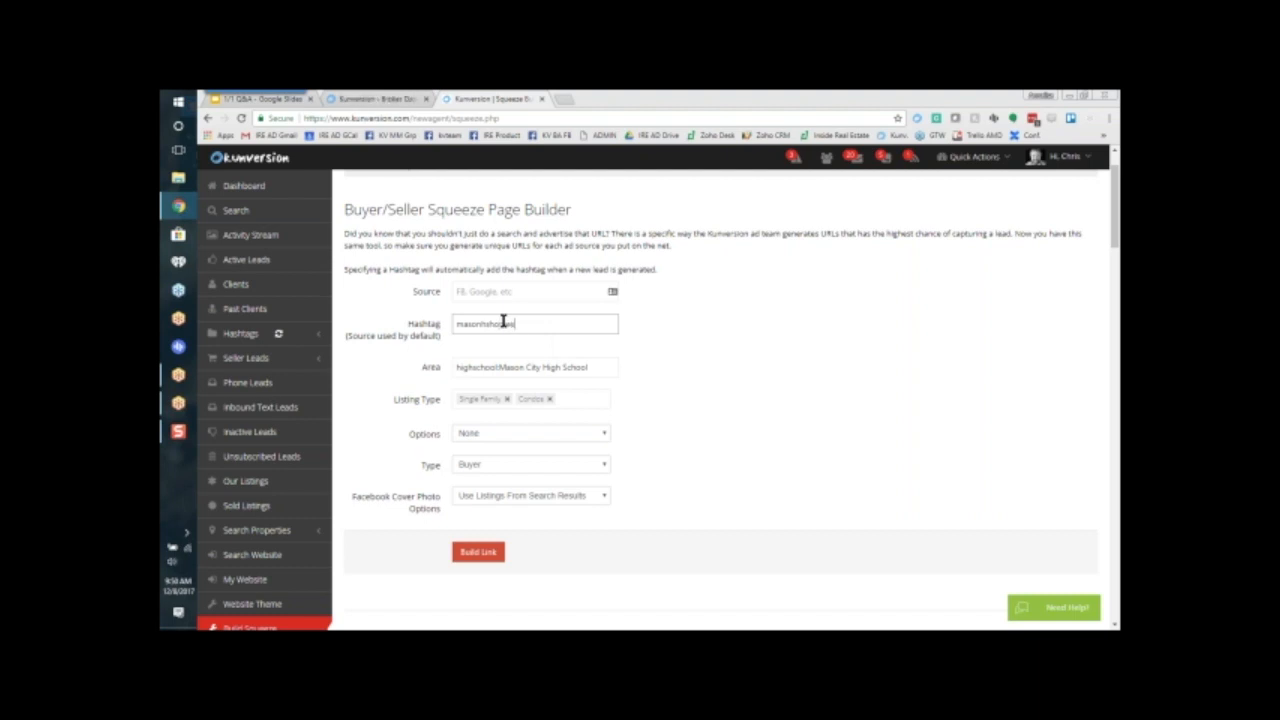
key(BackSpace)
key(BackSpace)
key(BackSpace)
key(BackSpace)
key(BackSpace)
key(BackSpace)
key(BackSpace)
key(BackSpace)
key(BackSpace)
key(BackSpace)
key(BackSpace)
key(BackSpace)
text(russell)
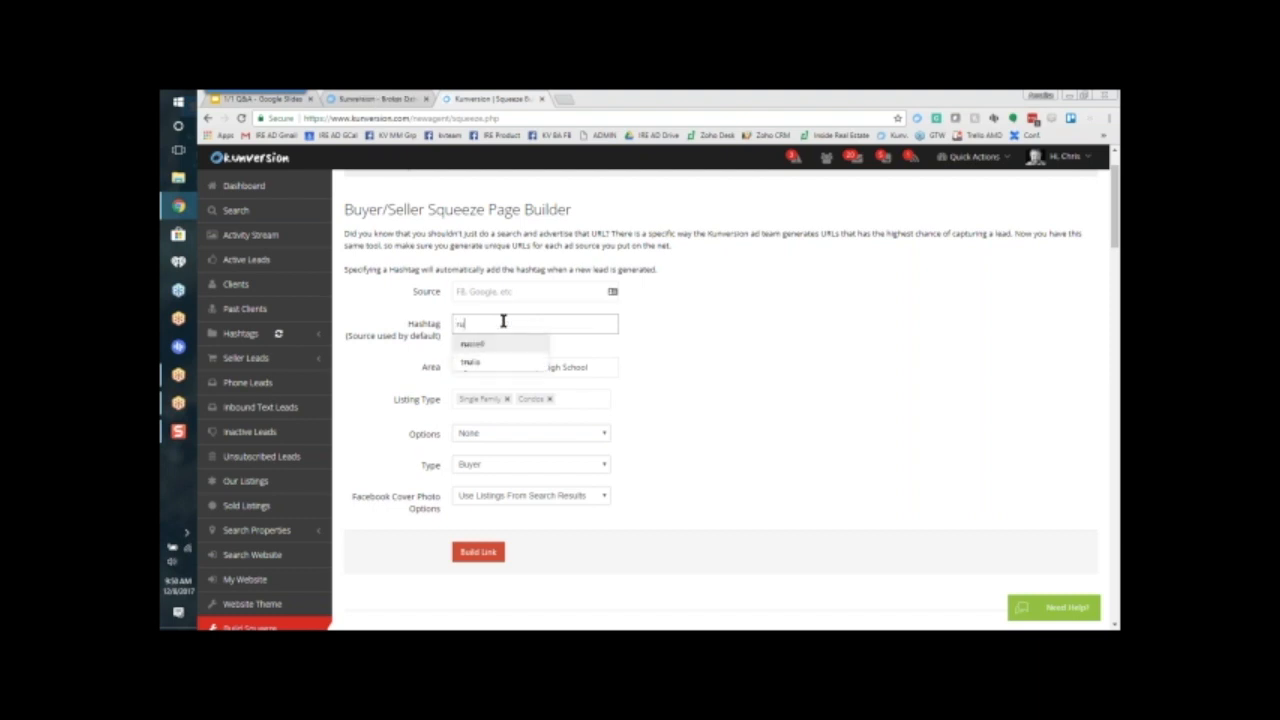
key(BackSpace)
key(BackSpace)
key(BackSpace)
key(BackSpace)
key(BackSpace)
key(BackSpace)
key(BackSpace)
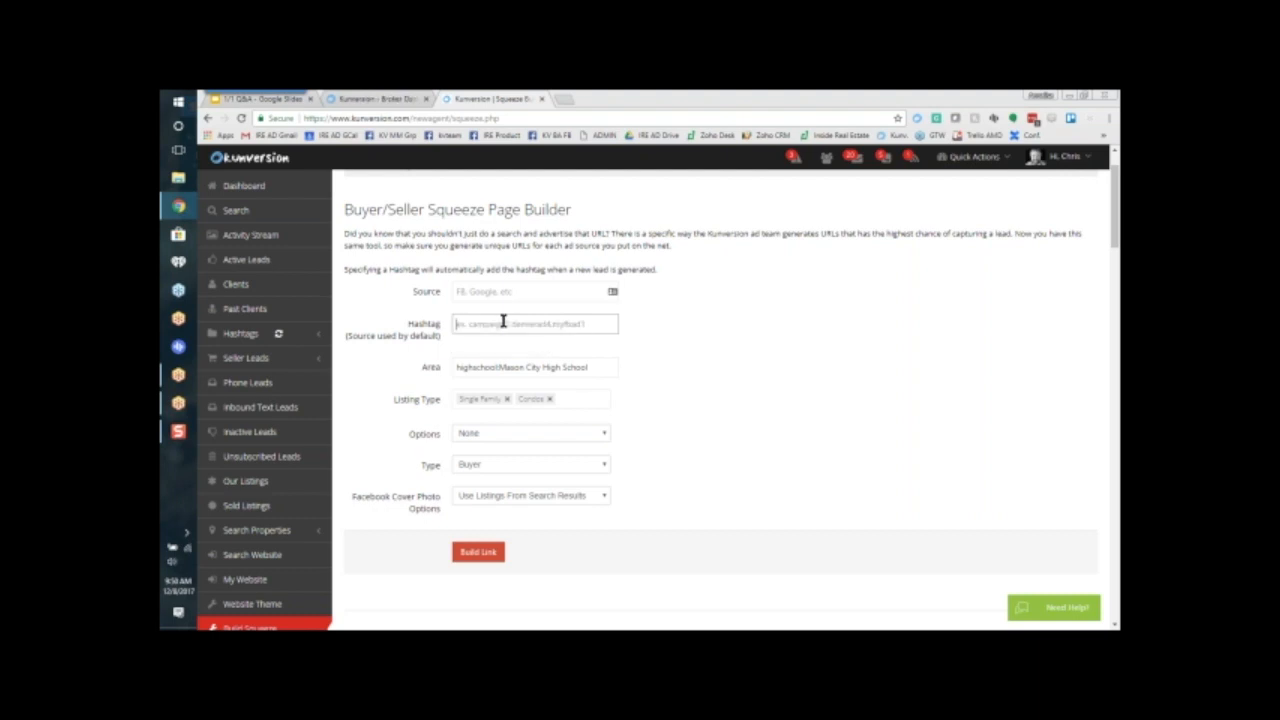
Step: Set the squeeze page's Hashtag to the agent's surname followed by masoncityhs, and expand the list of existing hashtags
text(russellmasoncityhs)
drag(566, 323, 445, 328)
click(242, 334)
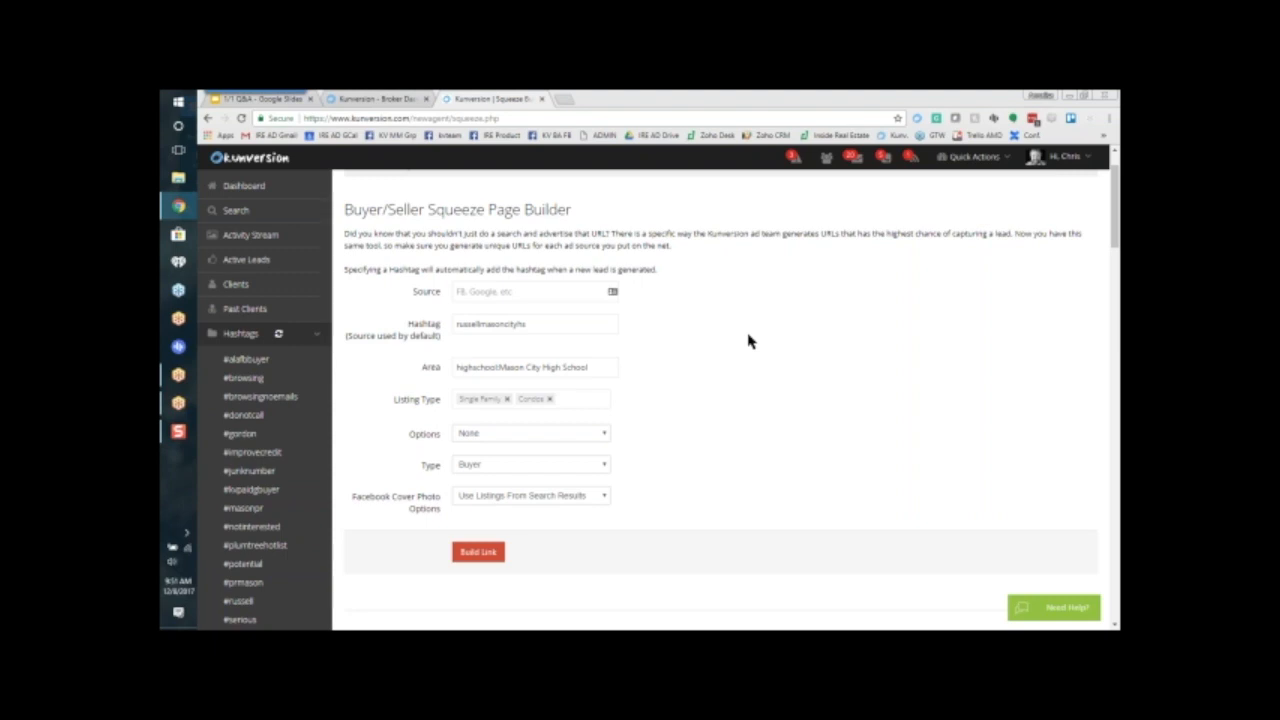
Step: Copy the Hashtag value into the Source field of the Buyer/Seller squeeze page
click(464, 291)
drag(547, 325, 452, 333)
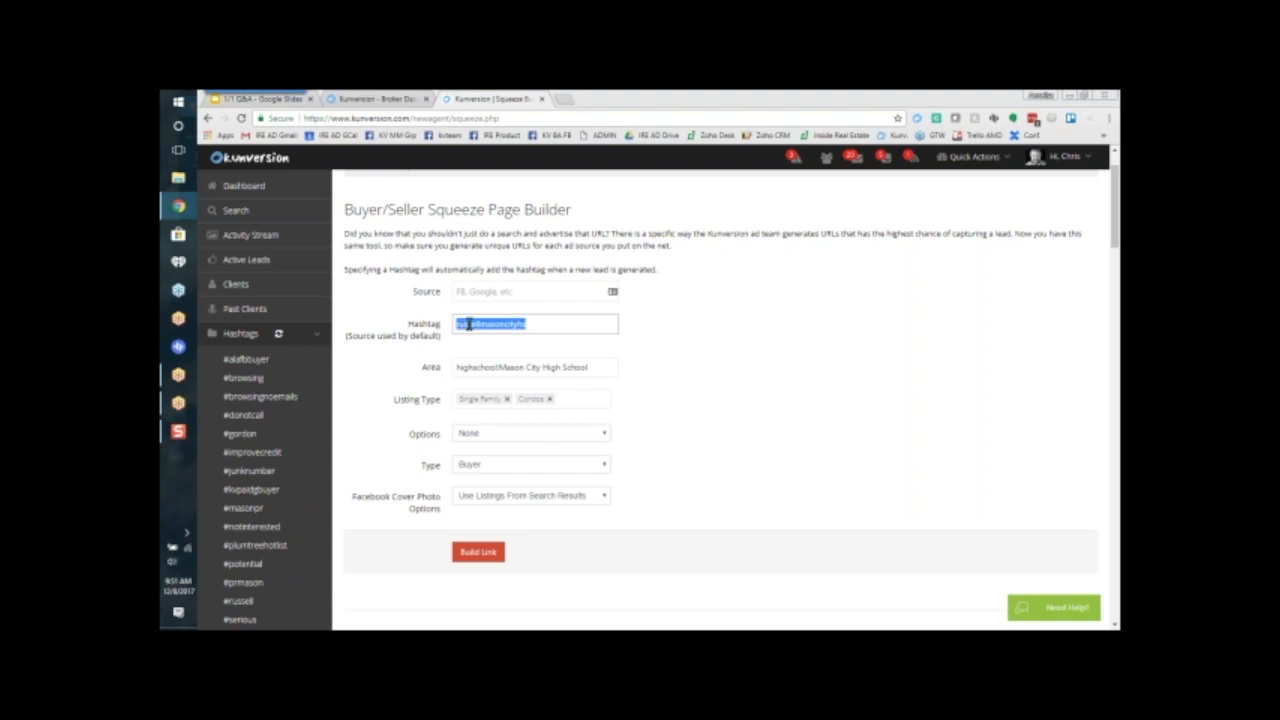
right_click(470, 327)
click(490, 347)
click(488, 292)
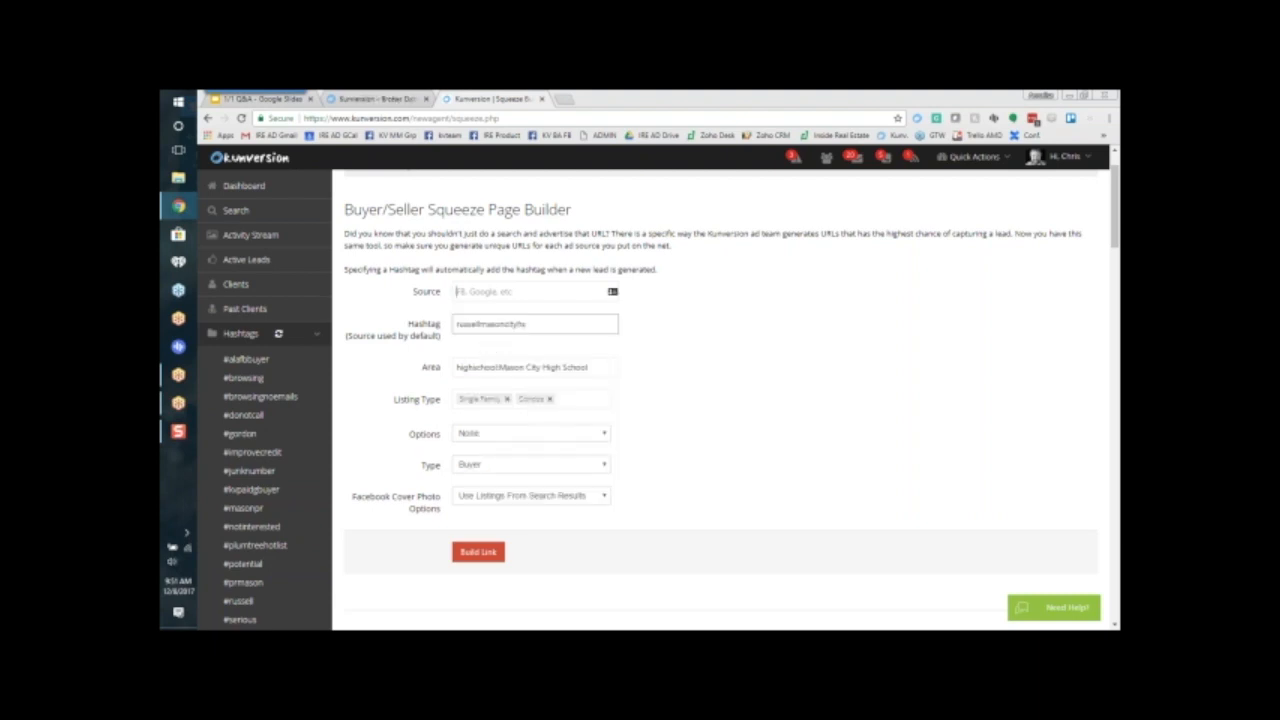
right_click(488, 293)
click(510, 366)
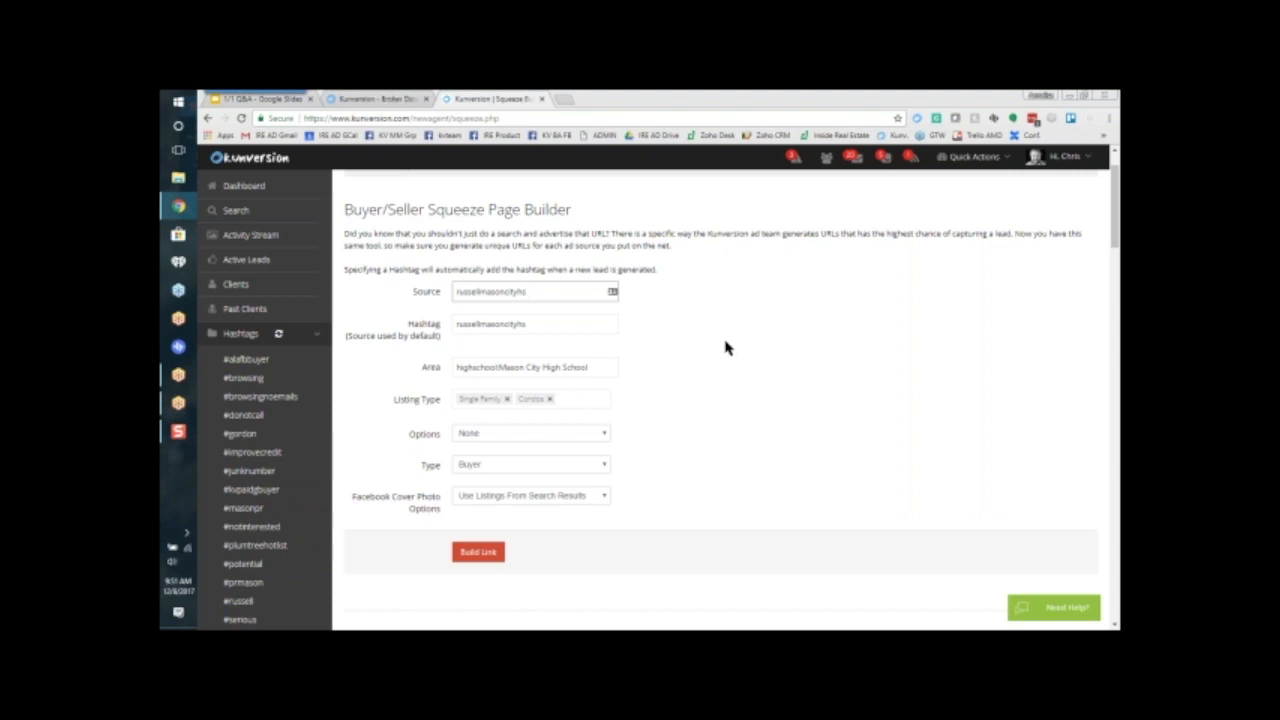
Step: Examine the Advertising Results table's visits, leads and sign-up rate for each source
scroll(768, 388, down, 3)
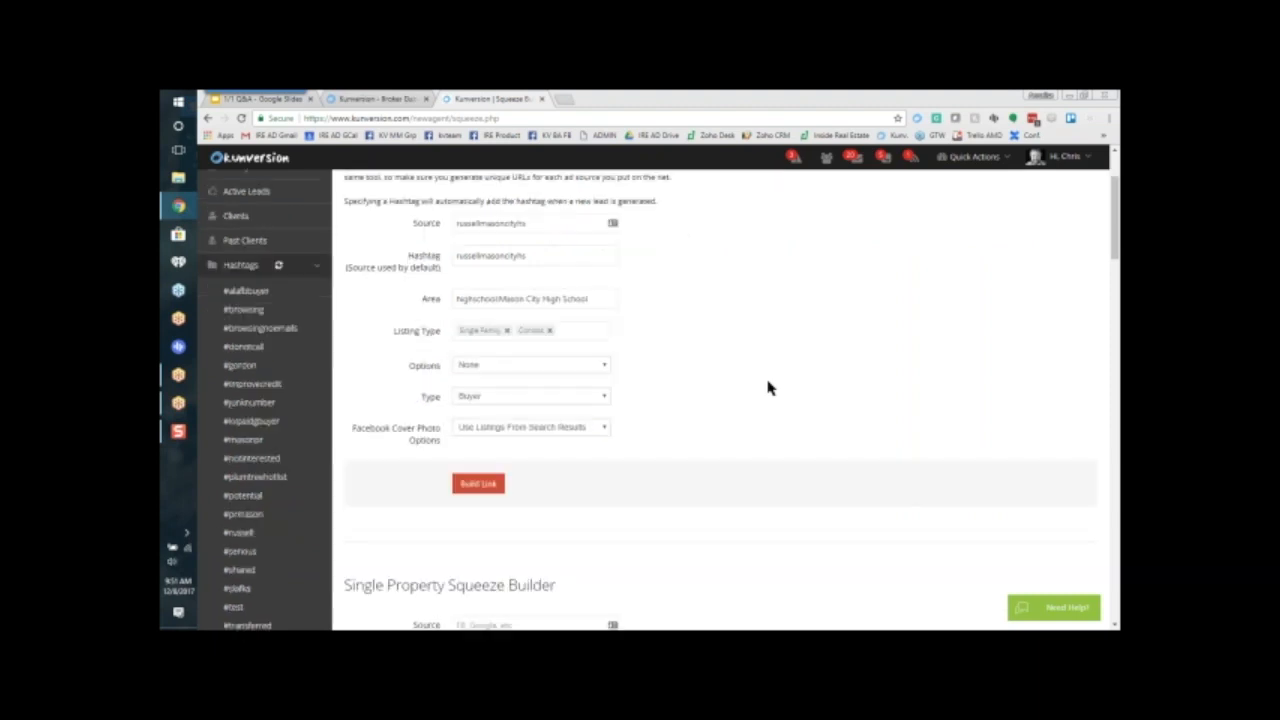
scroll(768, 388, down, 15)
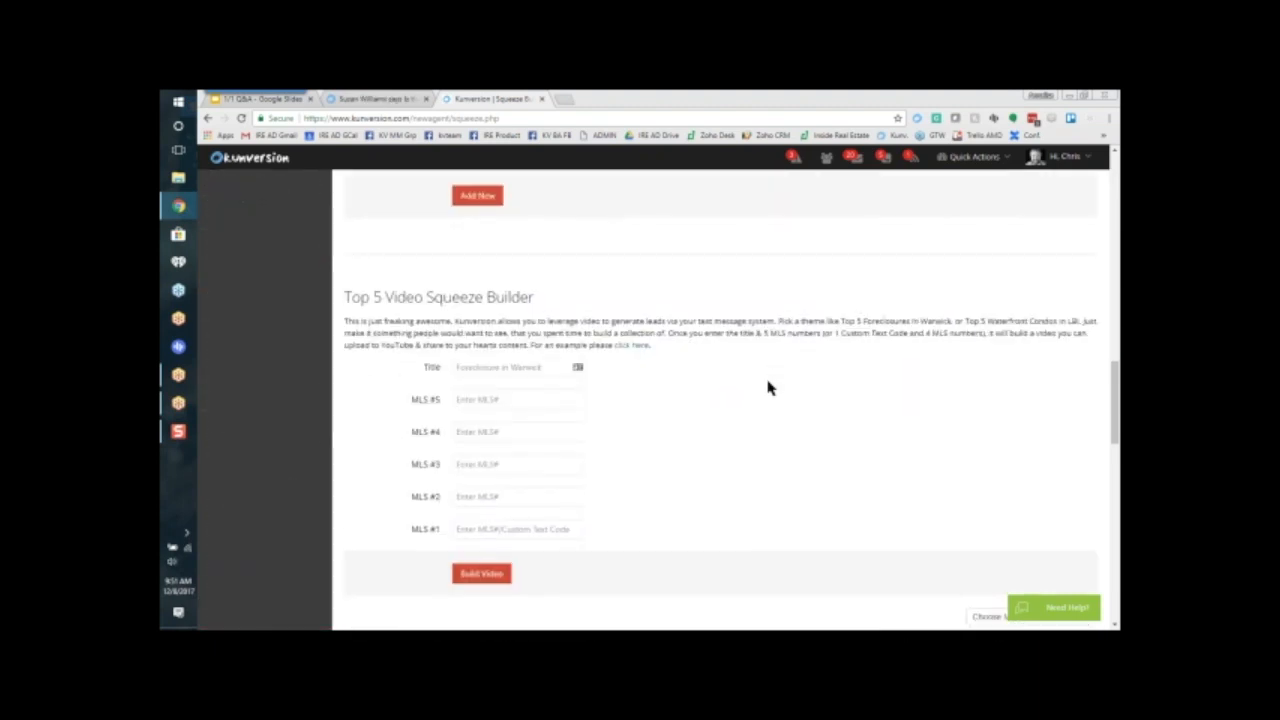
scroll(768, 388, down, 3)
drag(350, 240, 377, 240)
drag(891, 240, 1046, 243)
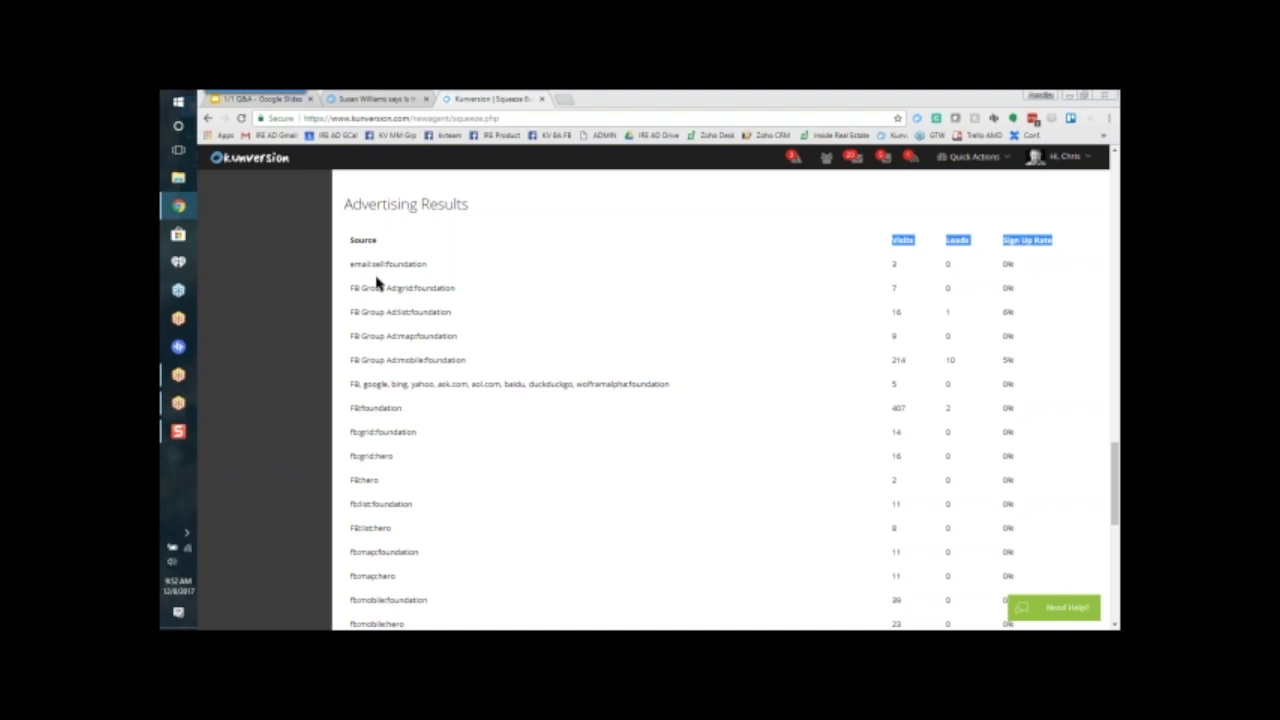
click(480, 380)
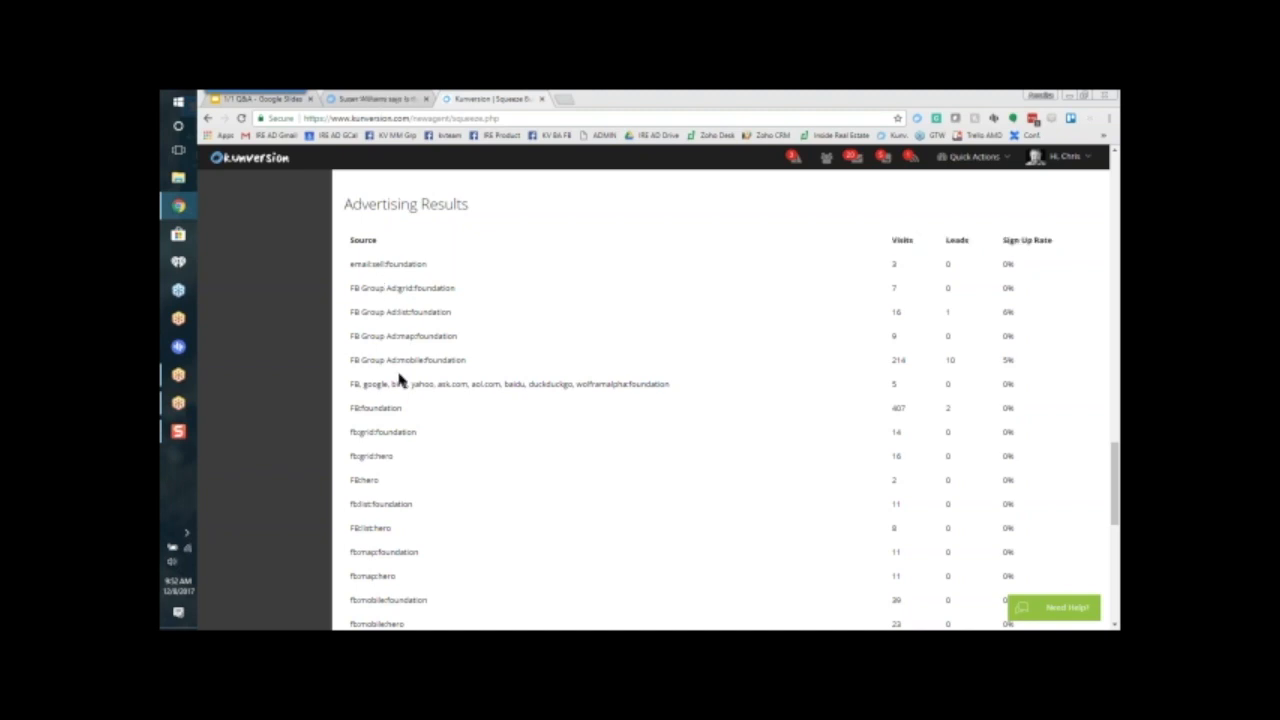
scroll(400, 376, down, 10)
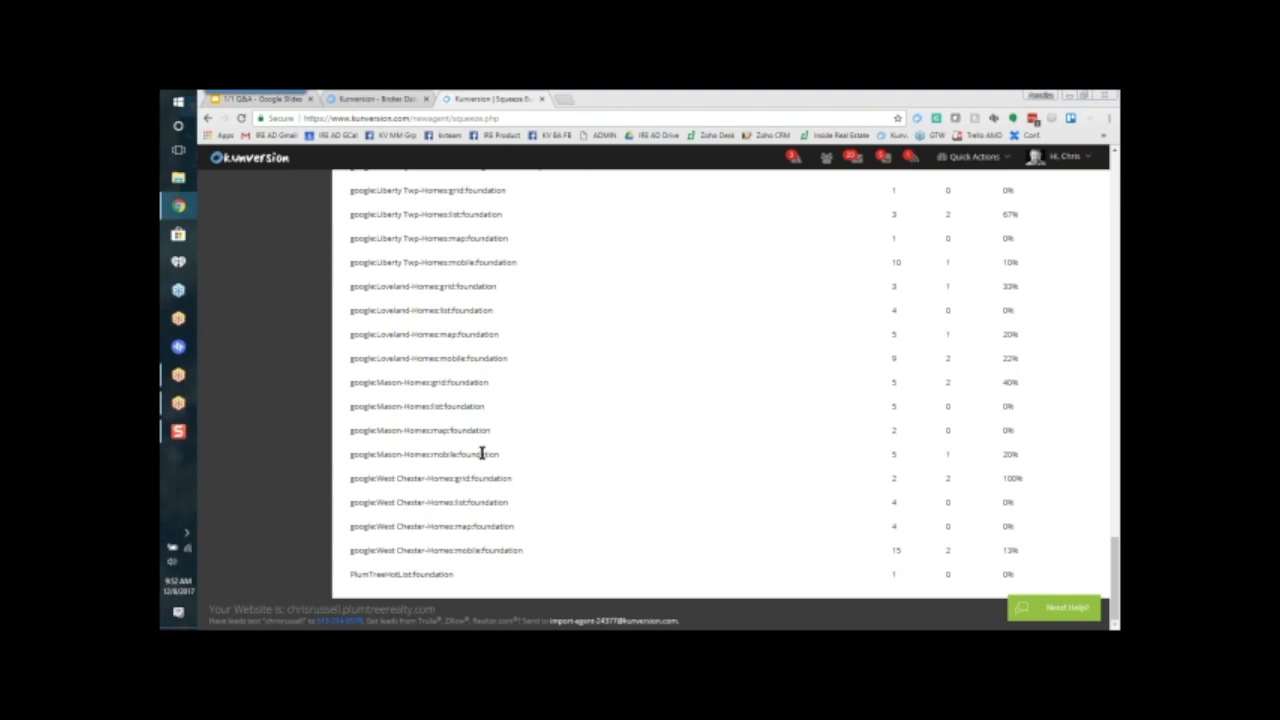
scroll(486, 452, up, 2)
scroll(720, 400, up, 15)
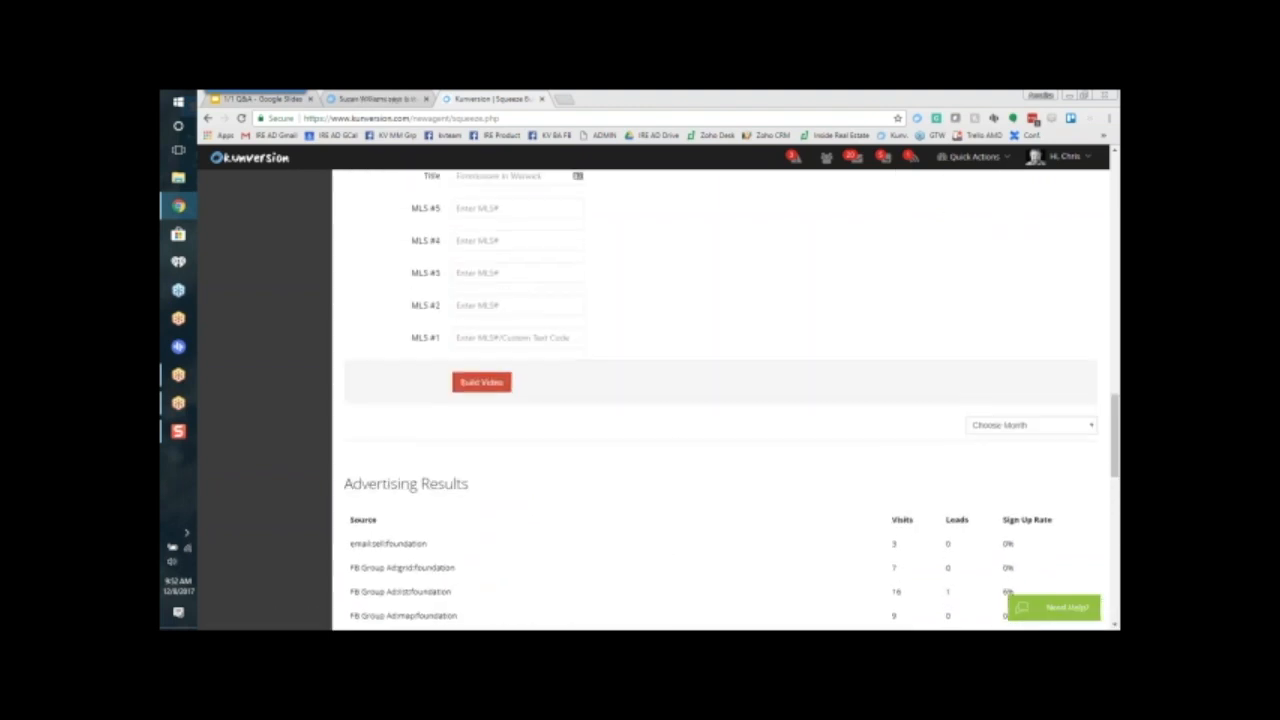
scroll(720, 400, up, 15)
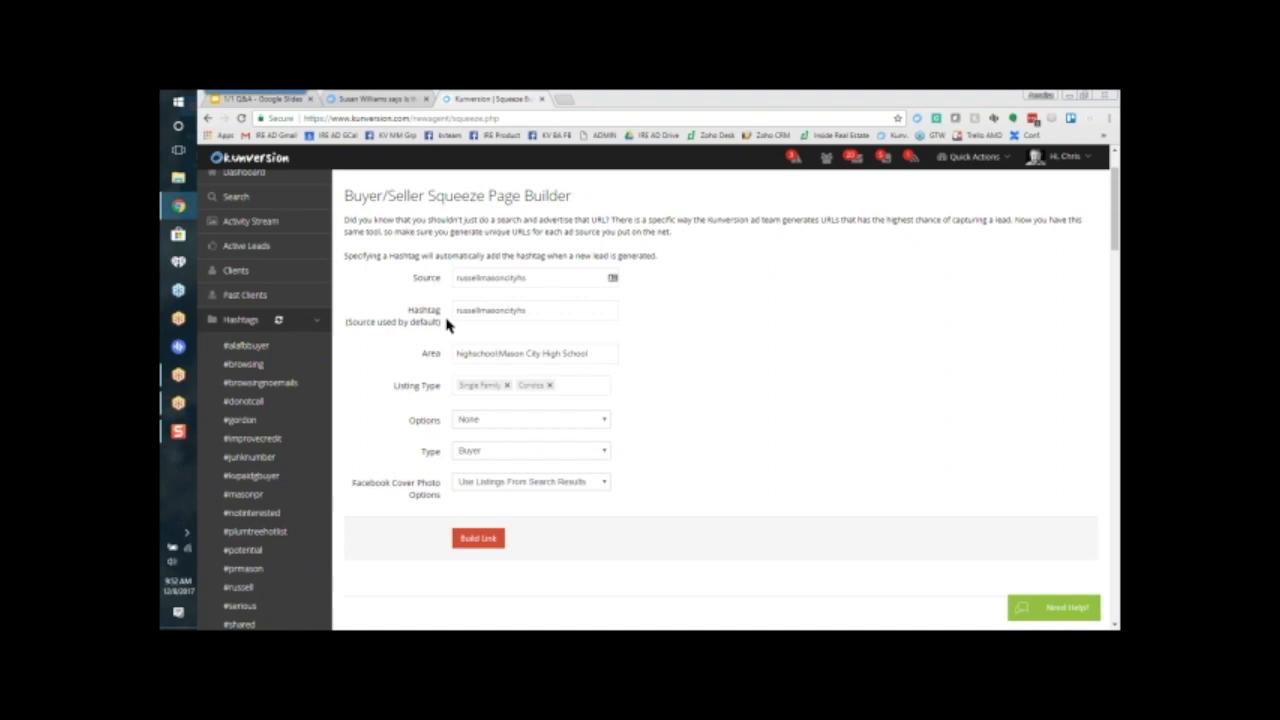
Step: Build the Buyer squeeze link for Mason City High School and review the generated link and listing count
click(477, 539)
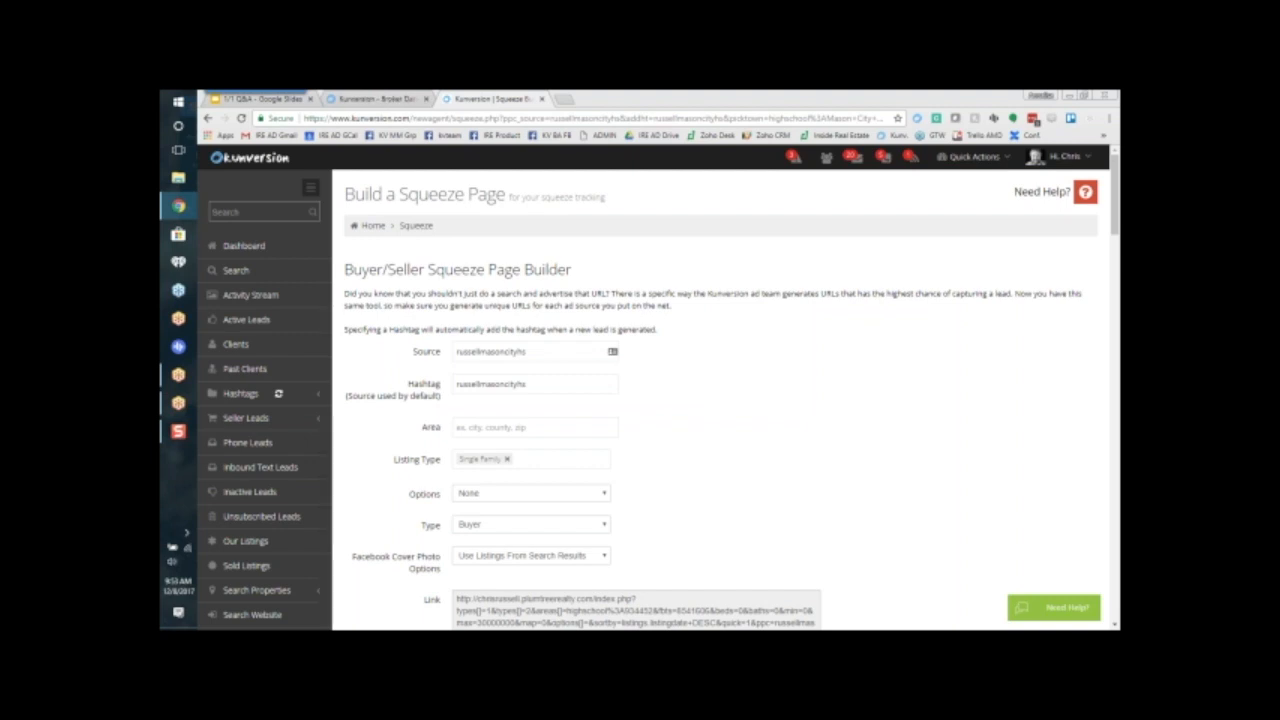
scroll(720, 400, down, 3)
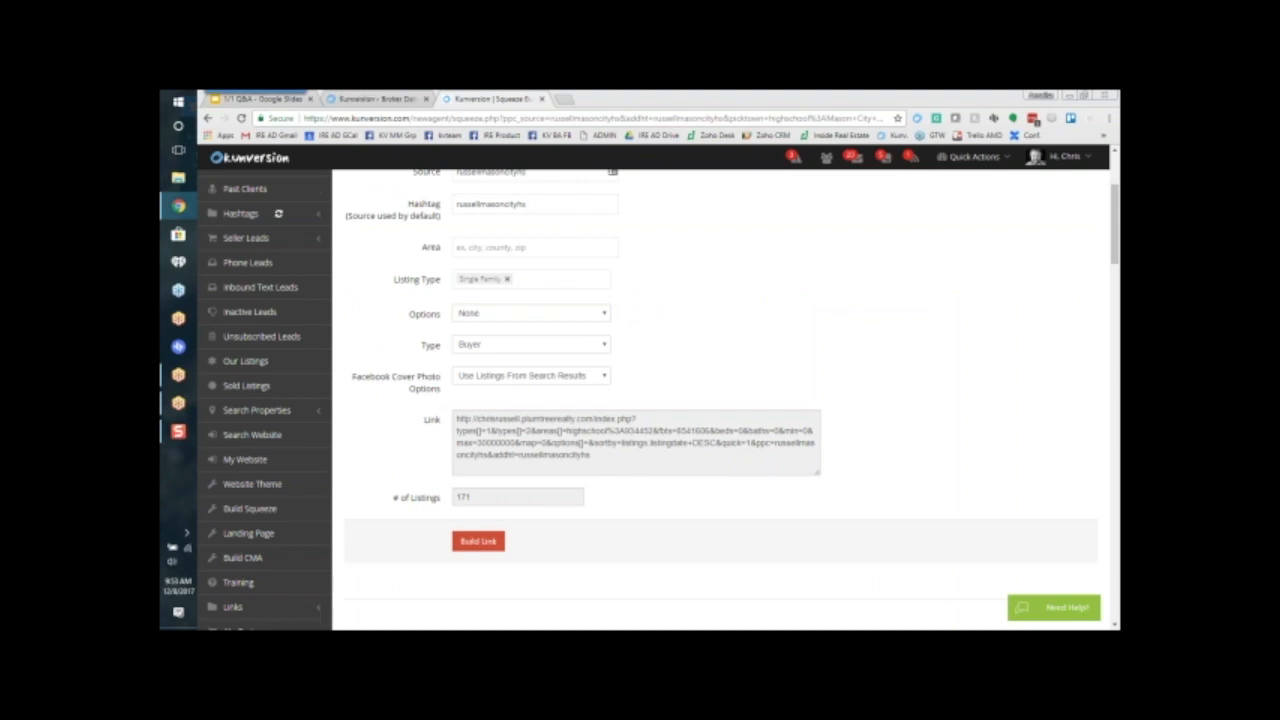
Step: Set the squeeze page's Area to the suggested highschool:Mason City High School
scroll(878, 336, up, 1)
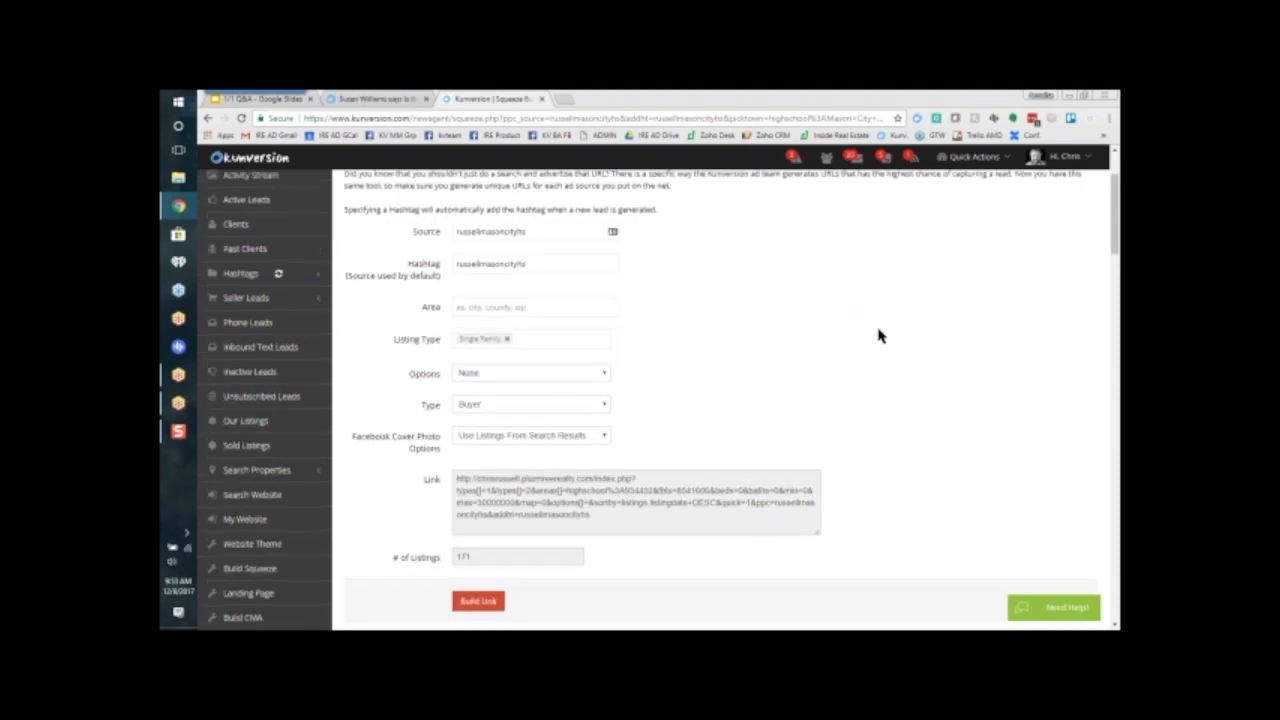
click(549, 311)
text(mac)
text(on city)
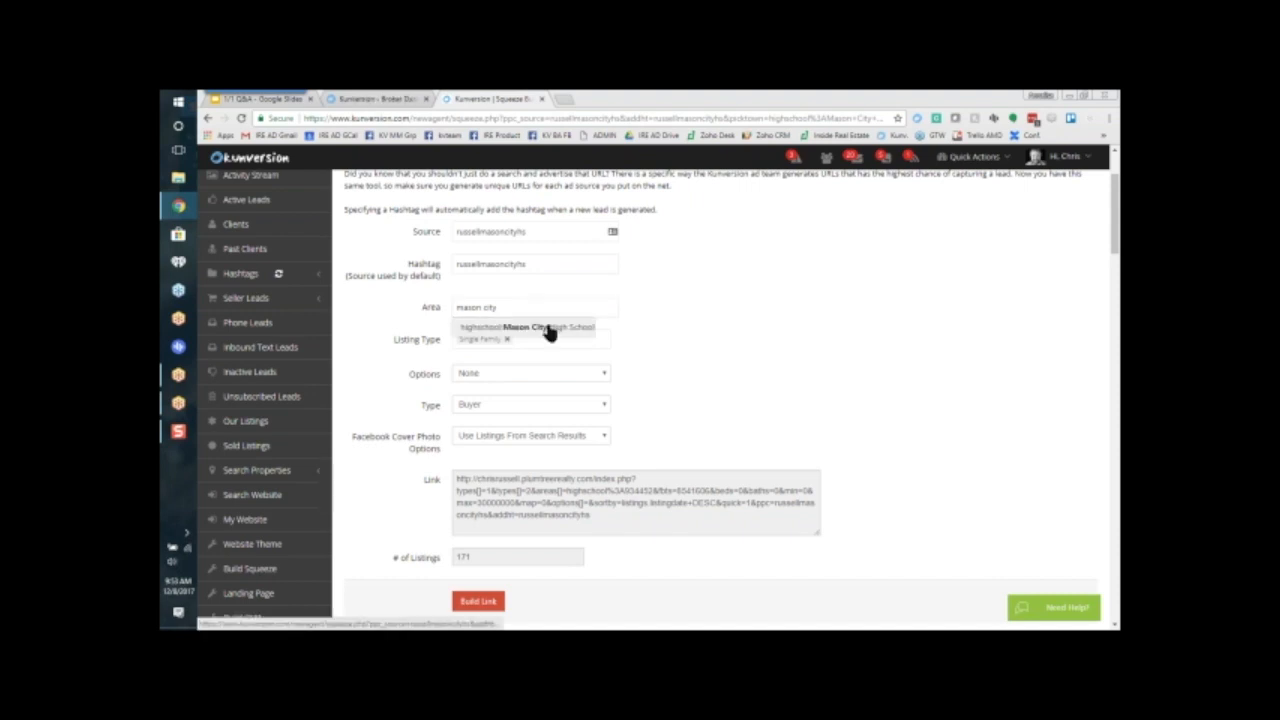
click(564, 329)
click(567, 309)
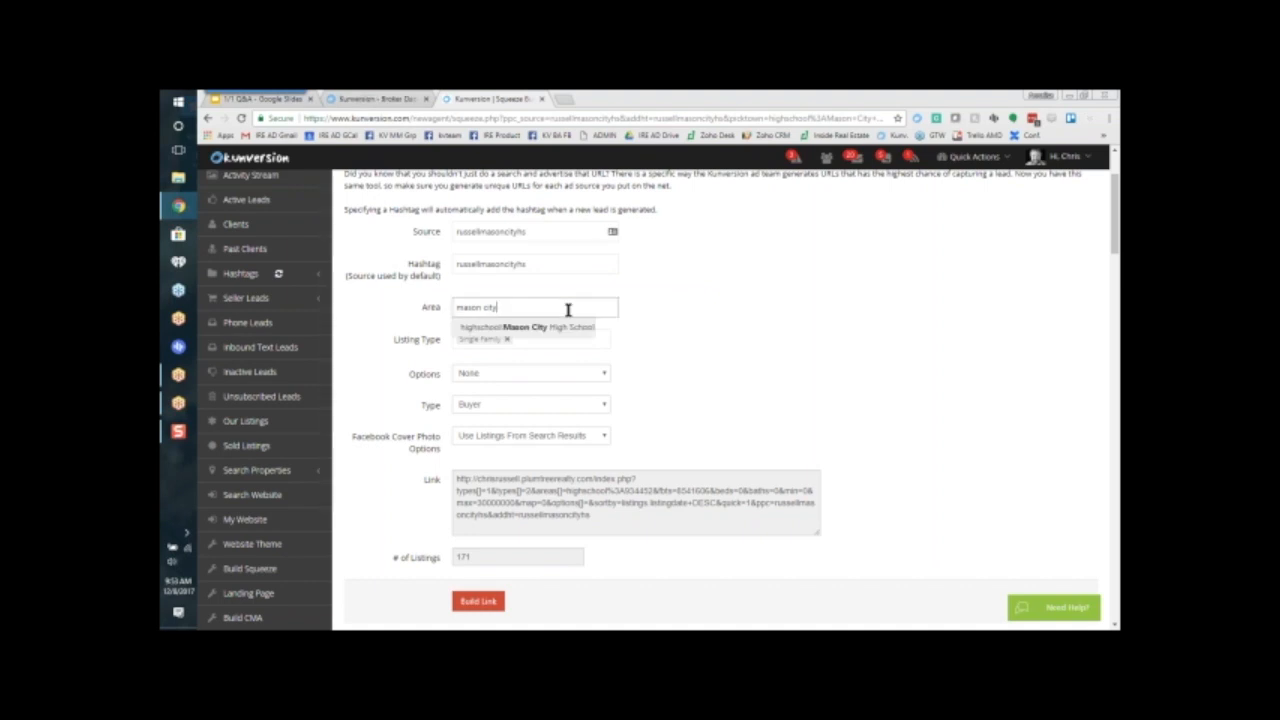
click(574, 329)
click(570, 309)
click(576, 333)
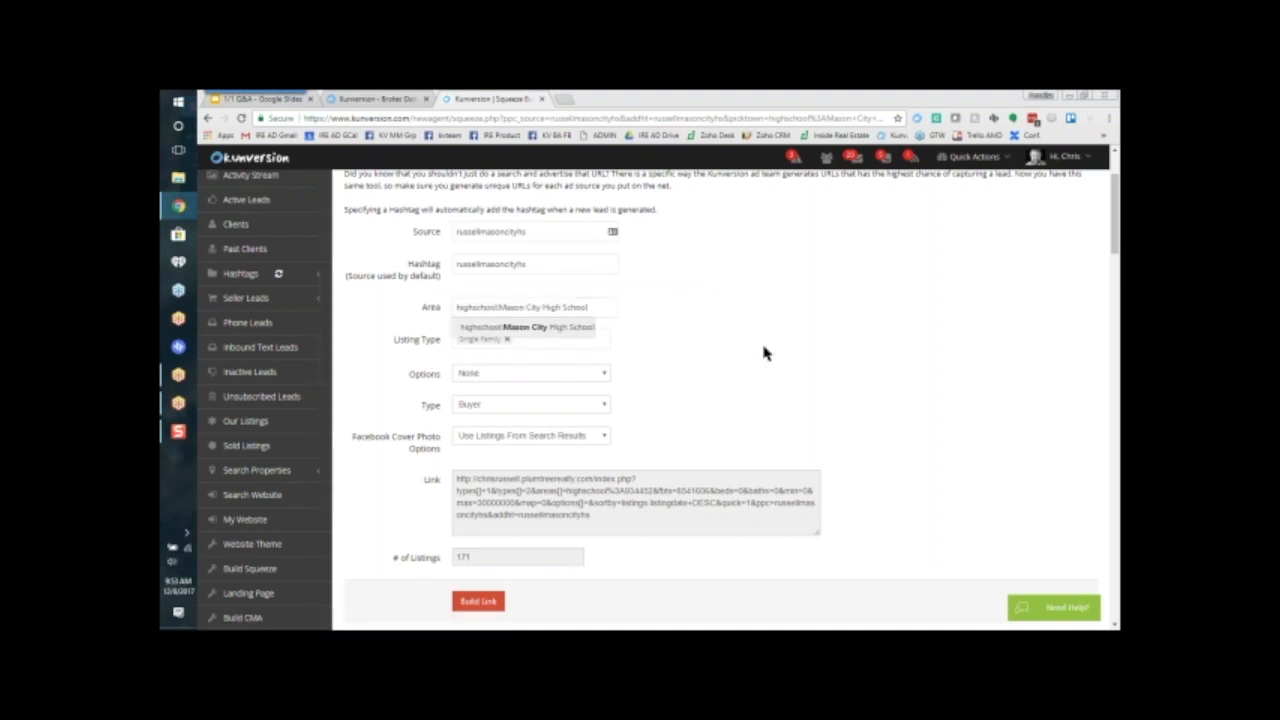
Step: Set the squeeze page's Type to Seller and build its link
click(578, 410)
click(581, 430)
click(478, 601)
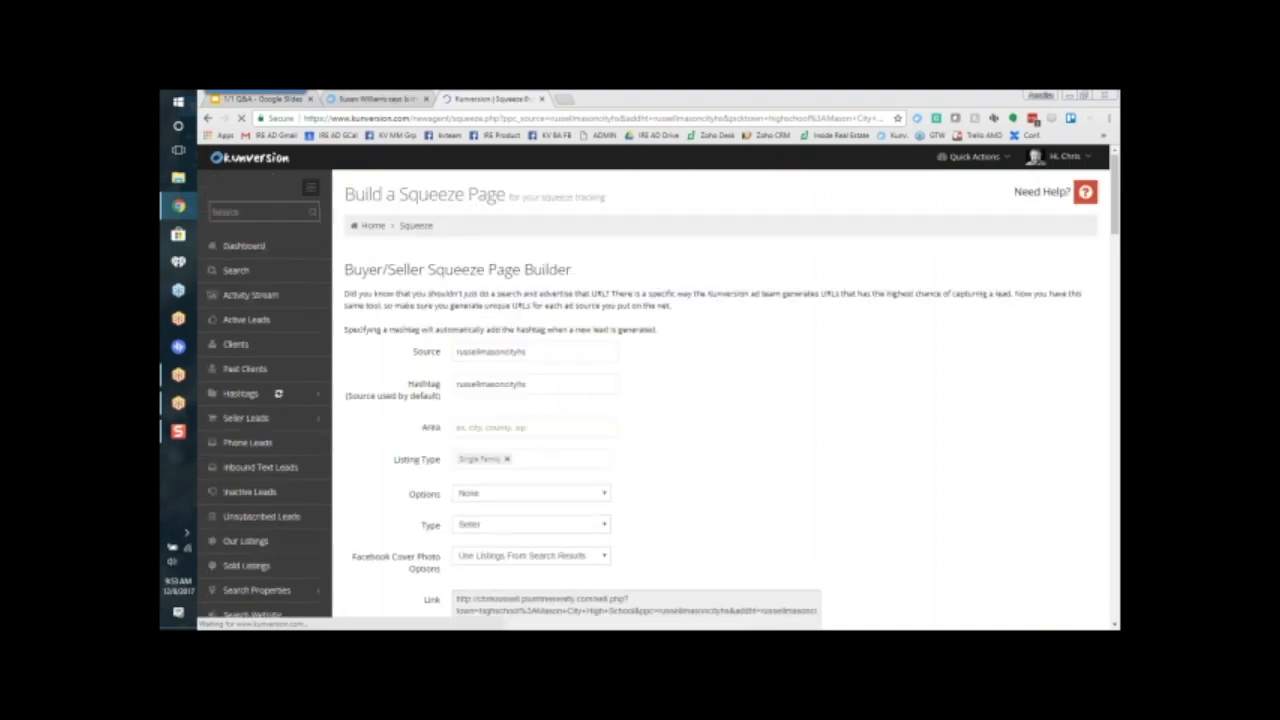
scroll(878, 421, down, 2)
scroll(878, 421, down, 2)
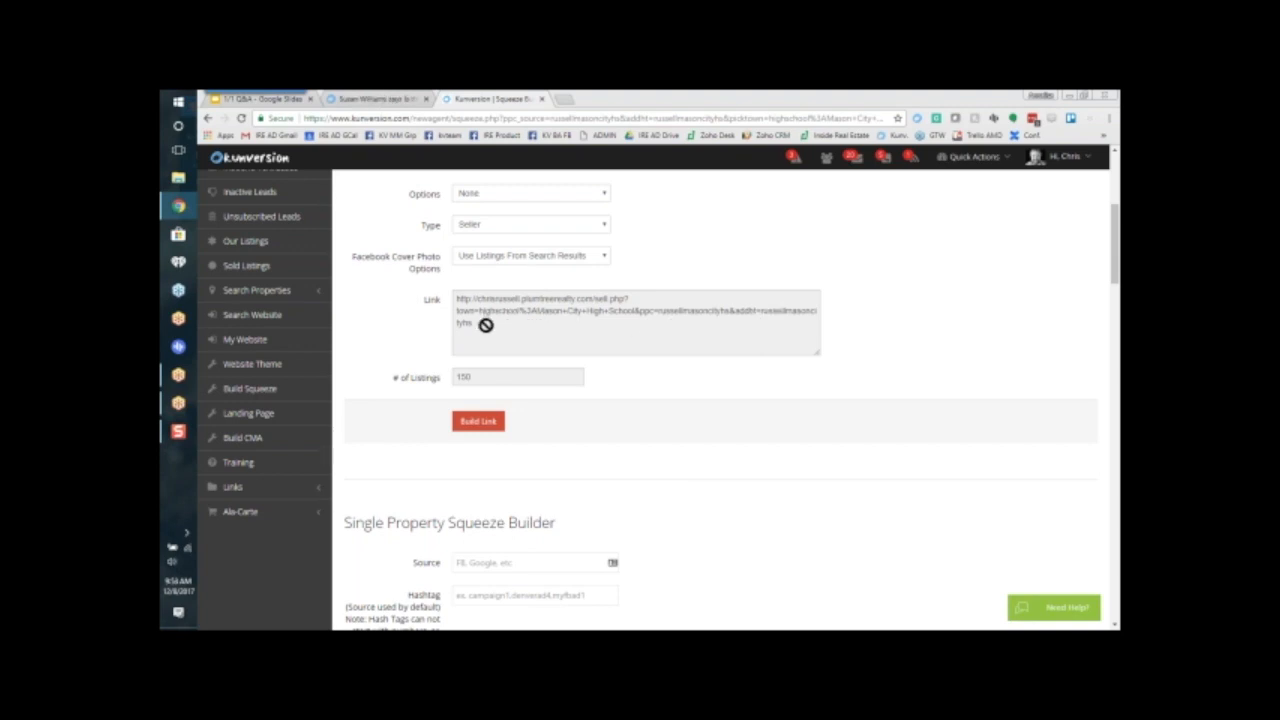
Step: Copy the complete generated Seller squeeze link for Mason City High School
click(485, 325)
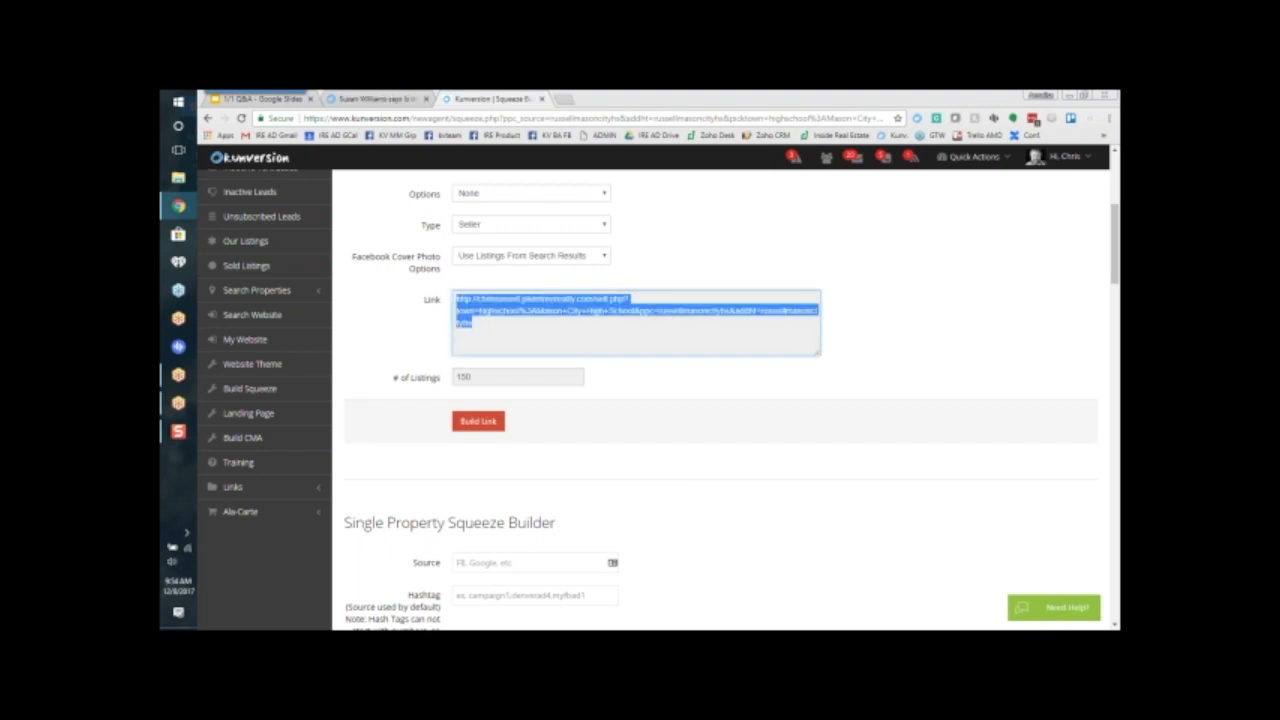
right_click(462, 298)
click(430, 317)
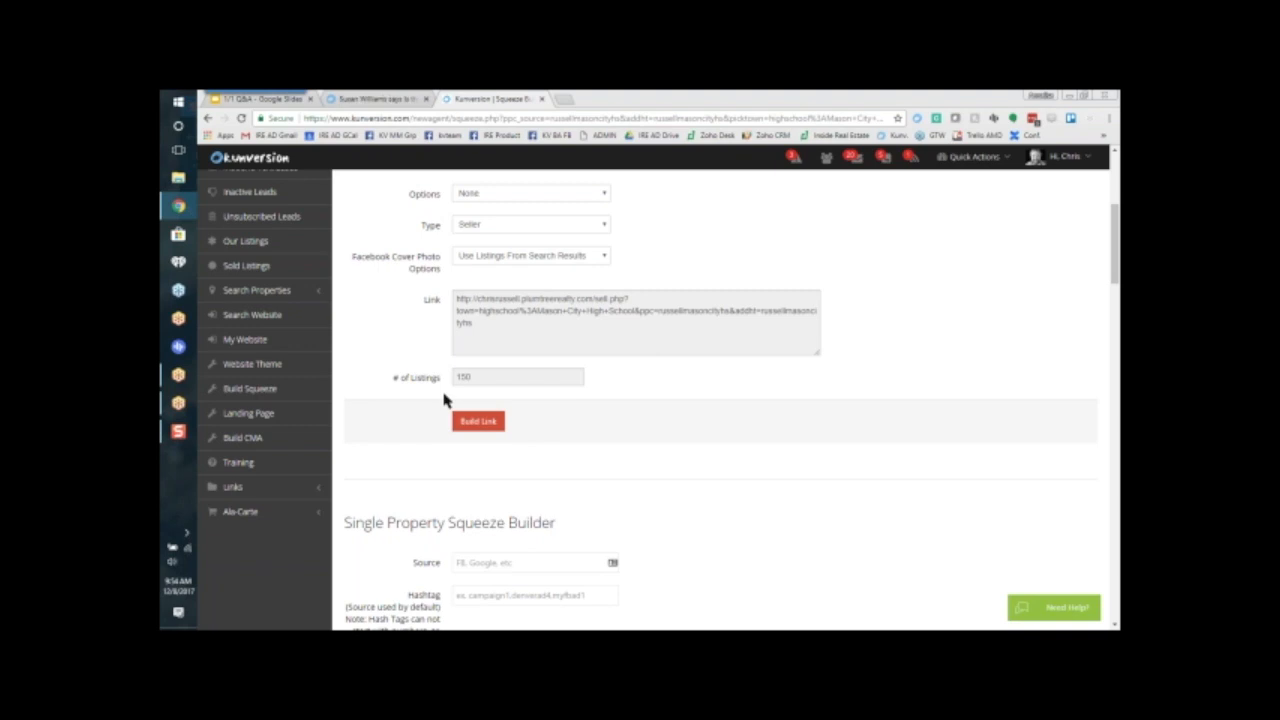
drag(480, 324, 449, 302)
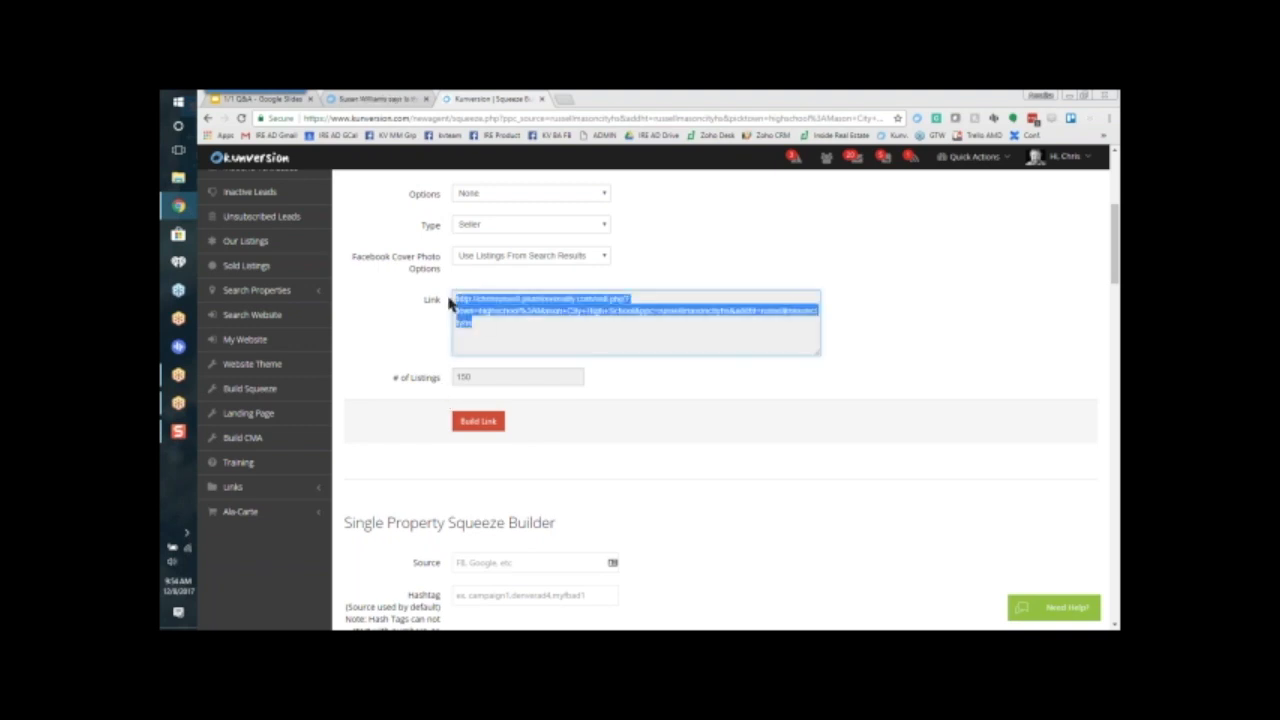
right_click(467, 303)
click(480, 315)
Step: Open the Kunversion Facebook group in a new tab and paste the seller link into a new post to preview it
click(565, 100)
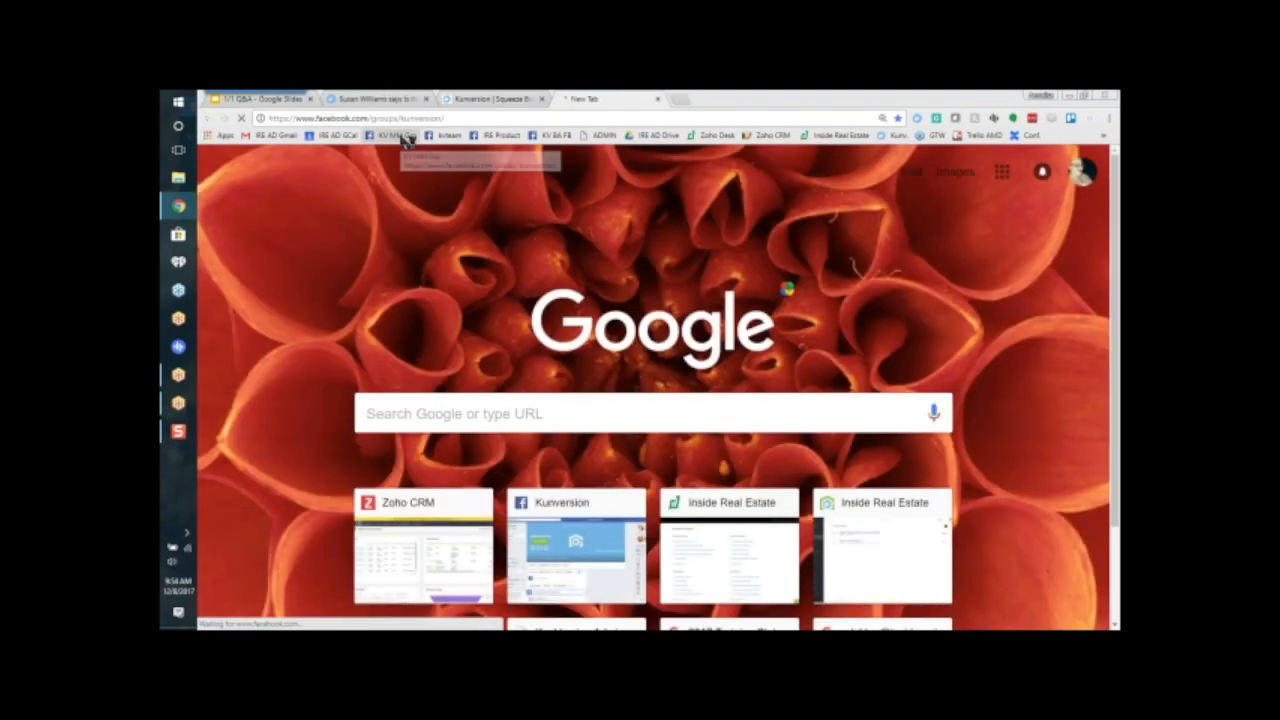
click(404, 138)
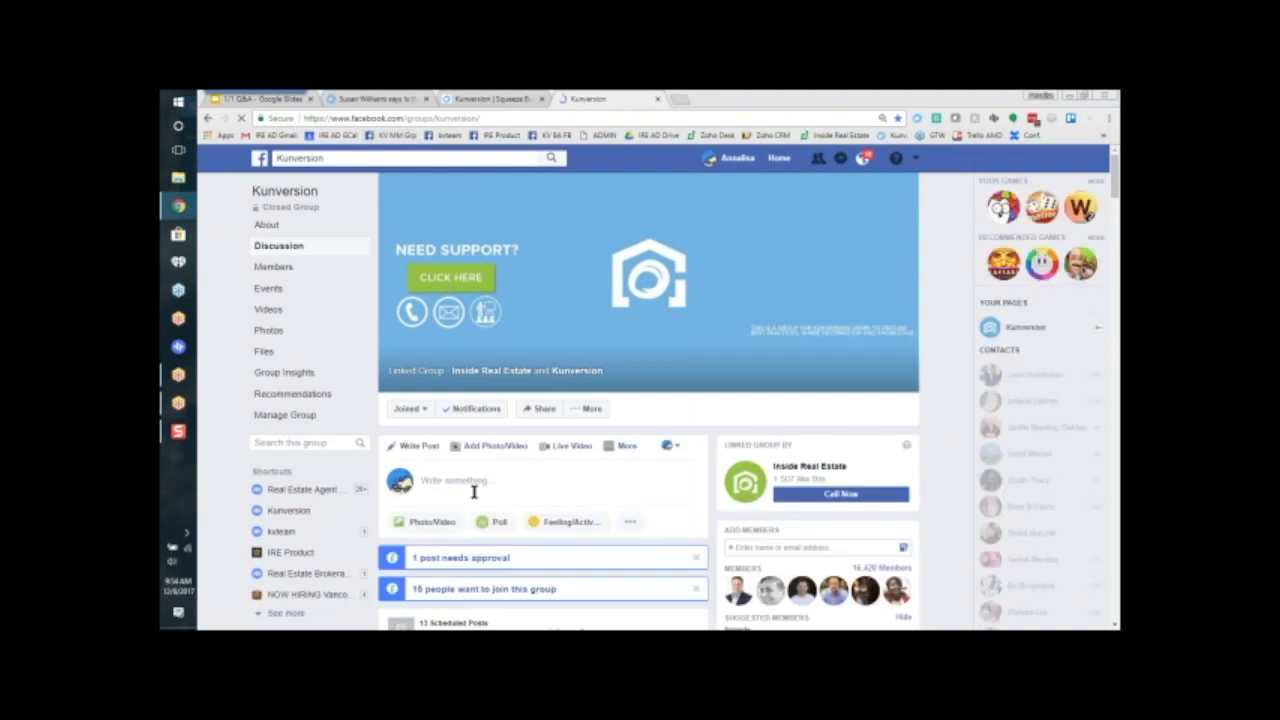
click(463, 481)
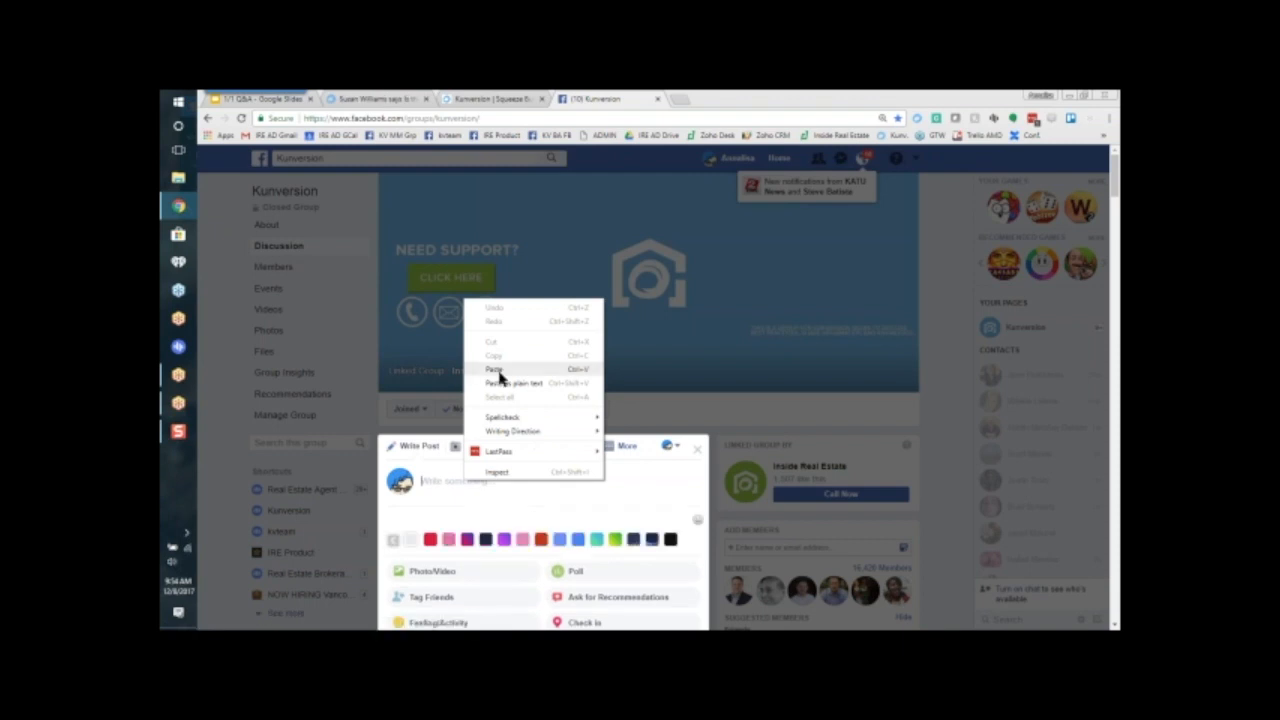
click(494, 369)
scroll(565, 517, down, 2)
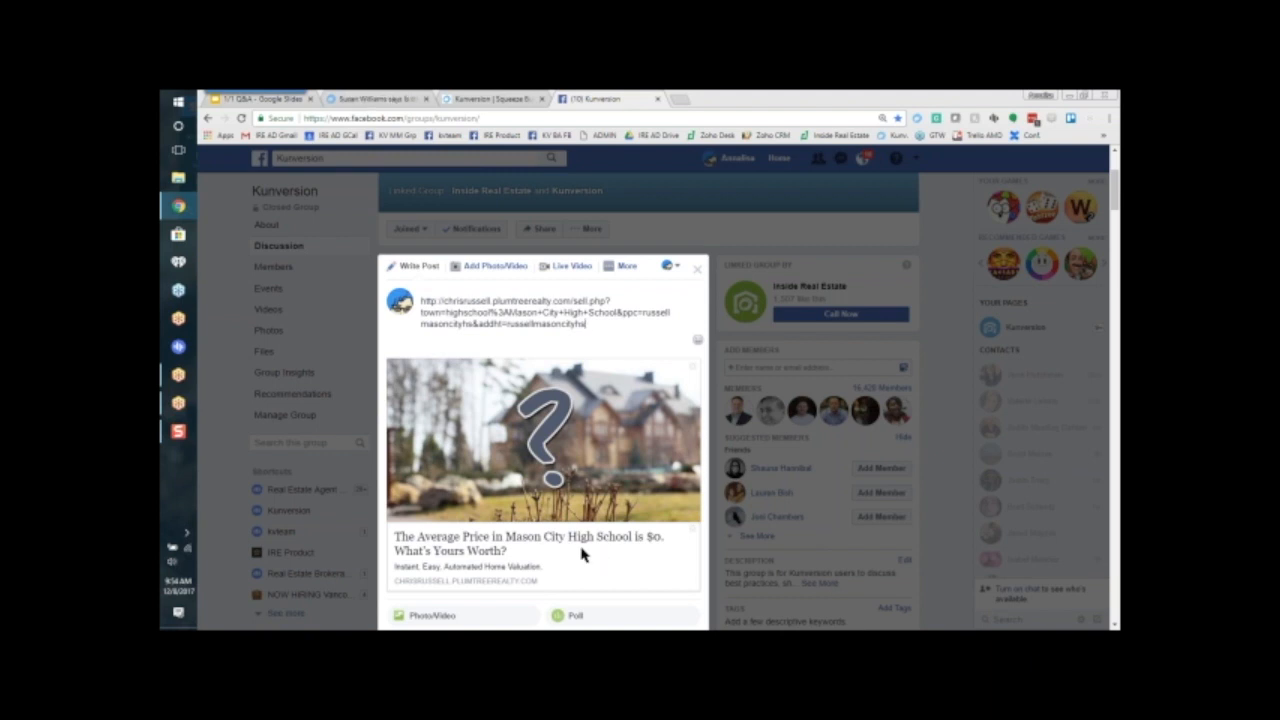
Step: Discard the draft Facebook group post and return to the Kunversion squeeze page builder
click(692, 270)
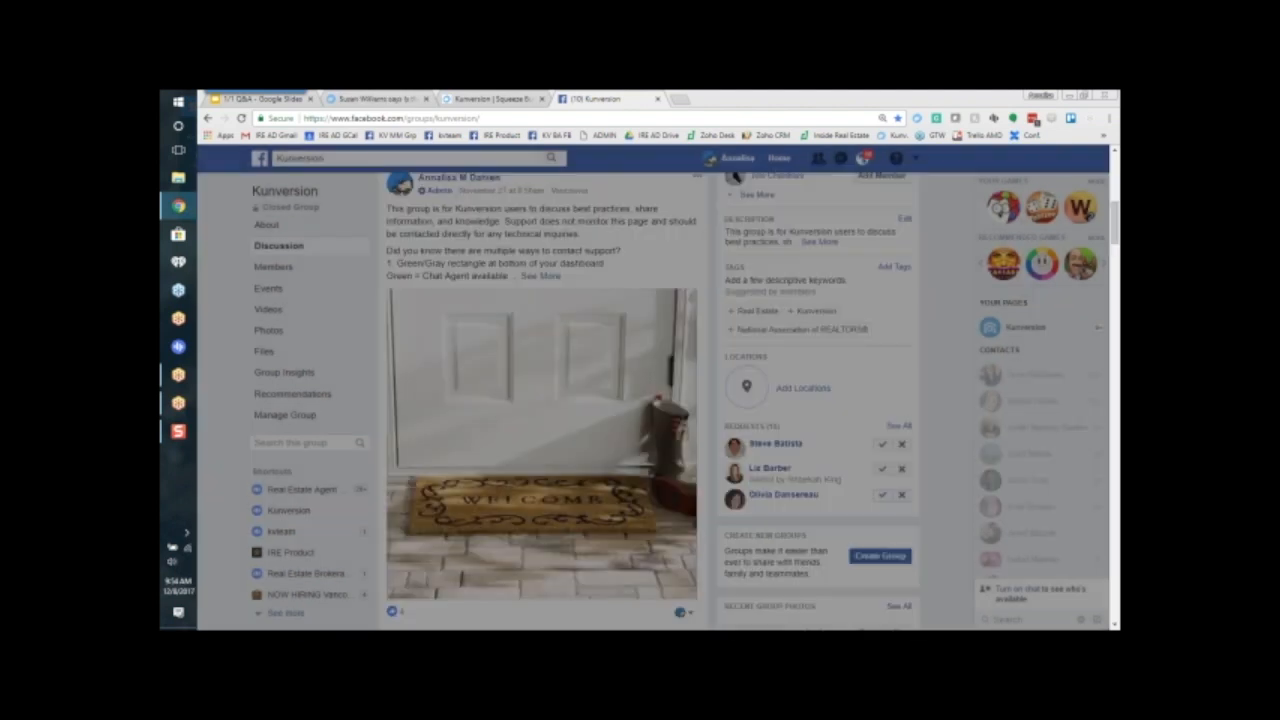
click(470, 99)
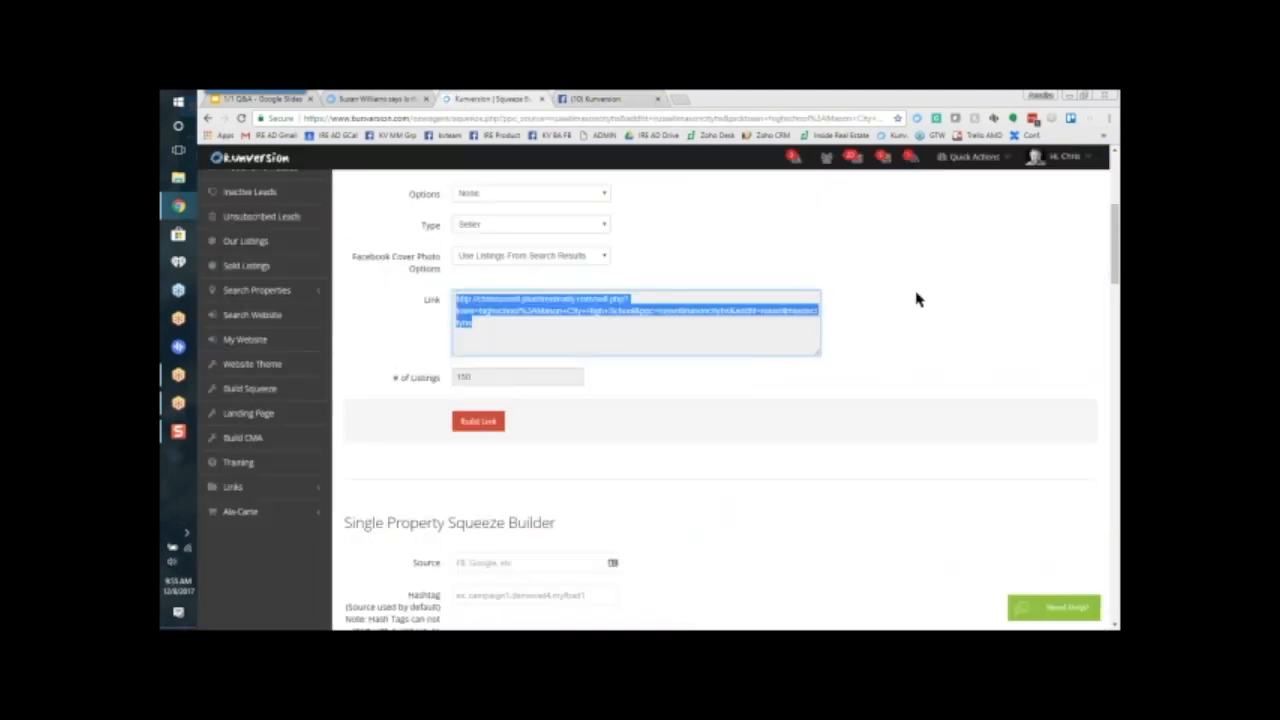
click(911, 323)
Step: Fill in the emptied Area again with highschool:Mason City High School for another squeeze link
scroll(897, 358, up, 2)
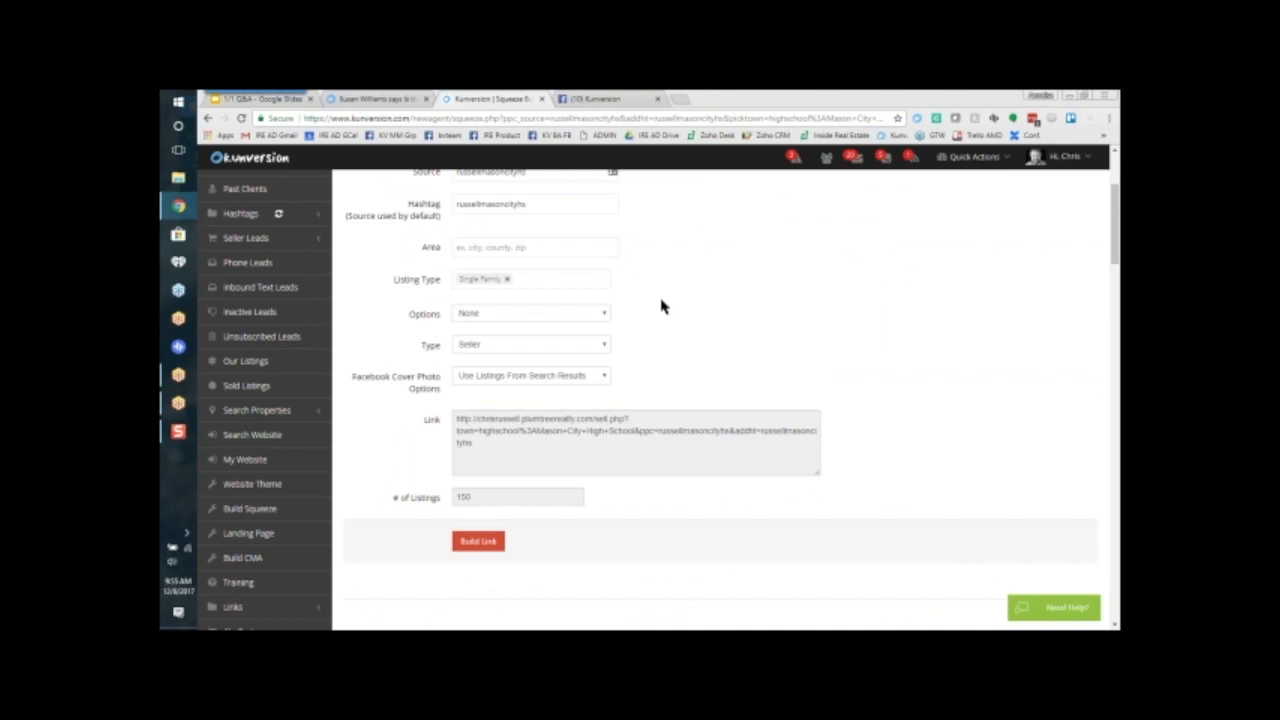
click(571, 250)
text(mason city)
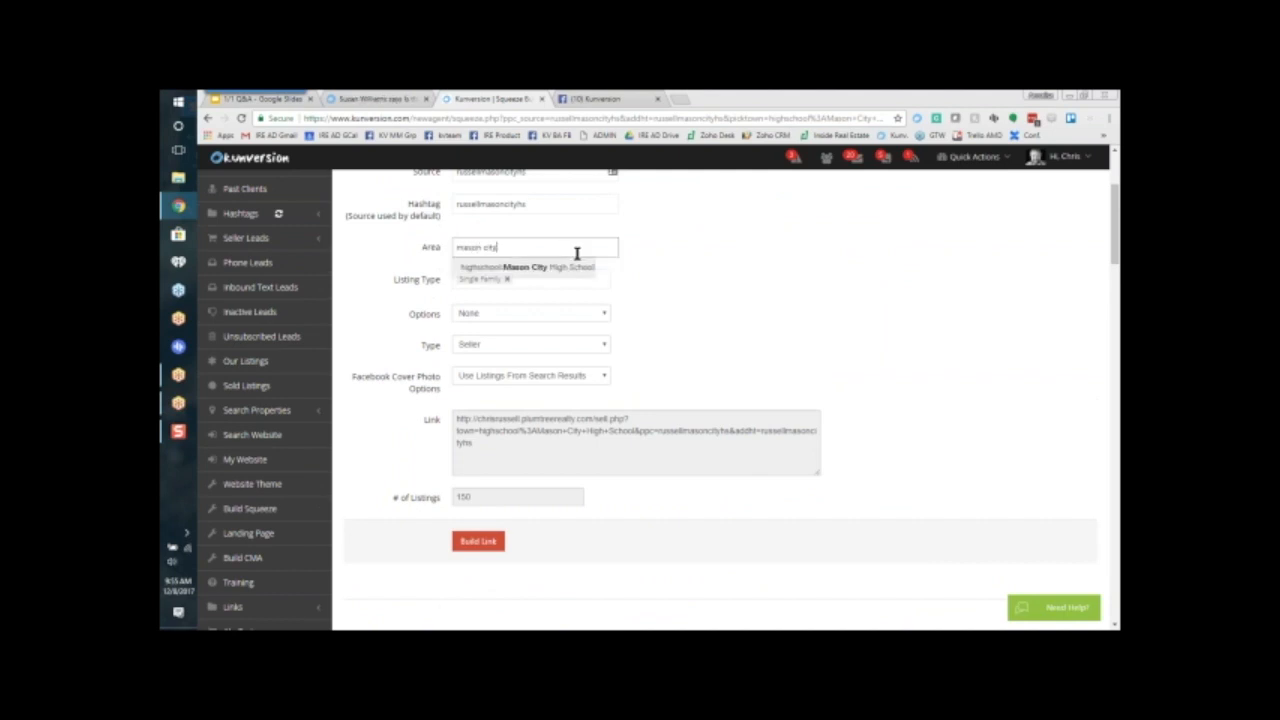
click(571, 270)
Step: Set the squeeze page's Options to Reduced, keeping Seller as its Type
click(531, 313)
click(531, 313)
click(531, 313)
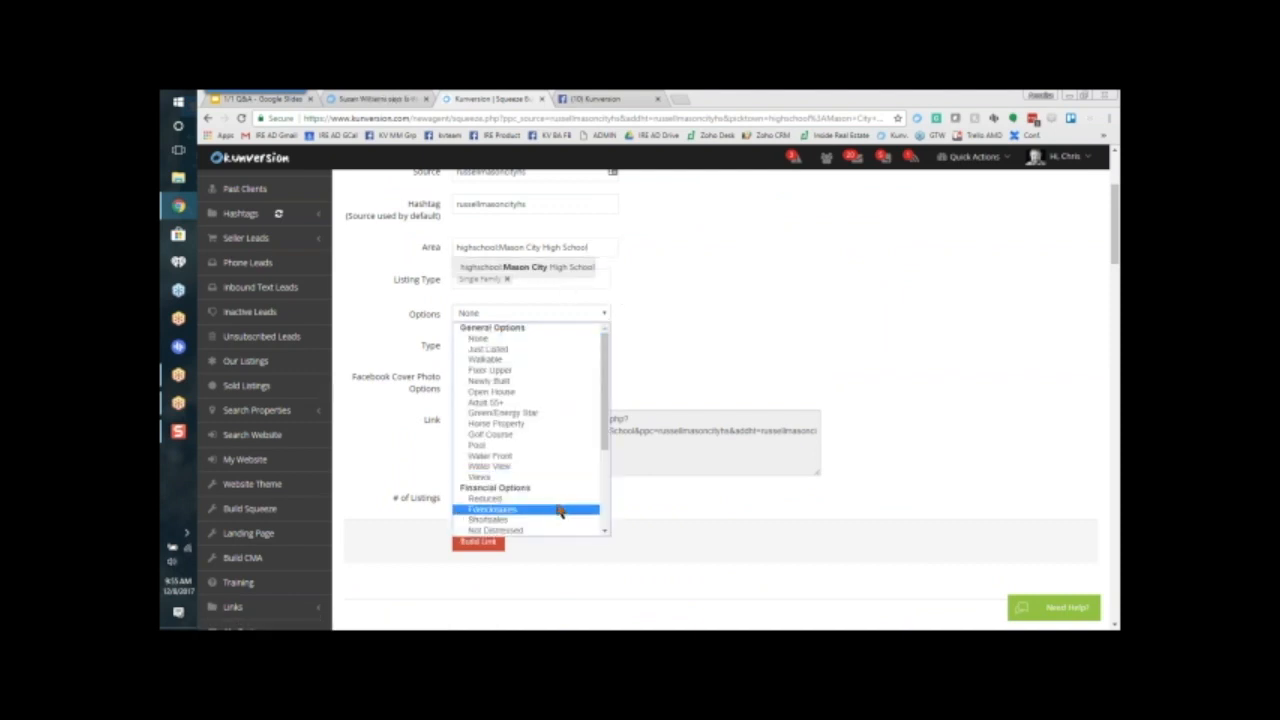
click(564, 499)
click(573, 349)
click(572, 360)
Step: Add Condos to the listing types beside Single Family
click(565, 280)
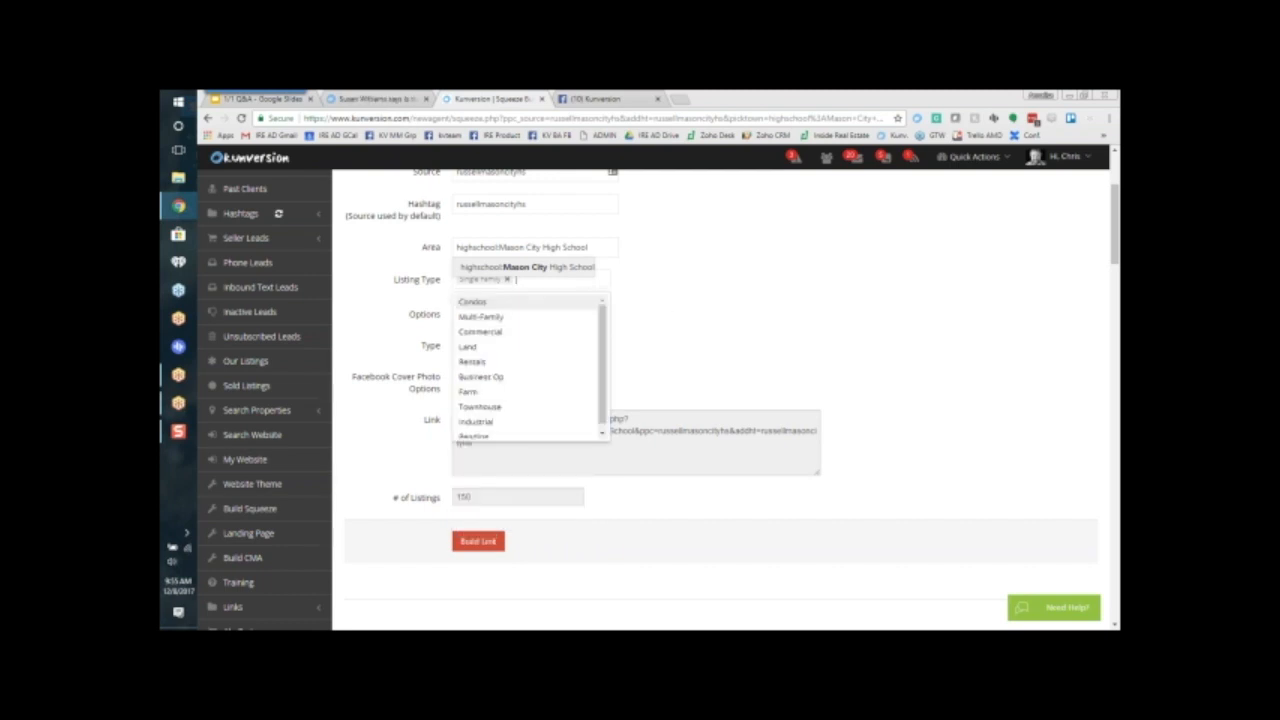
click(574, 301)
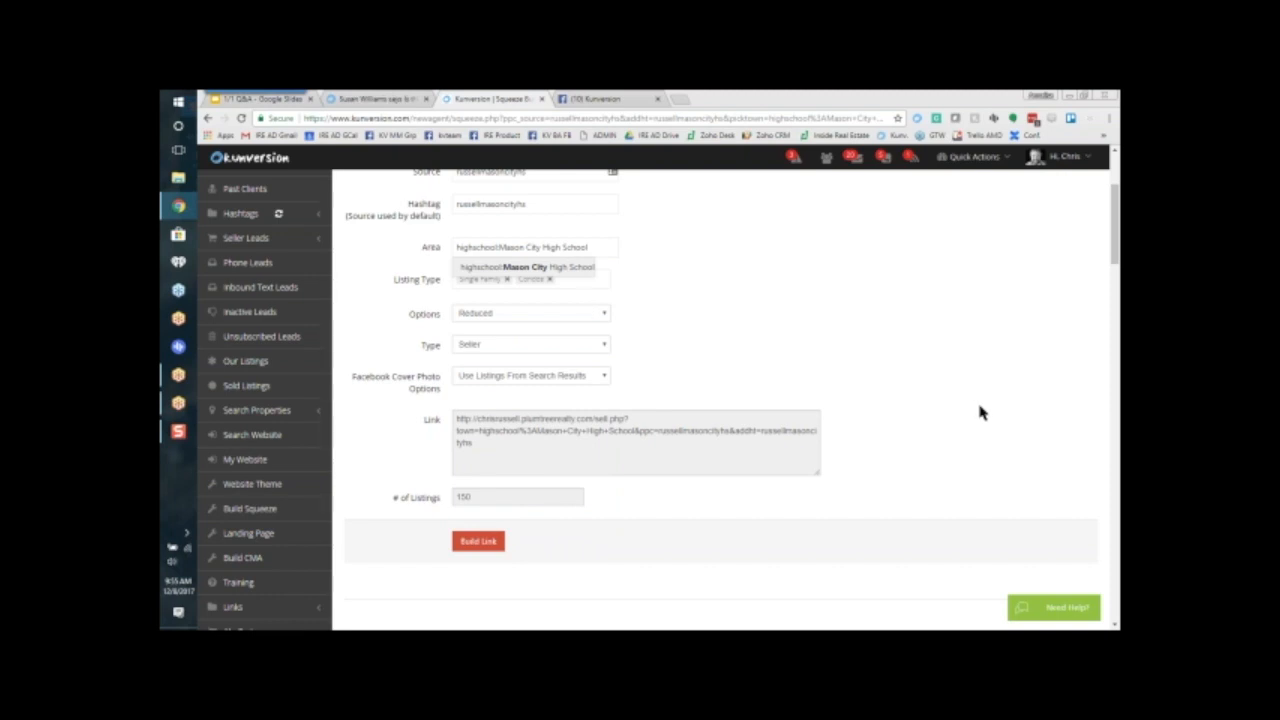
click(556, 566)
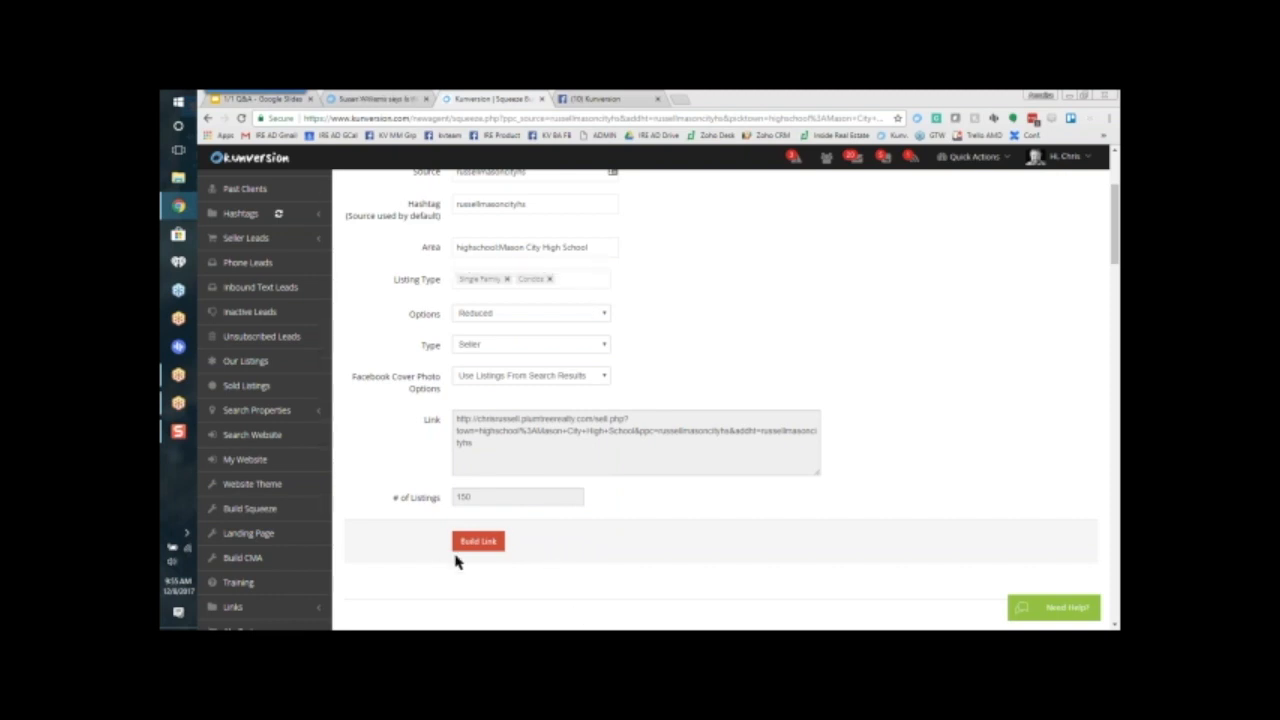
Step: Build the Seller link for reduced Mason City High School listings and review the result
click(476, 546)
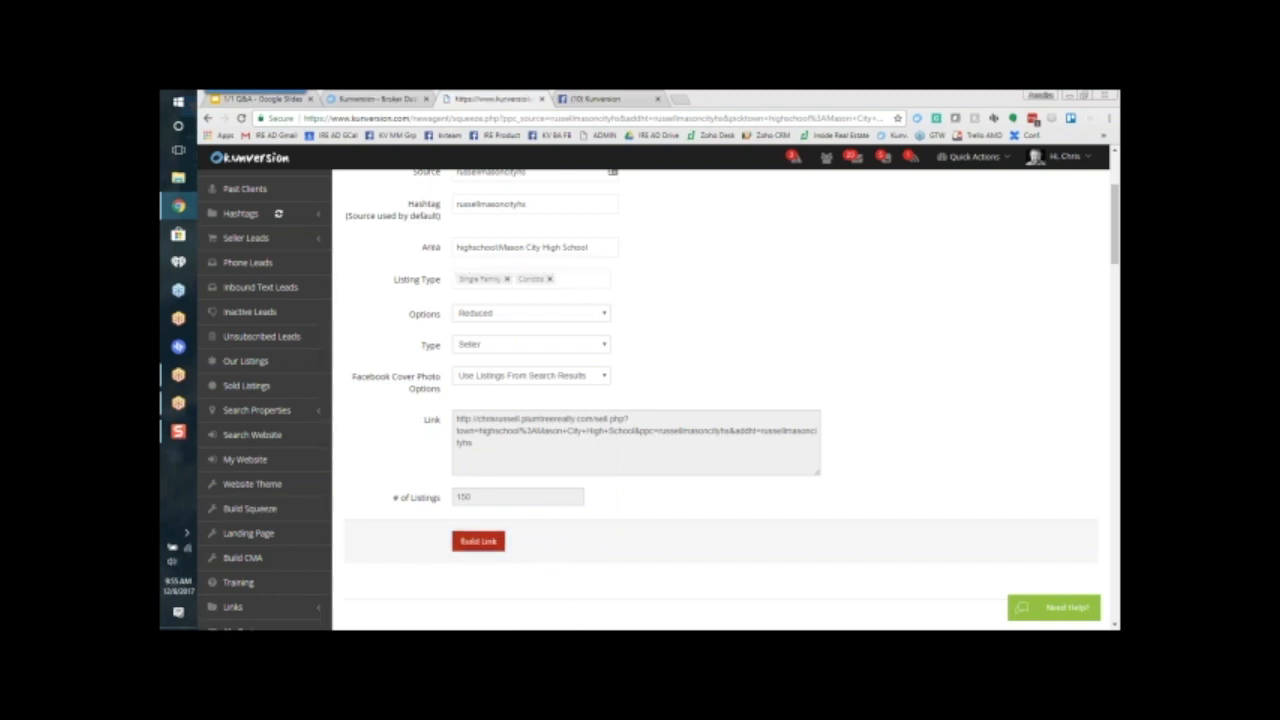
scroll(905, 431, down, 2)
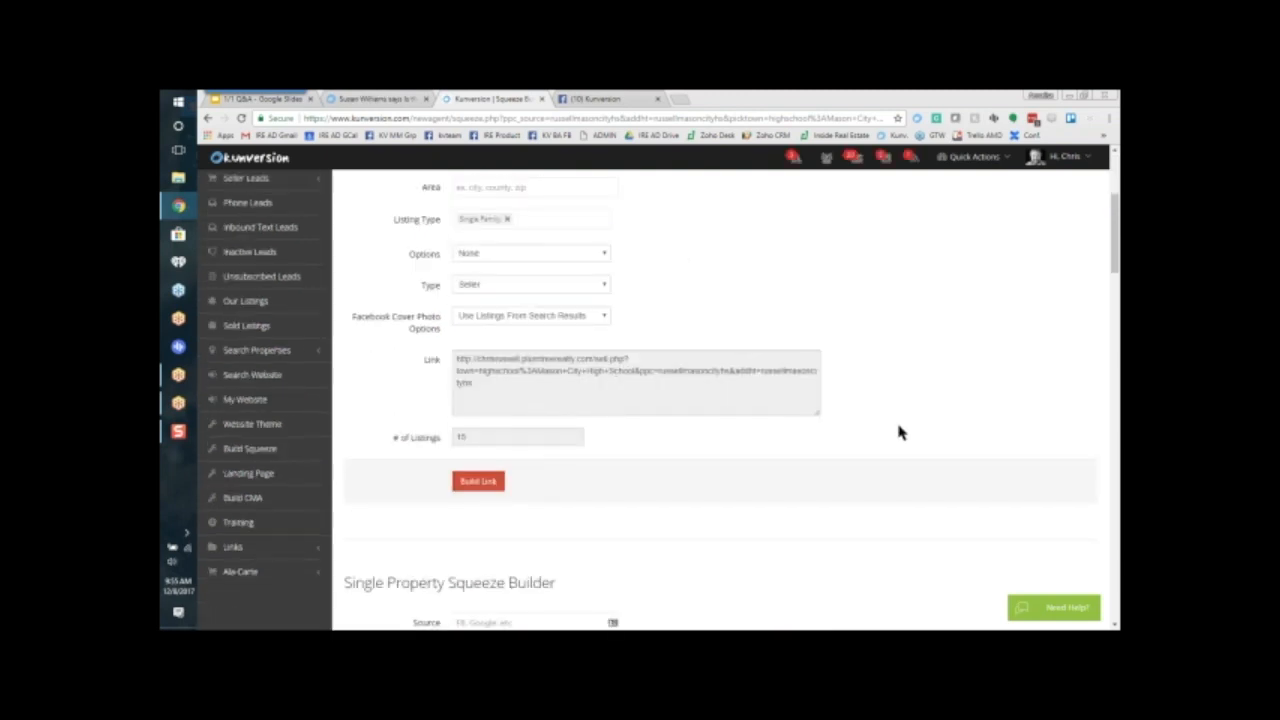
Step: Fill in the squeeze page's Area with highschool:Mason City High School and set its Type to Buyer
scroll(920, 388, up, 1)
scroll(885, 382, up, 1)
click(550, 308)
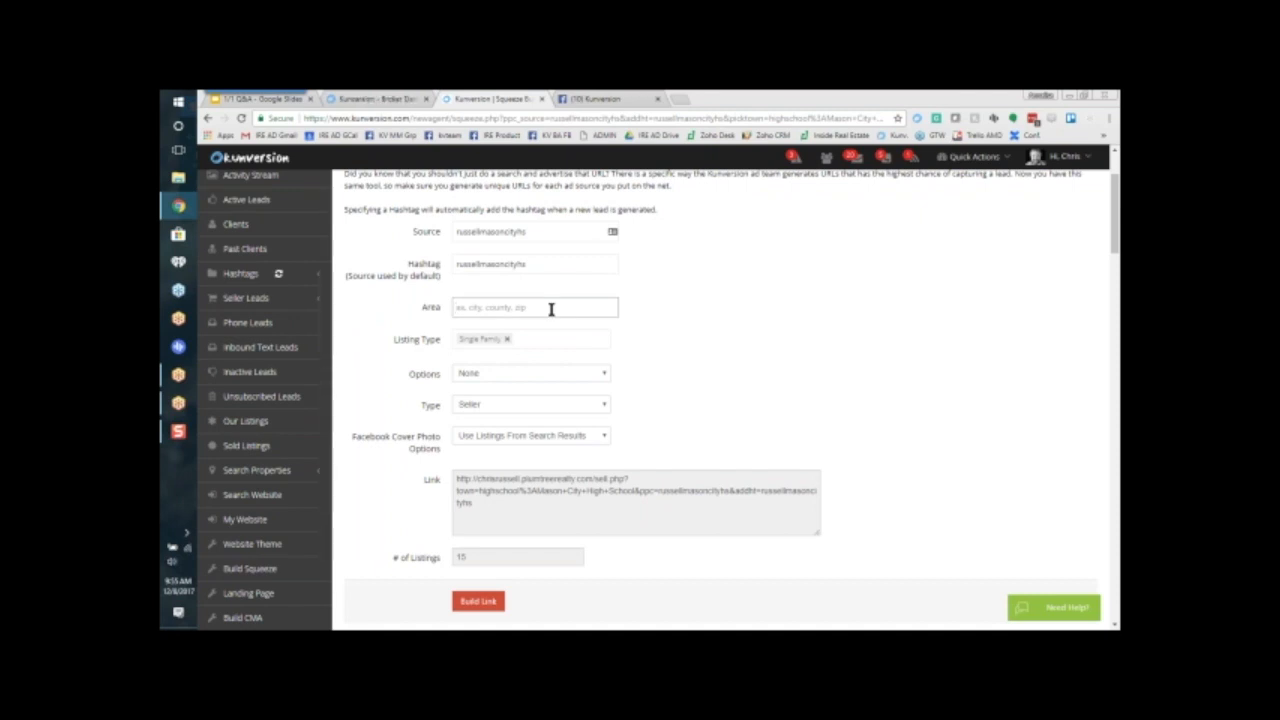
text(mason c)
click(548, 329)
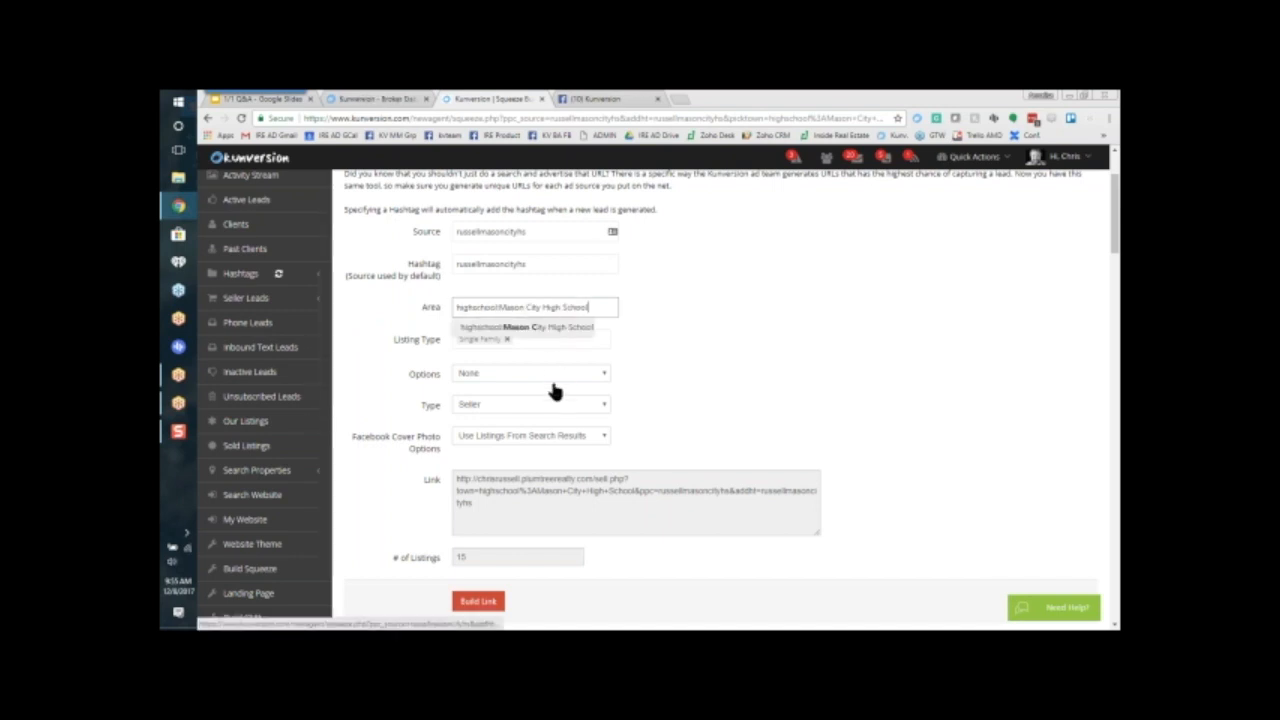
click(553, 404)
click(558, 418)
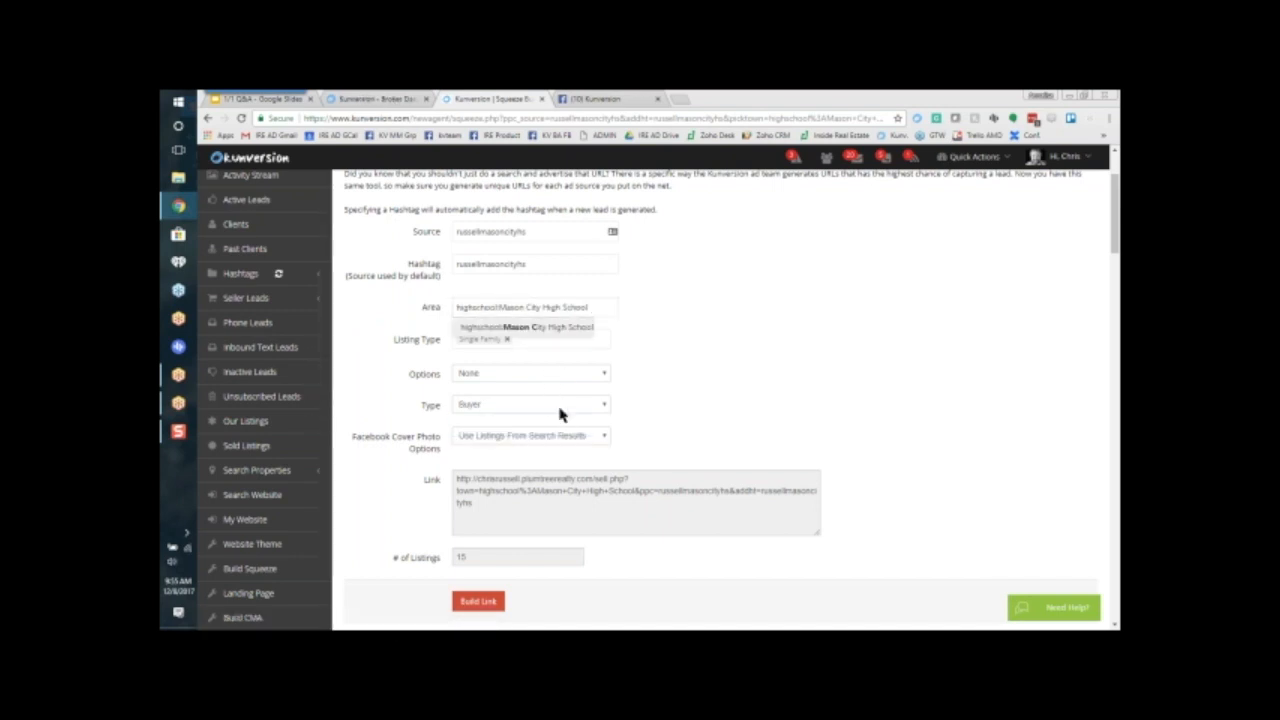
Step: Add Condos to the listing types beside Single Family and set Options to Reduced
click(597, 340)
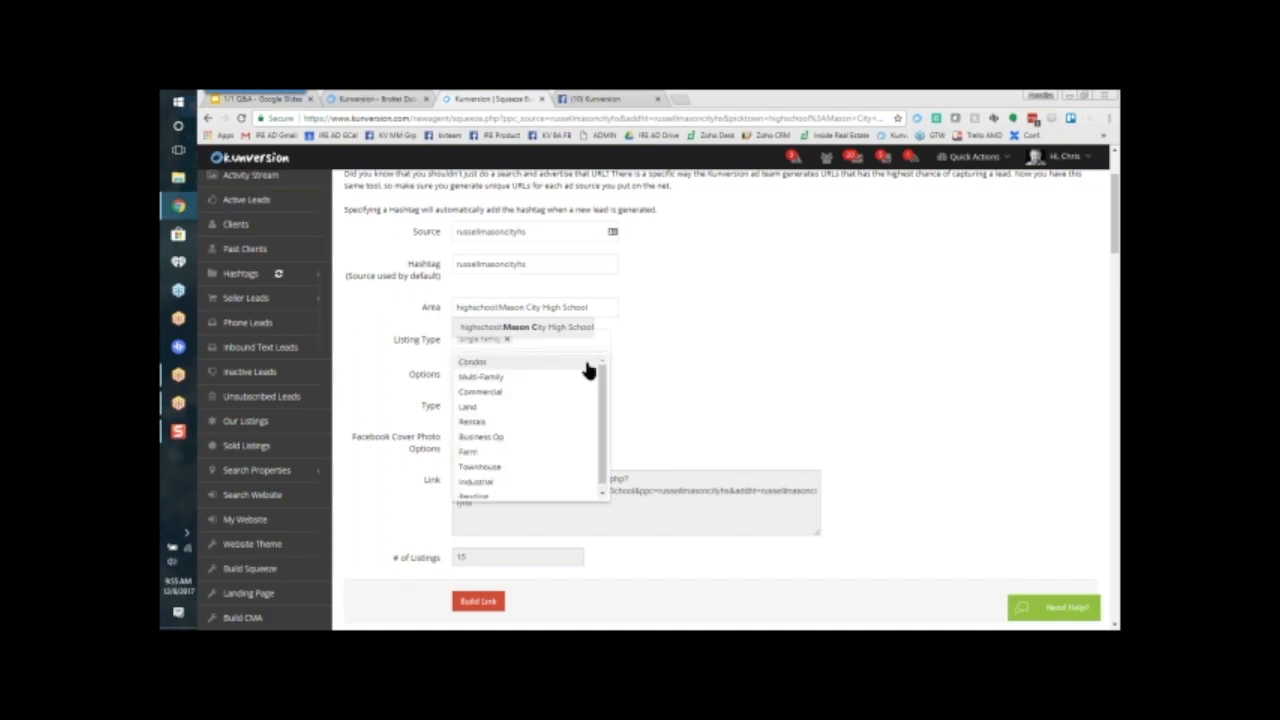
click(589, 364)
click(568, 373)
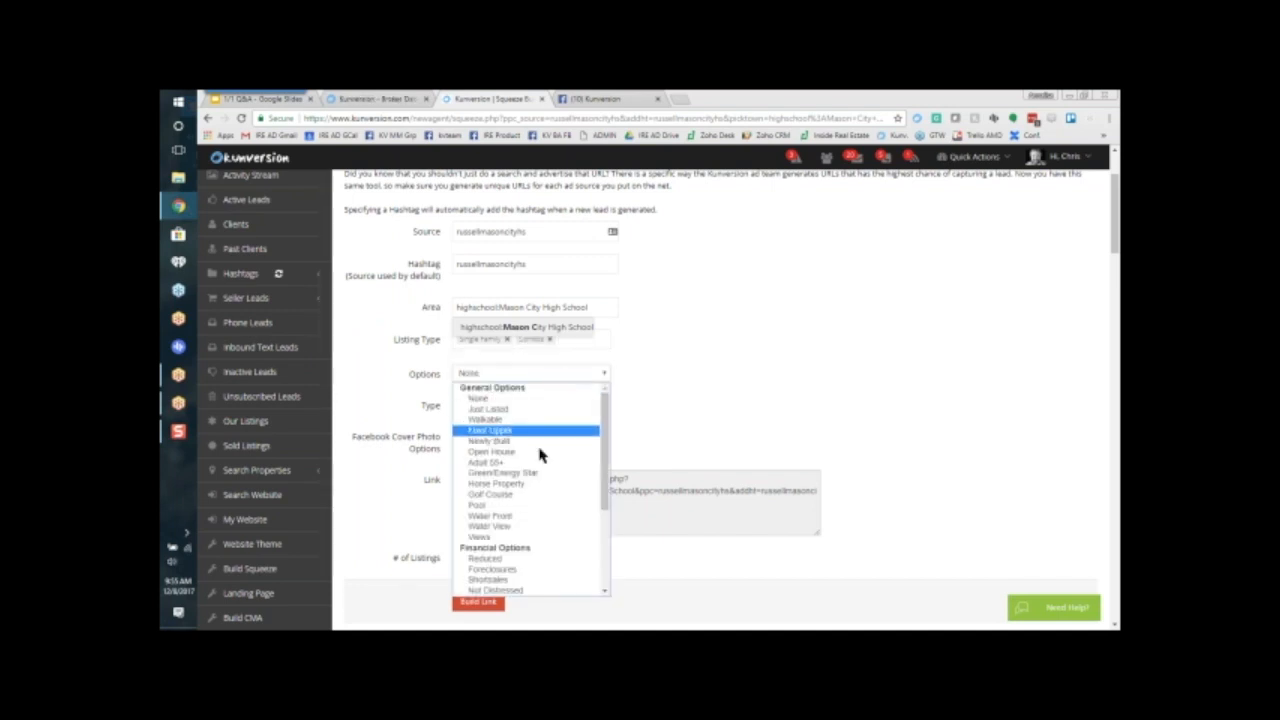
click(521, 558)
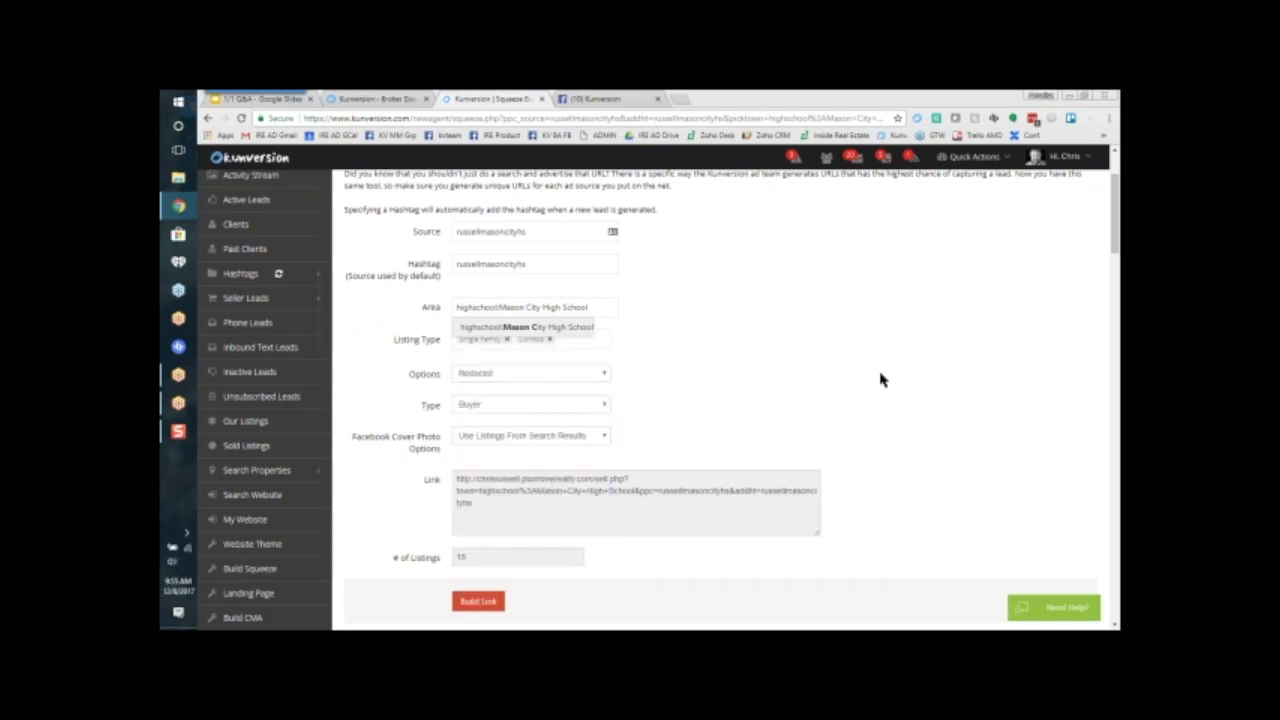
click(585, 330)
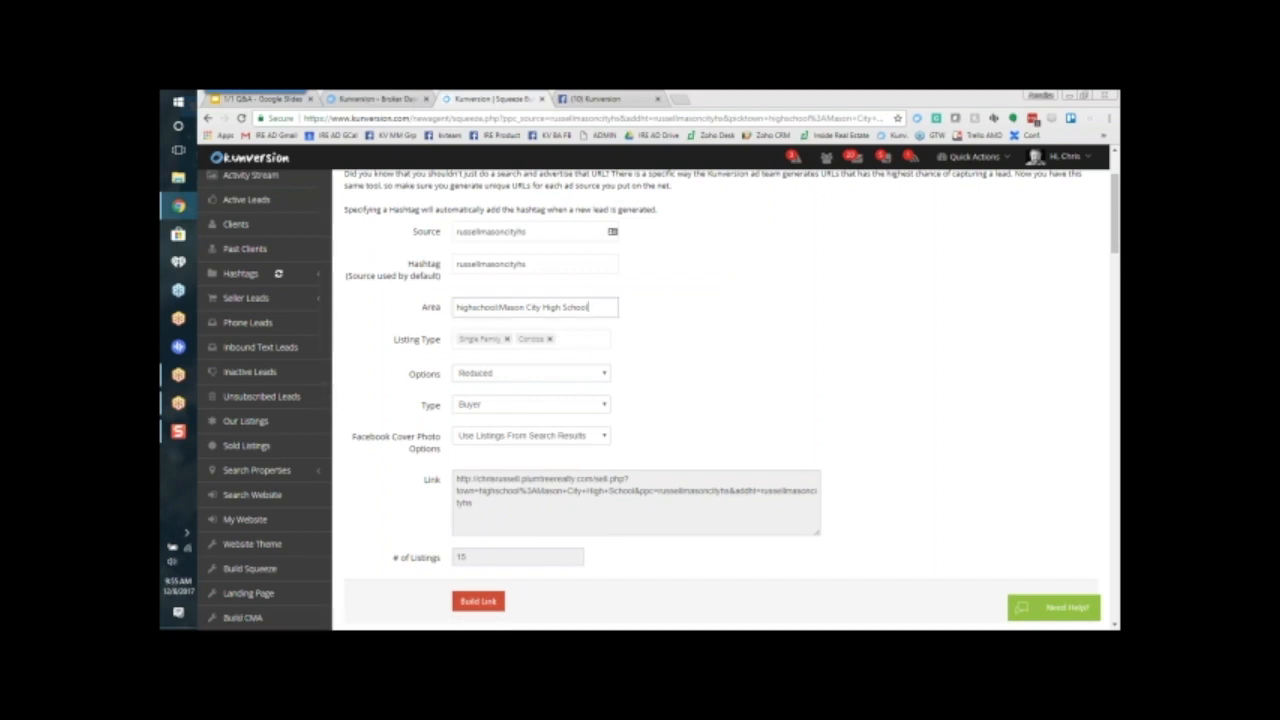
Step: Build the Buyer link for reduced Mason City High School listings and copy the complete generated URL
click(478, 601)
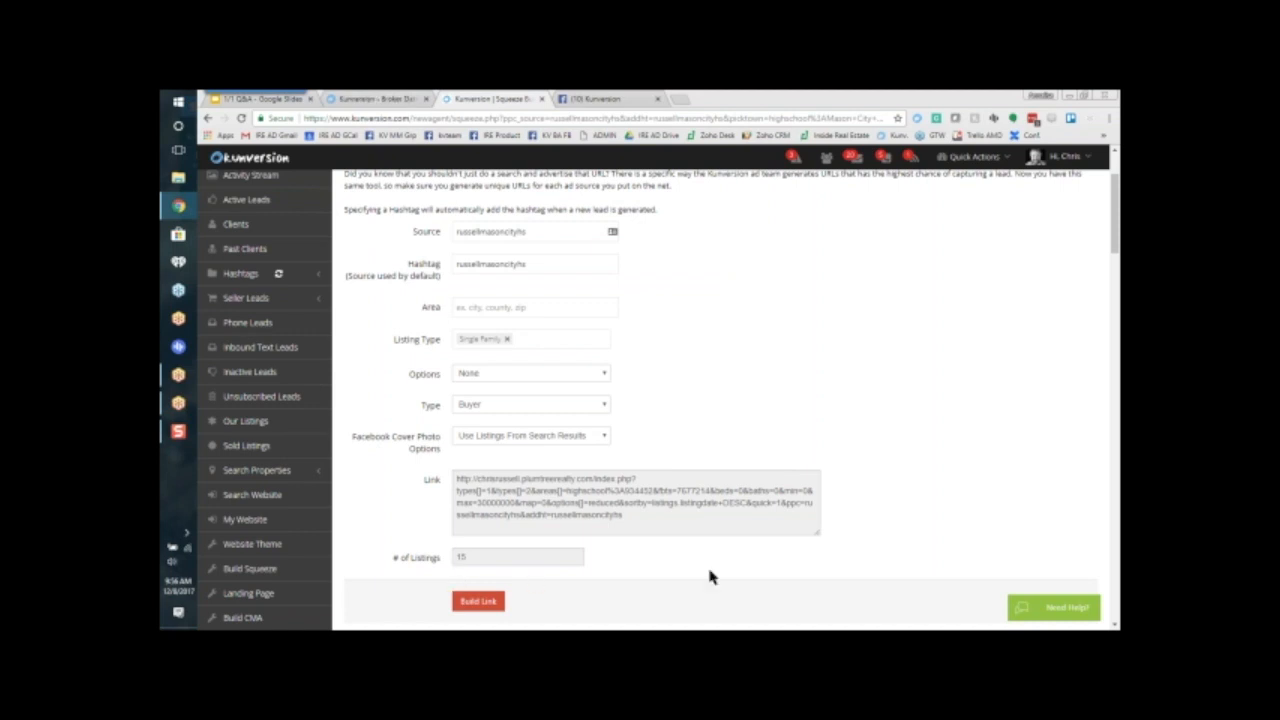
drag(654, 514, 527, 468)
right_click(504, 480)
click(512, 491)
click(678, 549)
mouse_move(646, 515)
mouse_down()
mouse_move(457, 517)
mouse_move(455, 480)
mouse_up()
right_click(479, 490)
click(490, 491)
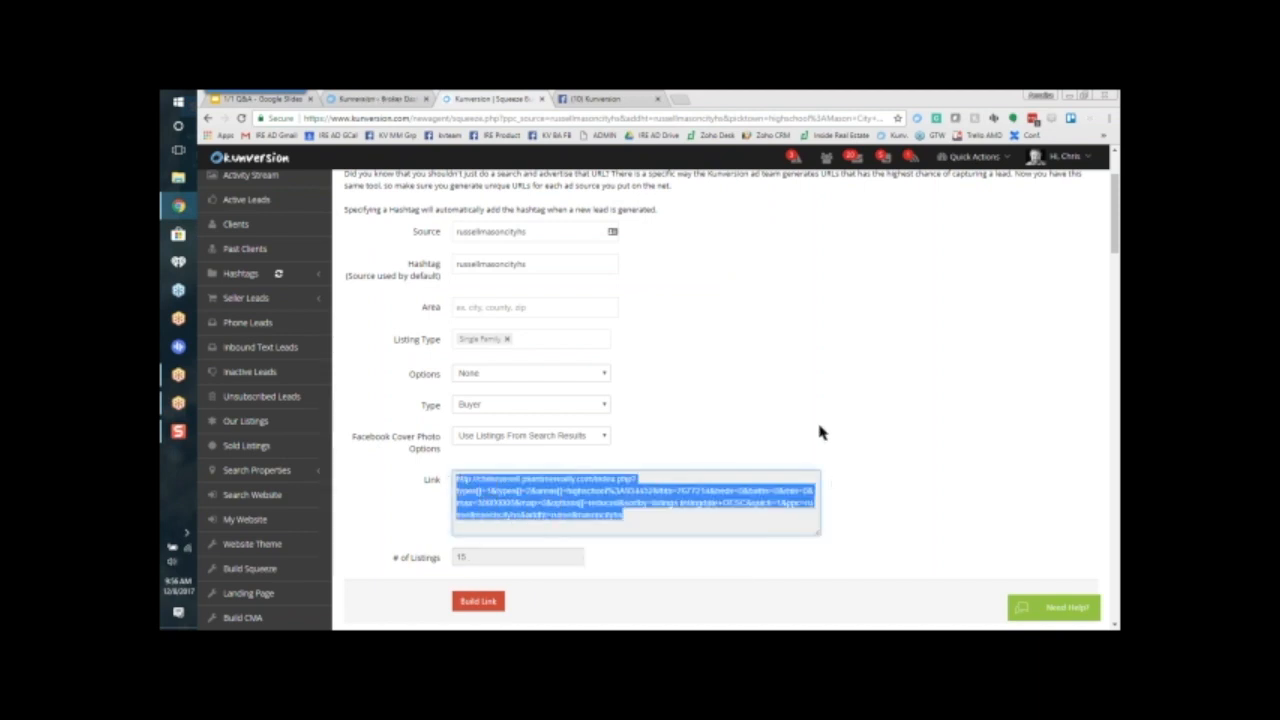
Step: Switch to the Kunversion Facebook group and replace the seller link in the post draft with the copied buyer link
click(598, 104)
scroll(565, 370, up, 7)
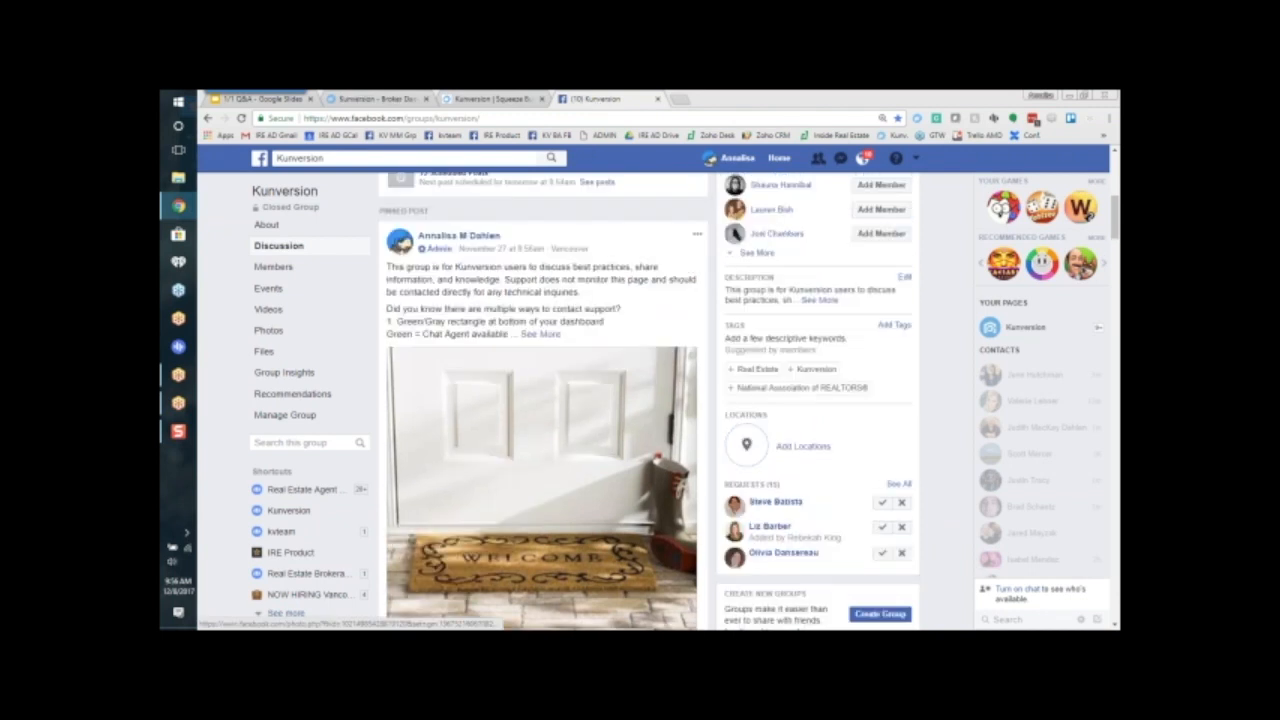
drag(588, 343, 421, 310)
click(694, 381)
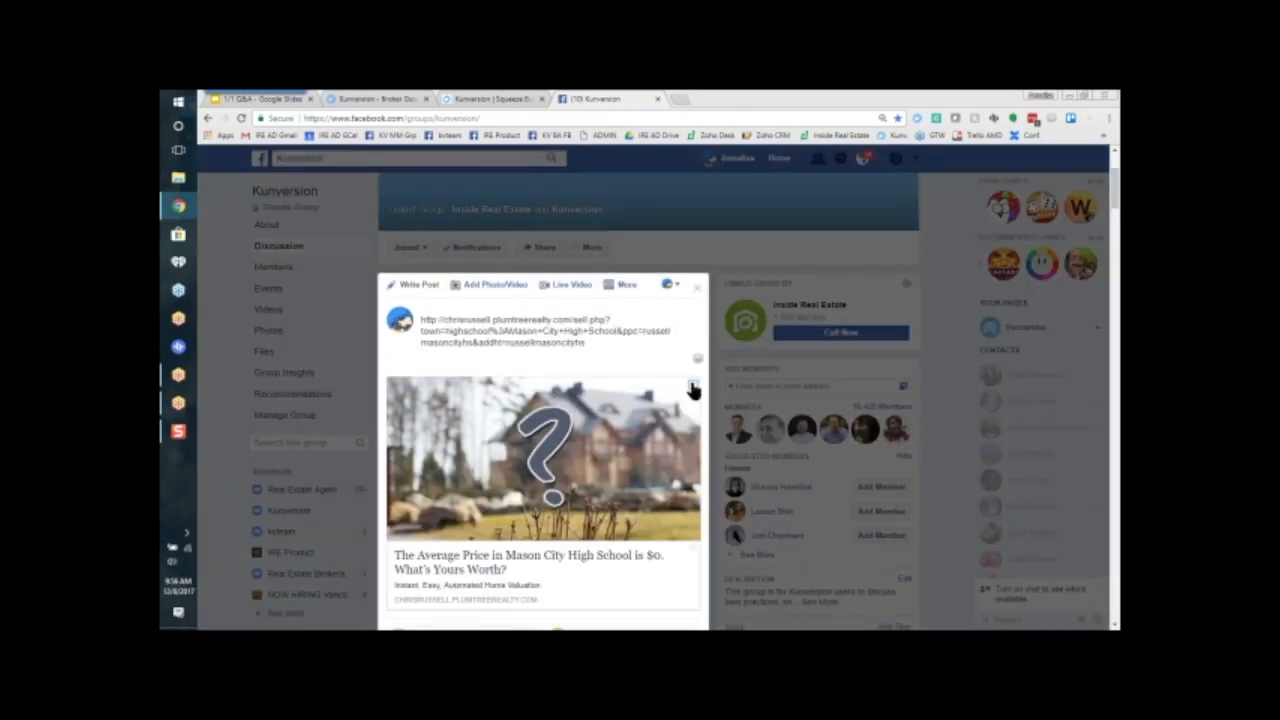
drag(425, 316, 597, 343)
right_click(525, 332)
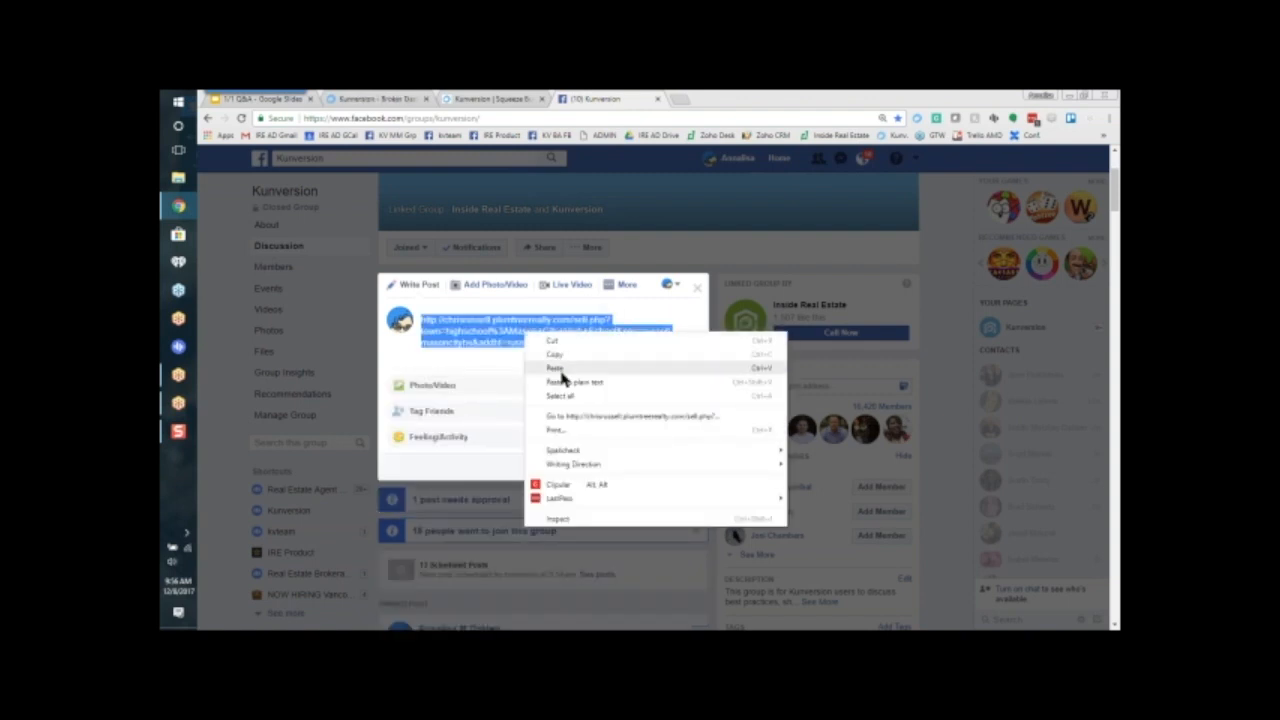
click(556, 368)
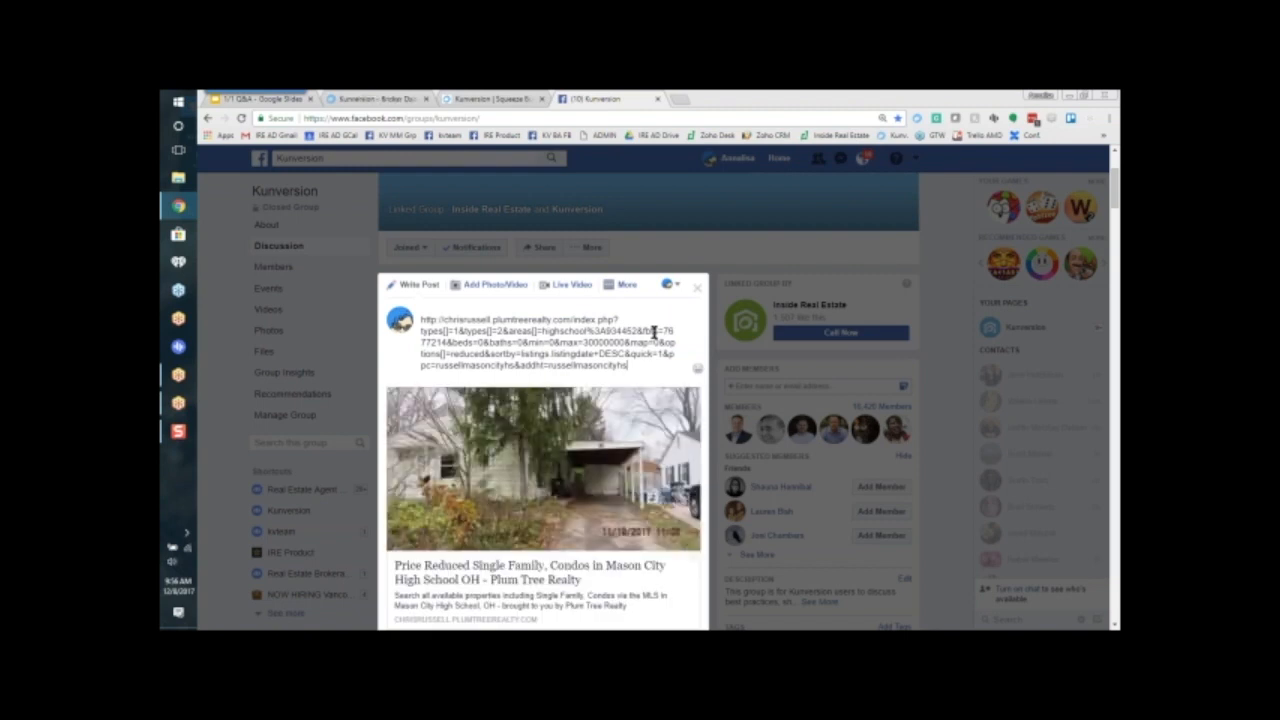
Step: Review the buyer link preview and remove the URL text from the post draft, keeping the preview attached
scroll(654, 332, down, 1)
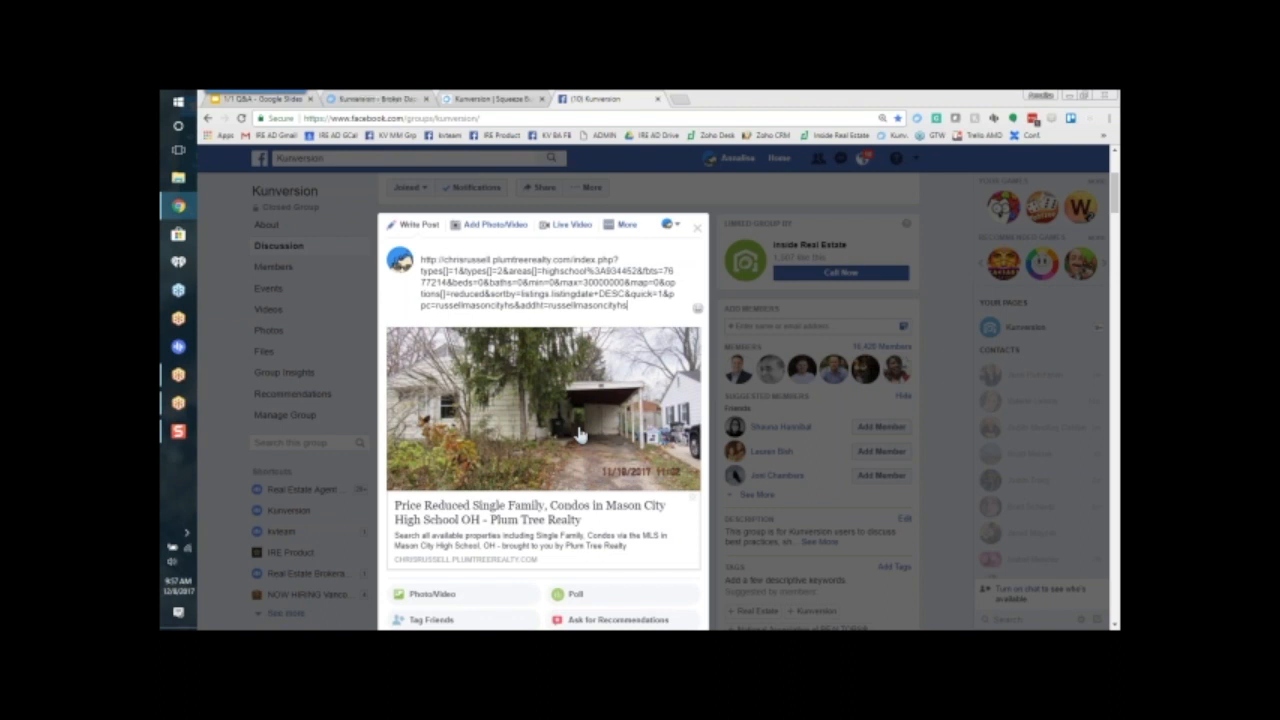
scroll(578, 436, down, 1)
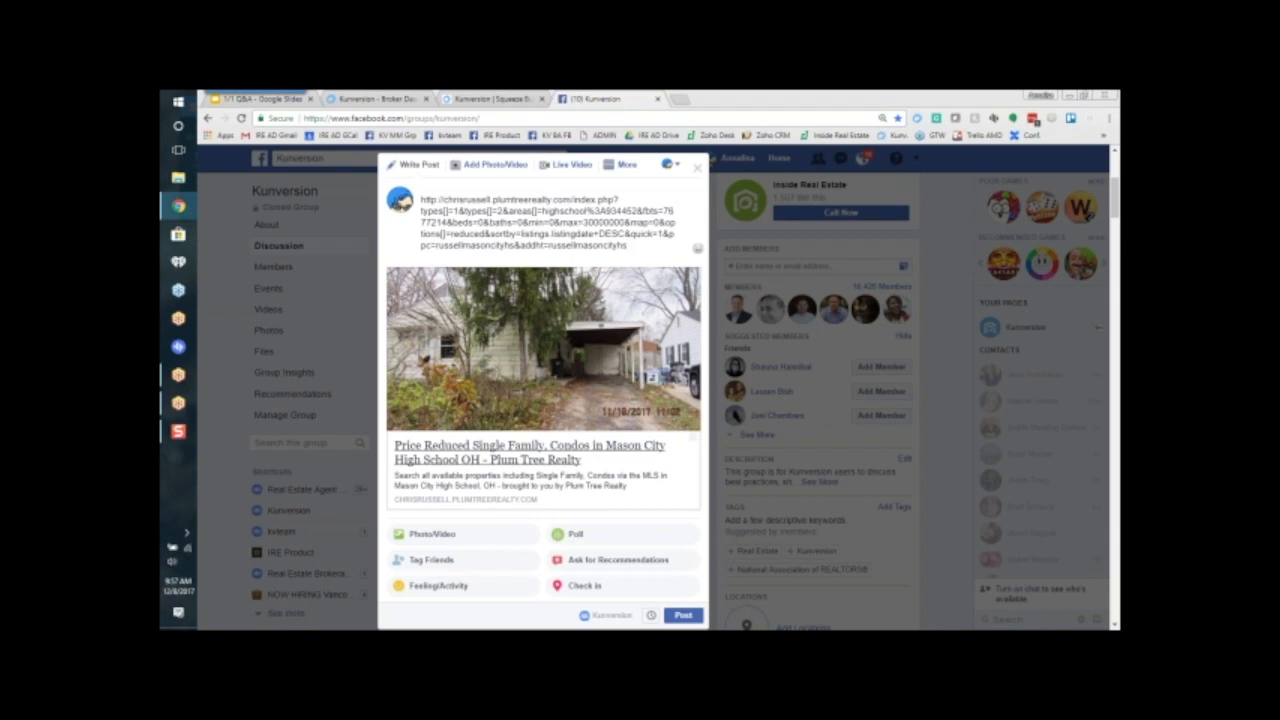
scroll(543, 380, up, 1)
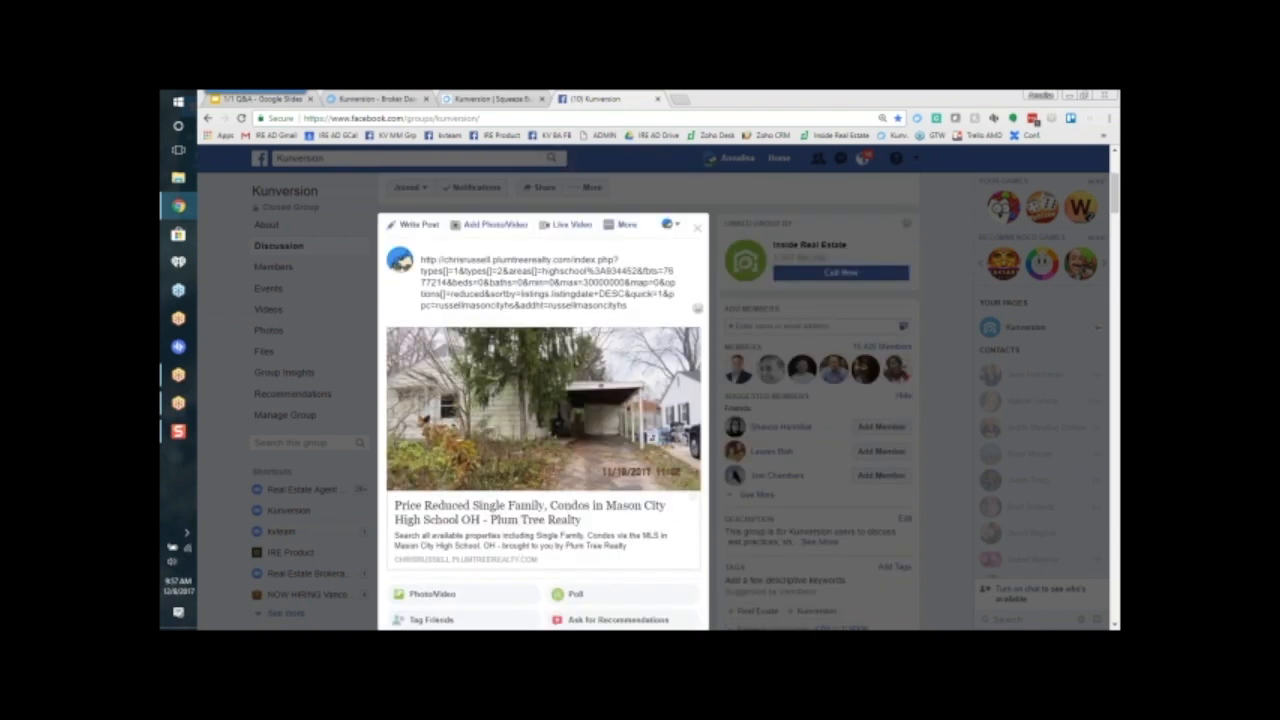
drag(635, 308, 420, 259)
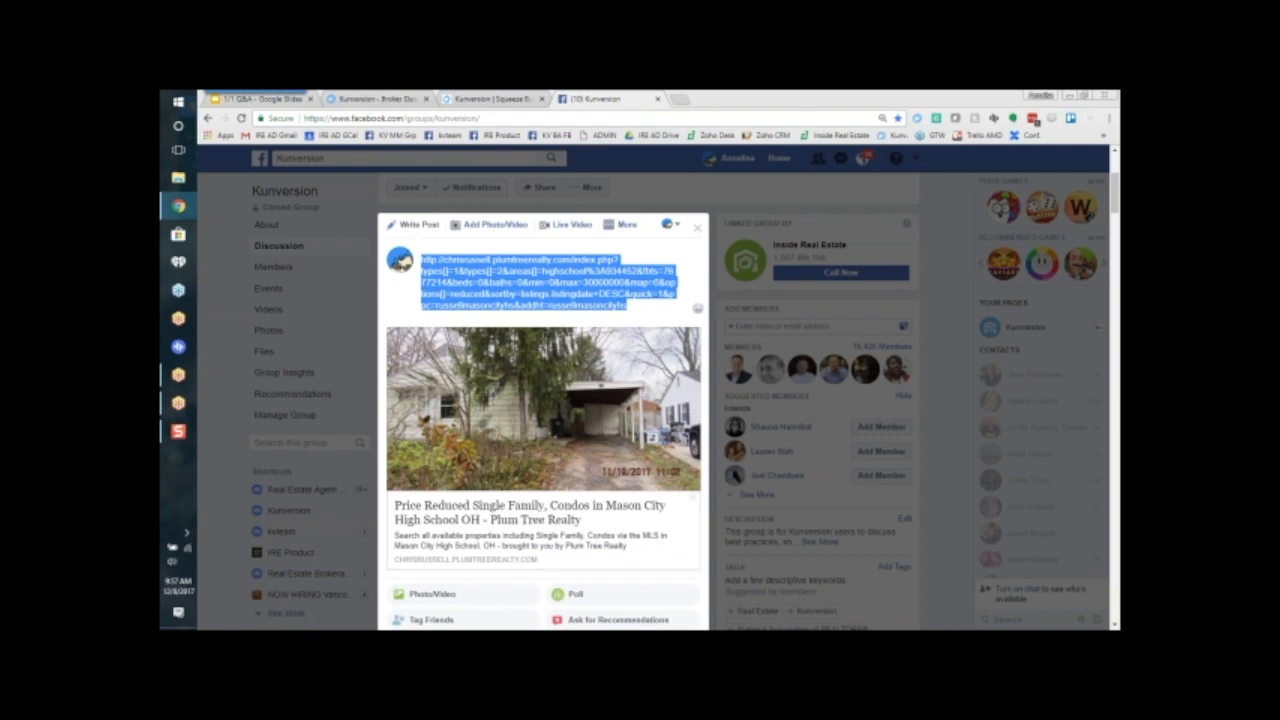
key(BackSpace)
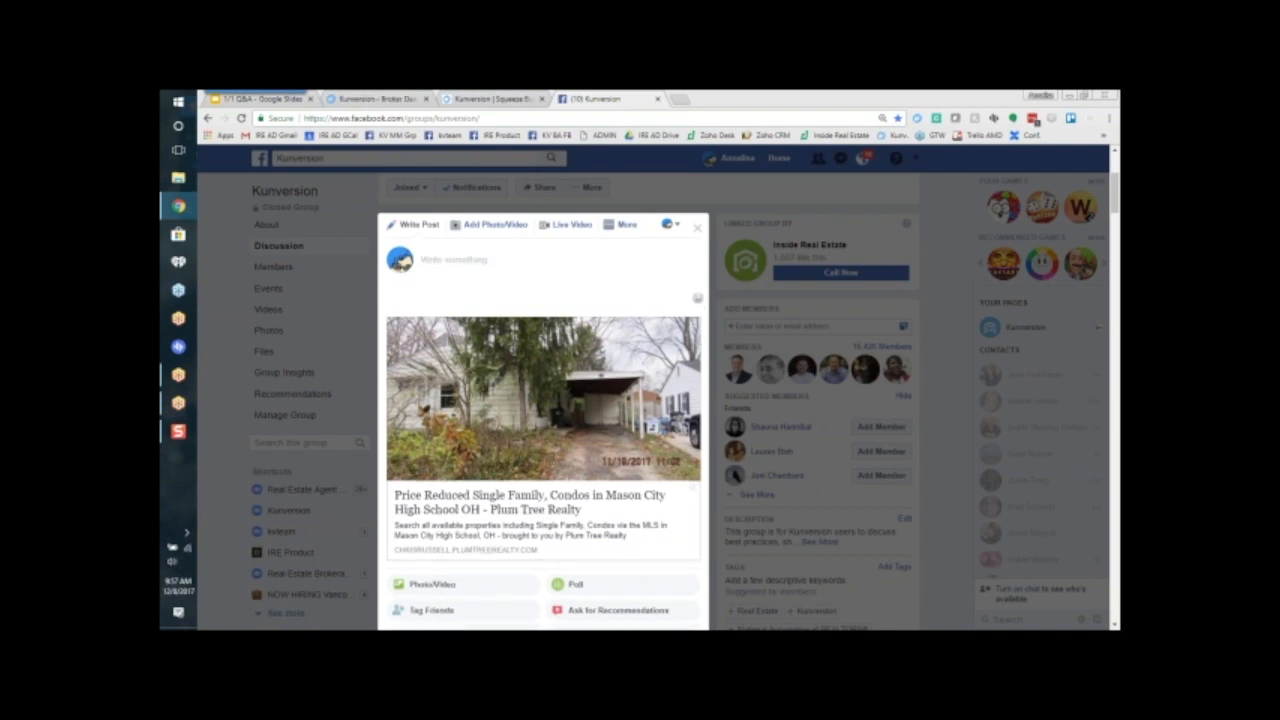
Step: Write "example for Plum Tree" as the post text and publish it to the group
text(example for Plum tree)
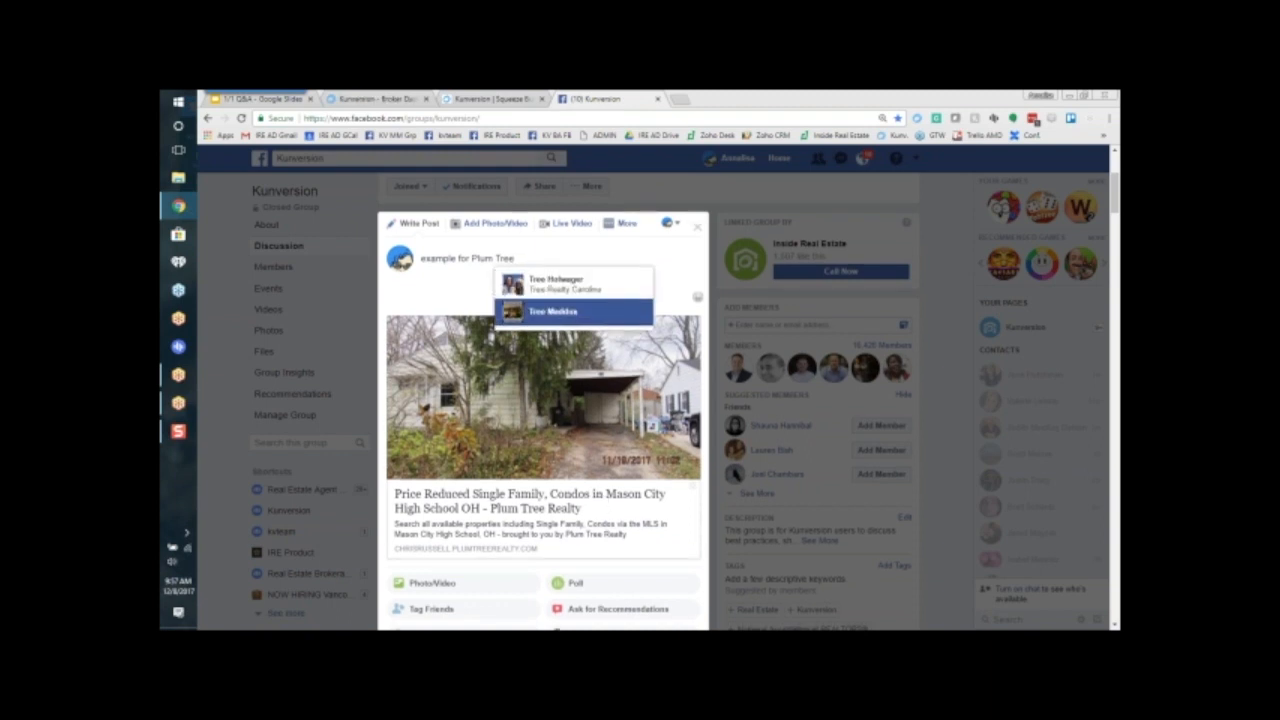
scroll(630, 485, down, 3)
click(678, 492)
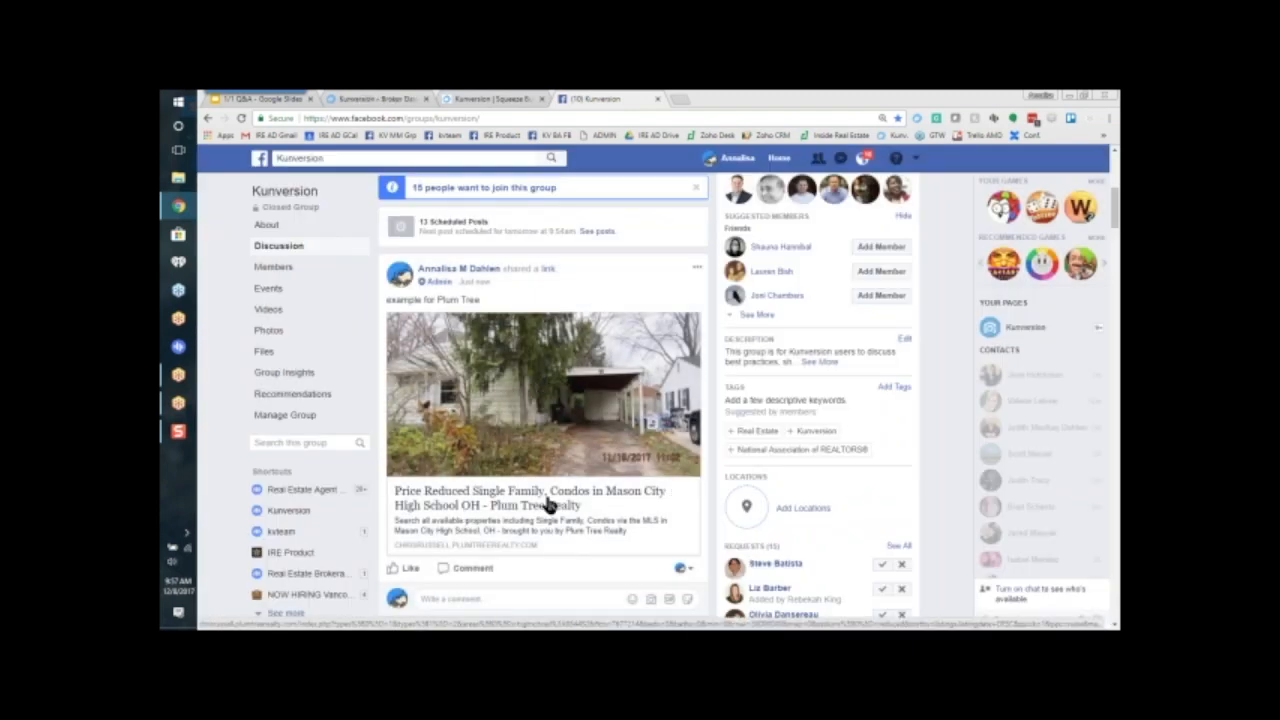
Step: Open the published listing link, examine its result count, and return to the squeeze page builder
click(500, 508)
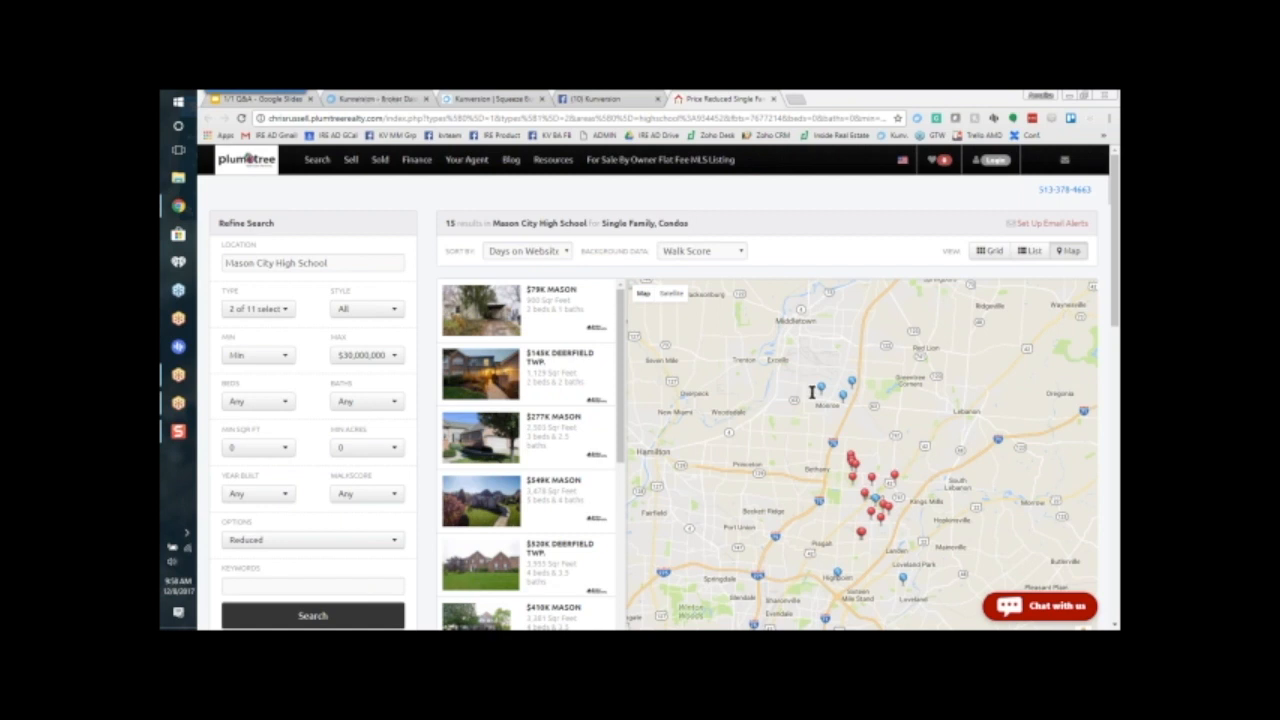
drag(445, 224, 460, 223)
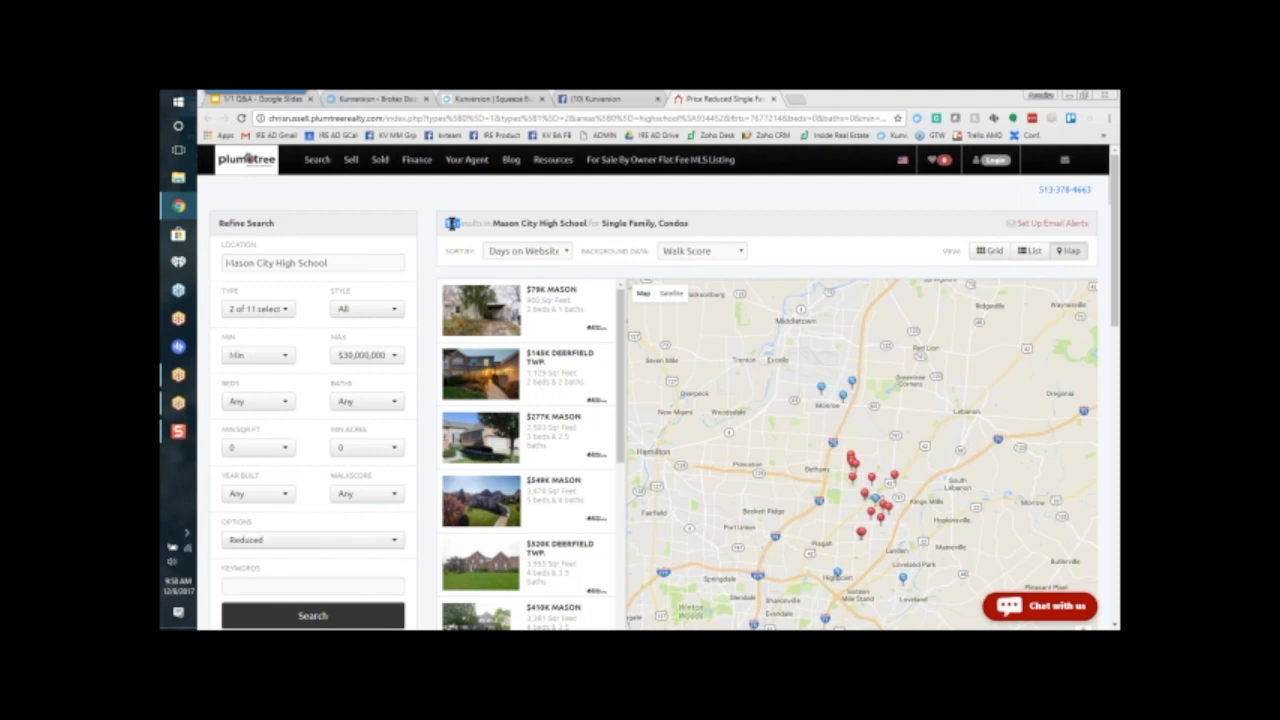
click(461, 99)
click(790, 235)
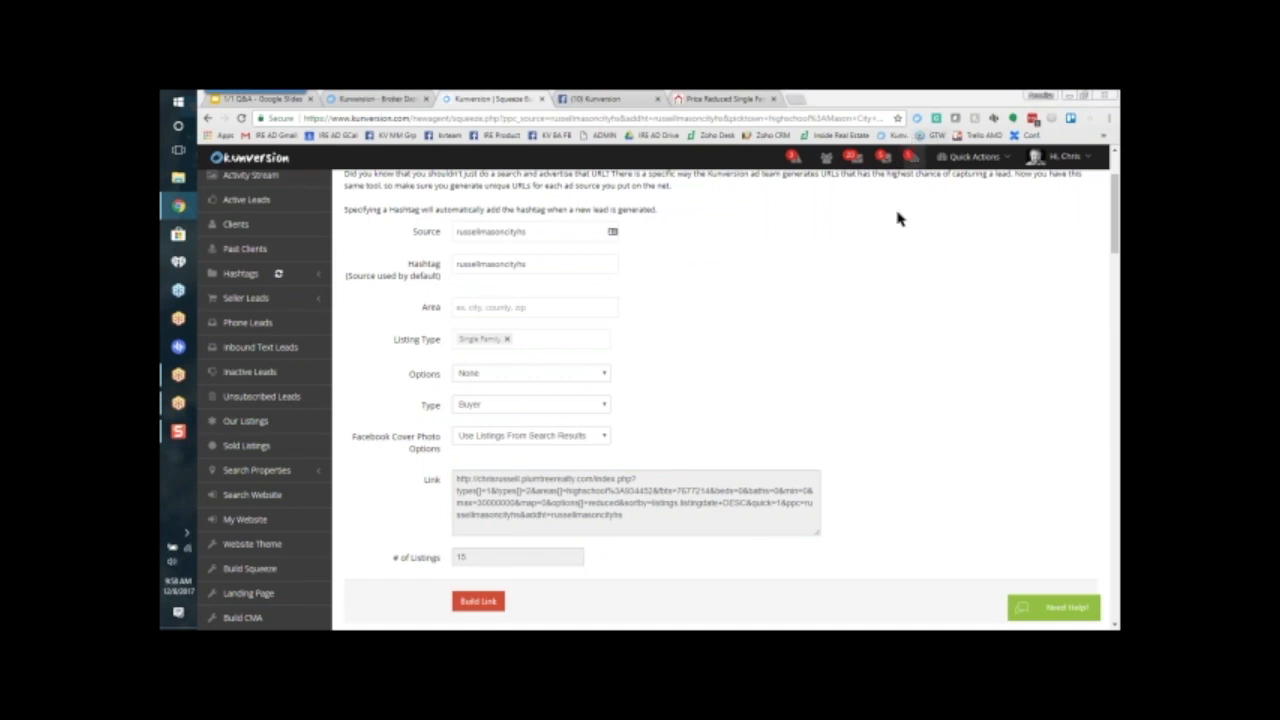
Step: Set the Area of another squeeze link to city:Cleves
click(519, 308)
text(mas)
key(BackSpace)
key(BackSpace)
key(BackSpace)
text(cle)
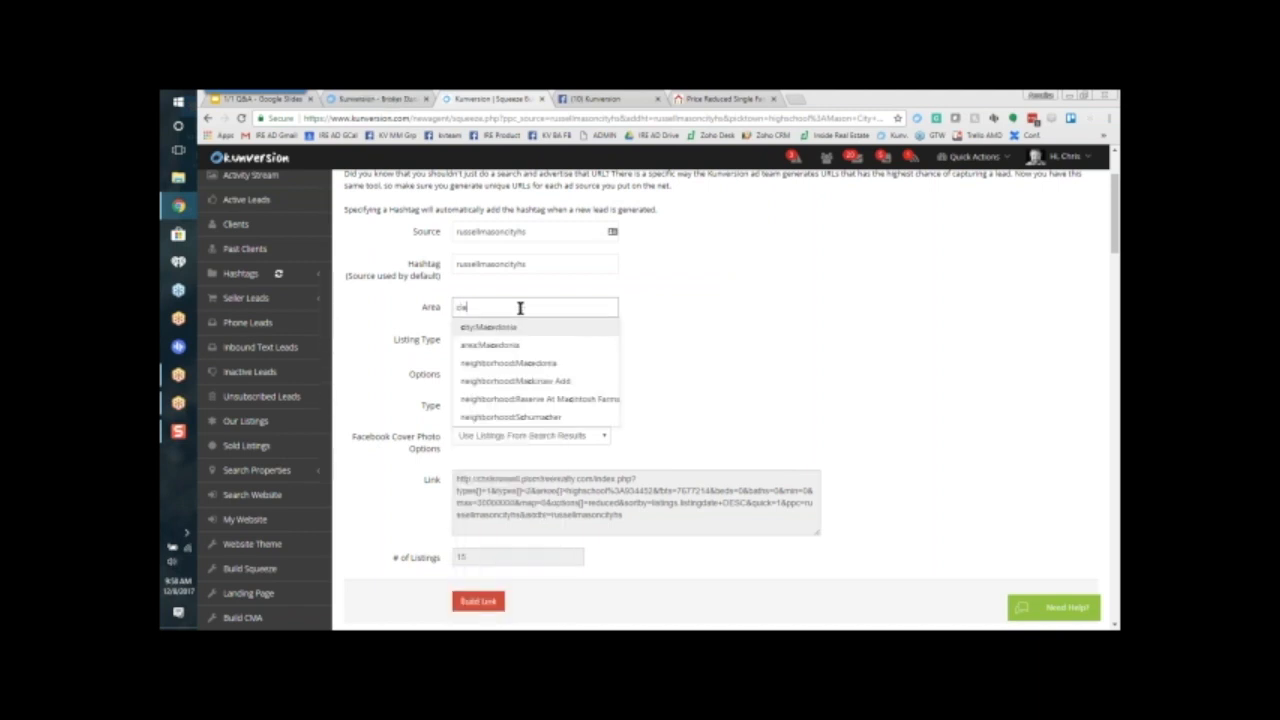
text(a)
text(vel)
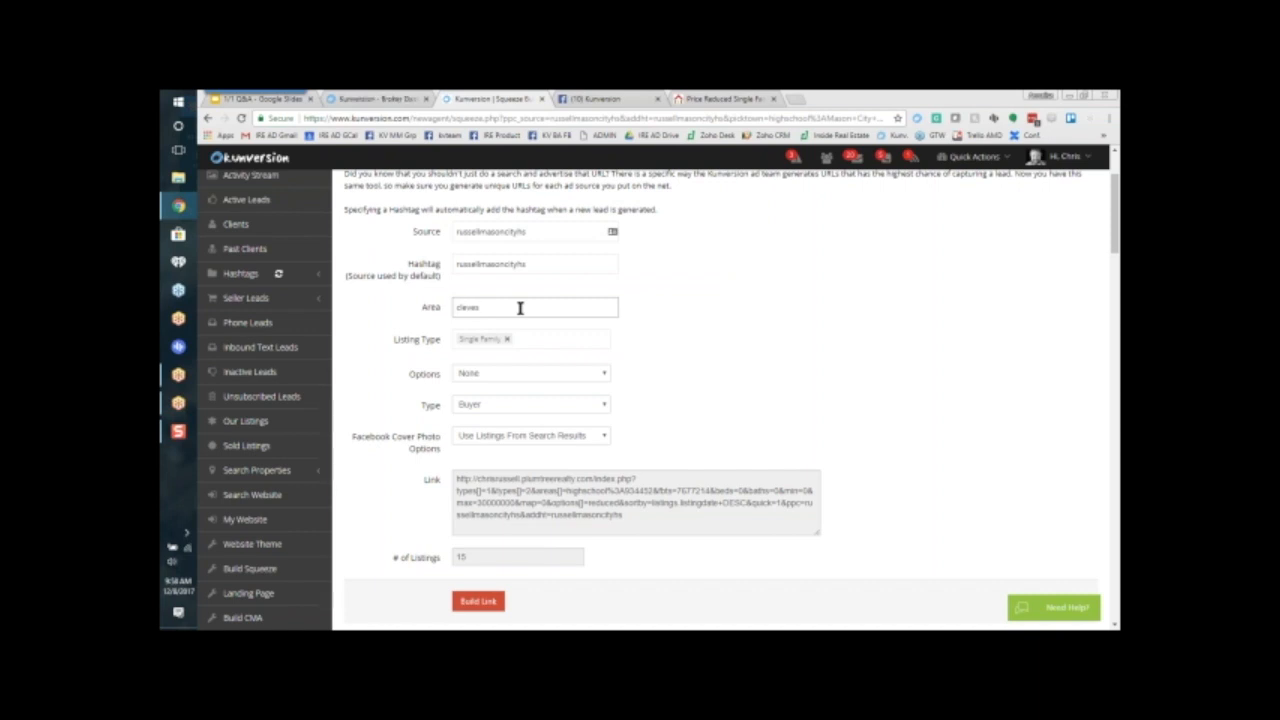
click(510, 341)
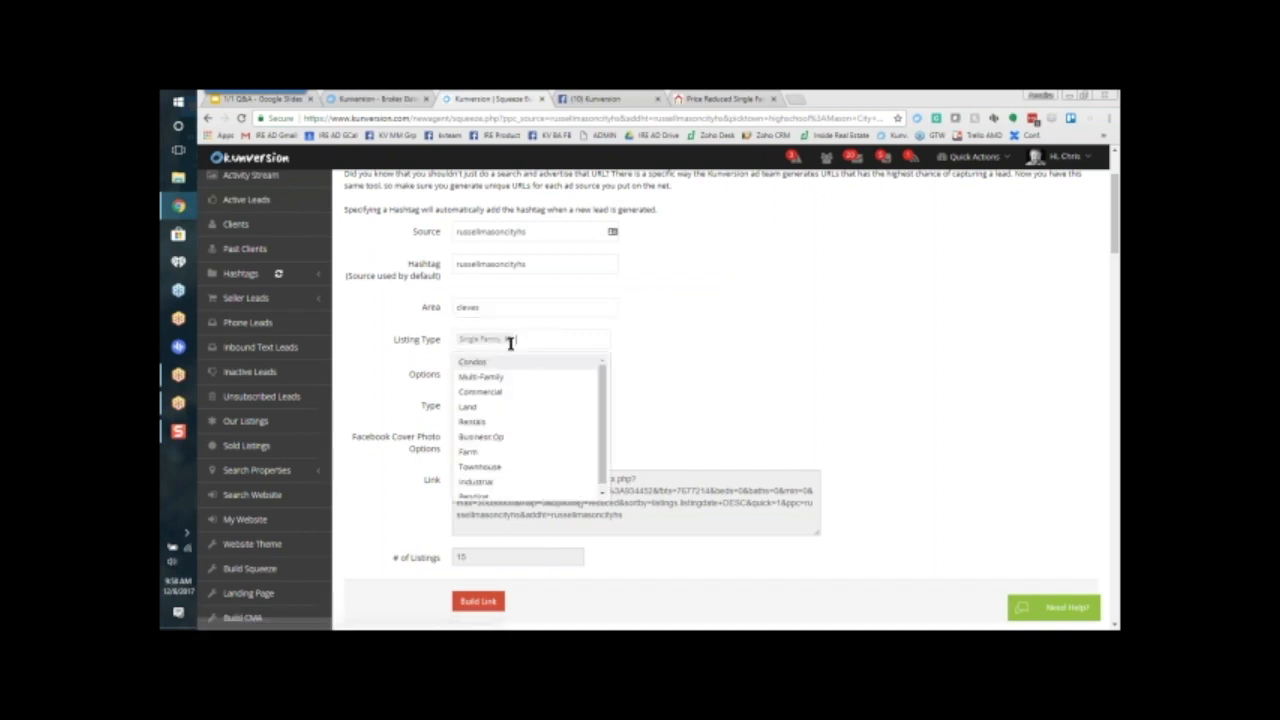
click(508, 308)
click(484, 327)
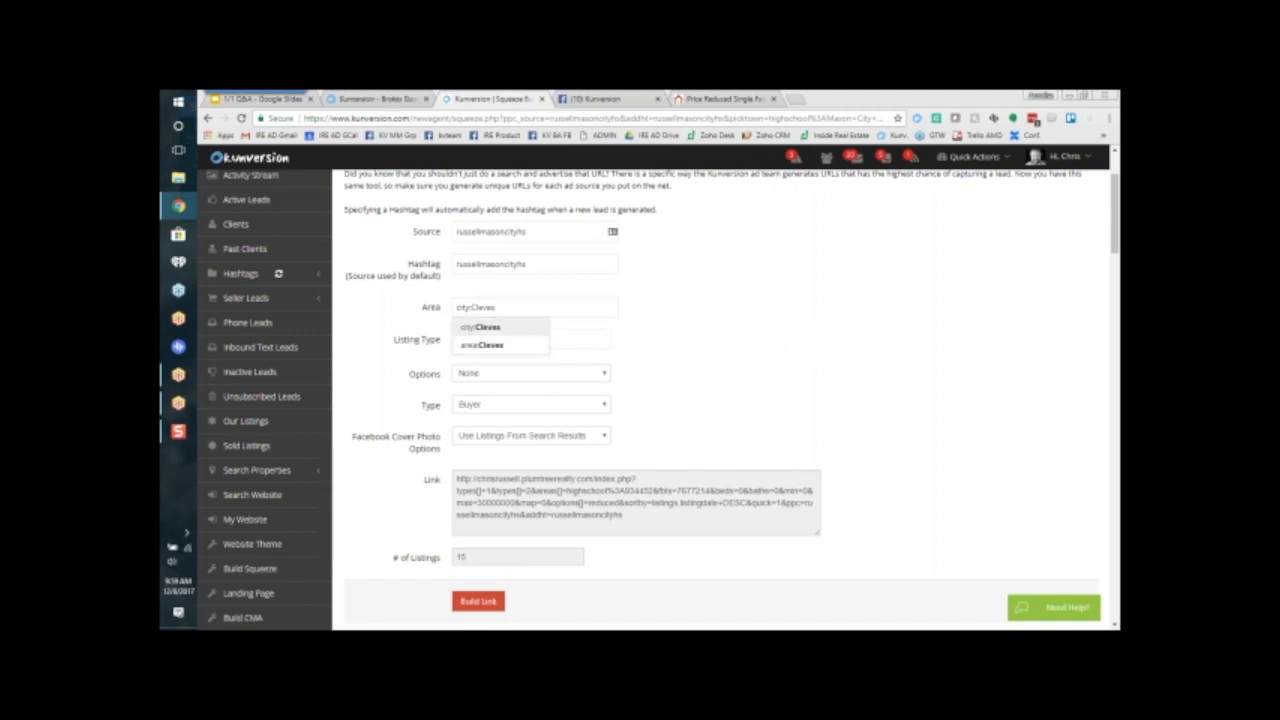
Step: Build the Buyer link for Single Family listings in Cleves and review the generated link and listing count
click(466, 599)
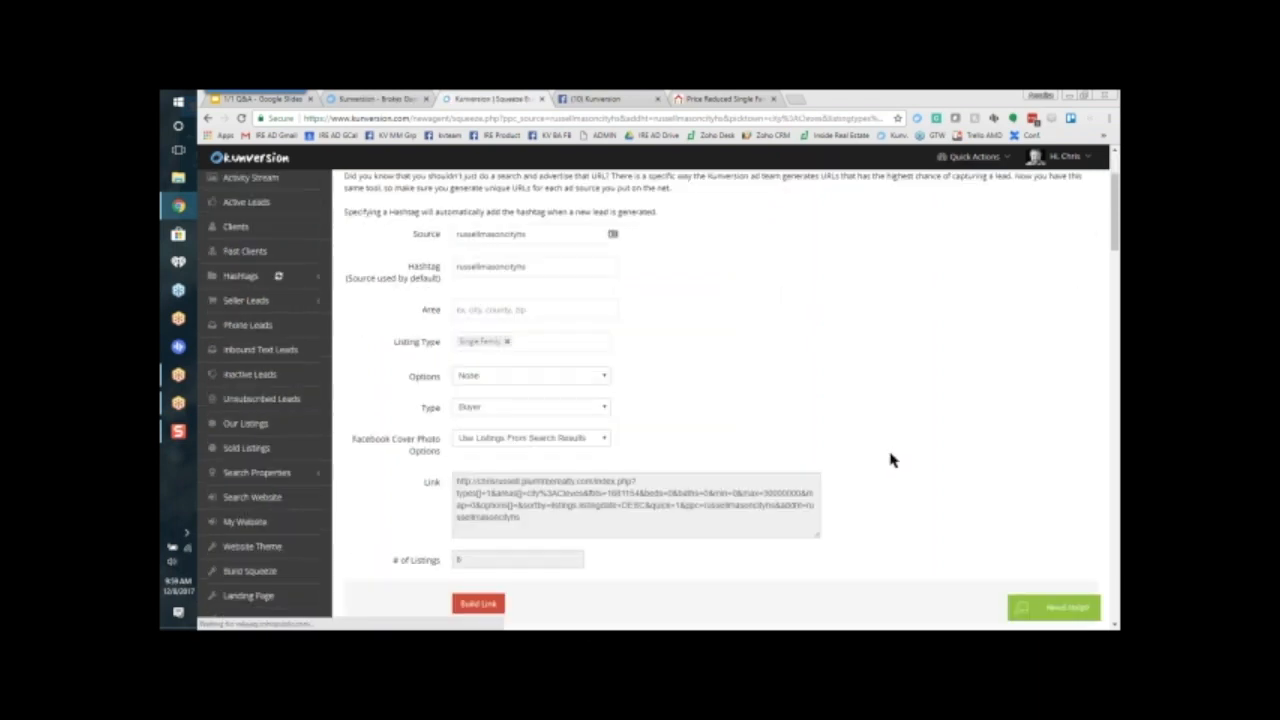
scroll(892, 459, down, 2)
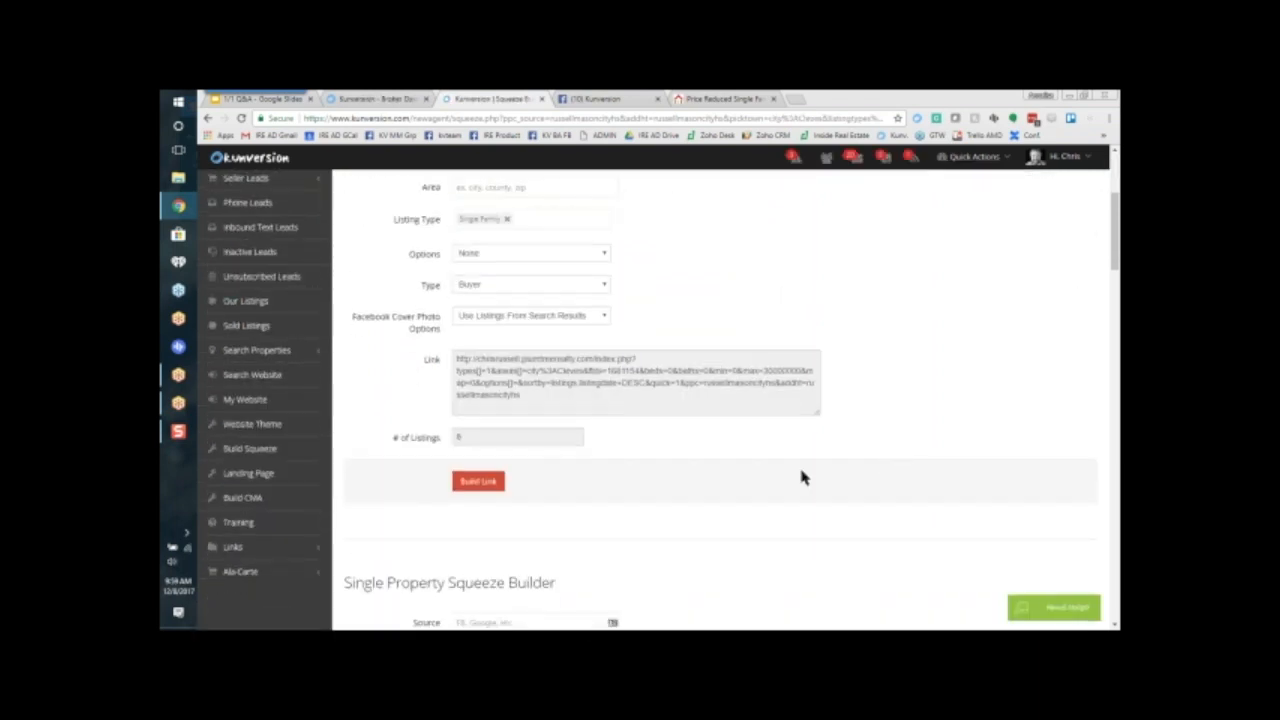
scroll(909, 451, up, 2)
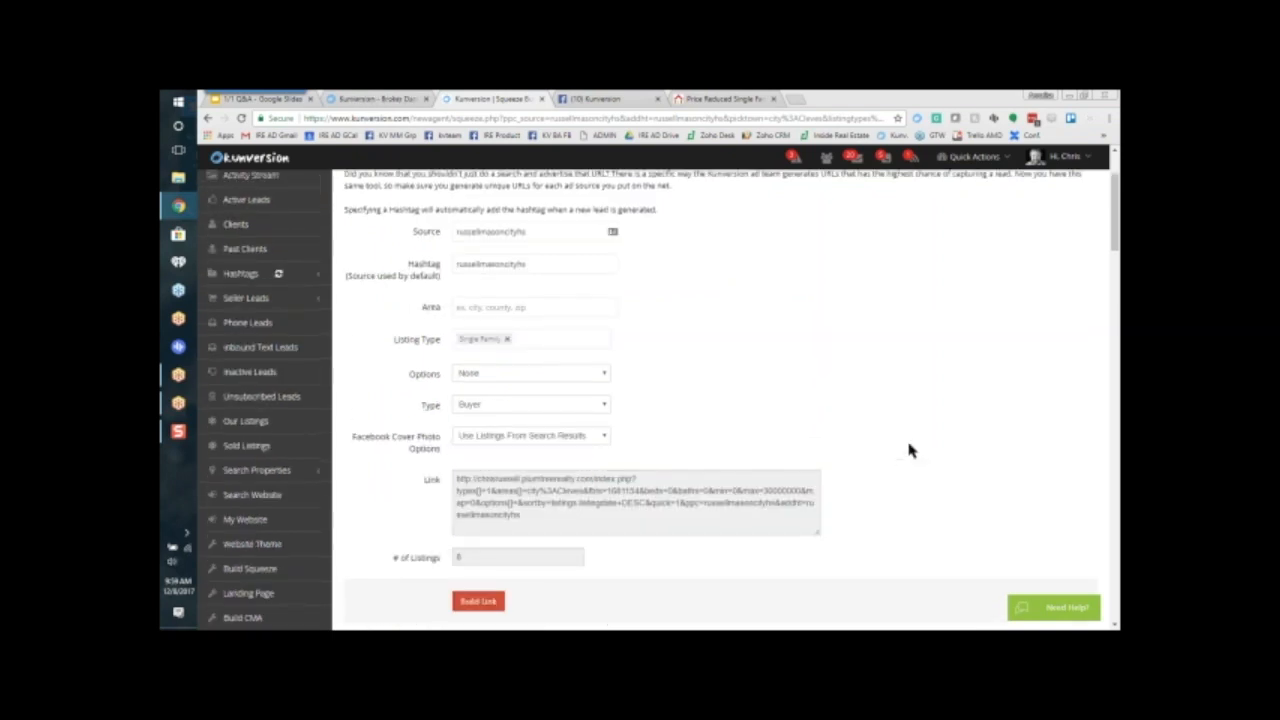
Step: Set the squeeze page's emptied Area to city:West Chester
click(520, 307)
text(ma)
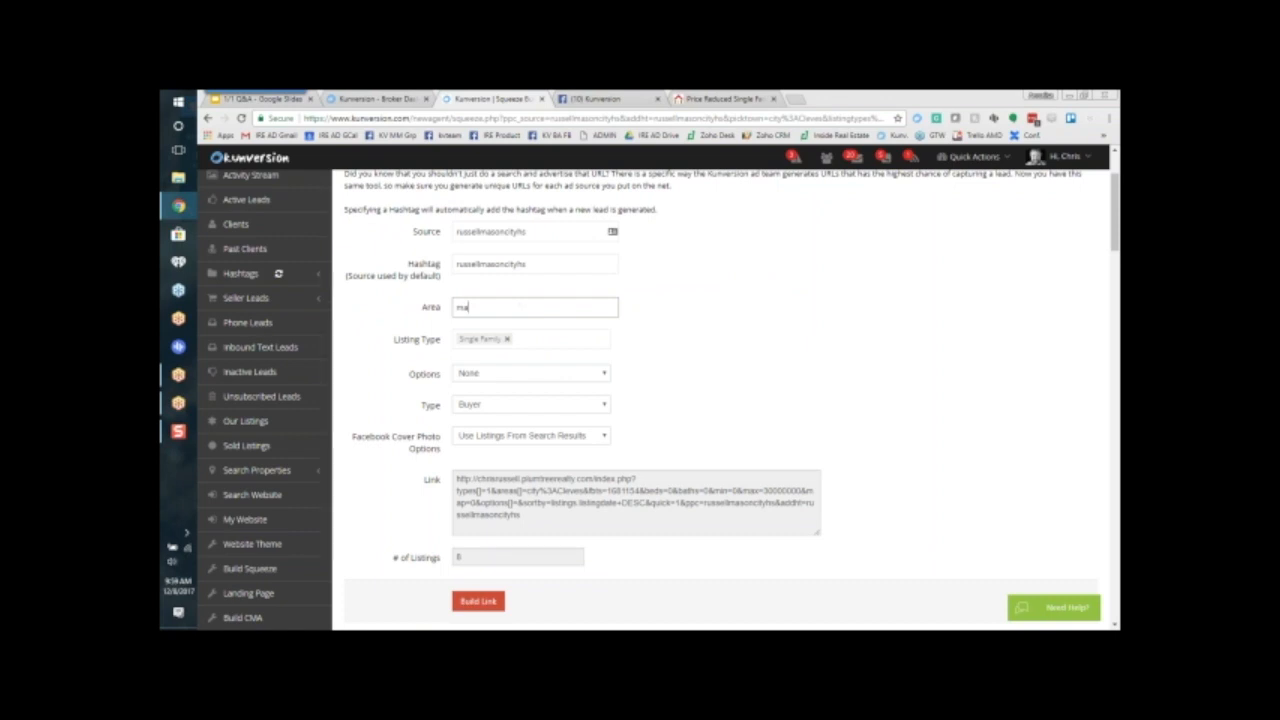
key(BackSpace)
key(BackSpace)
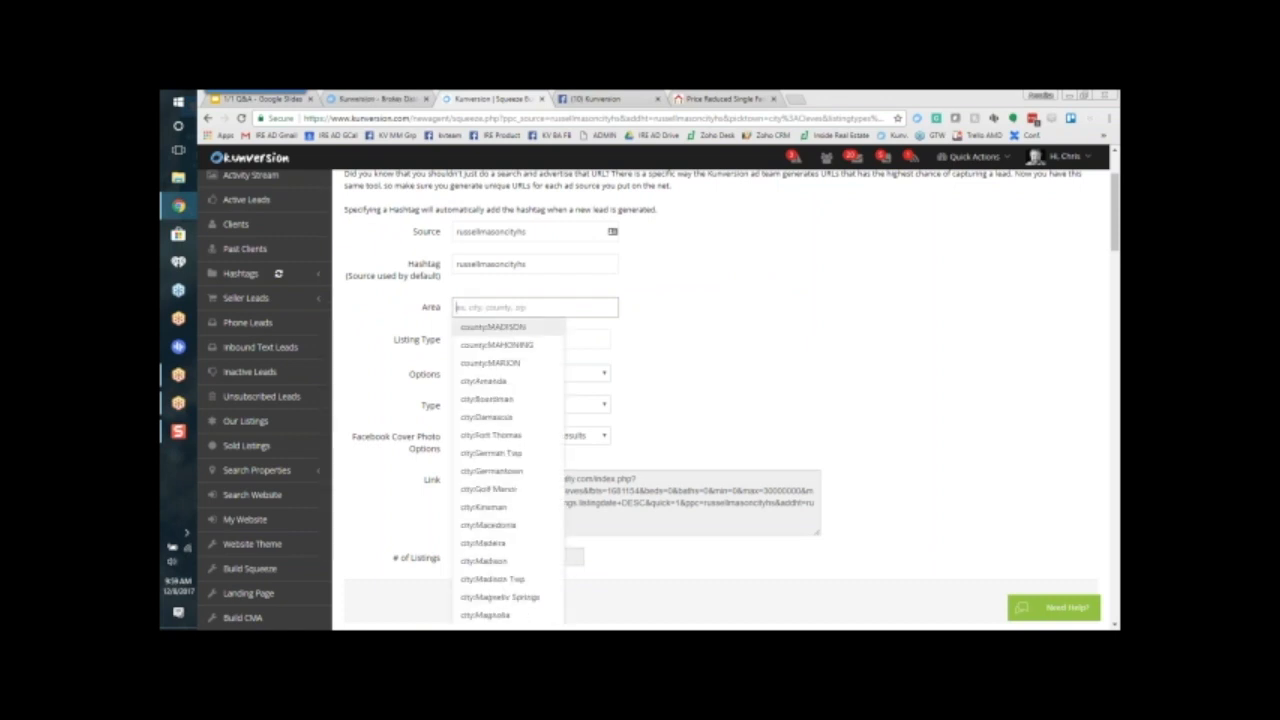
text(westc)
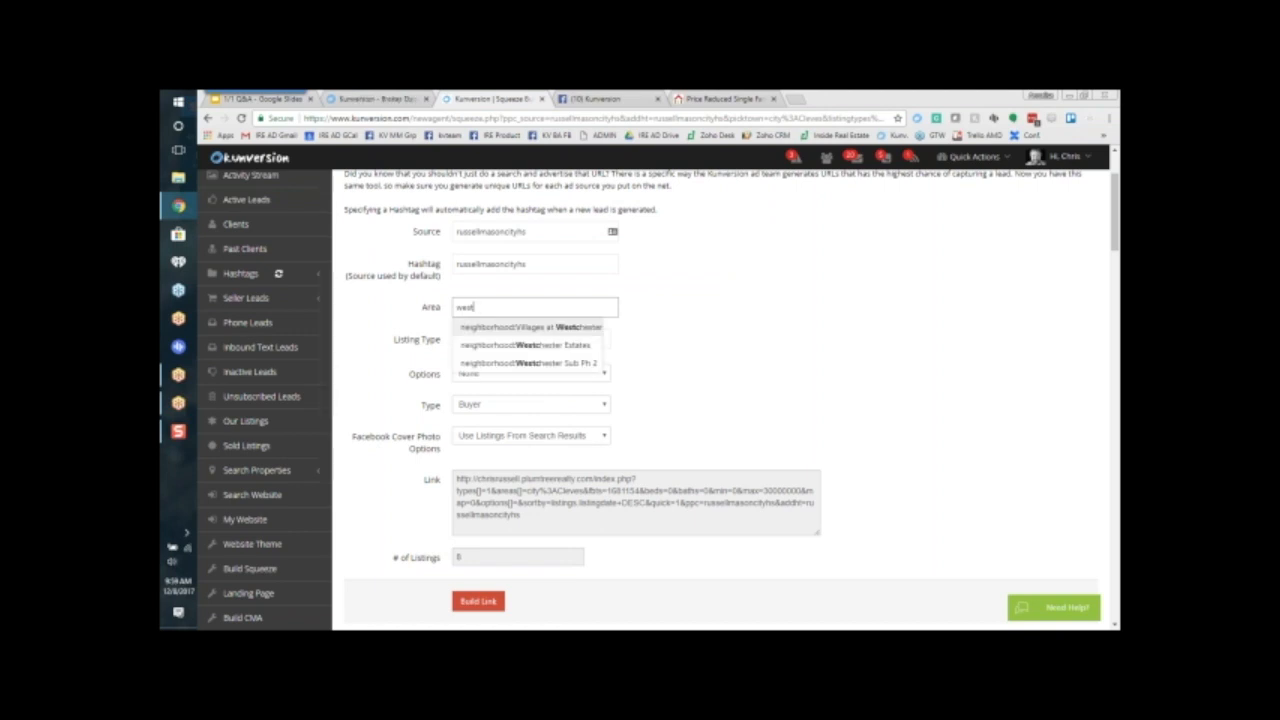
text( ch)
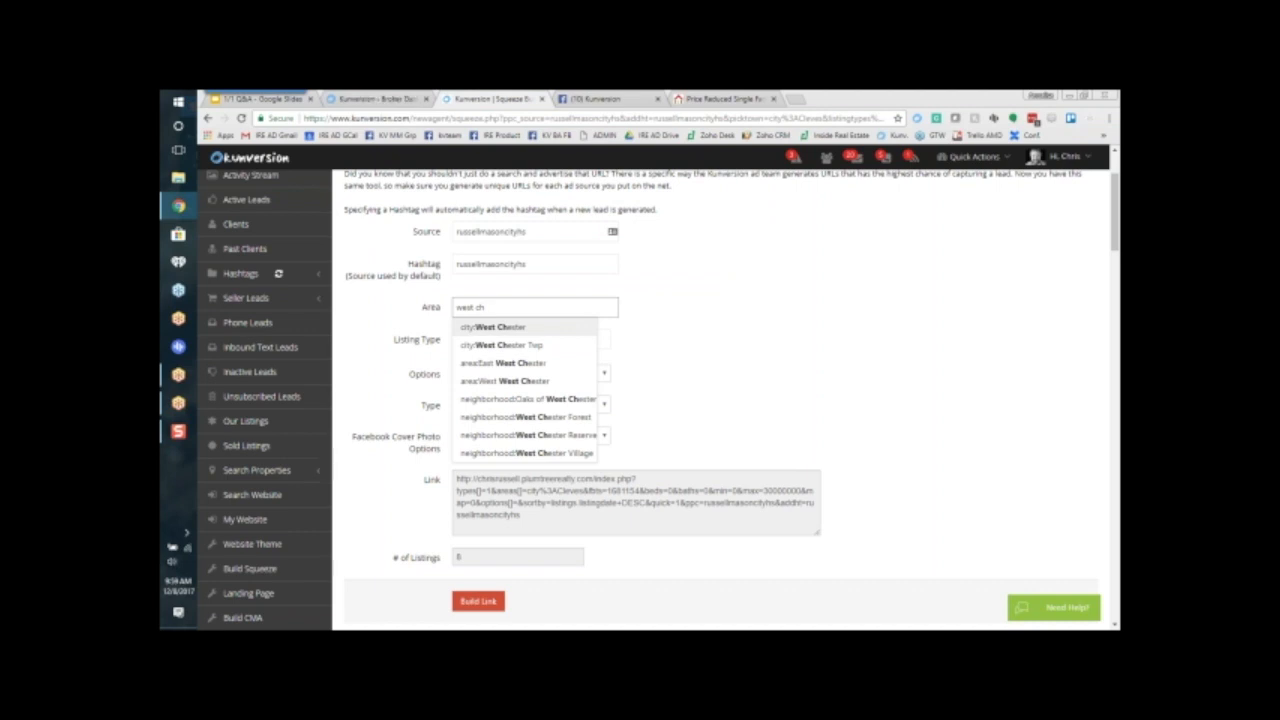
click(546, 330)
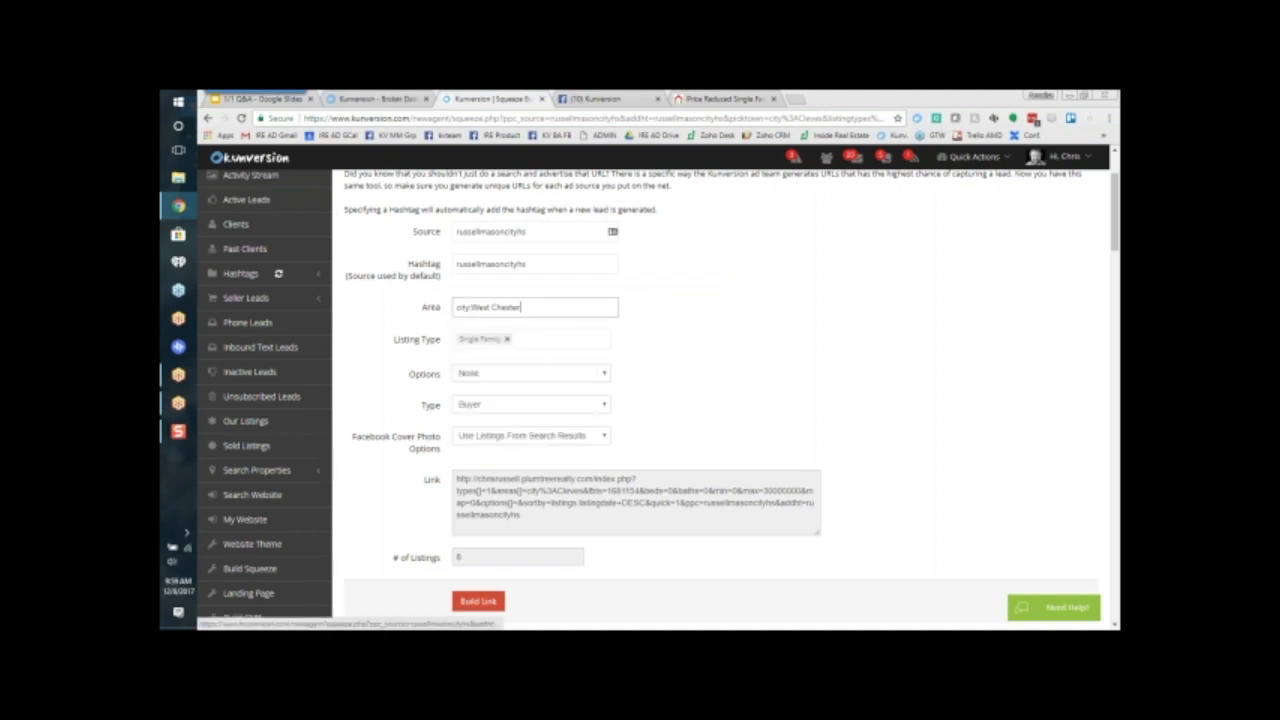
Step: Build the Buyer link for Single Family listings in West Chester and review the generated link and listing count
click(923, 373)
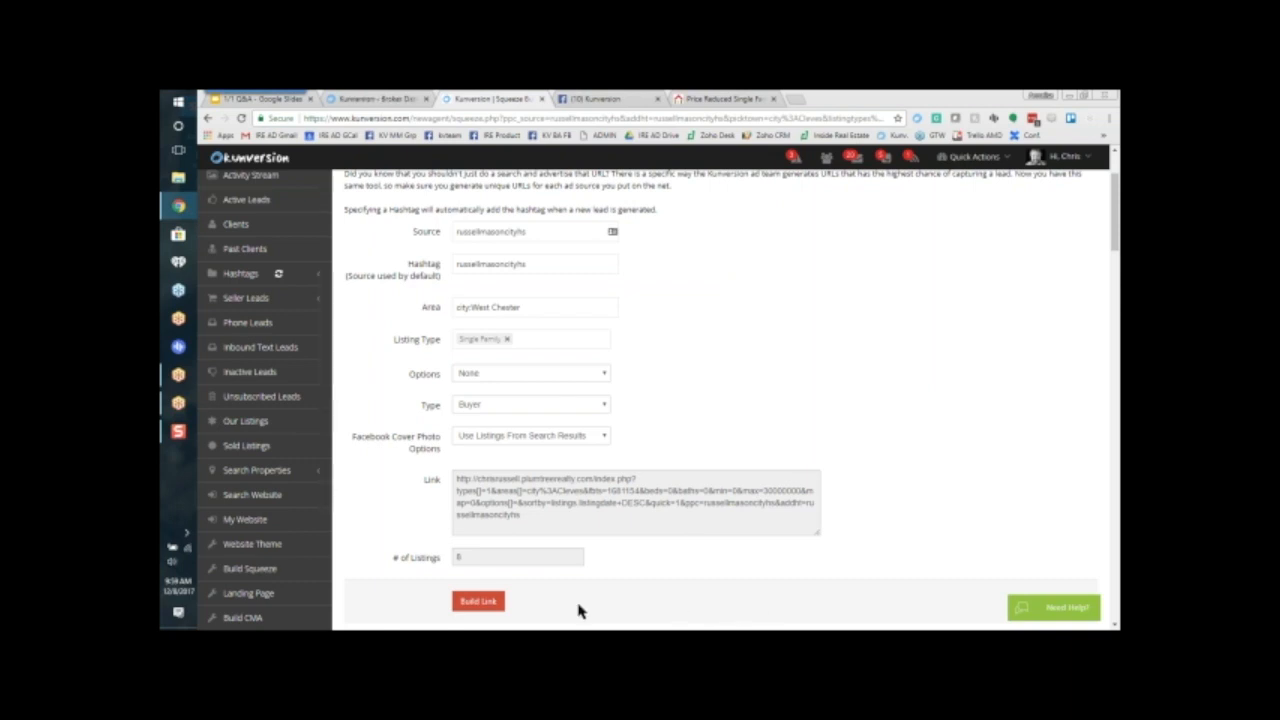
click(478, 601)
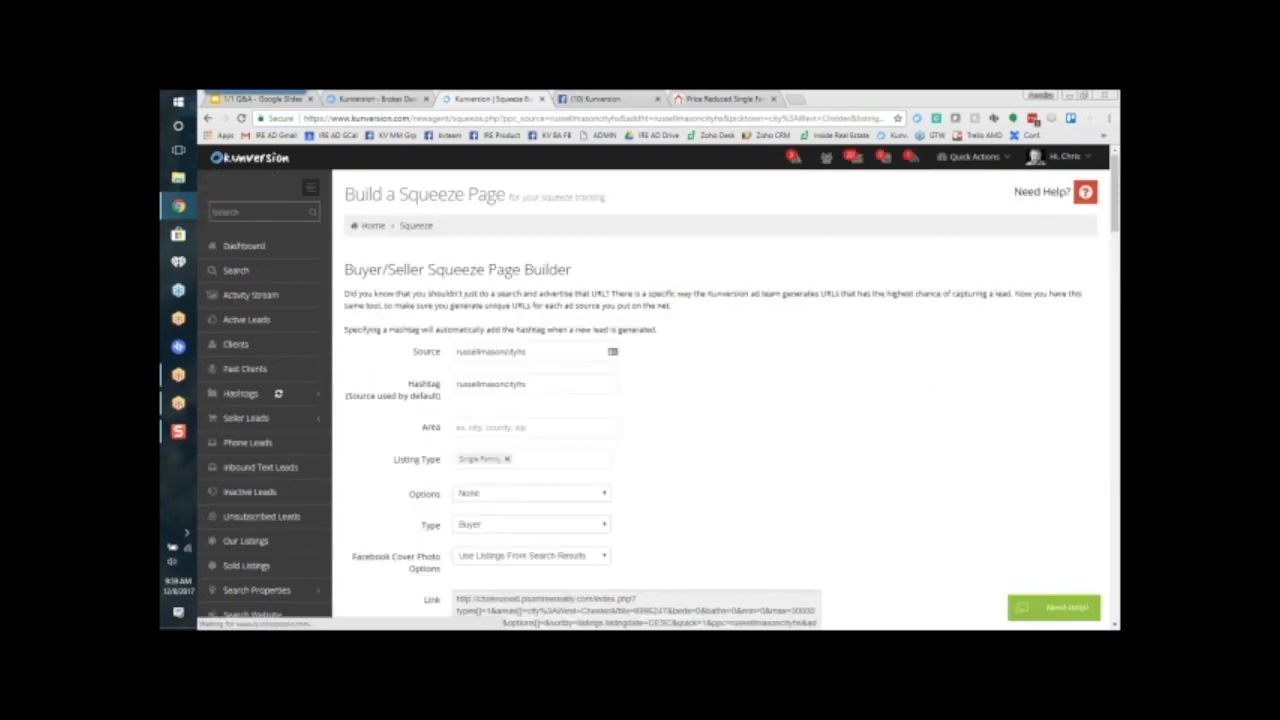
scroll(940, 490, down, 3)
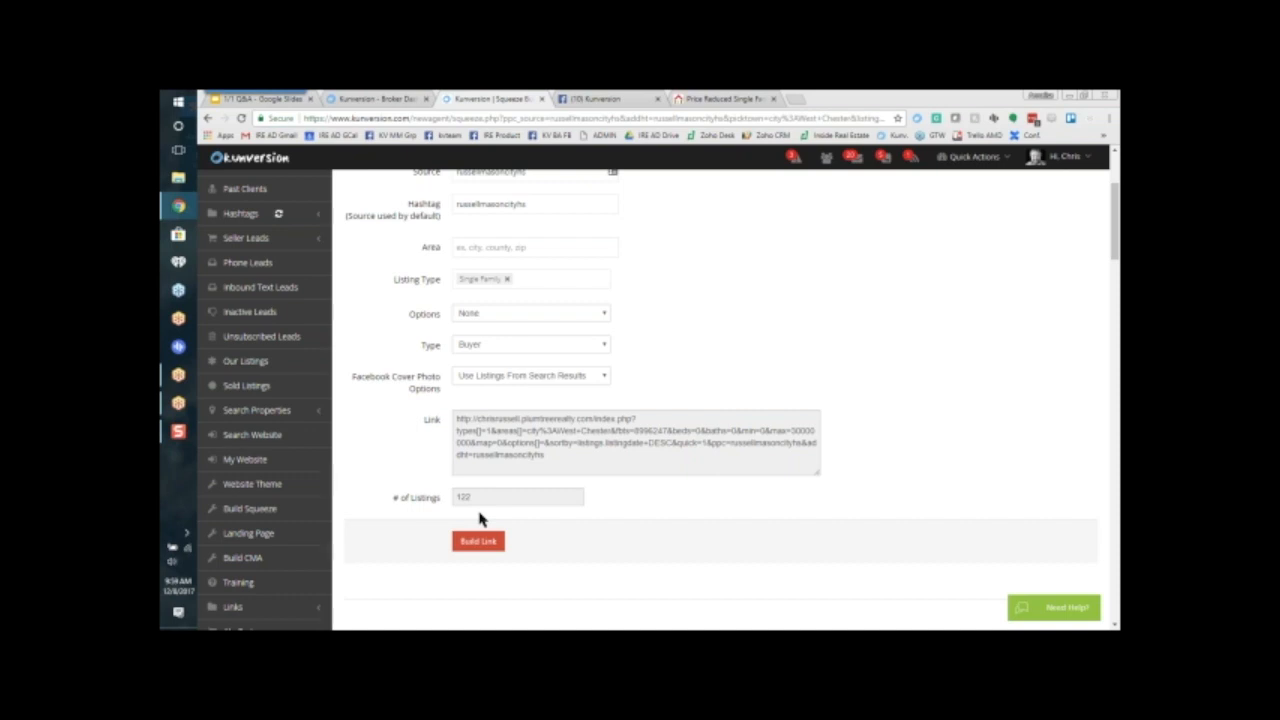
Step: Set the squeeze page's Area to city:West Chester Twp, then build its link and review the generated link and listing count
click(499, 248)
text(west ch)
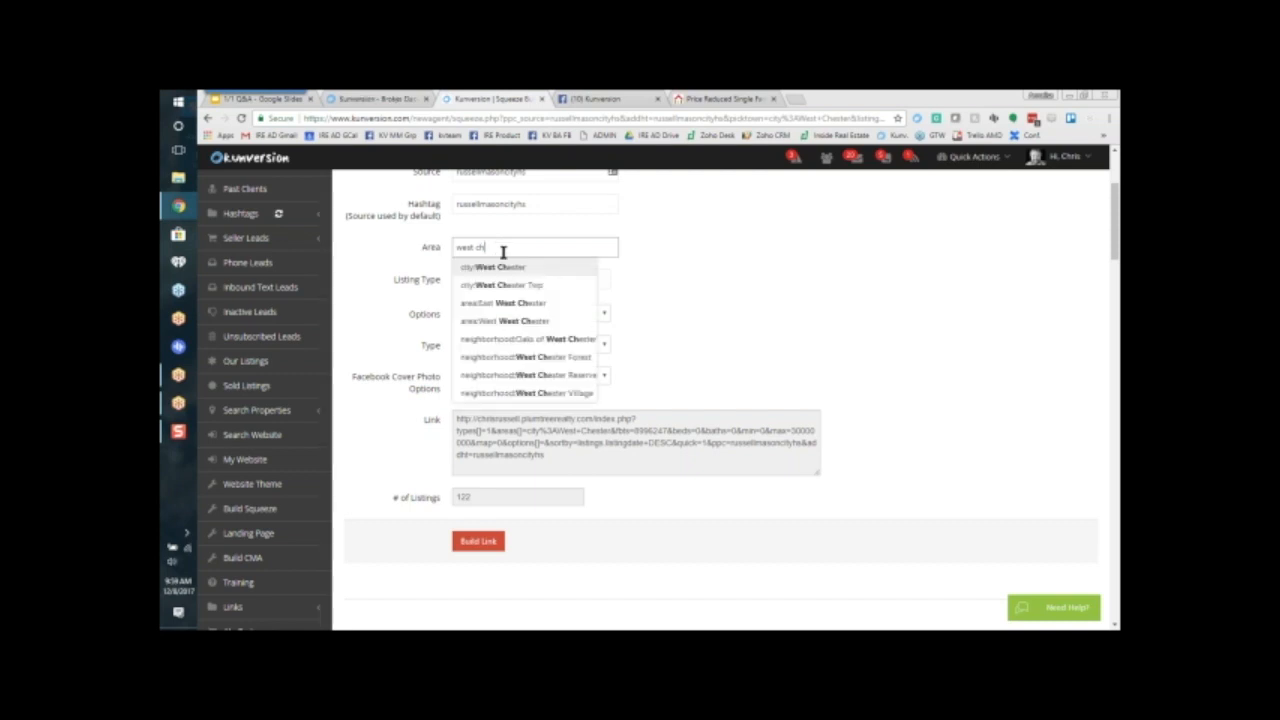
click(523, 287)
click(480, 547)
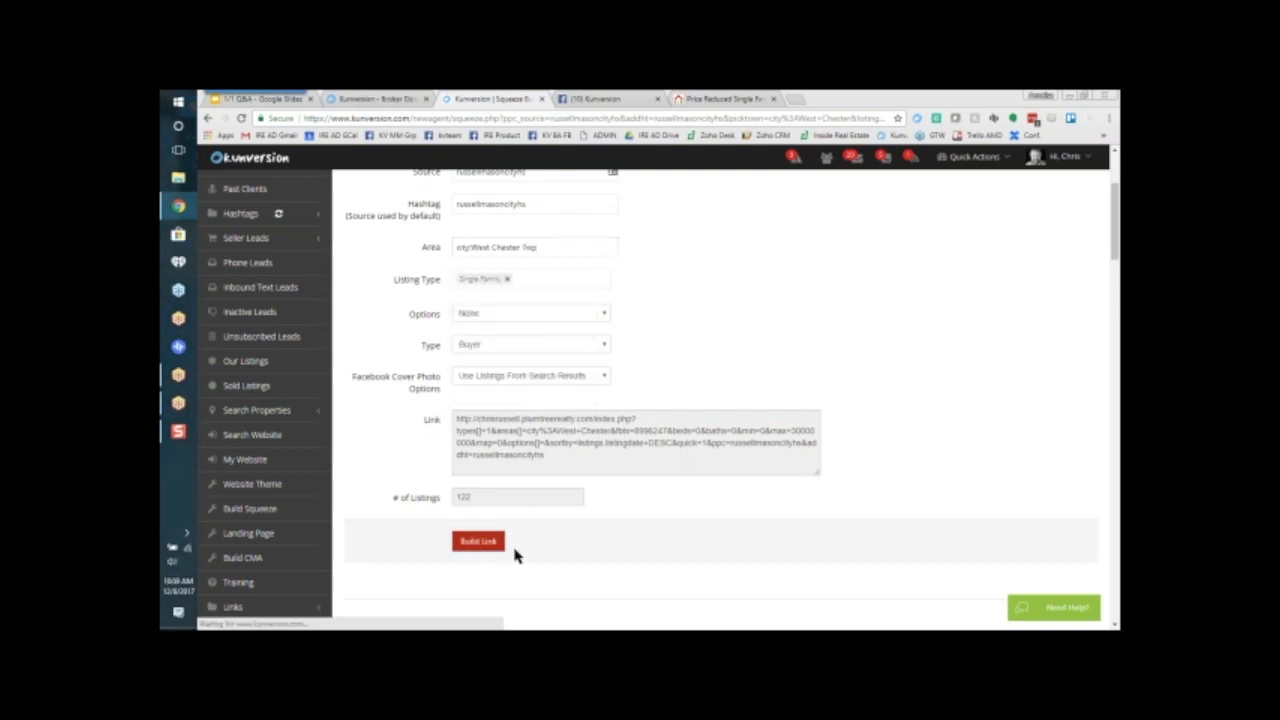
scroll(860, 505, down, 4)
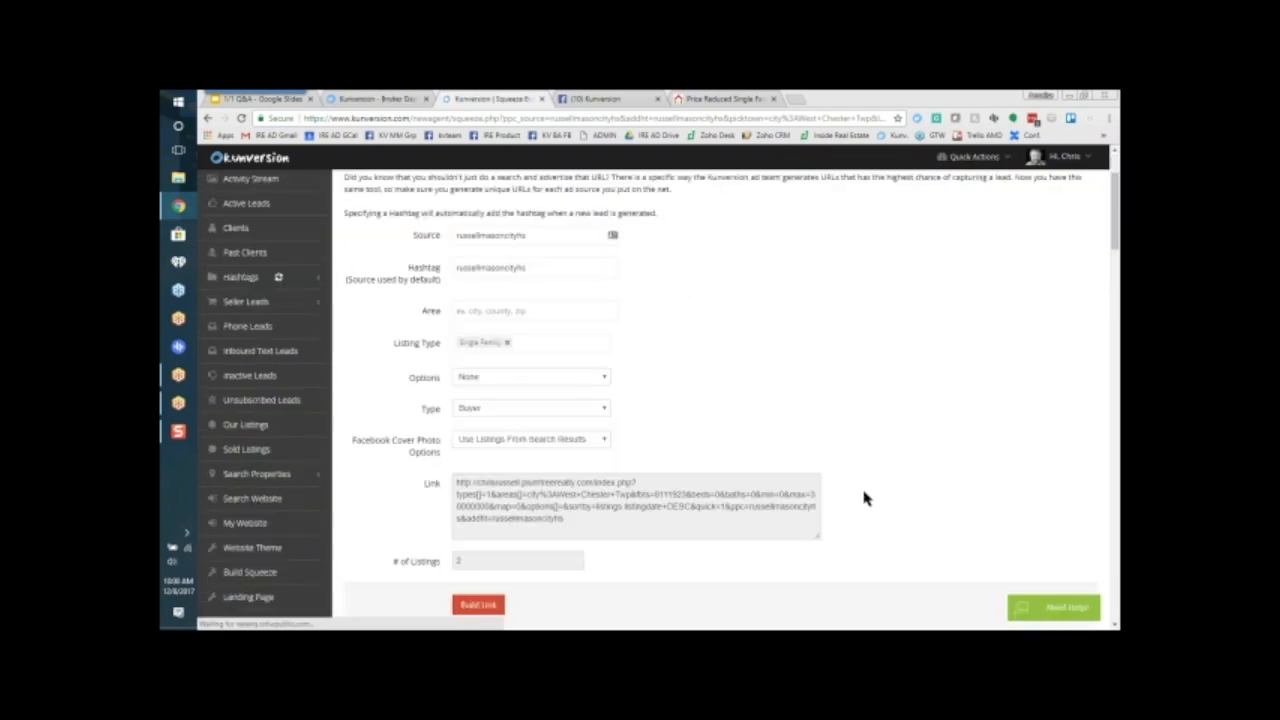
scroll(866, 497, down, 3)
scroll(870, 495, up, 2)
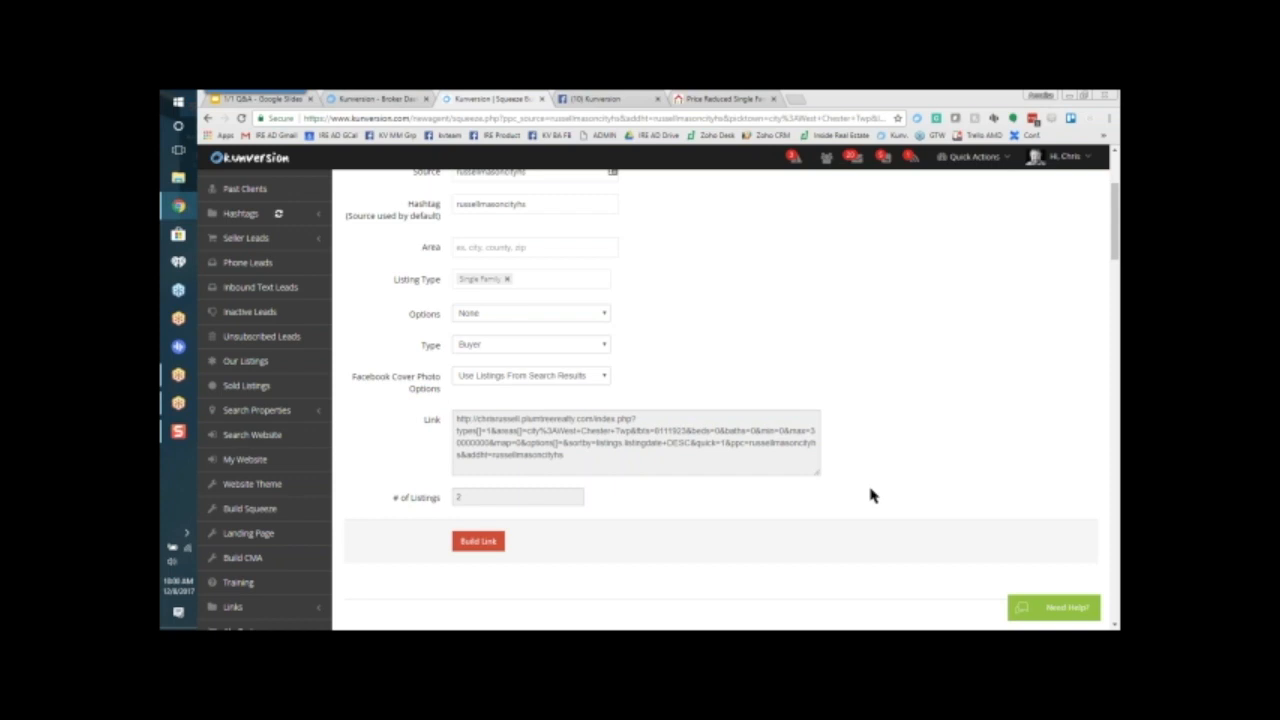
Step: Search the squeeze page's Area suggestions for "chest" and look through the matching places
scroll(870, 495, up, 1)
click(549, 298)
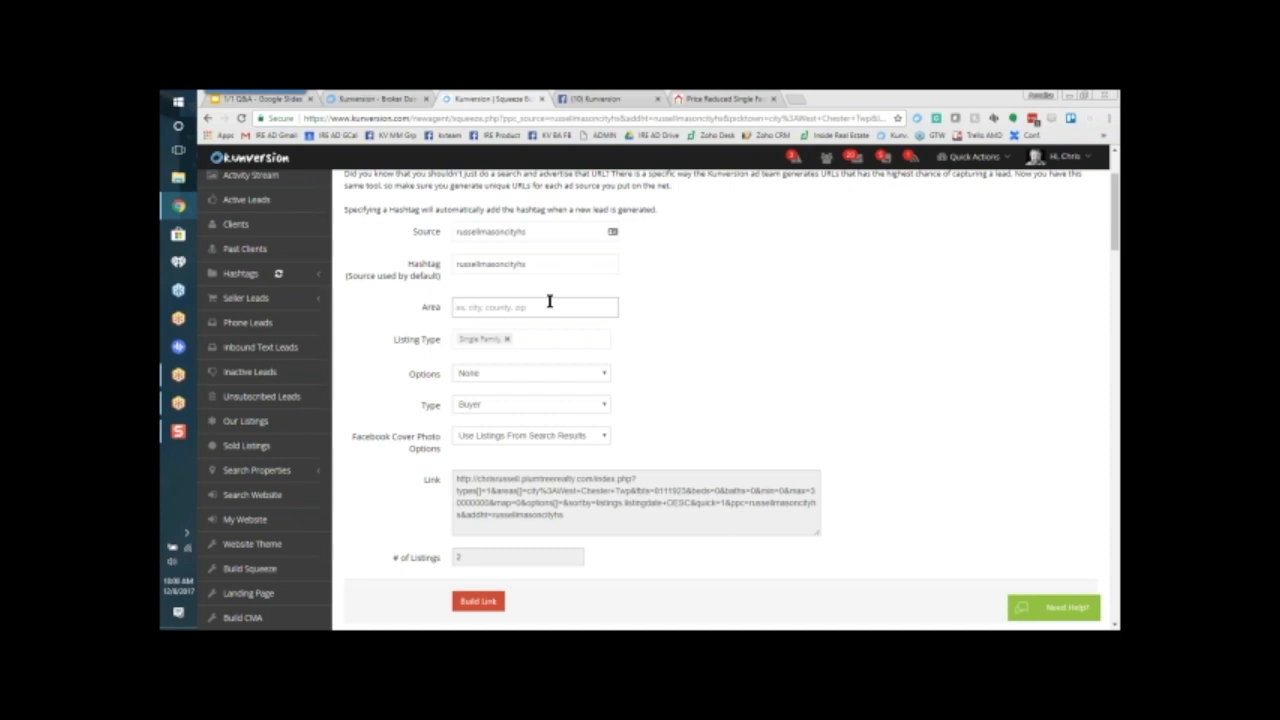
text(chest)
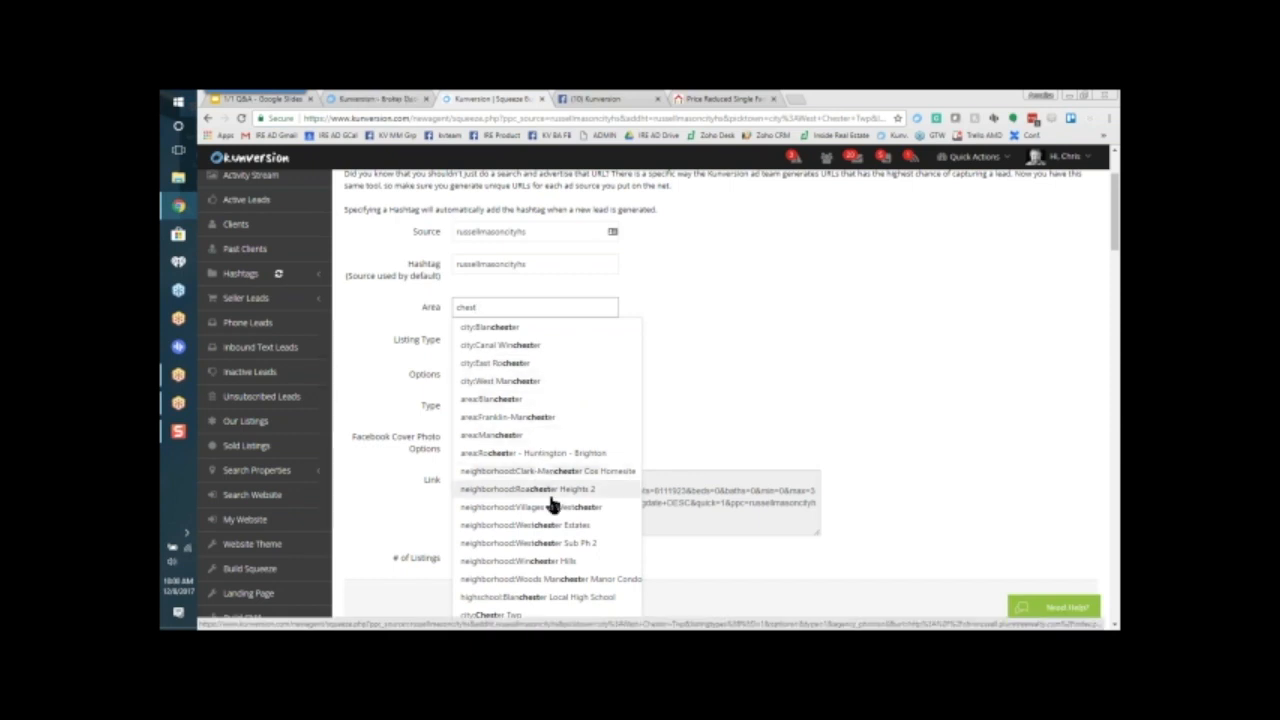
scroll(550, 500, down, 2)
scroll(550, 505, up, 1)
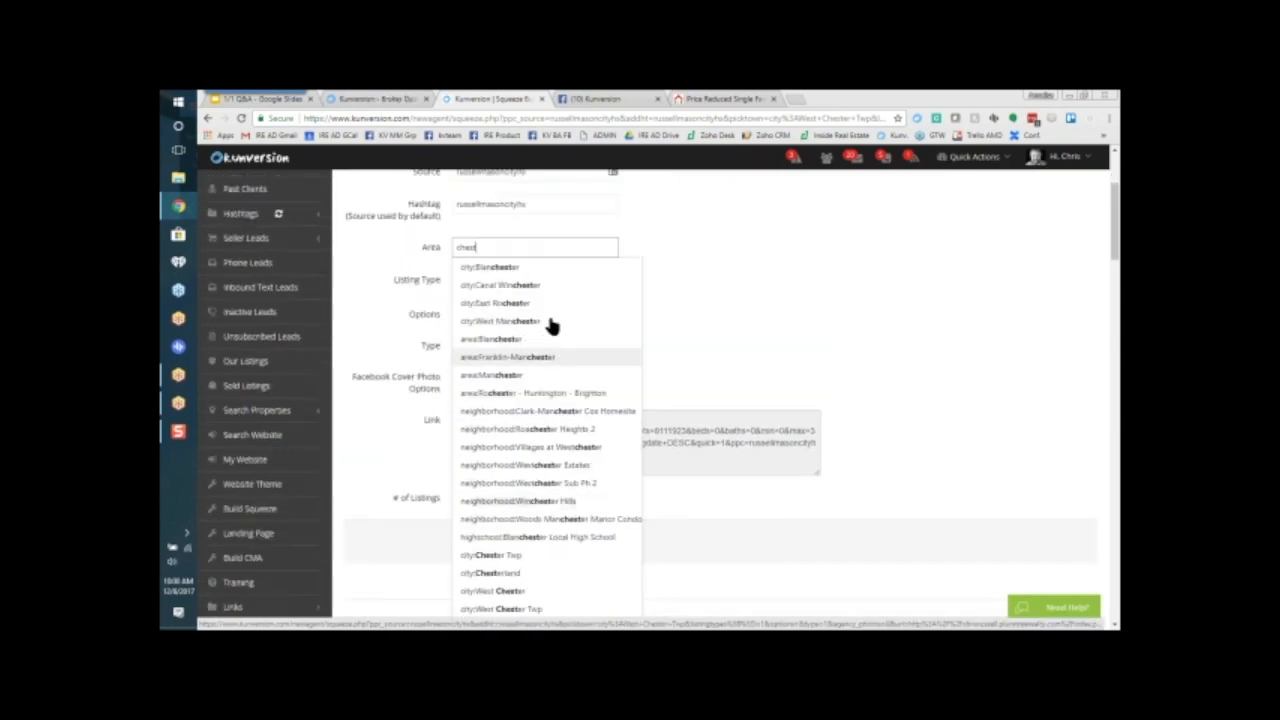
Step: Replace the Area search with area:Monroe and build the Buyer link for Single Family listings
key(ctrl+a)
text(mont)
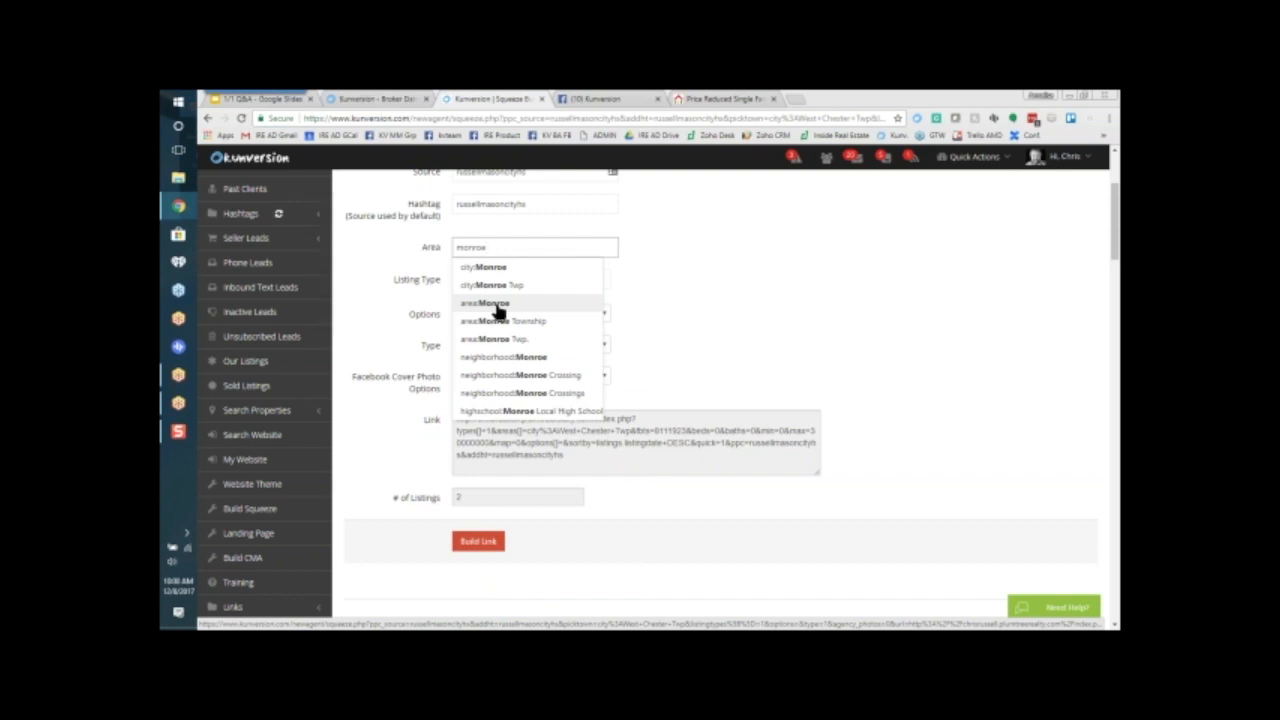
click(494, 305)
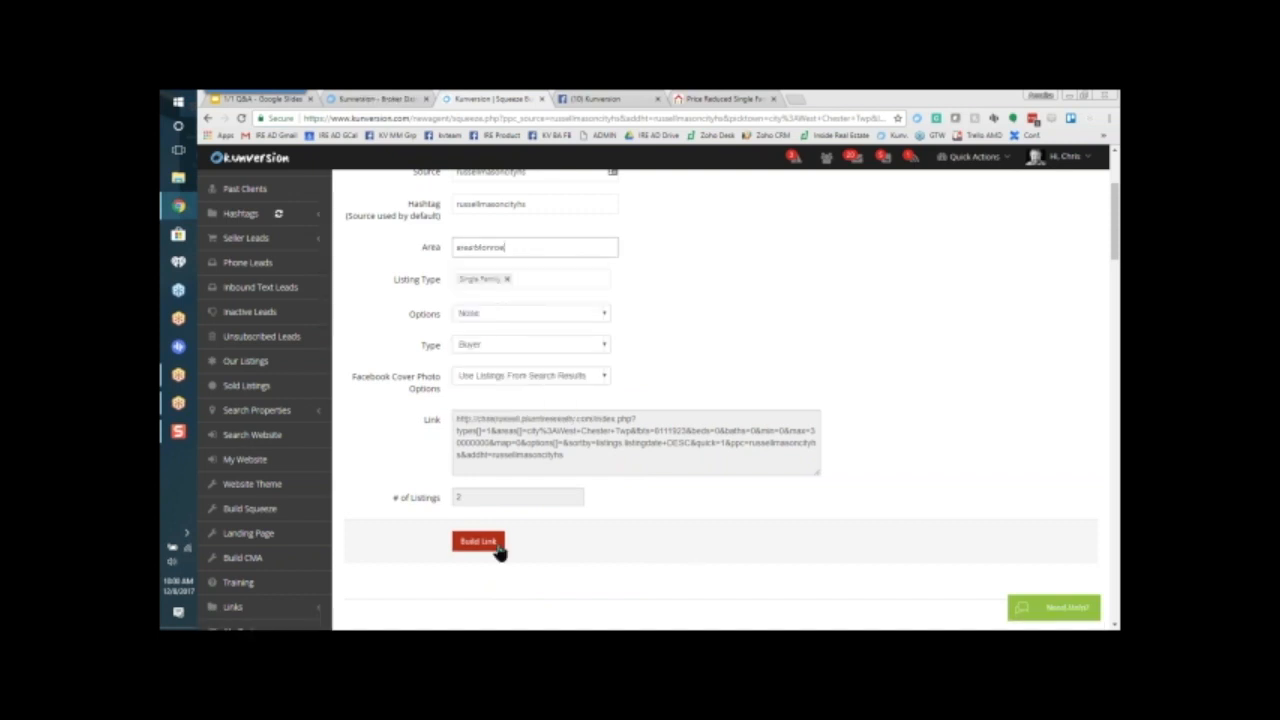
click(495, 548)
scroll(880, 465, down, 2)
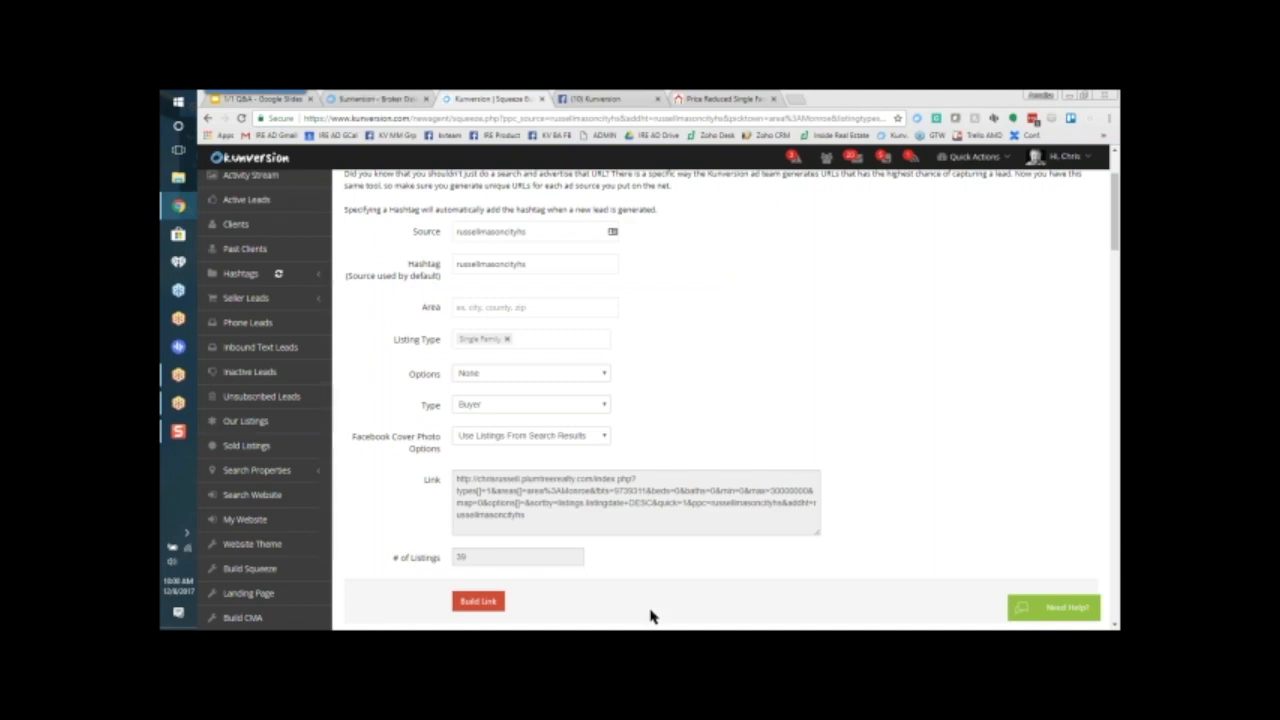
Step: Copy the full generated Monroe buyer link from the squeeze page builder
drag(548, 514, 462, 518)
key(ctrl+a)
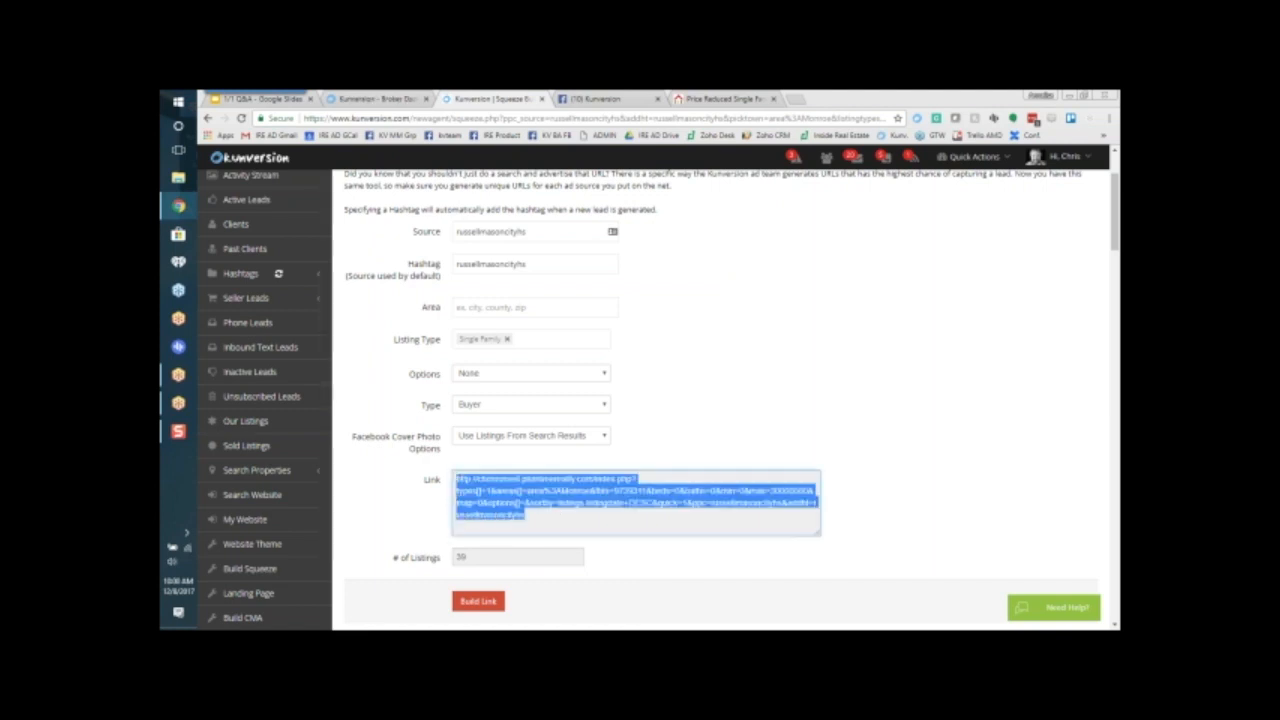
right_click(451, 490)
click(490, 492)
Step: Create a blank Google Docs document in a new browser tab and paste the copied Monroe link into it
click(797, 101)
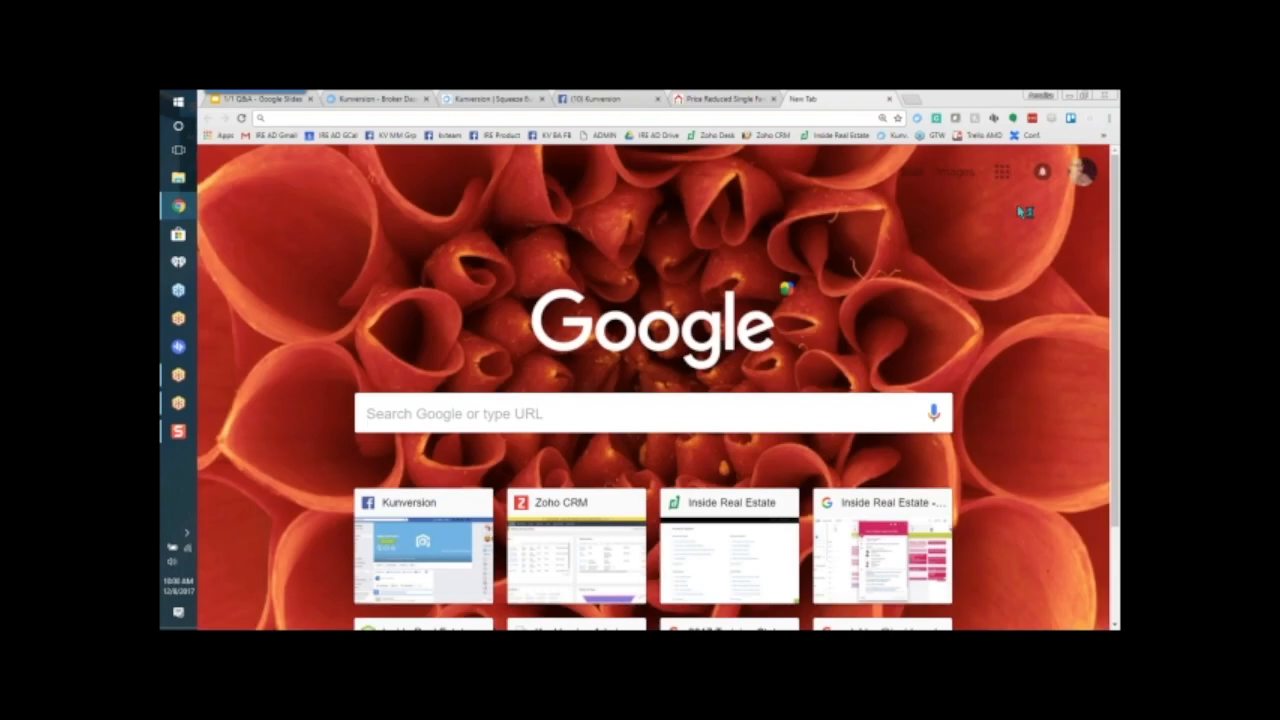
click(1001, 171)
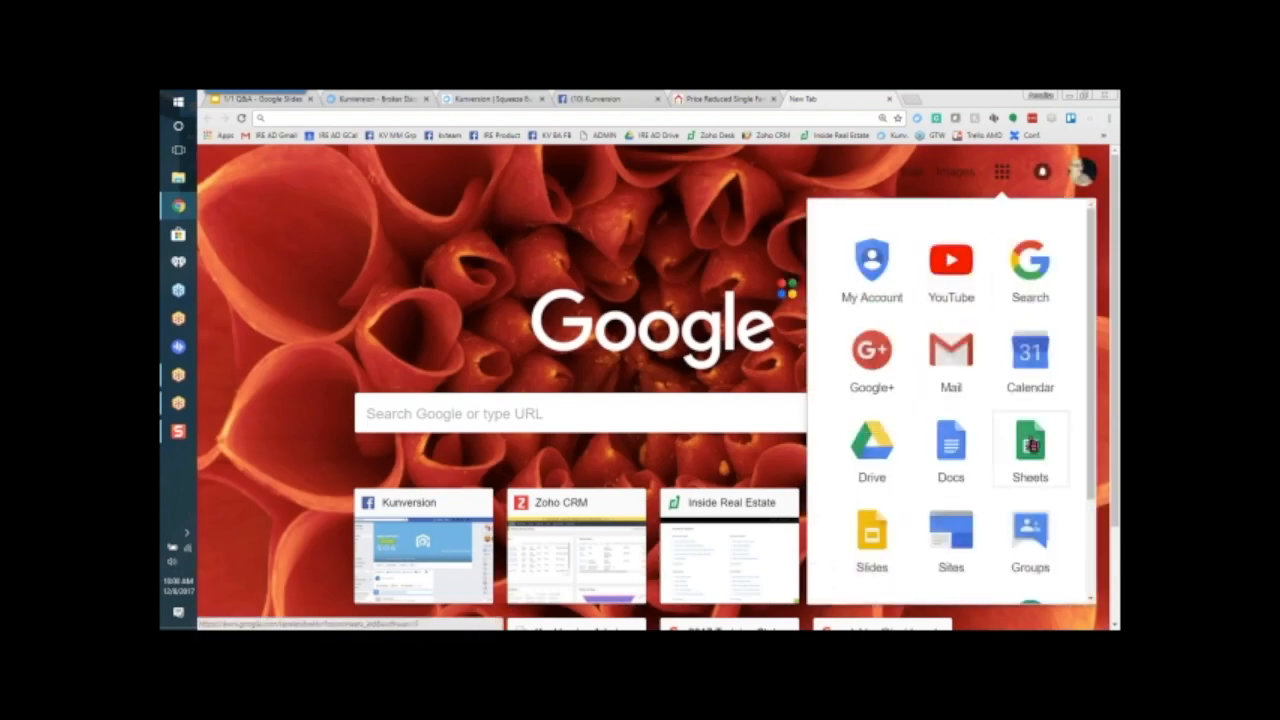
click(940, 452)
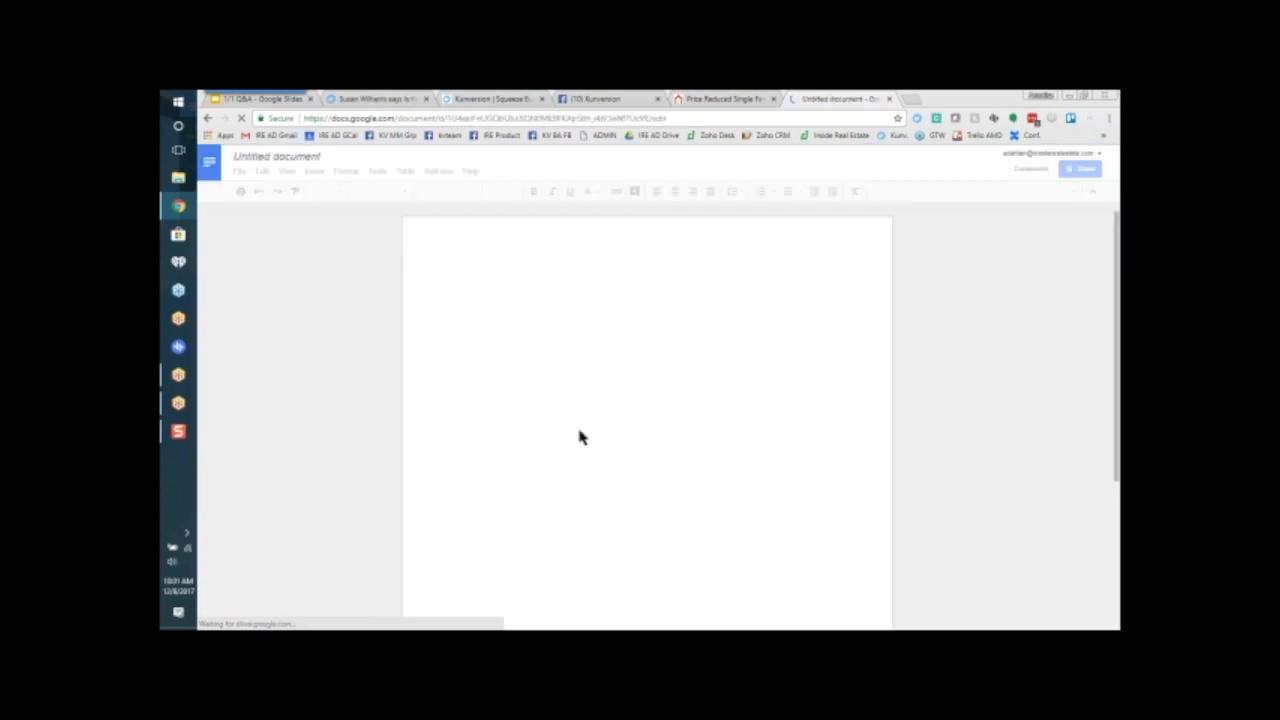
right_click(542, 366)
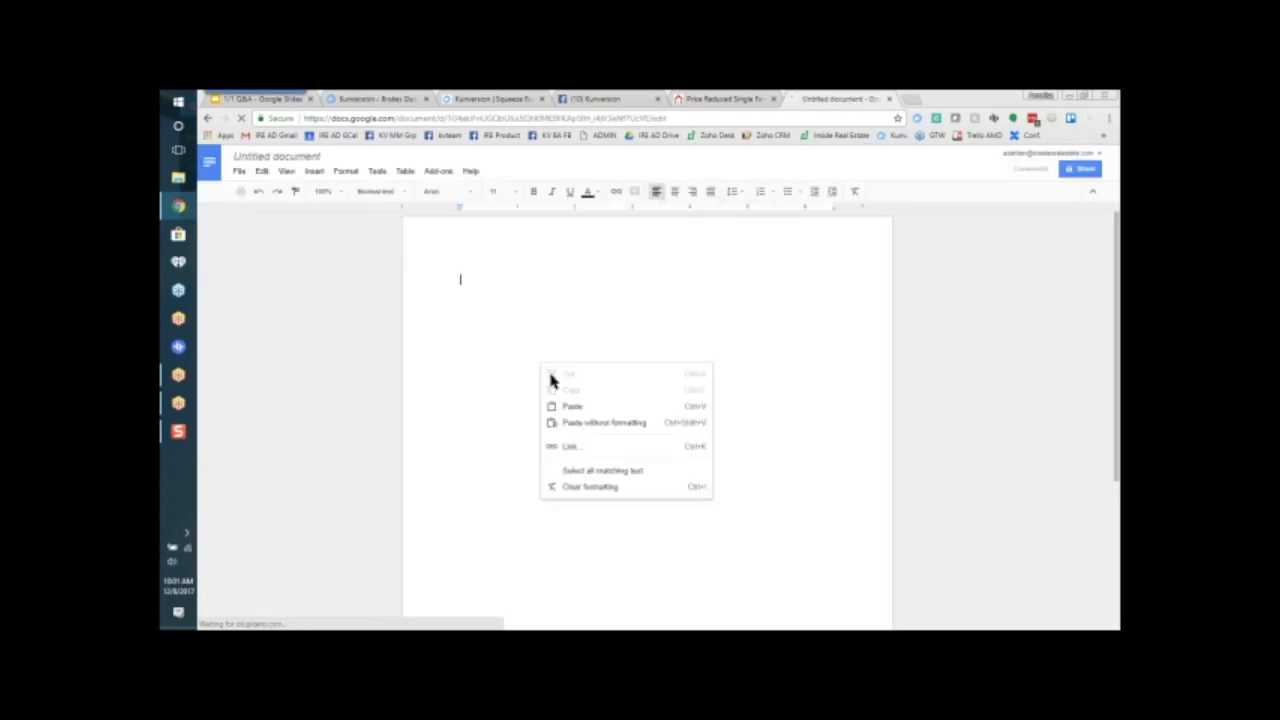
click(561, 405)
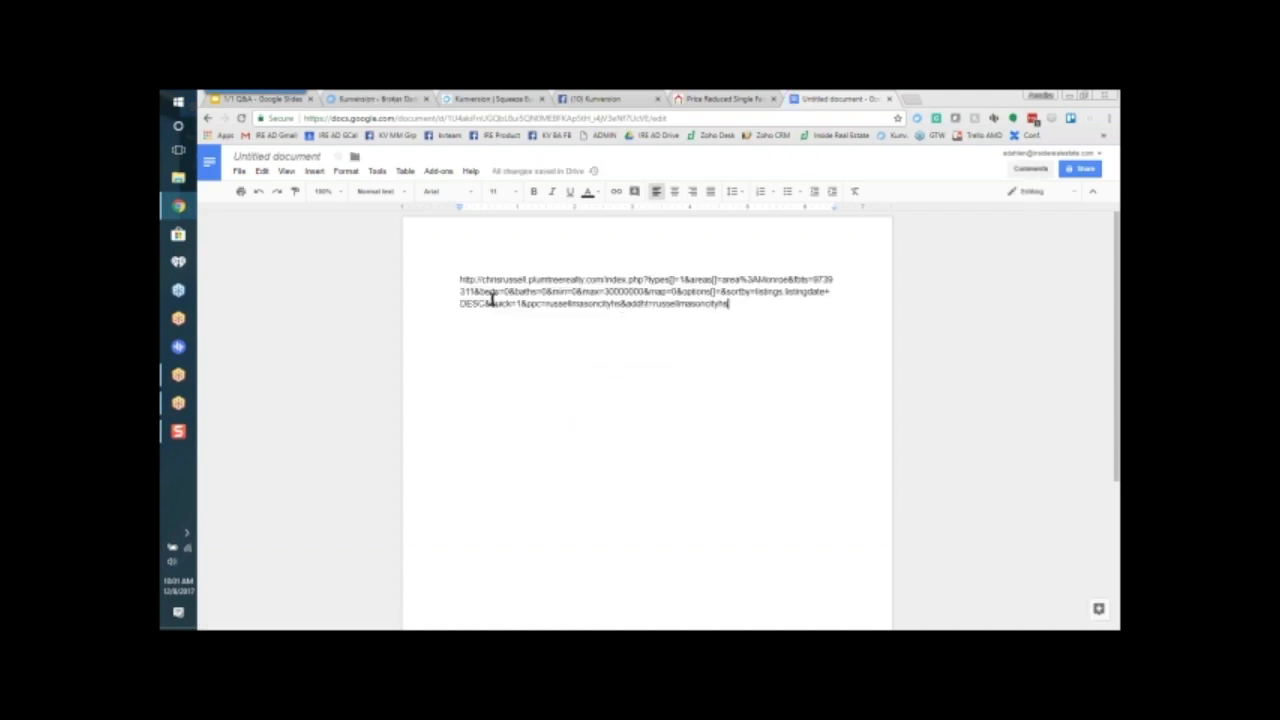
Step: Set the pasted link's beds parameter to 3 and its baths parameter to 2
drag(496, 287, 645, 286)
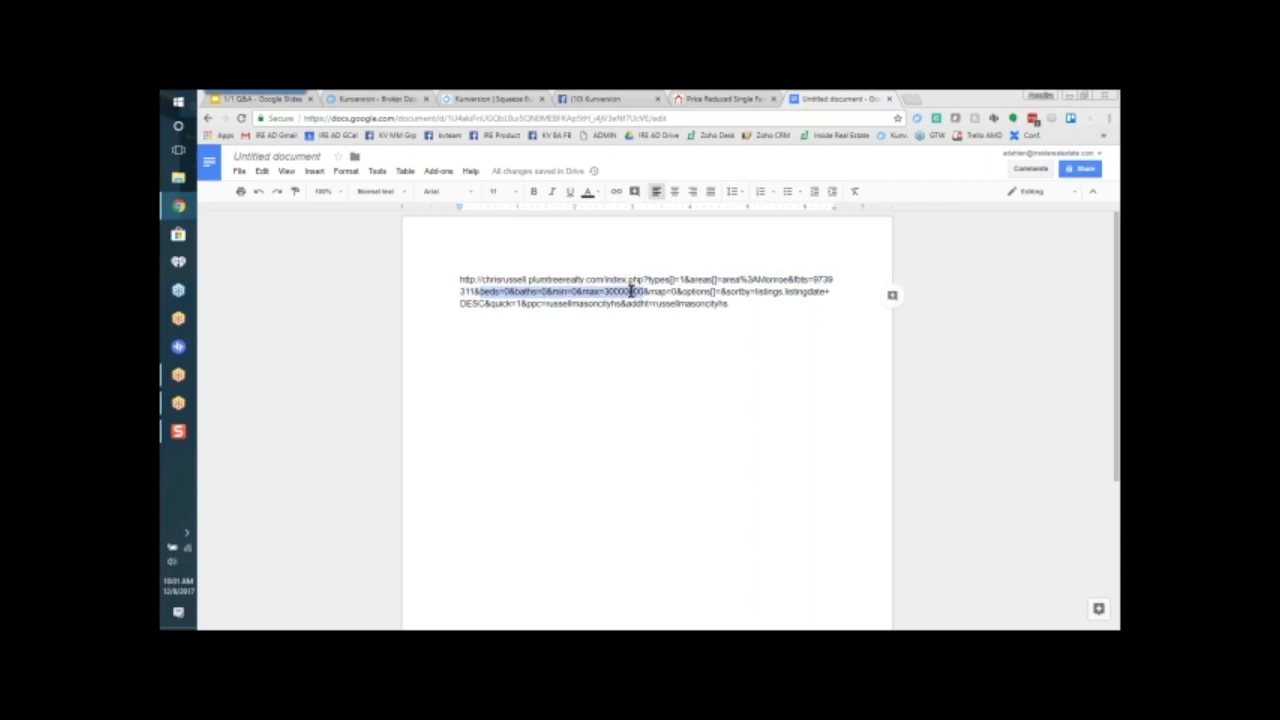
click(508, 290)
key(BackSpace)
text(3)
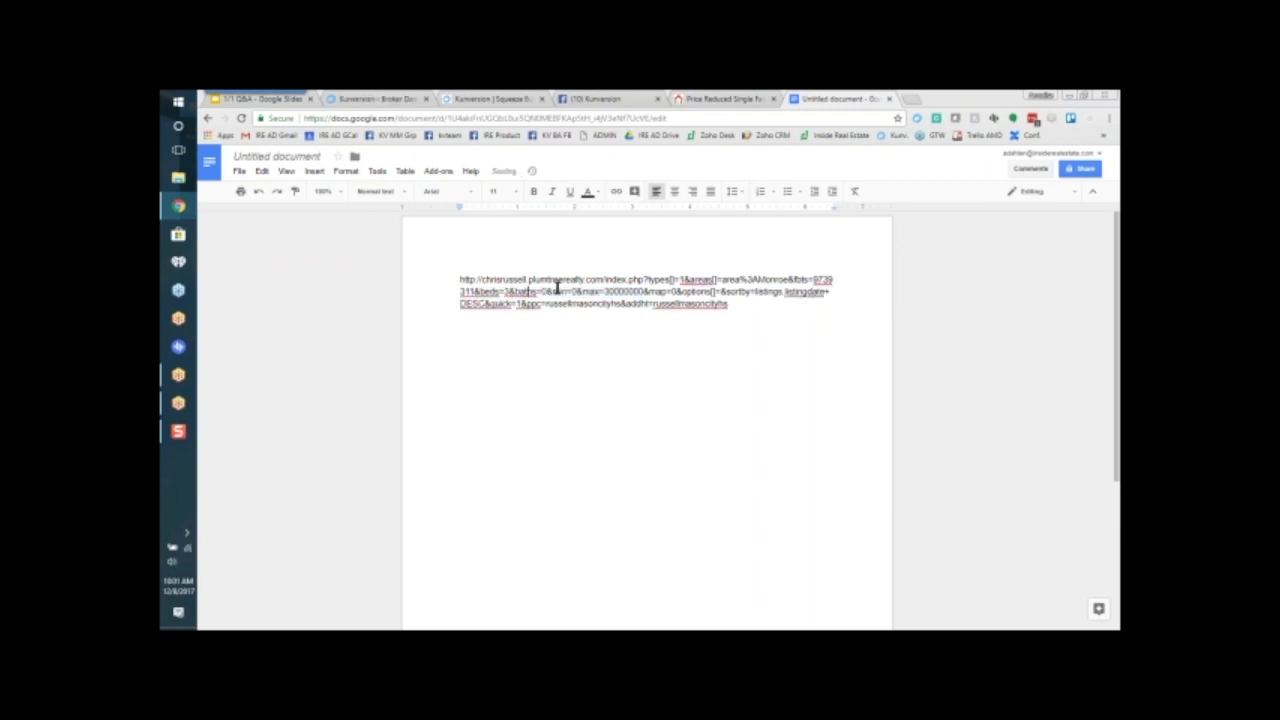
key(Delete)
text(2)
Step: Set the link's price parameters to min=250000 and max=600000, and review the edited beds-to-max section
key(Right)
key(Right)
key(BackSpace)
text(250000)
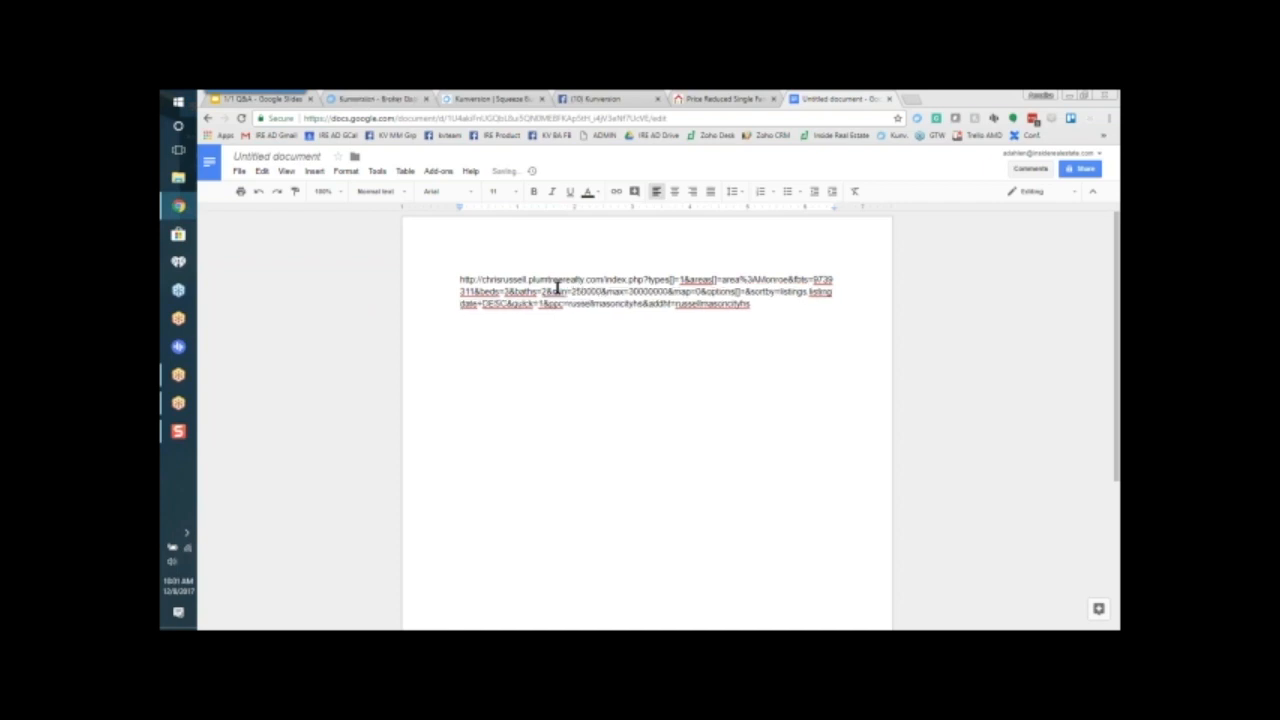
click(641, 290)
key(BackSpace)
key(BackSpace)
text(6)
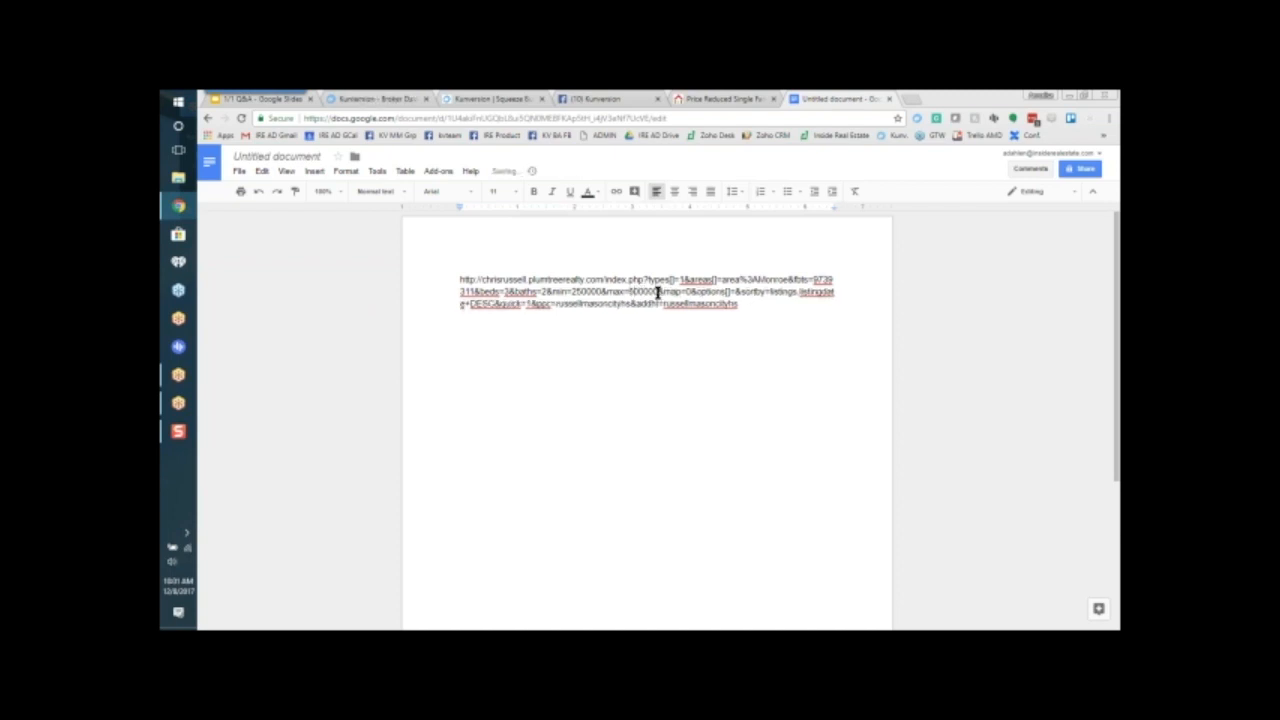
drag(658, 291, 478, 291)
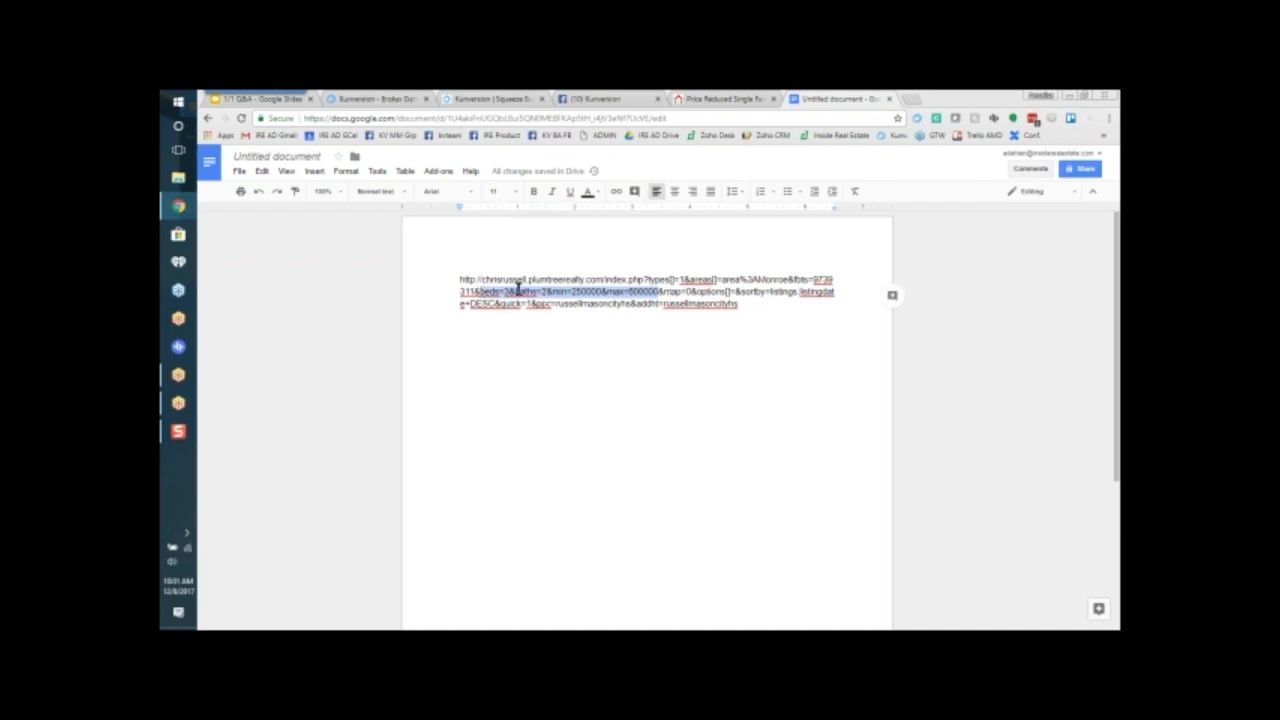
click(757, 309)
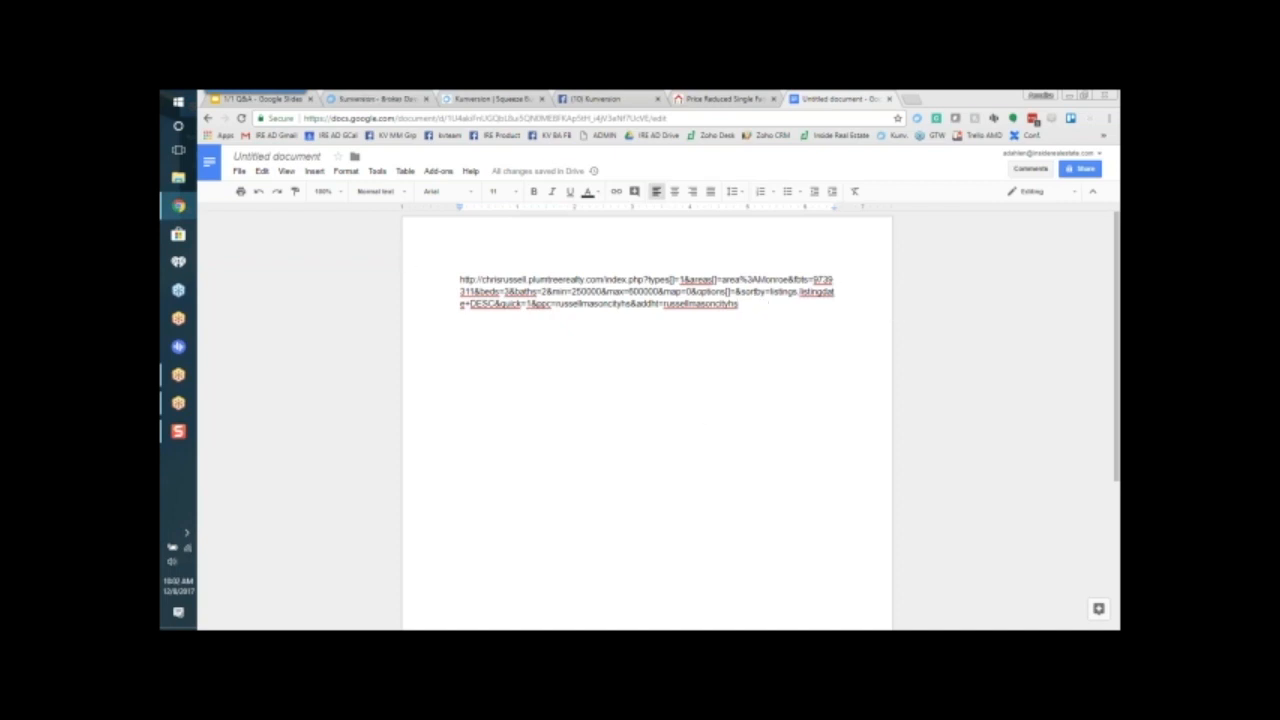
Step: Copy the edited link into a new browser tab to open it, and examine the resulting Monroe listings and search filters
drag(739, 304, 459, 280)
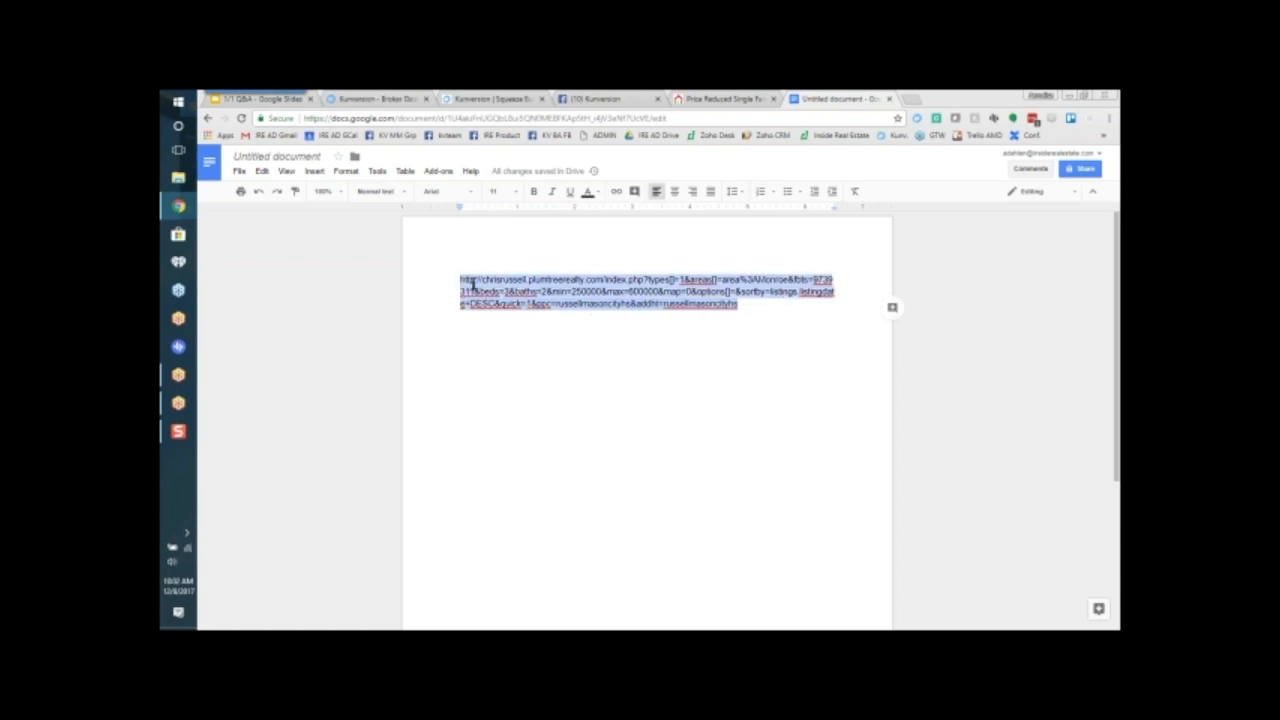
right_click(468, 285)
click(499, 313)
click(912, 100)
right_click(798, 118)
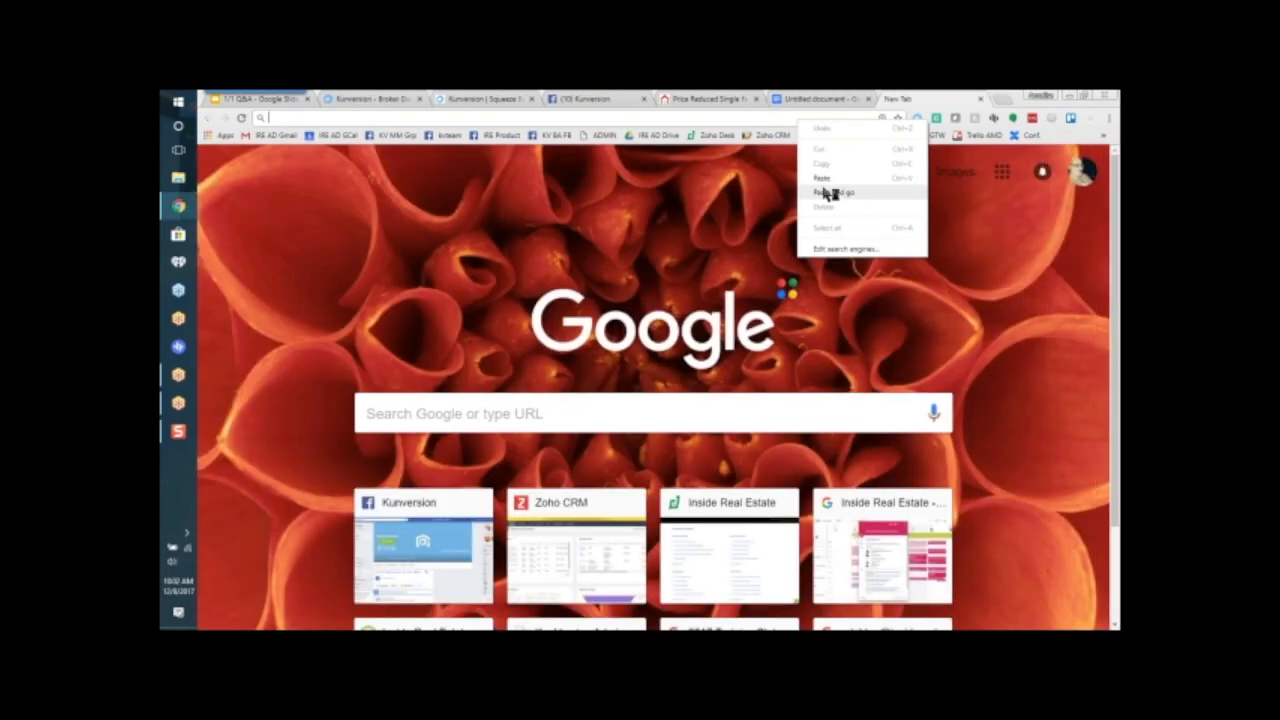
click(828, 192)
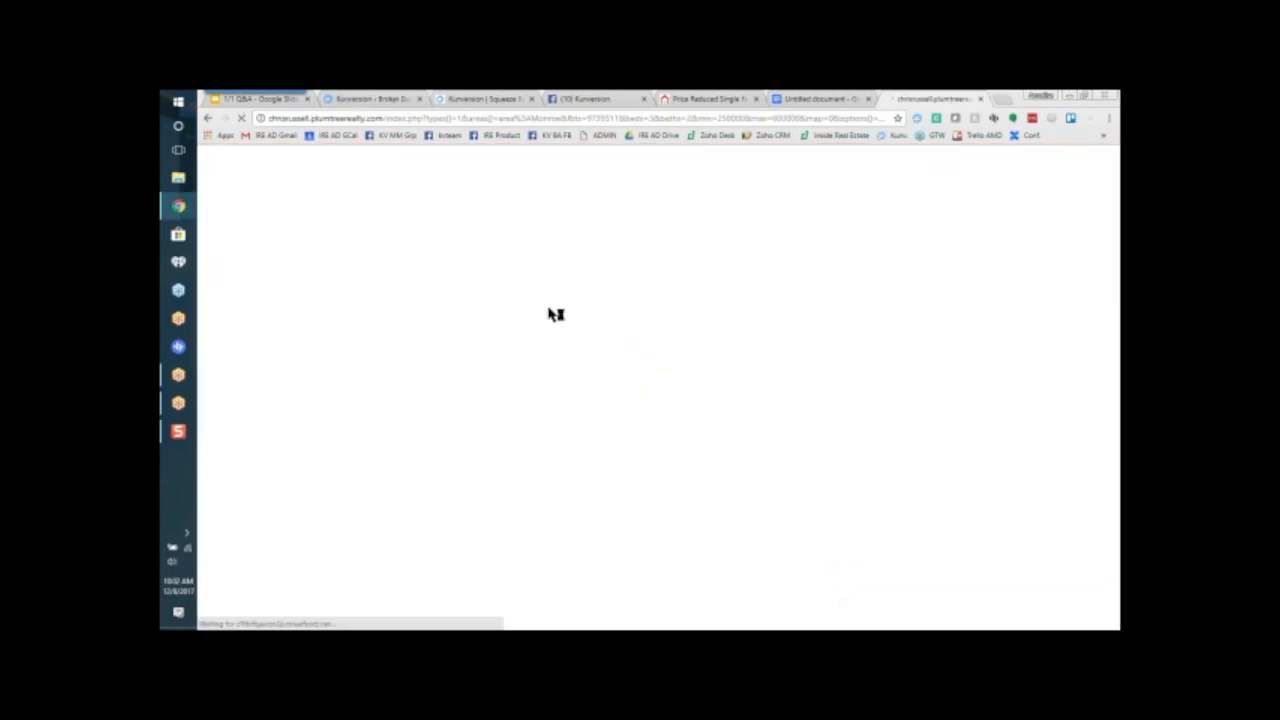
scroll(563, 180, down, 1)
drag(446, 163, 566, 162)
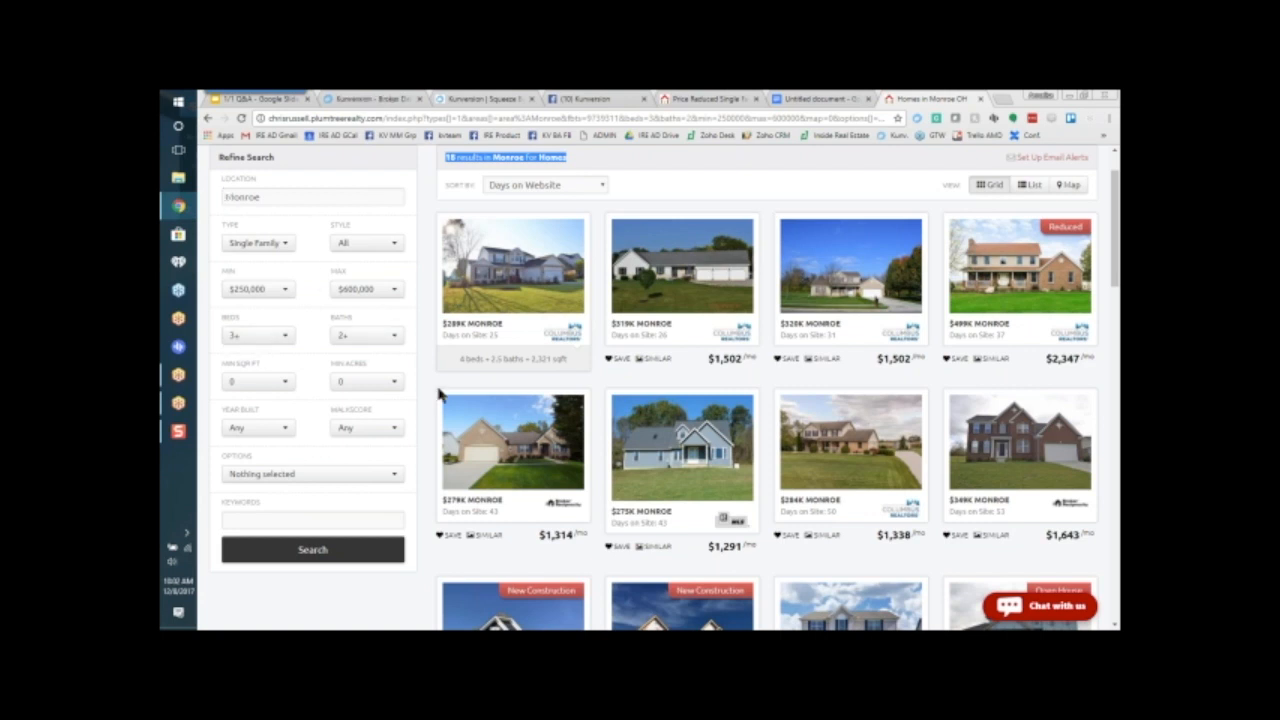
scroll(424, 364, up, 1)
scroll(424, 370, up, 2)
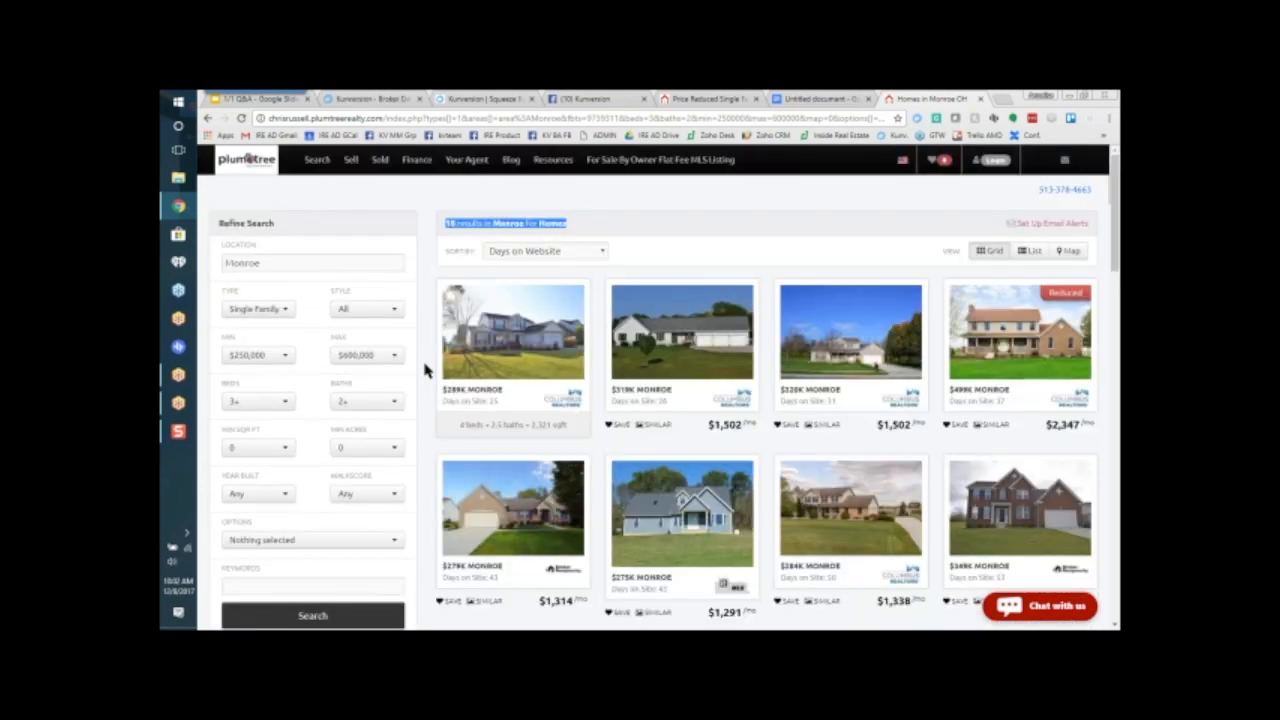
Step: Switch to the Kunversion Facebook group and start a new post with the edited Monroe link pasted in
click(586, 99)
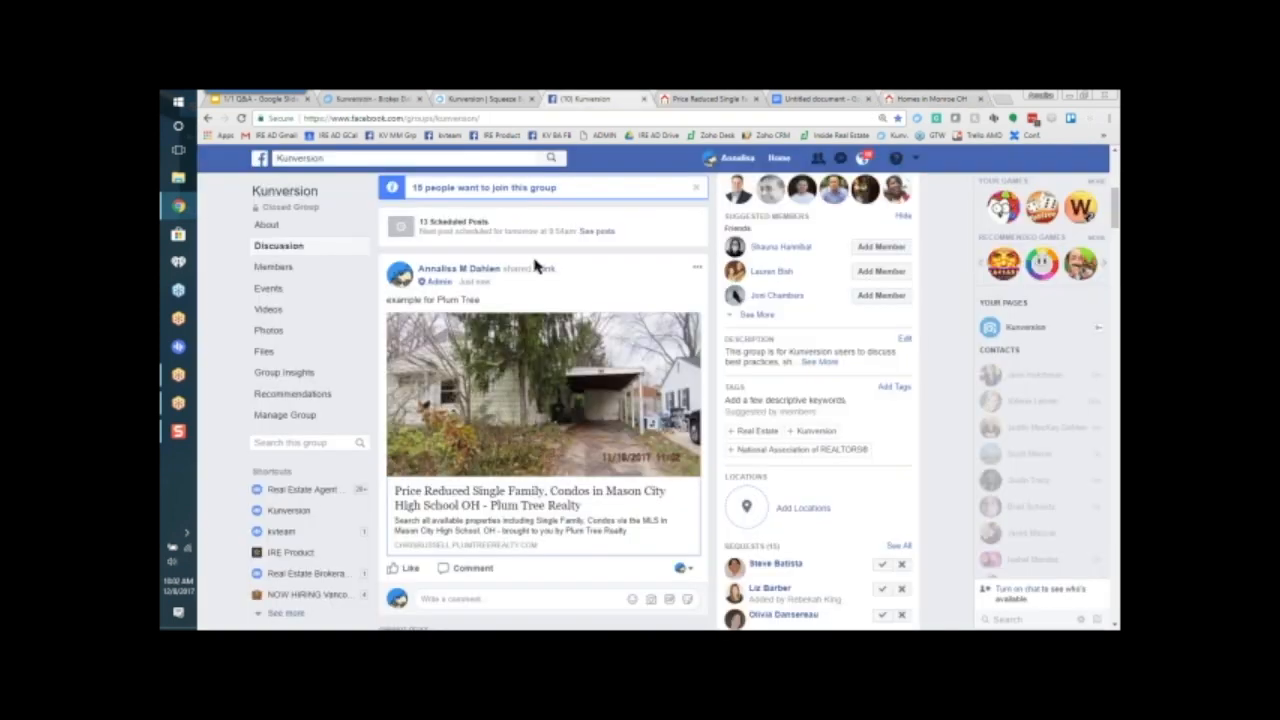
click(497, 240)
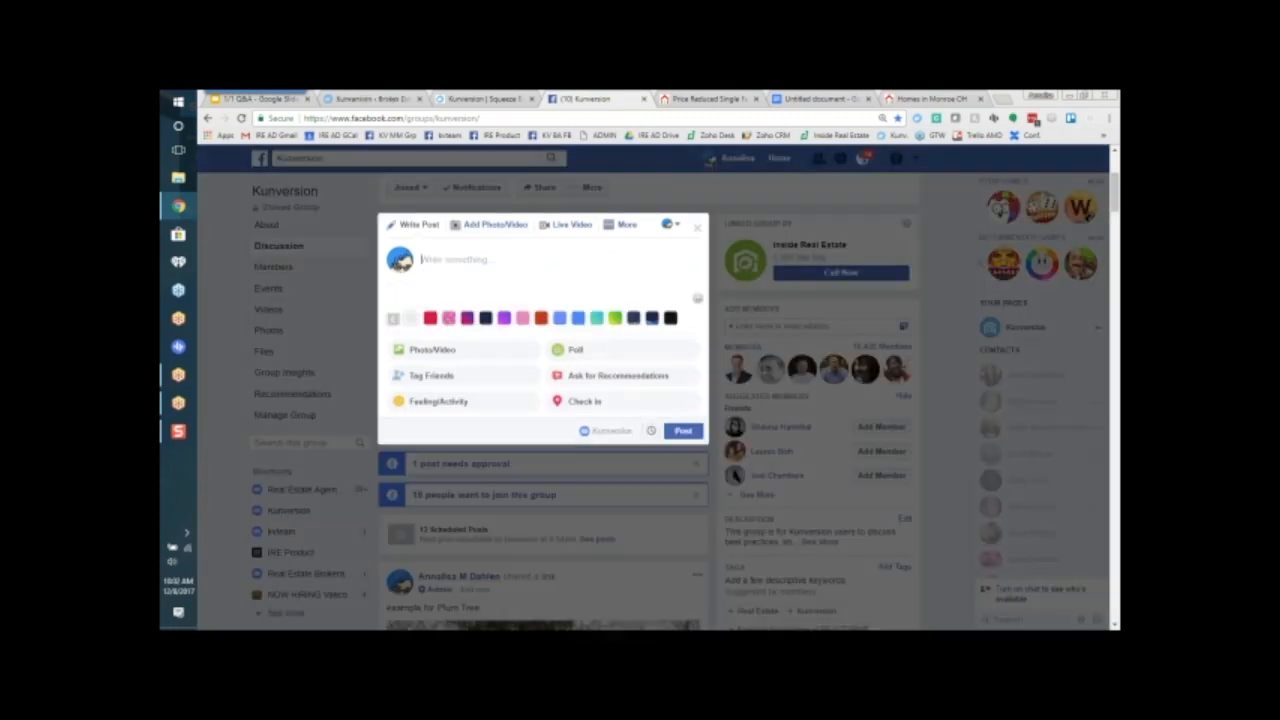
key(ctrl+v)
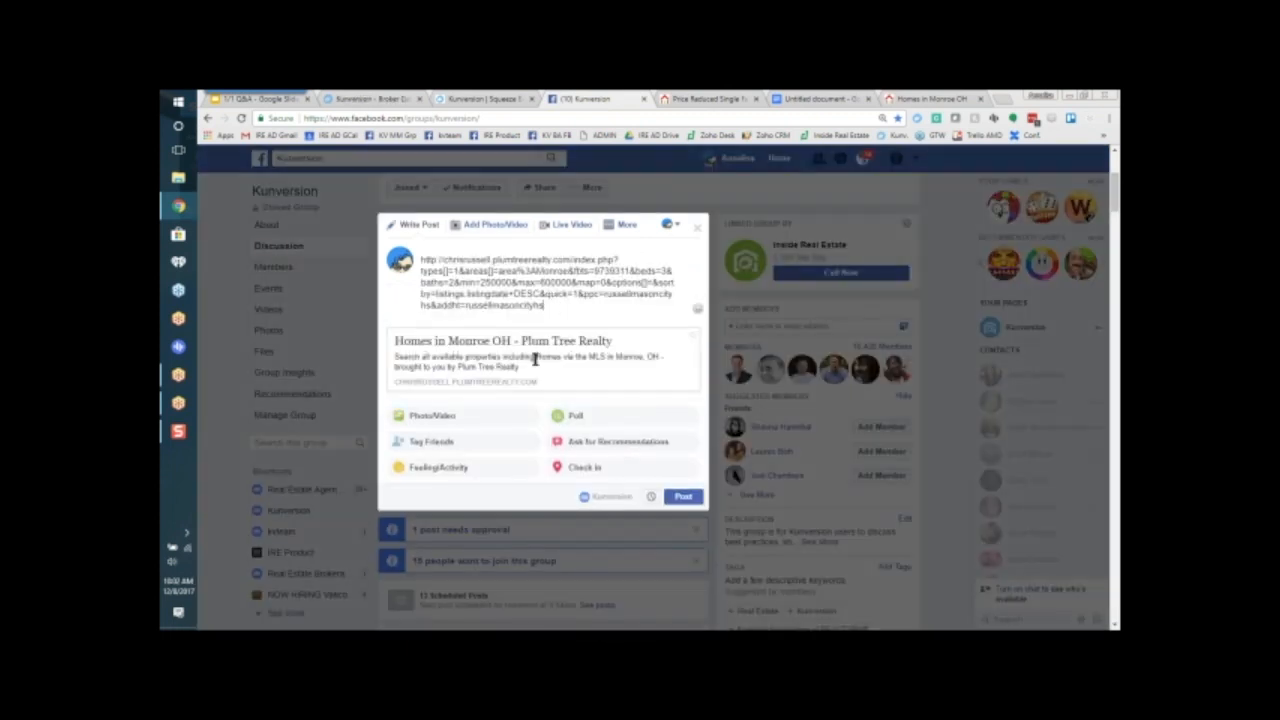
Step: Replace the link text in the post with "Check out these homes in Monroe between x-z", keeping the link preview, and publish it
drag(560, 305, 413, 259)
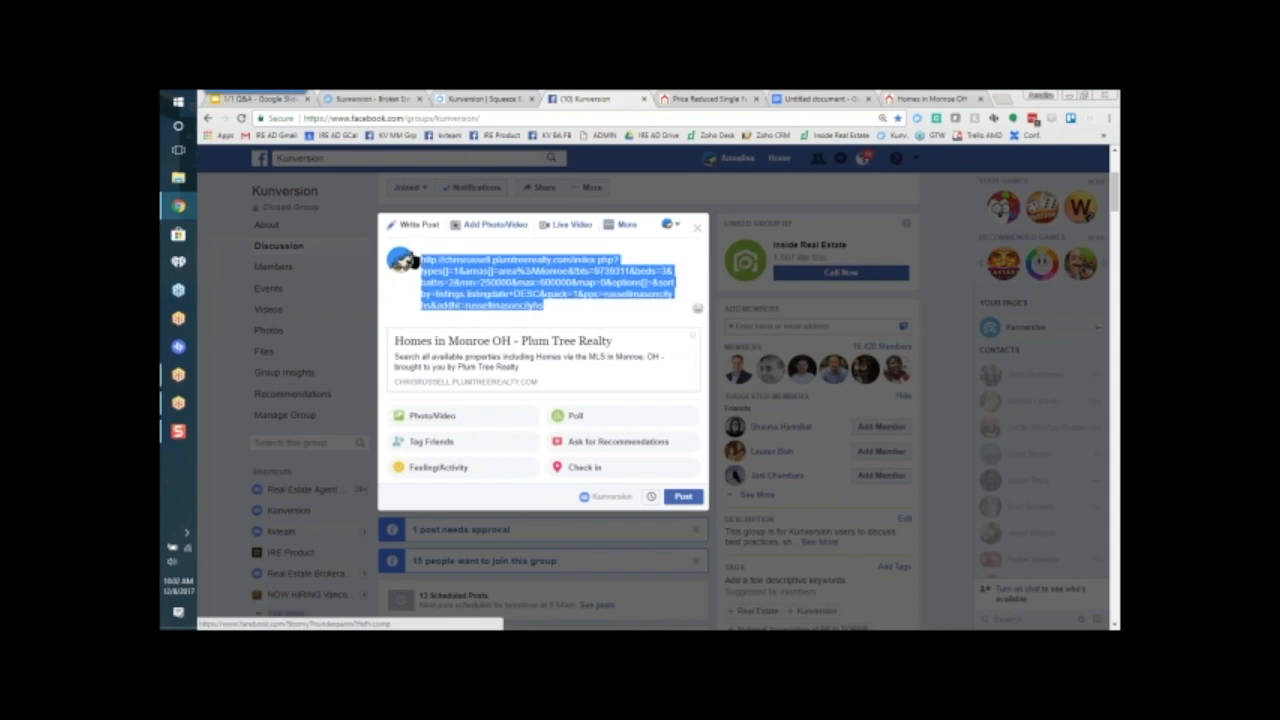
text(Check)
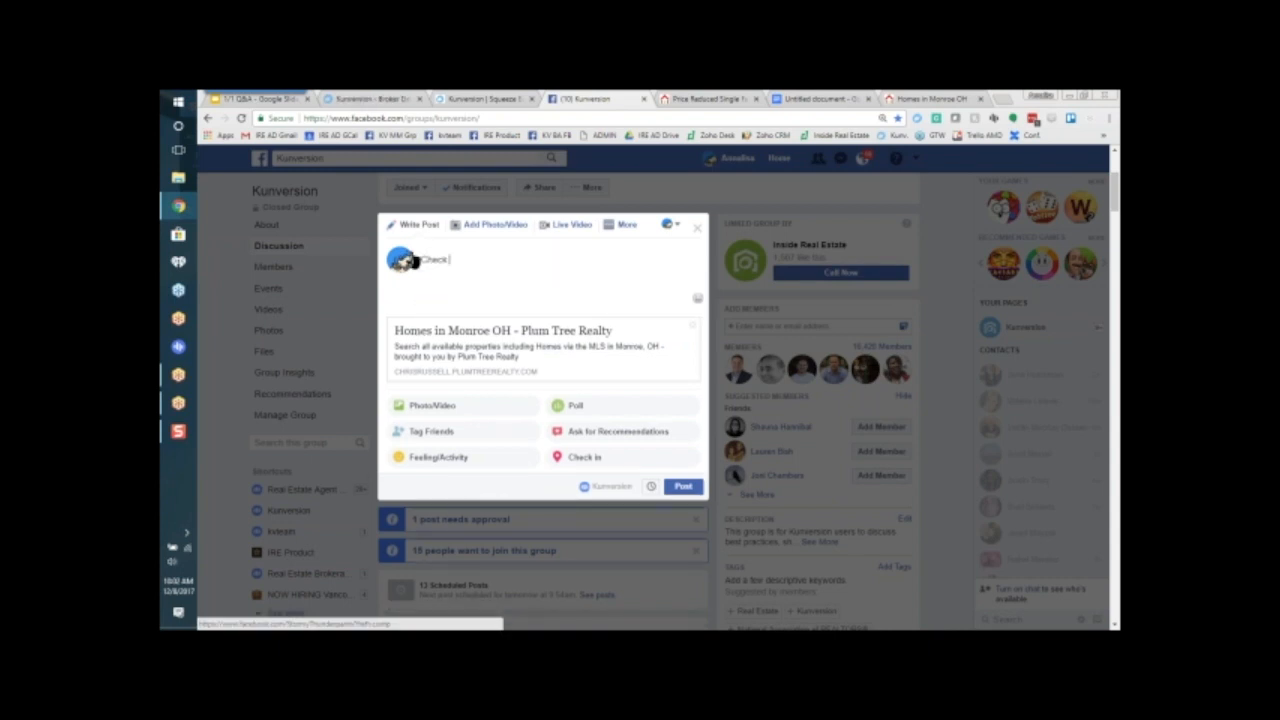
text( out these forec)
key(BackSpace)
key(BackSpace)
key(BackSpace)
key(BackSpace)
key(BackSpace)
text(homes in Monroe bel)
text(ween a)
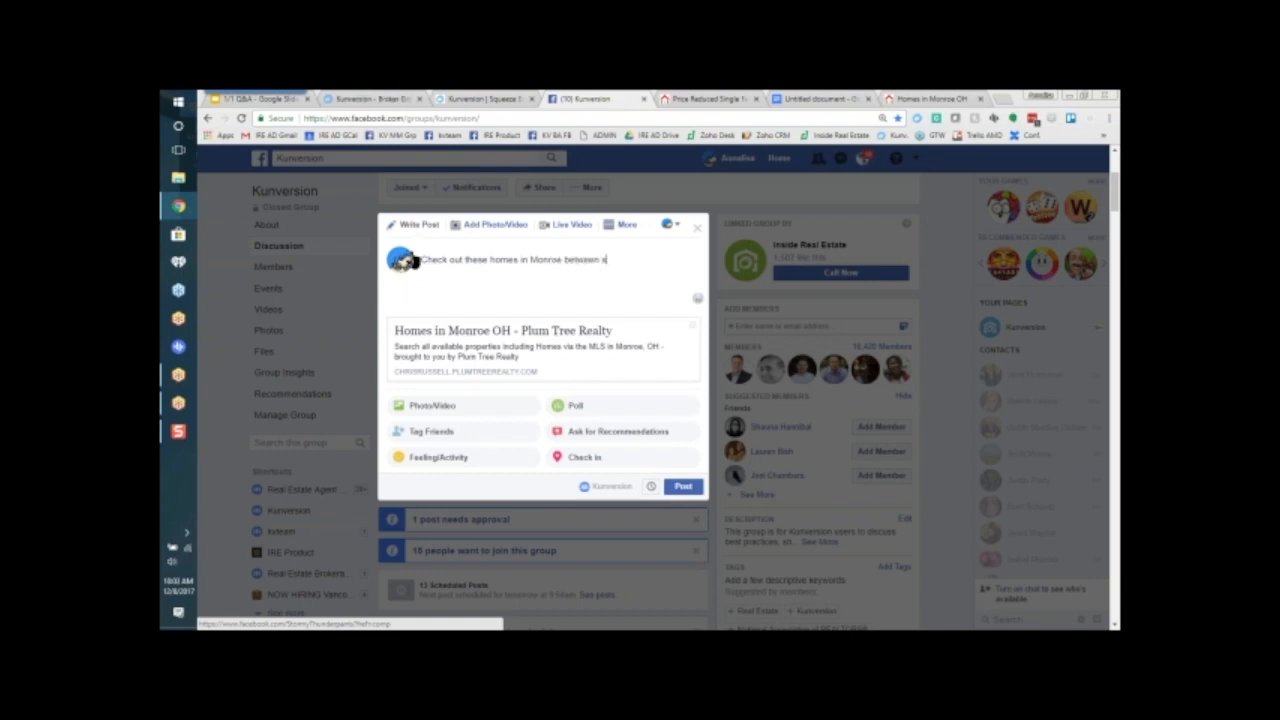
text(-z)
click(683, 489)
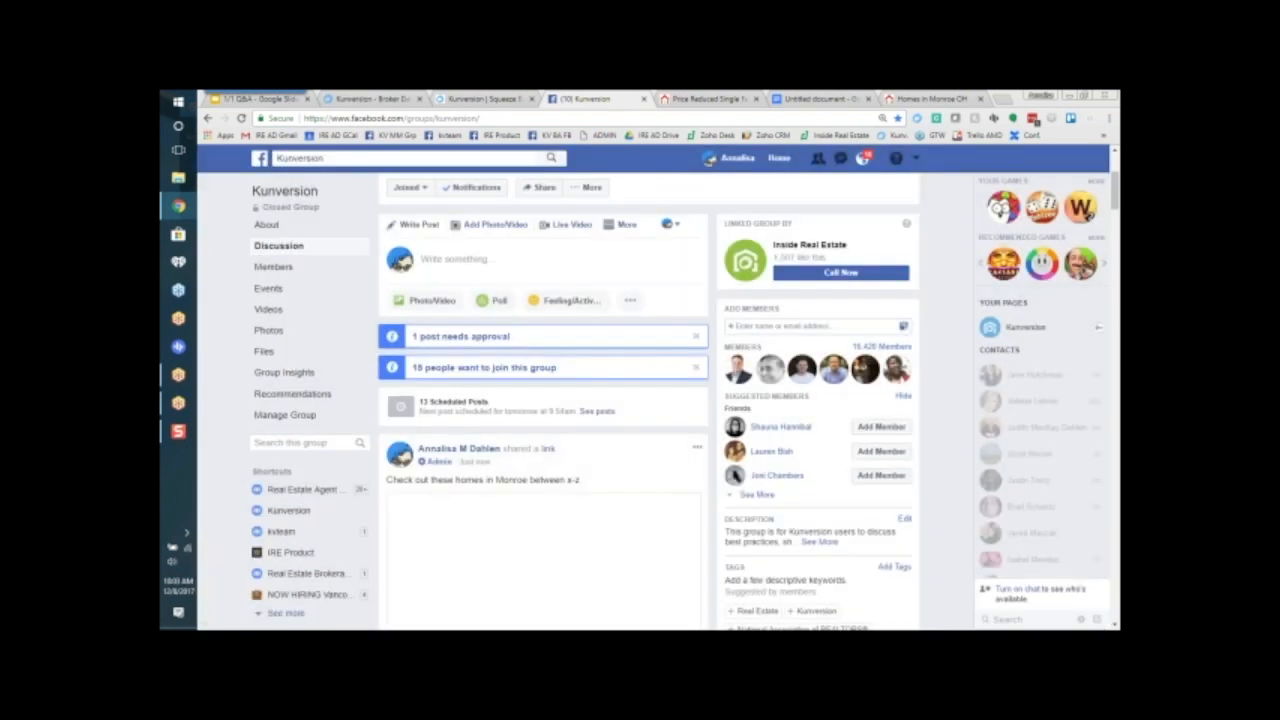
Step: Open the Monroe homes link from the published post and examine the listings and applied search filters
scroll(668, 492, down, 2)
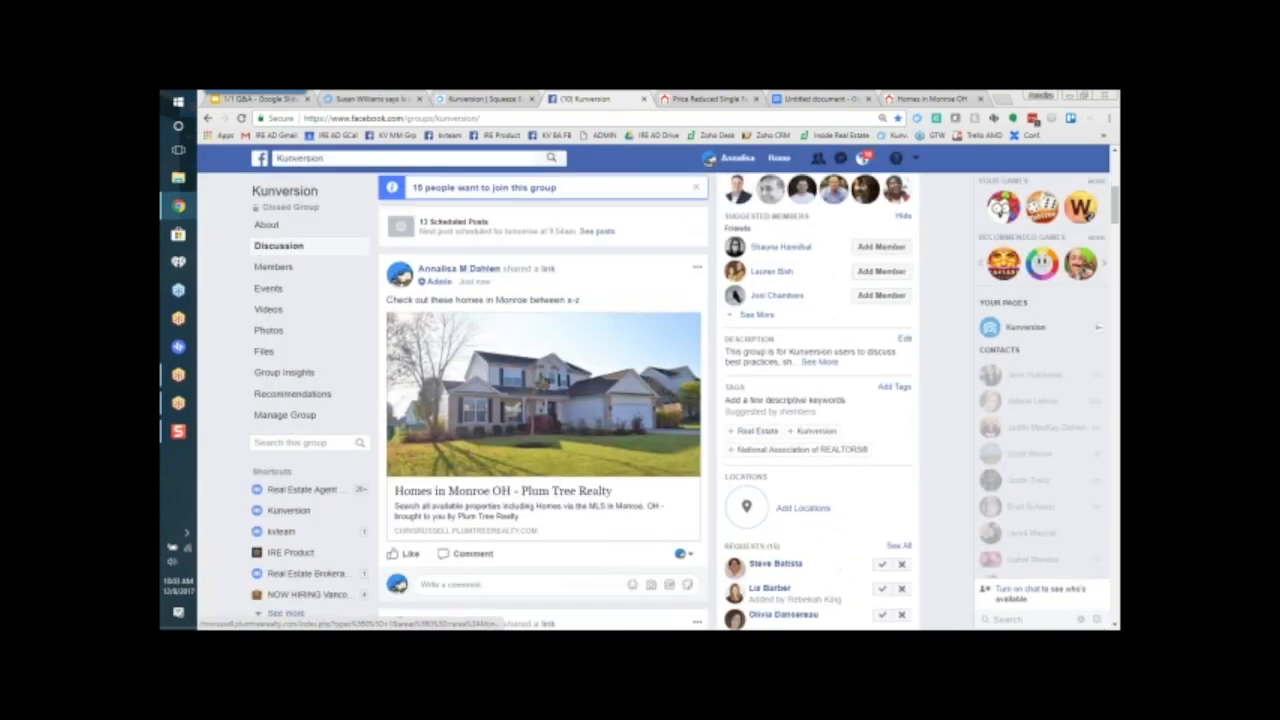
click(457, 503)
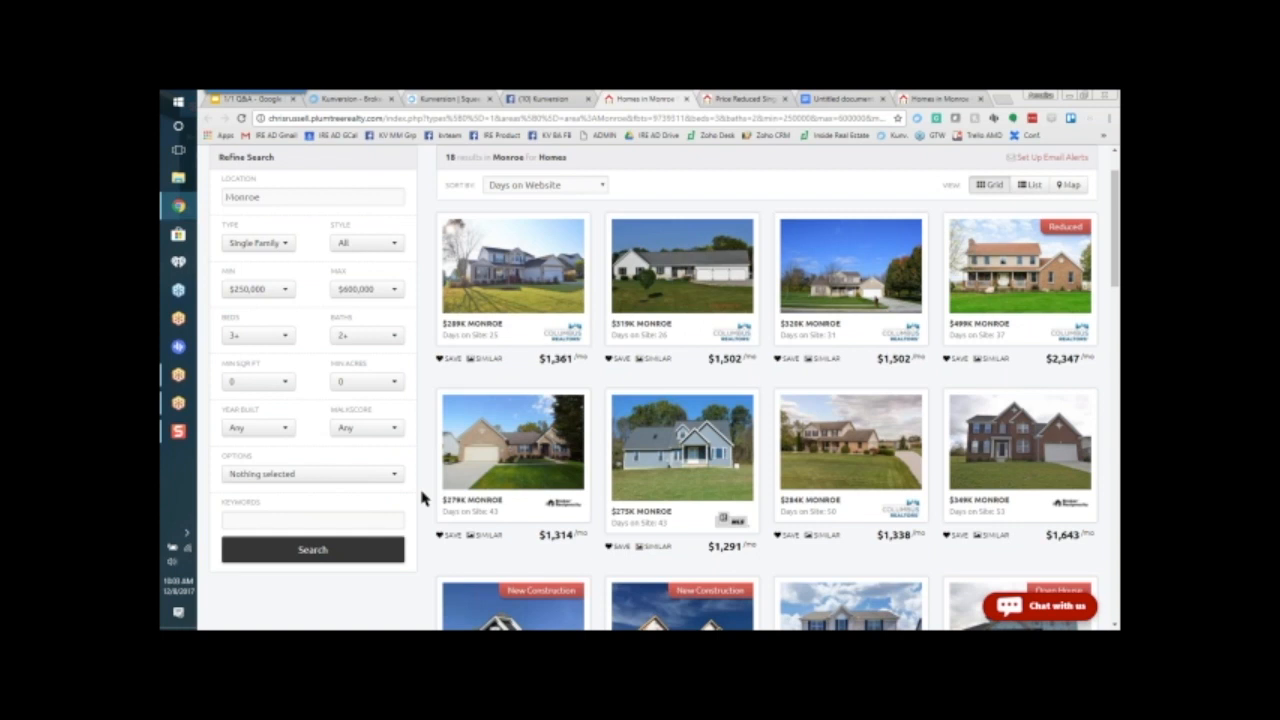
scroll(428, 512, up, 1)
scroll(428, 512, up, 1)
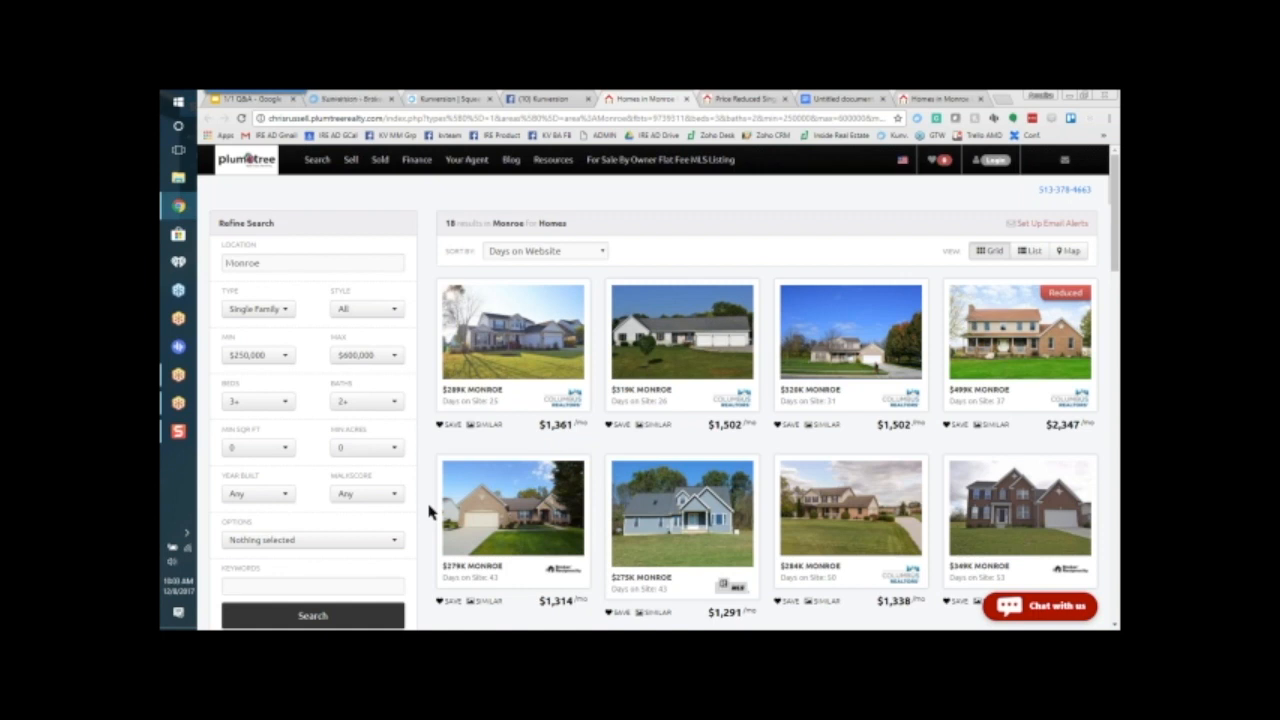
Step: Return to the Kunversion squeeze page builder and set the area to area:Monroe Township
click(466, 99)
click(746, 290)
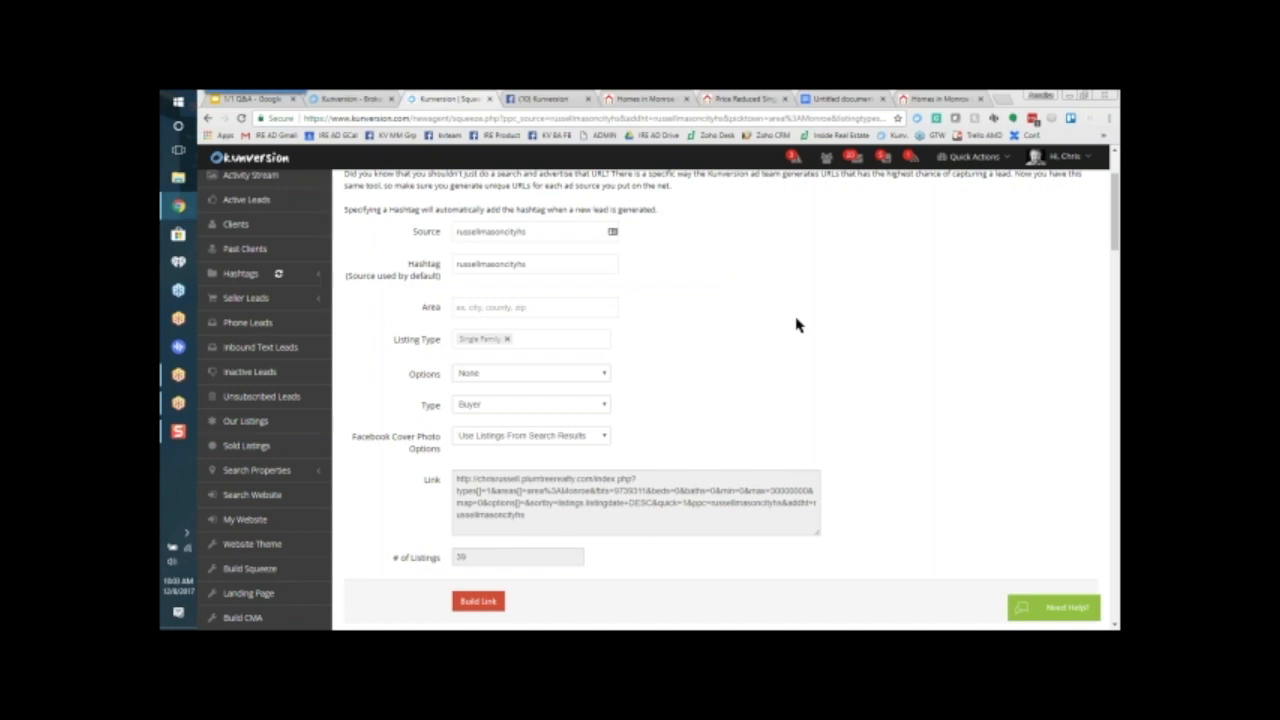
click(561, 307)
text(monroe)
click(557, 329)
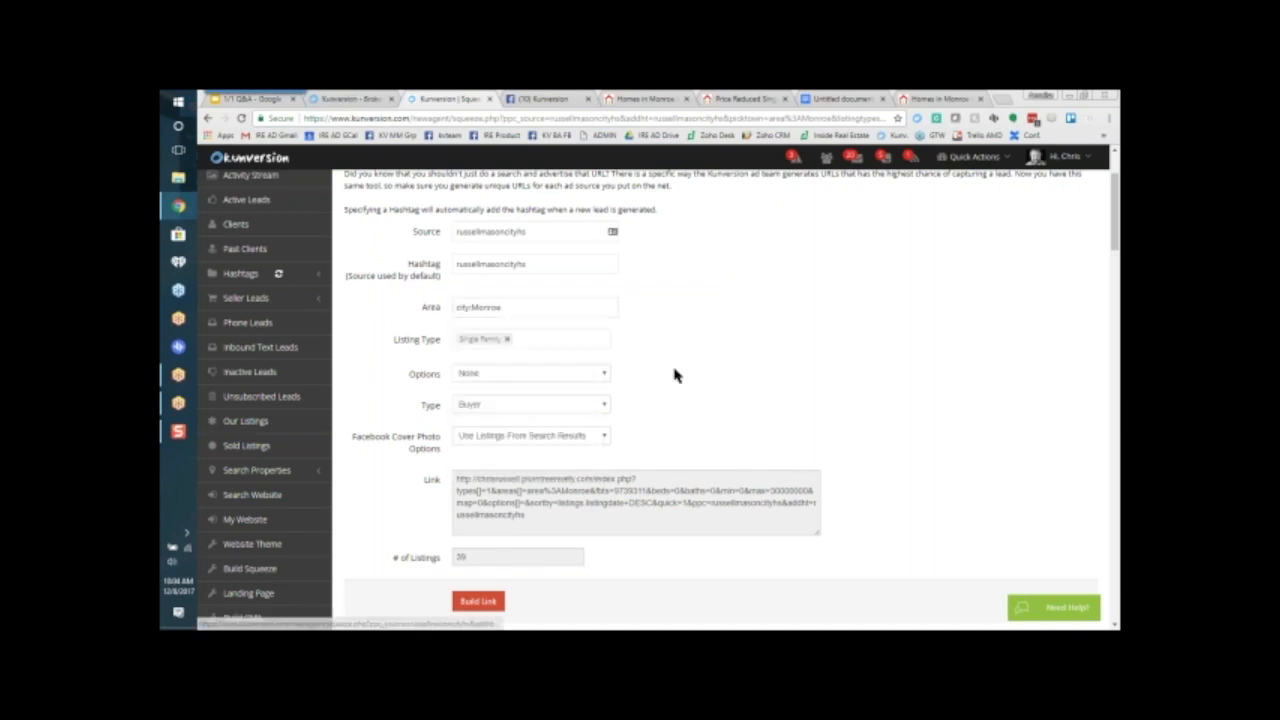
click(604, 382)
Step: Set the listing option to Open House, build the squeeze link, and review the generated link
click(598, 374)
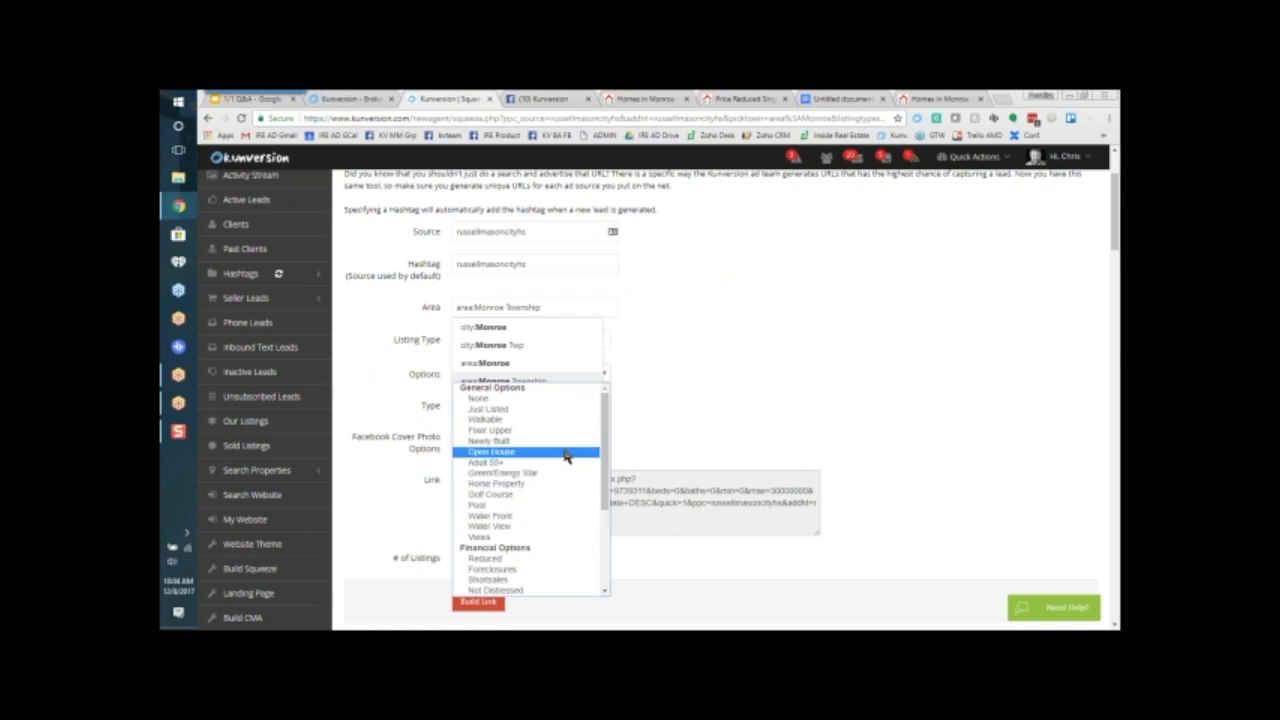
click(567, 453)
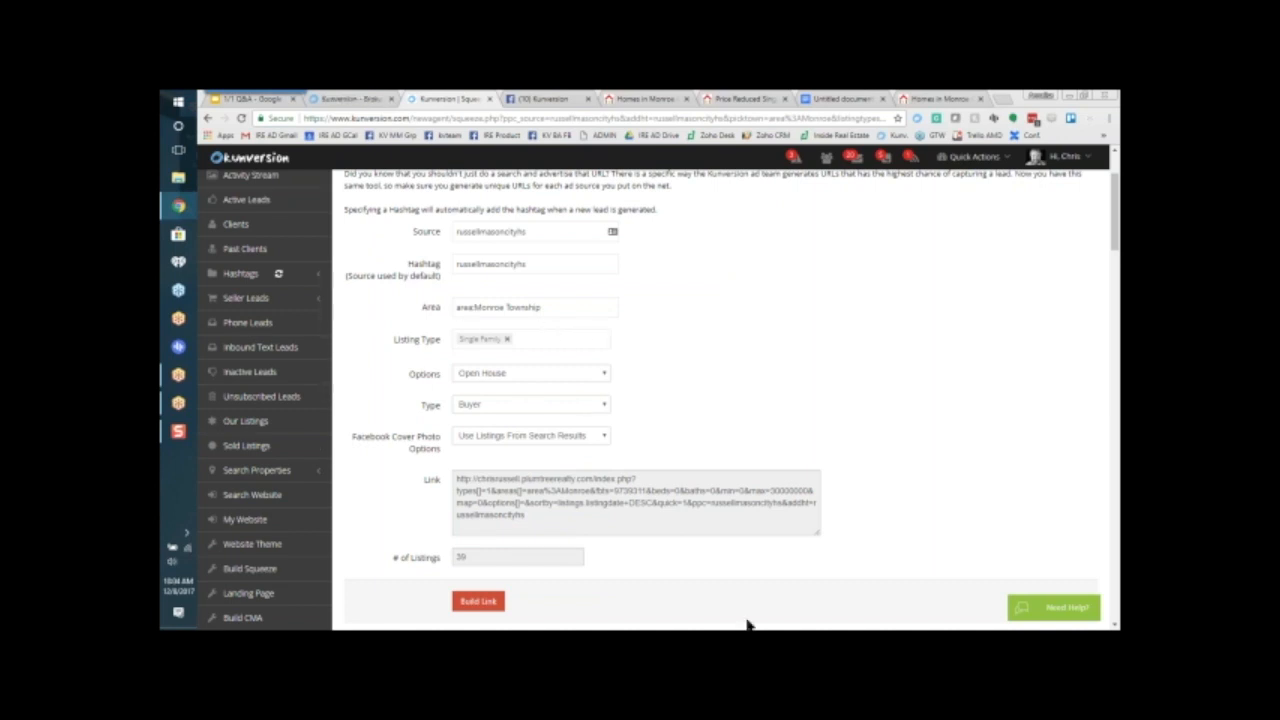
click(490, 605)
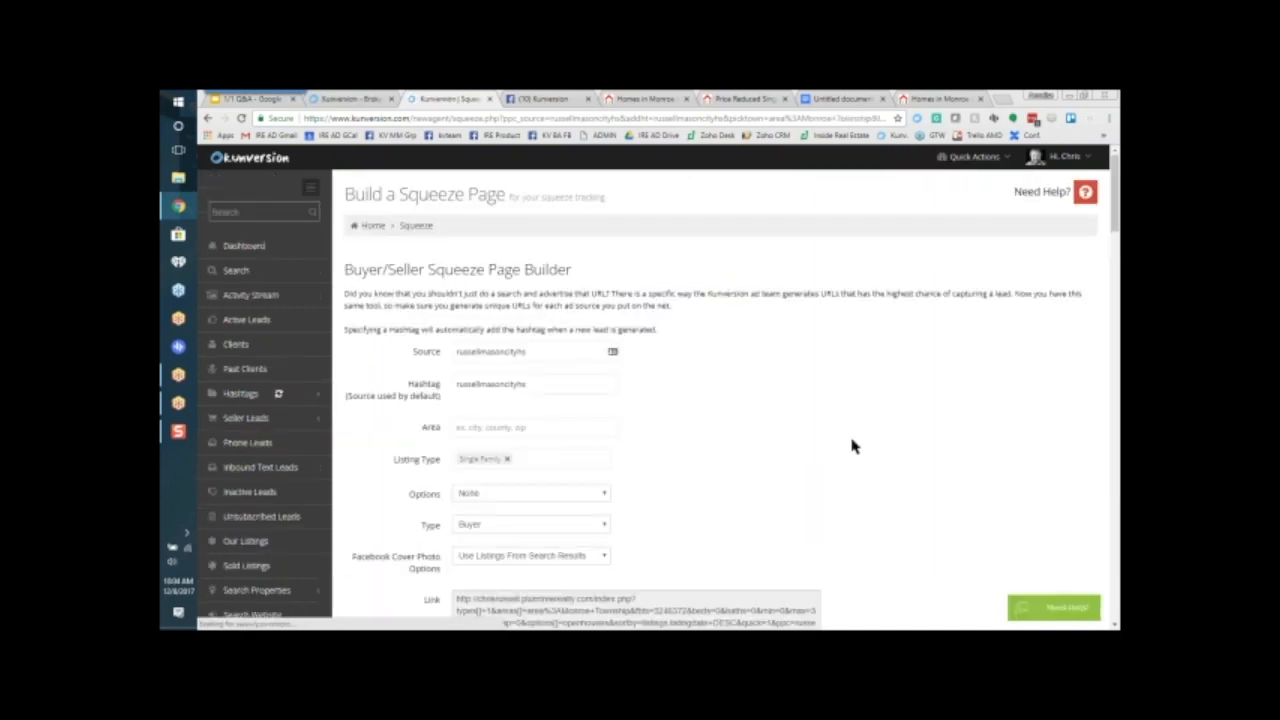
scroll(860, 440, down, 5)
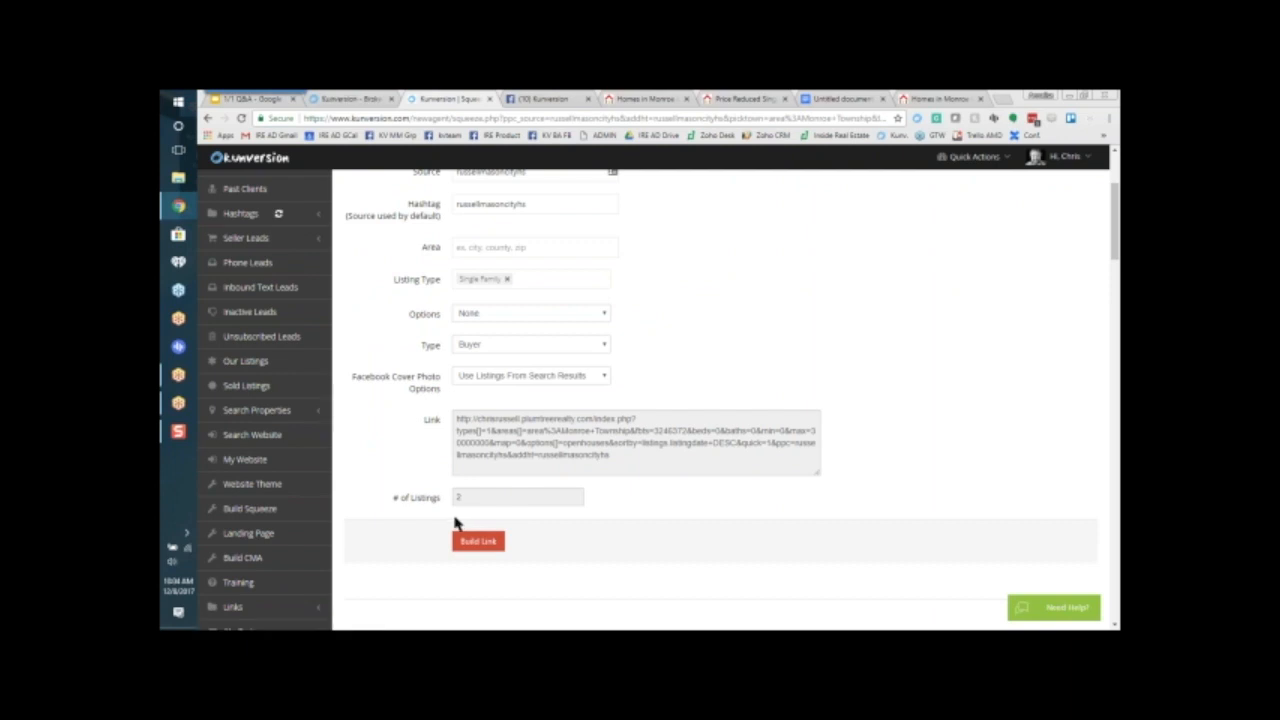
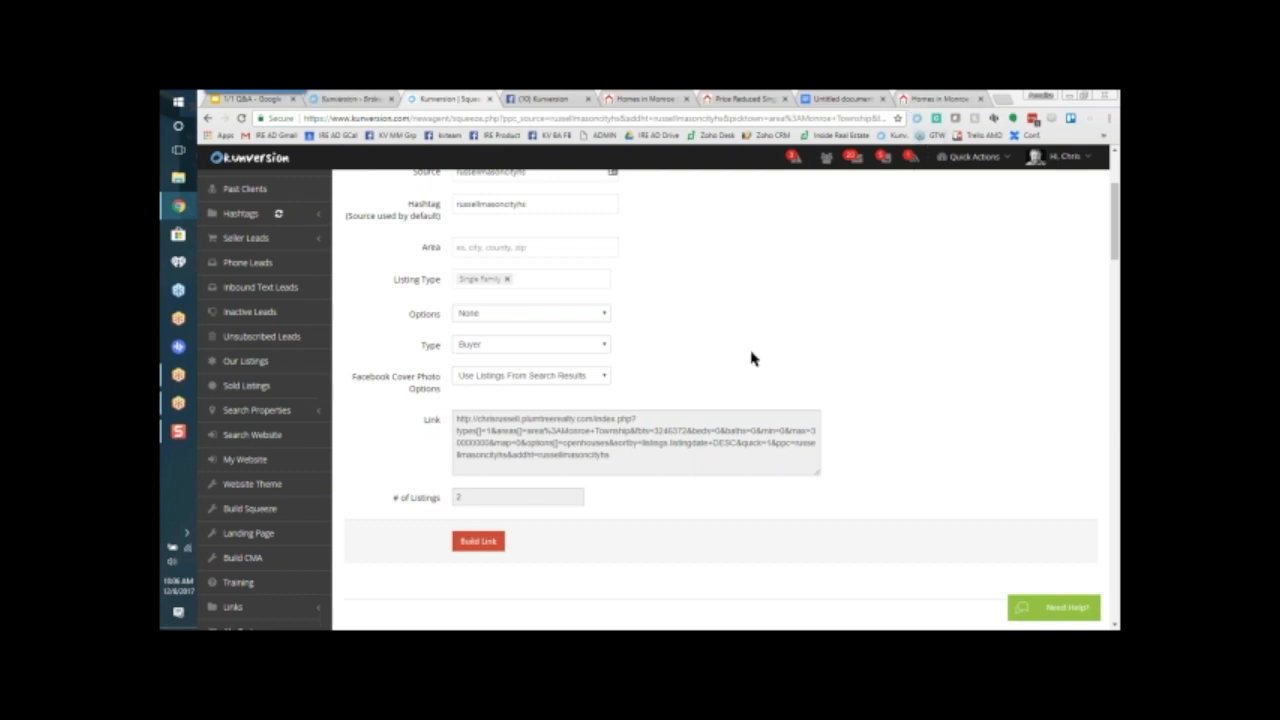
Step: Copy the web address of the Monroe homes search results page
scroll(735, 250, up, 2)
click(650, 99)
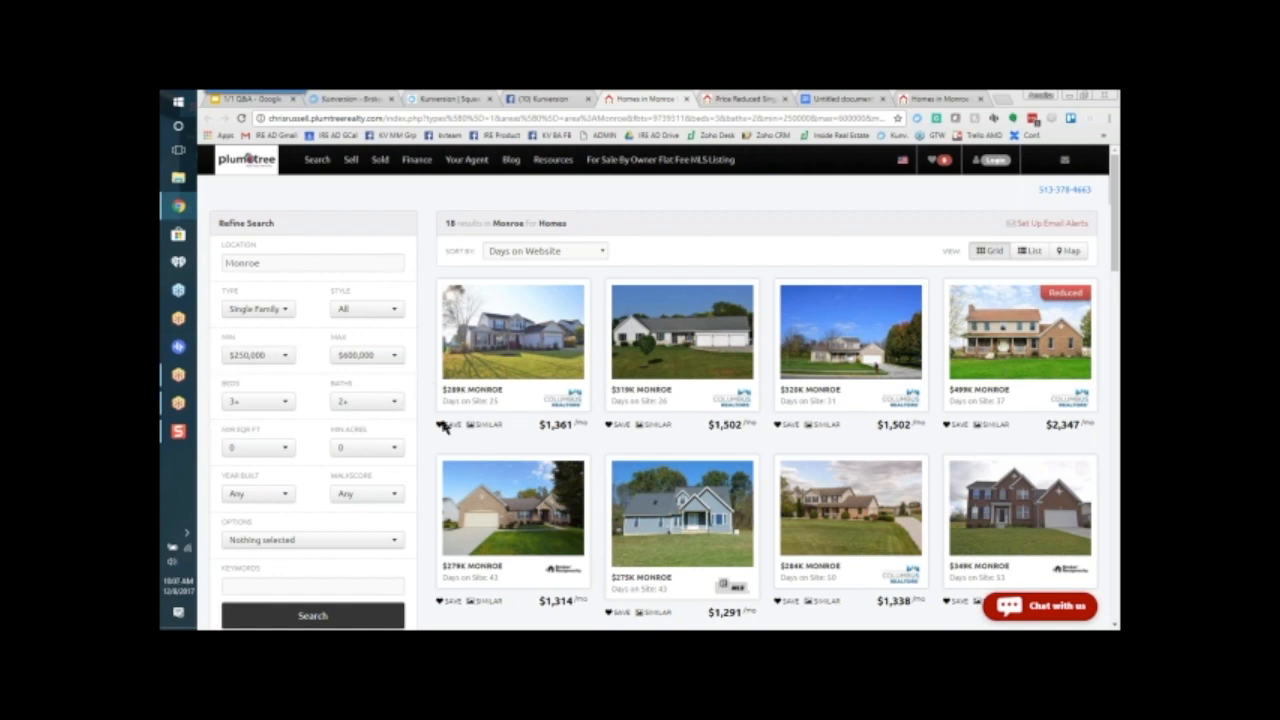
right_click(298, 118)
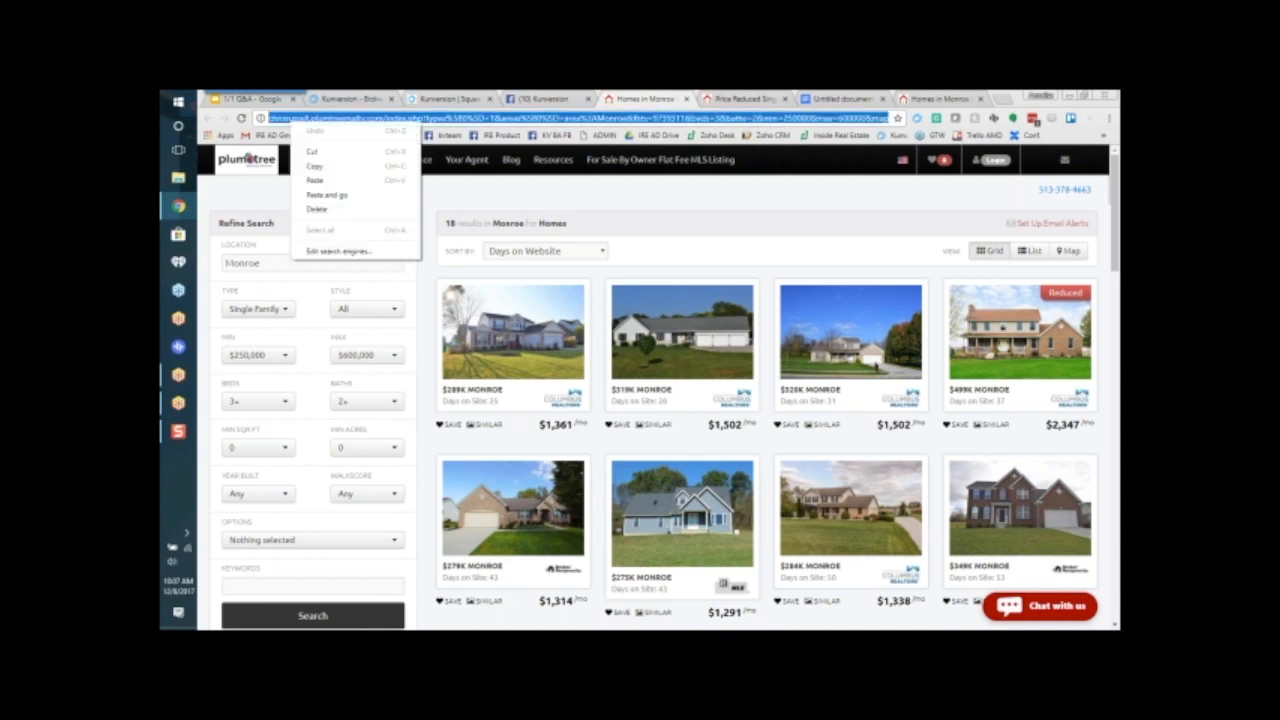
click(322, 170)
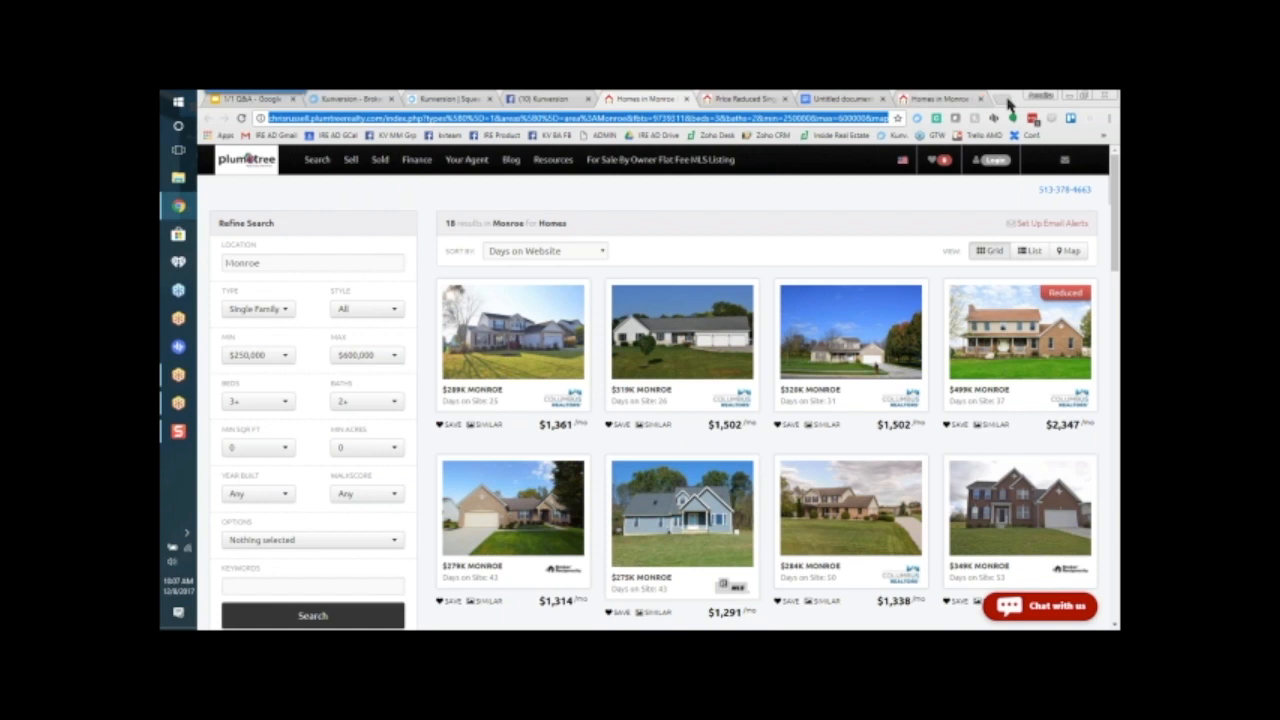
Step: Open the bookmarked realty test page on Facebook in a new browser tab
click(1003, 98)
click(1105, 135)
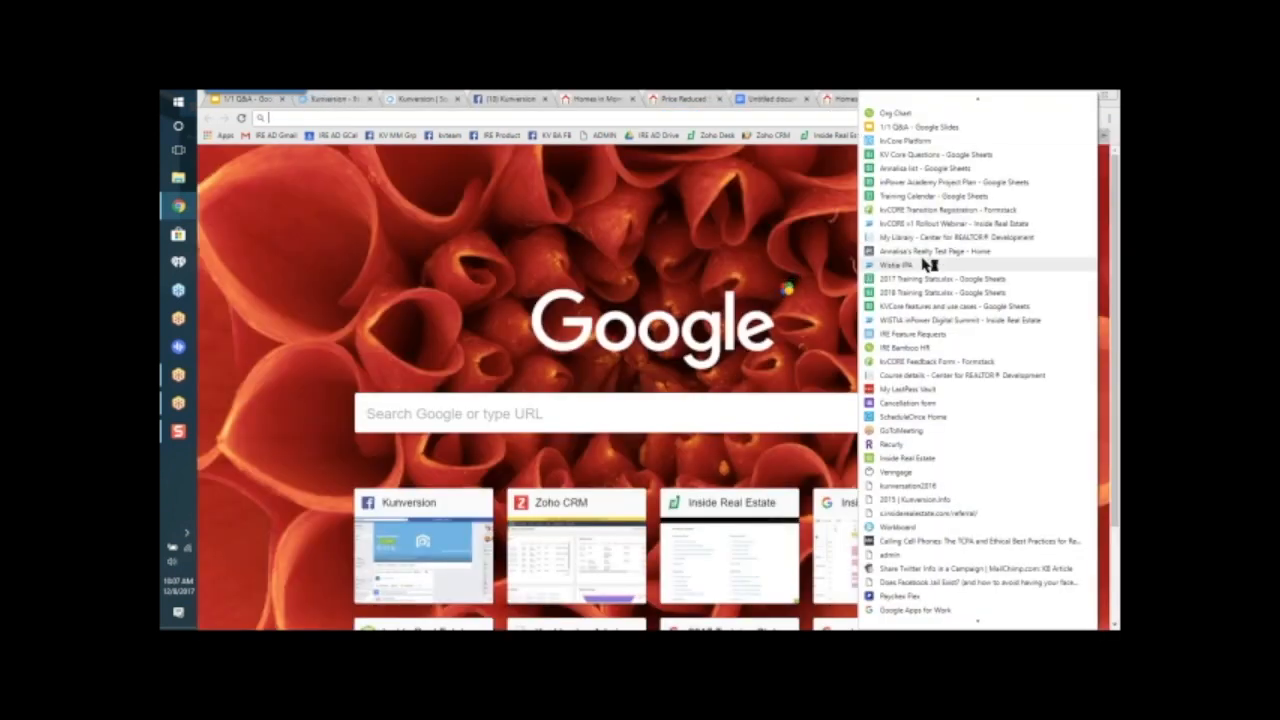
click(920, 251)
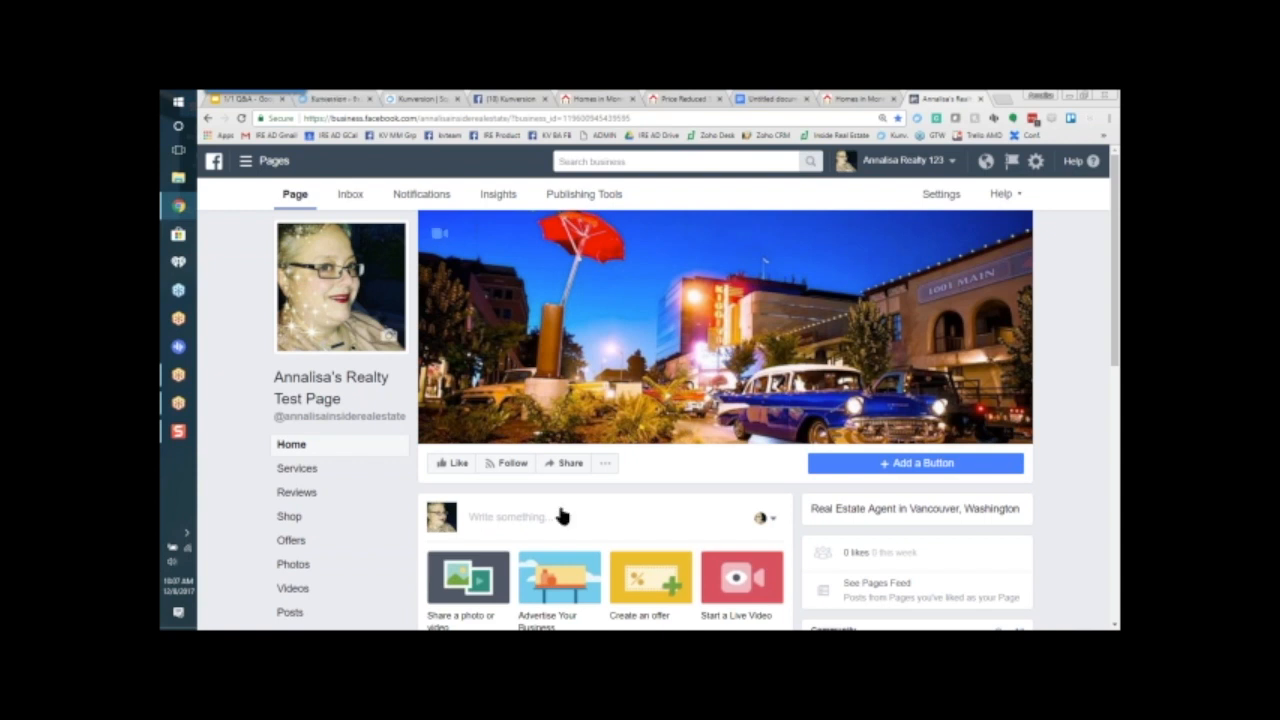
Step: Create a page post from the copied Monroe homes link, delete the link text while keeping the preview, and publish it
scroll(560, 514, down, 2)
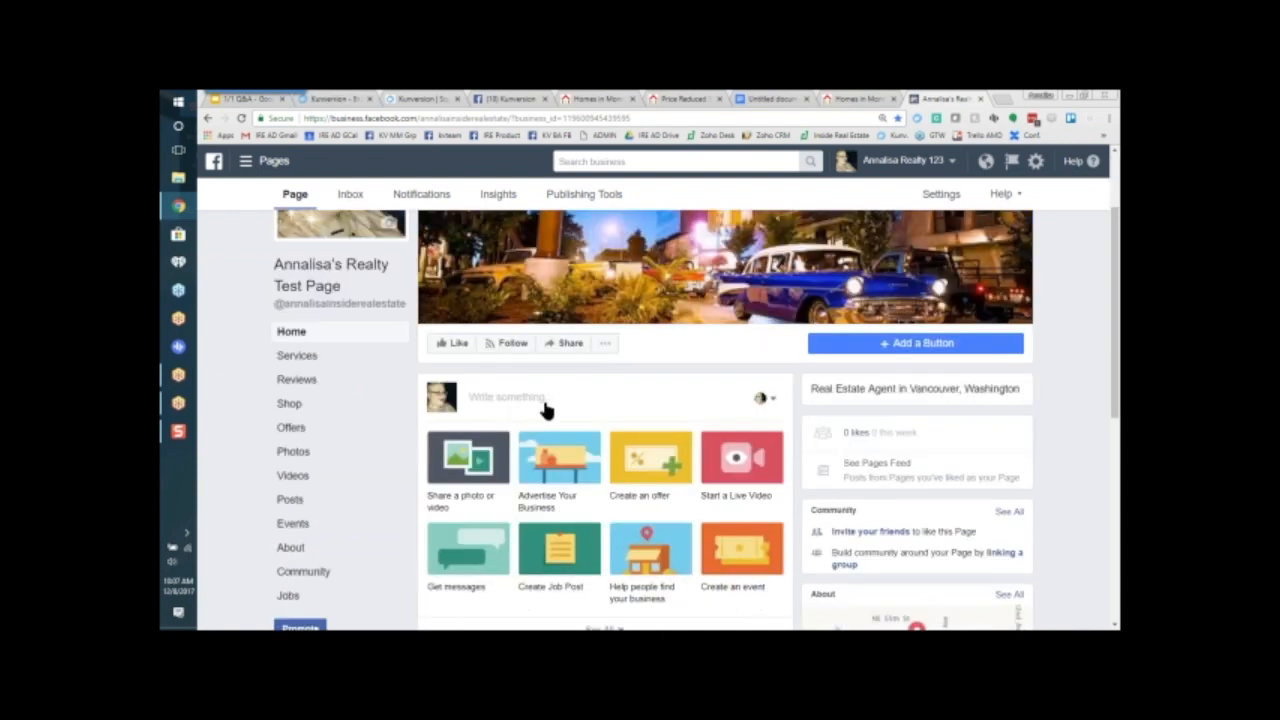
click(509, 400)
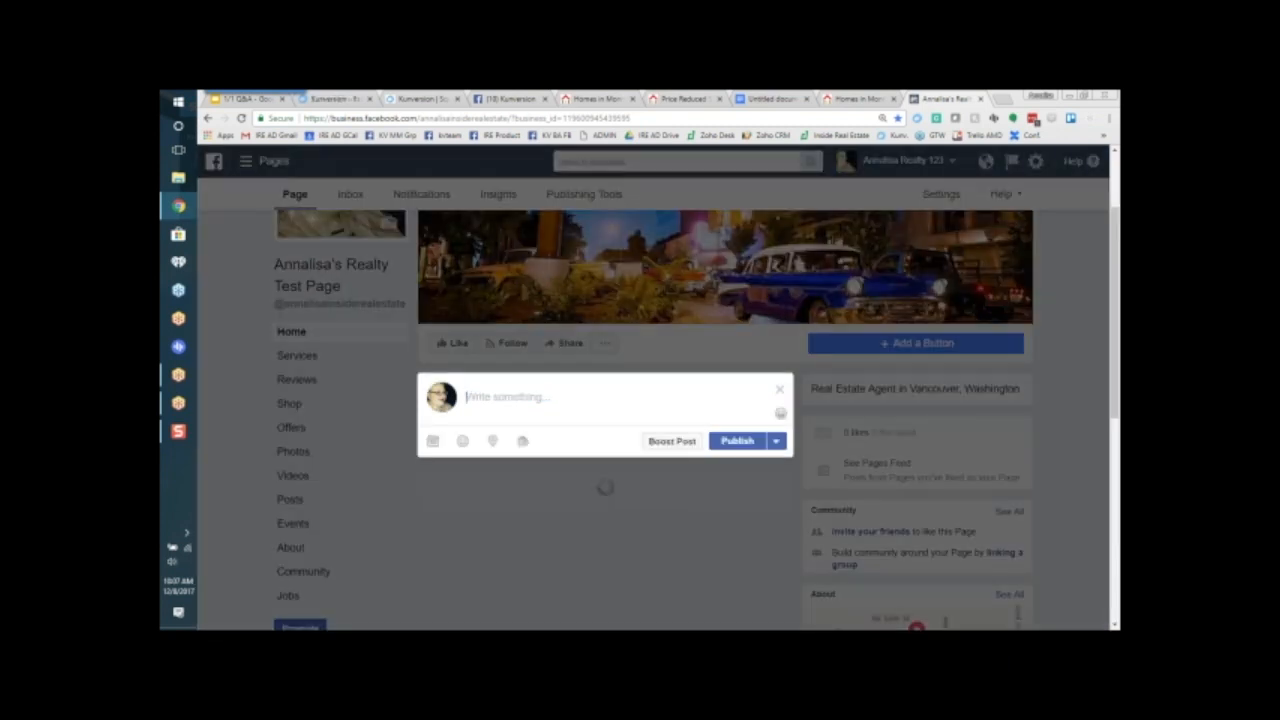
right_click(511, 399)
click(540, 465)
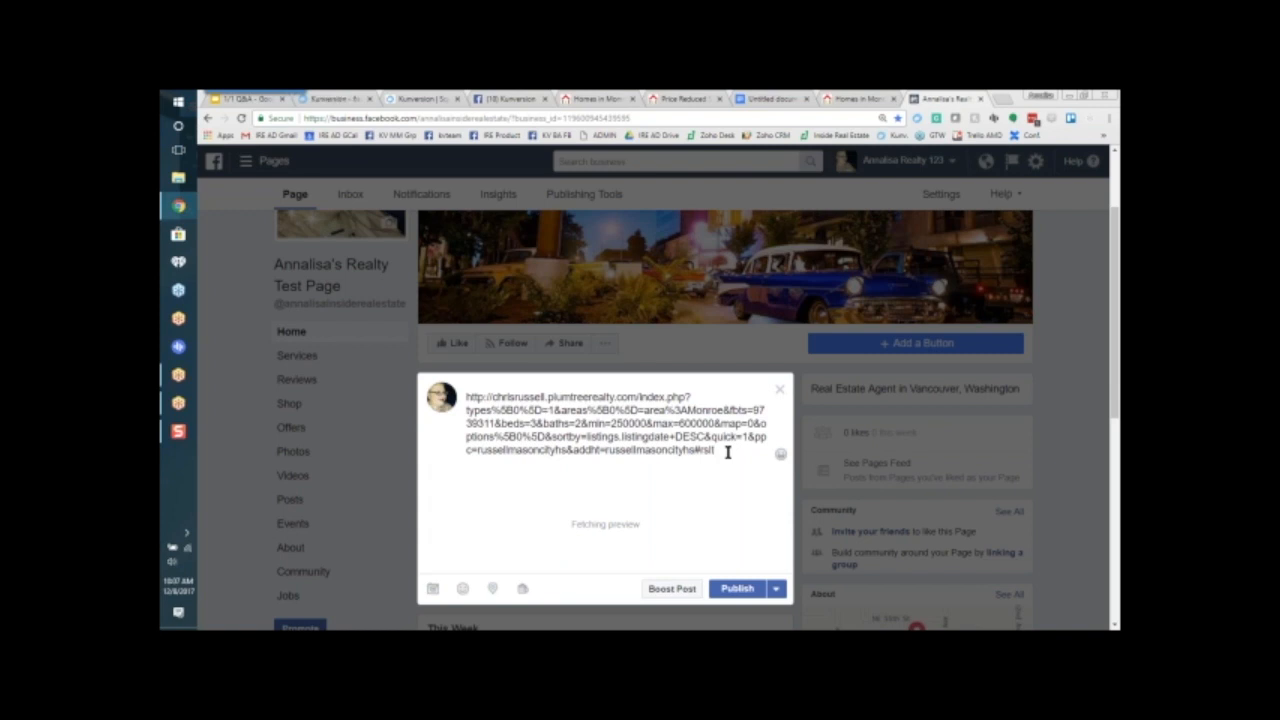
drag(727, 452, 450, 396)
key(BackSpace)
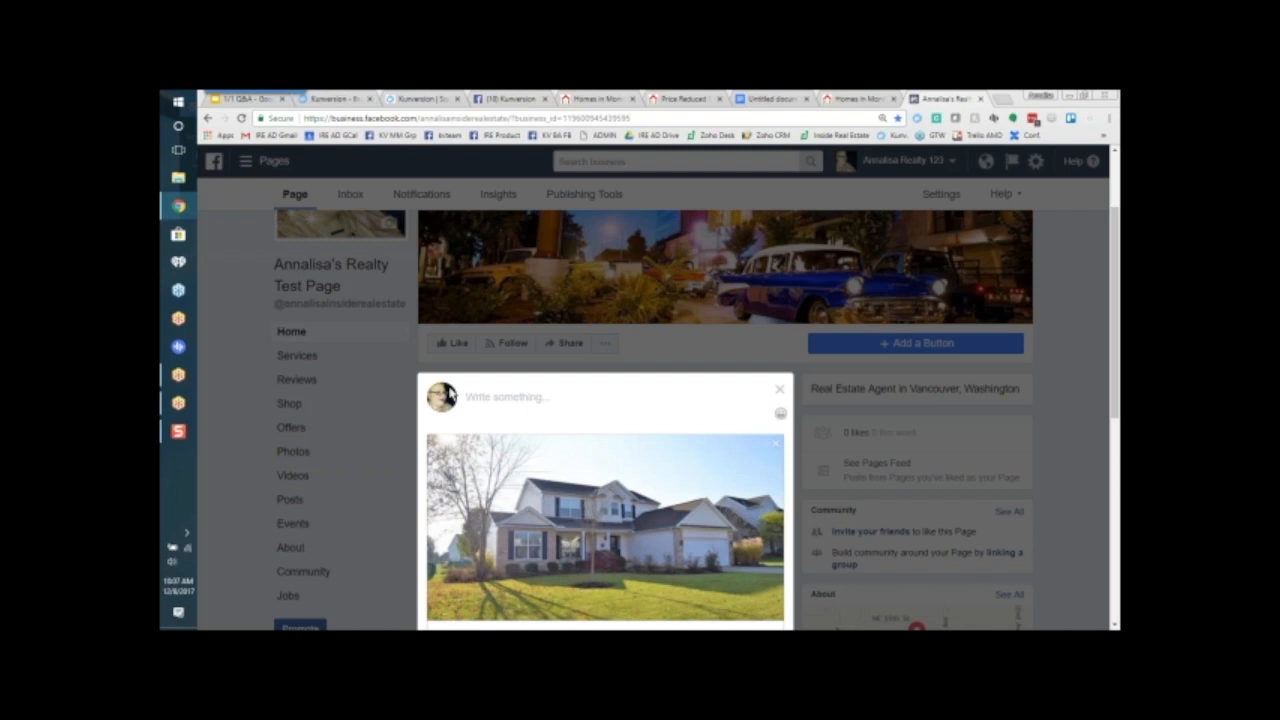
scroll(688, 483, down, 2)
click(737, 612)
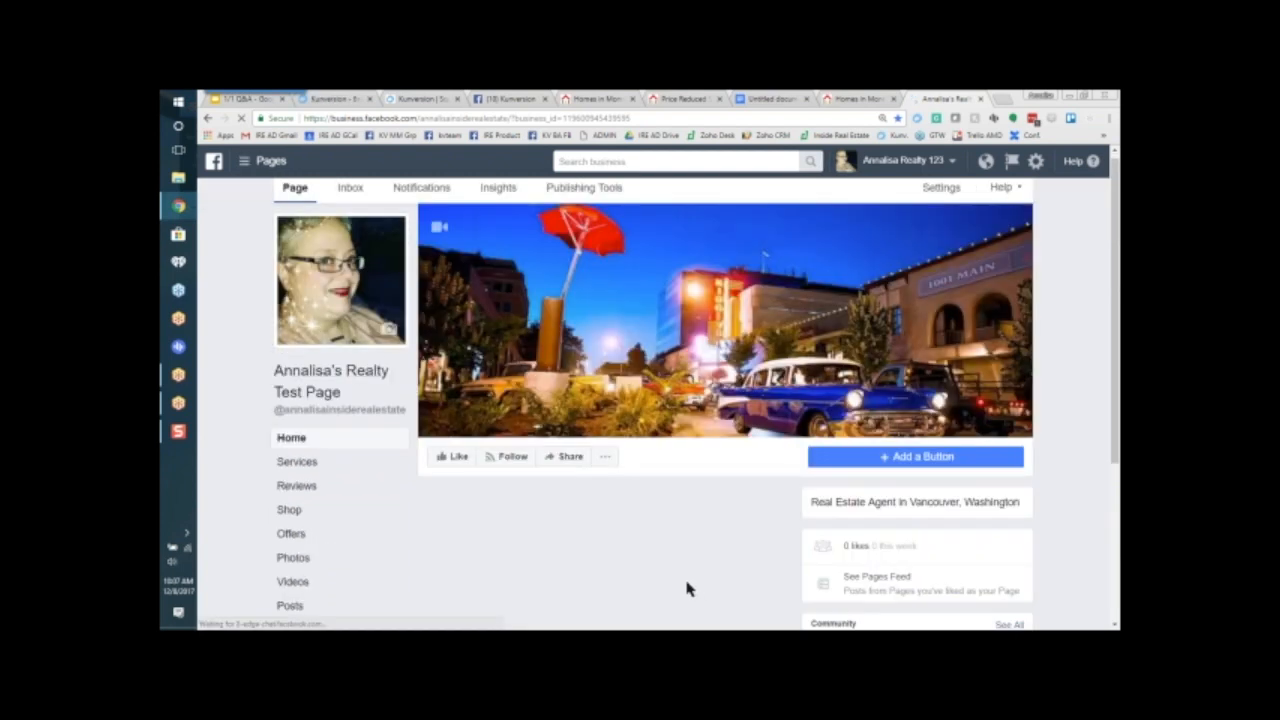
Step: Open the boost settings of the new Monroe homes post and preview the ad as a mobile news feed post
scroll(686, 589, down, 5)
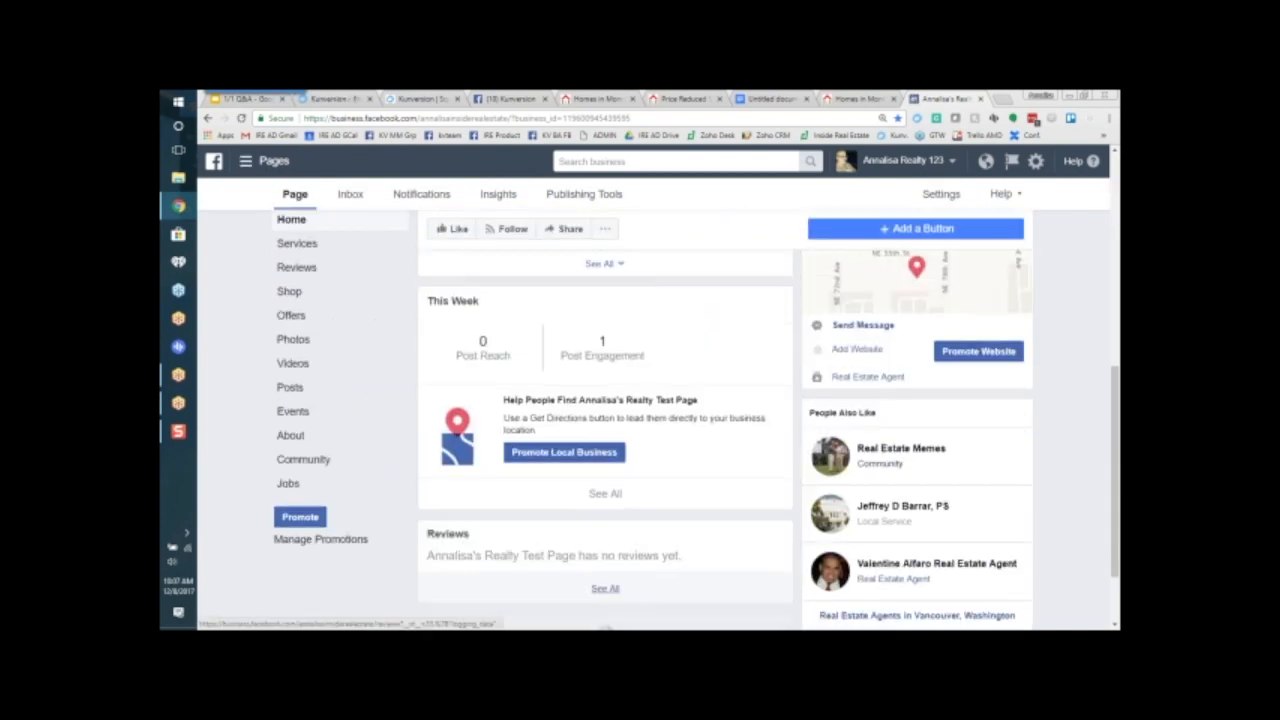
scroll(686, 589, down, 5)
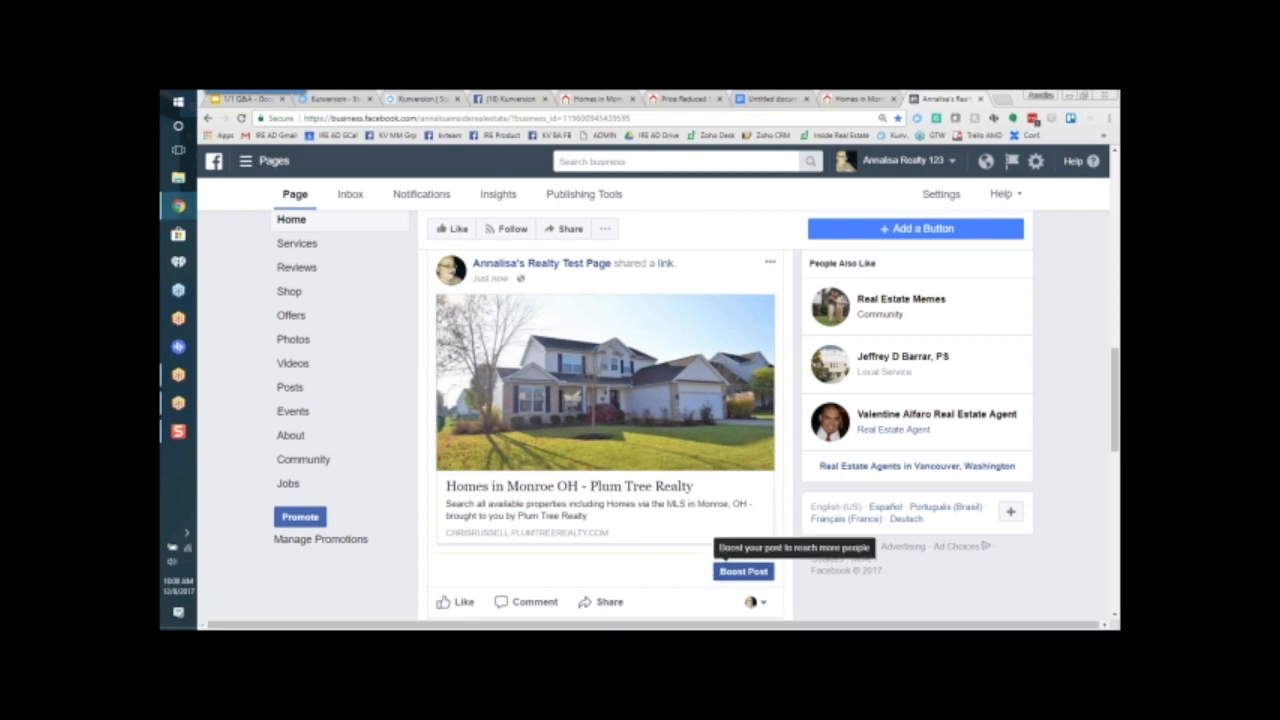
click(748, 573)
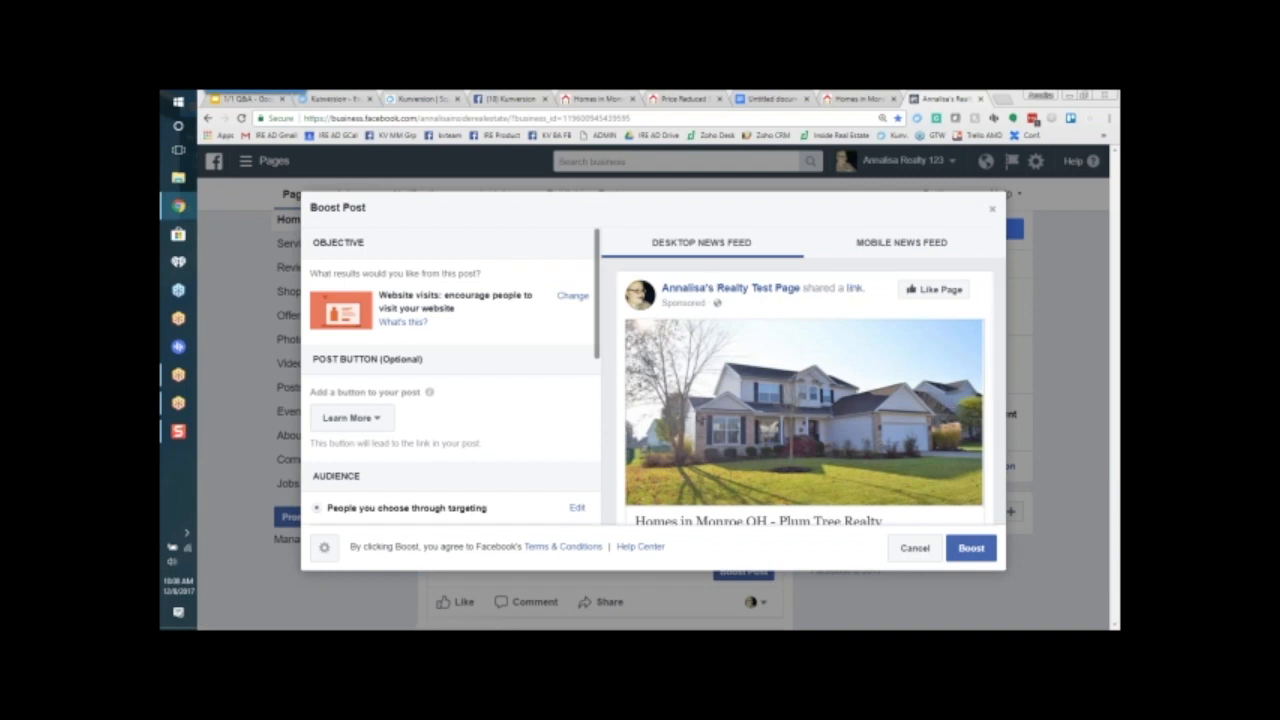
click(905, 244)
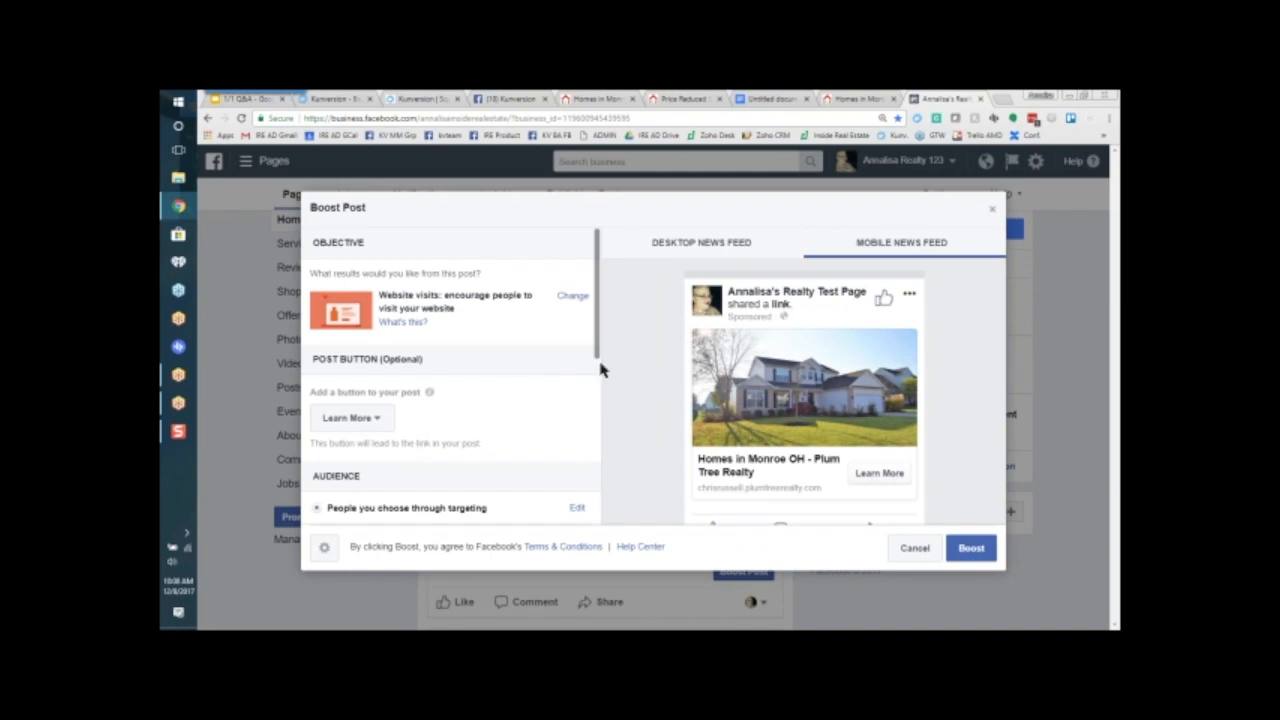
Step: Edit the boost's targeted audience, setting the minimum age to 30 and removing the Washington location
drag(598, 338, 606, 413)
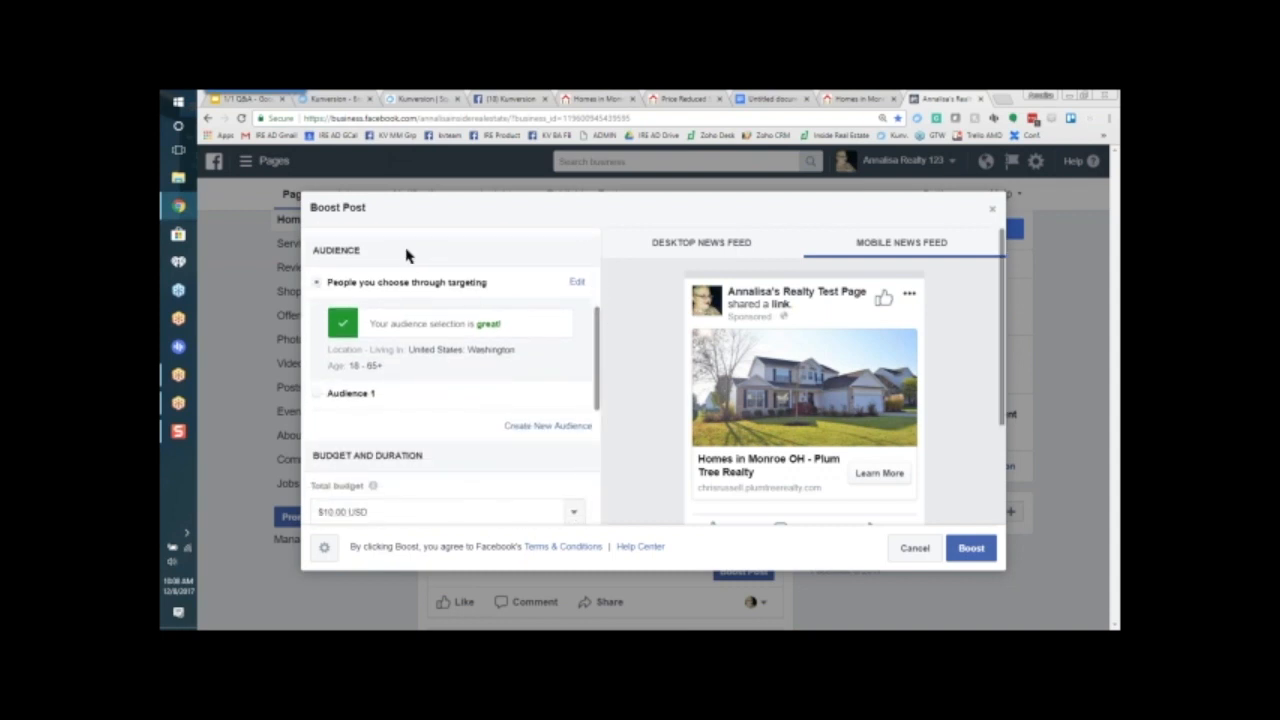
click(577, 282)
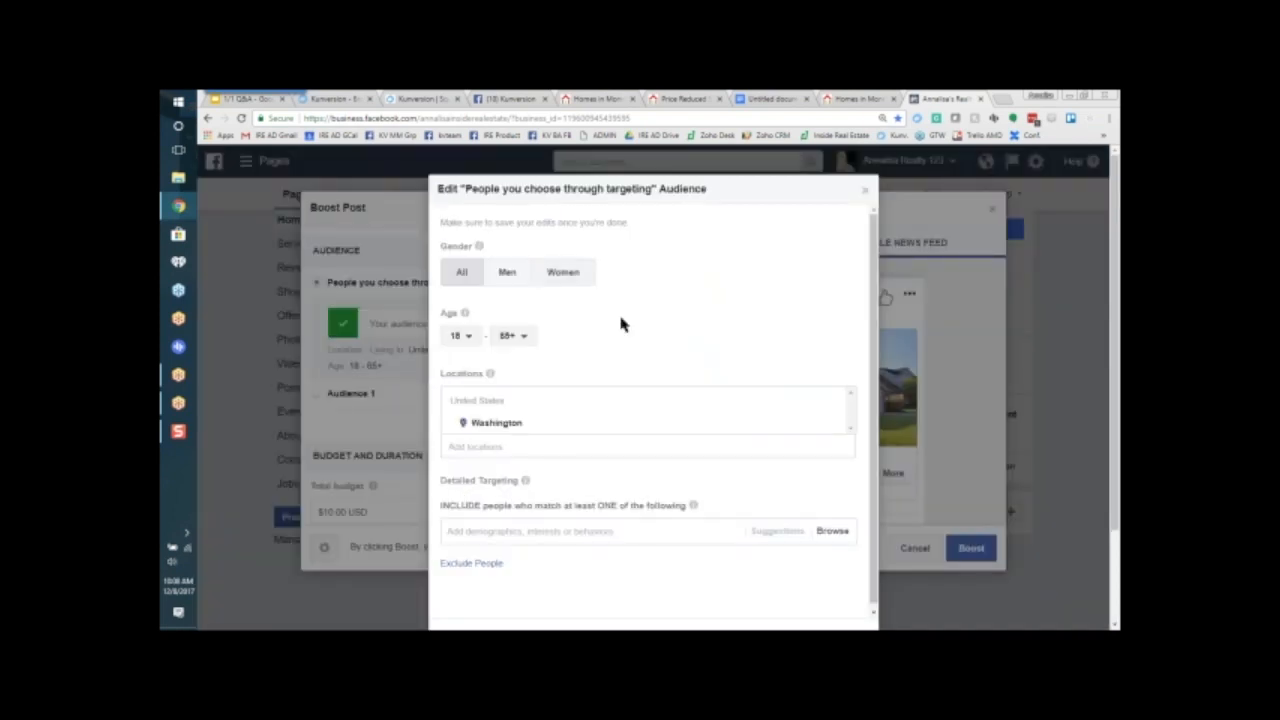
click(463, 338)
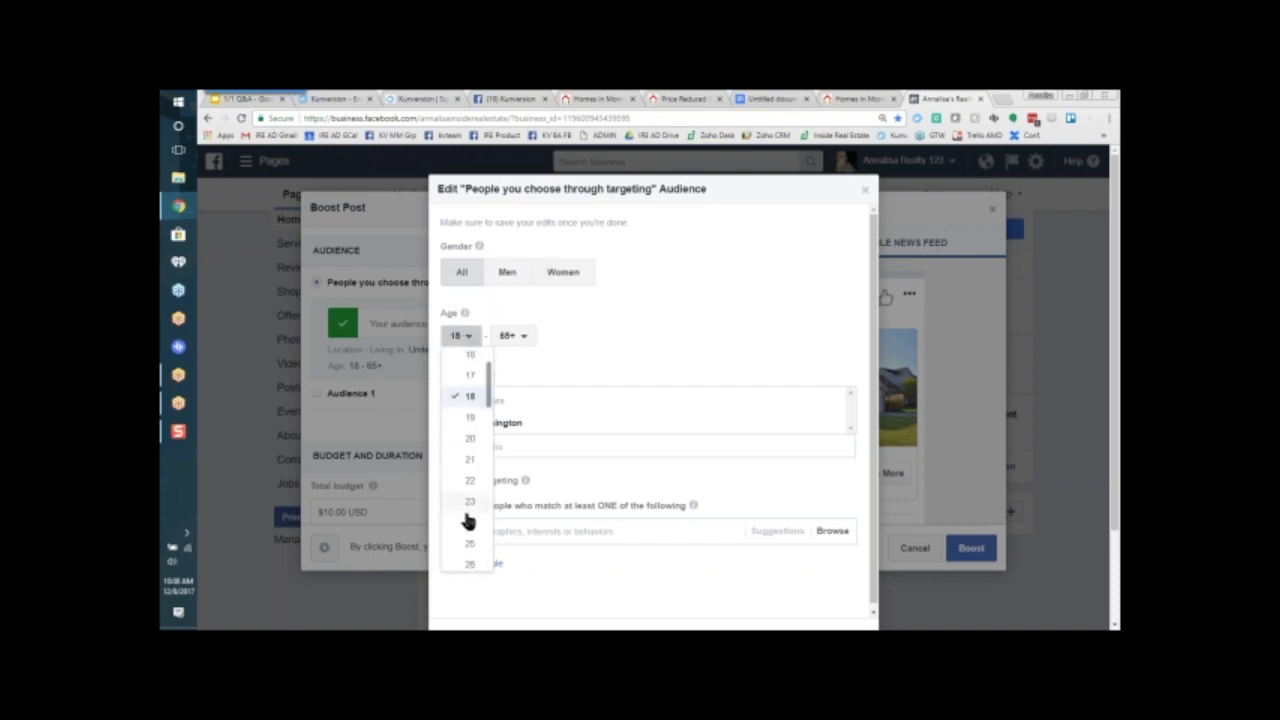
scroll(466, 517, down, 3)
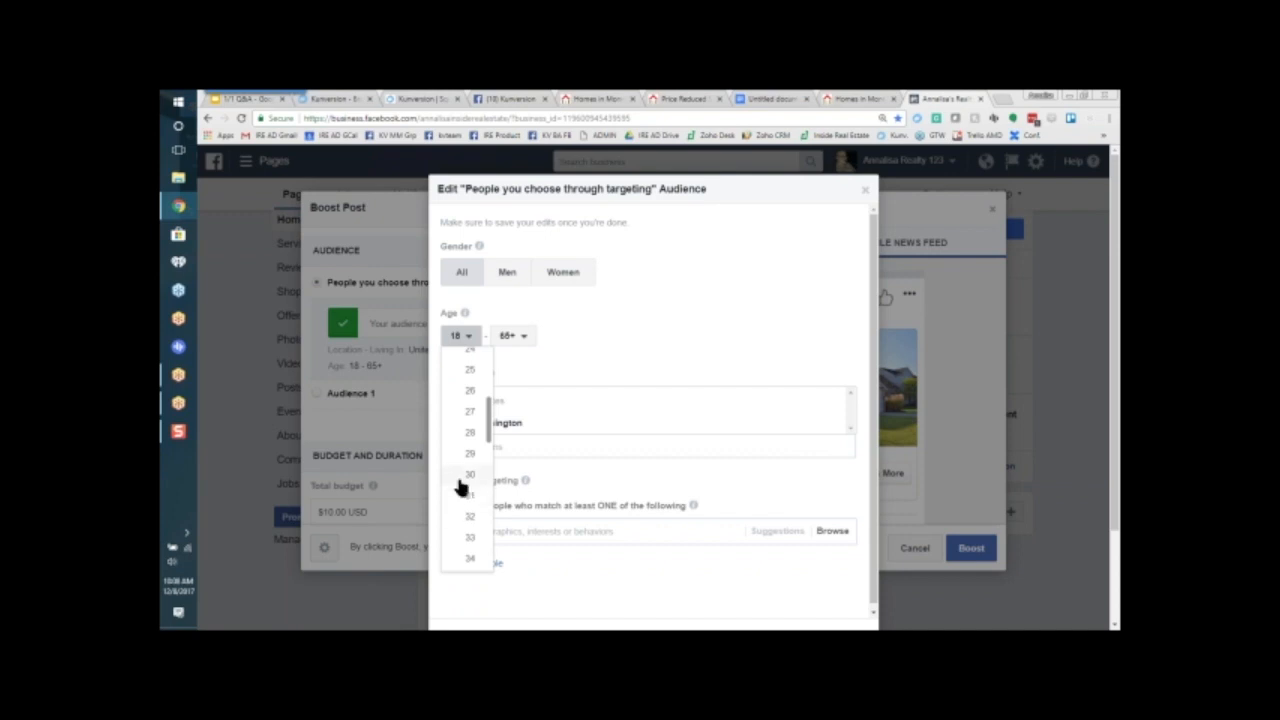
click(459, 476)
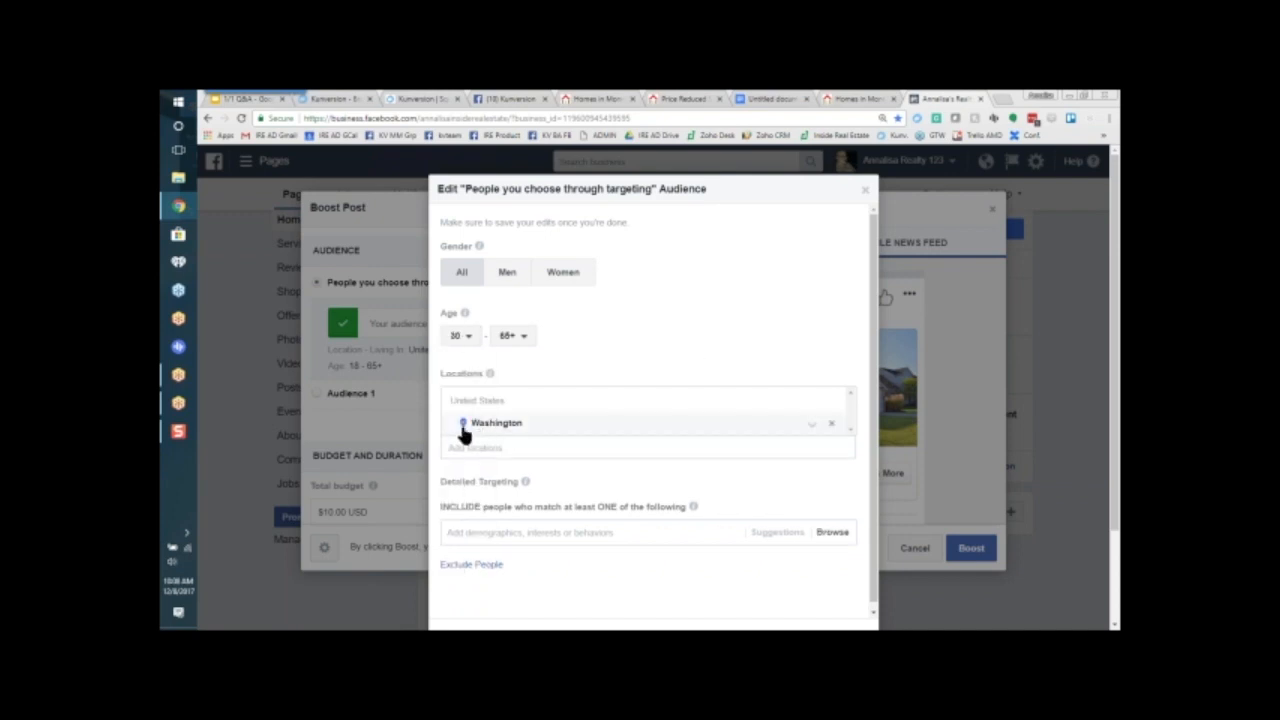
click(832, 426)
Step: Try targeting Monroe, Ohio with a 13-mile radius as the audience location, and remove that location
click(651, 437)
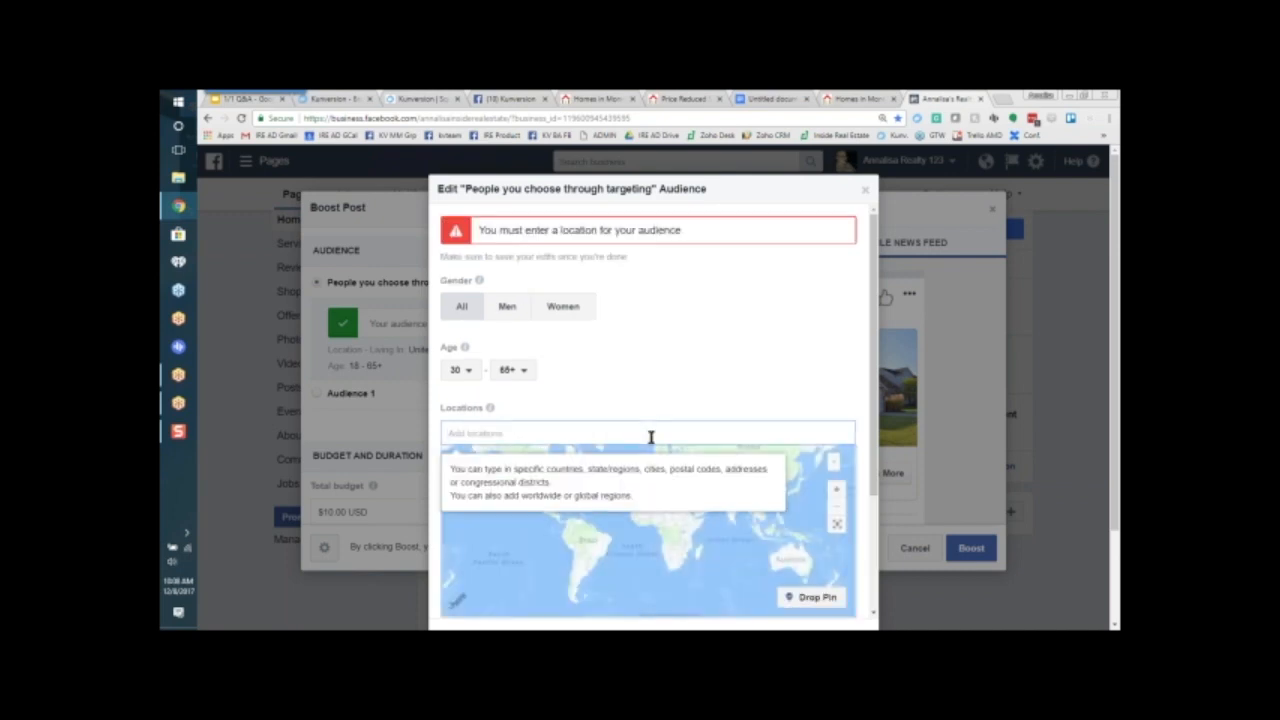
text(monroe)
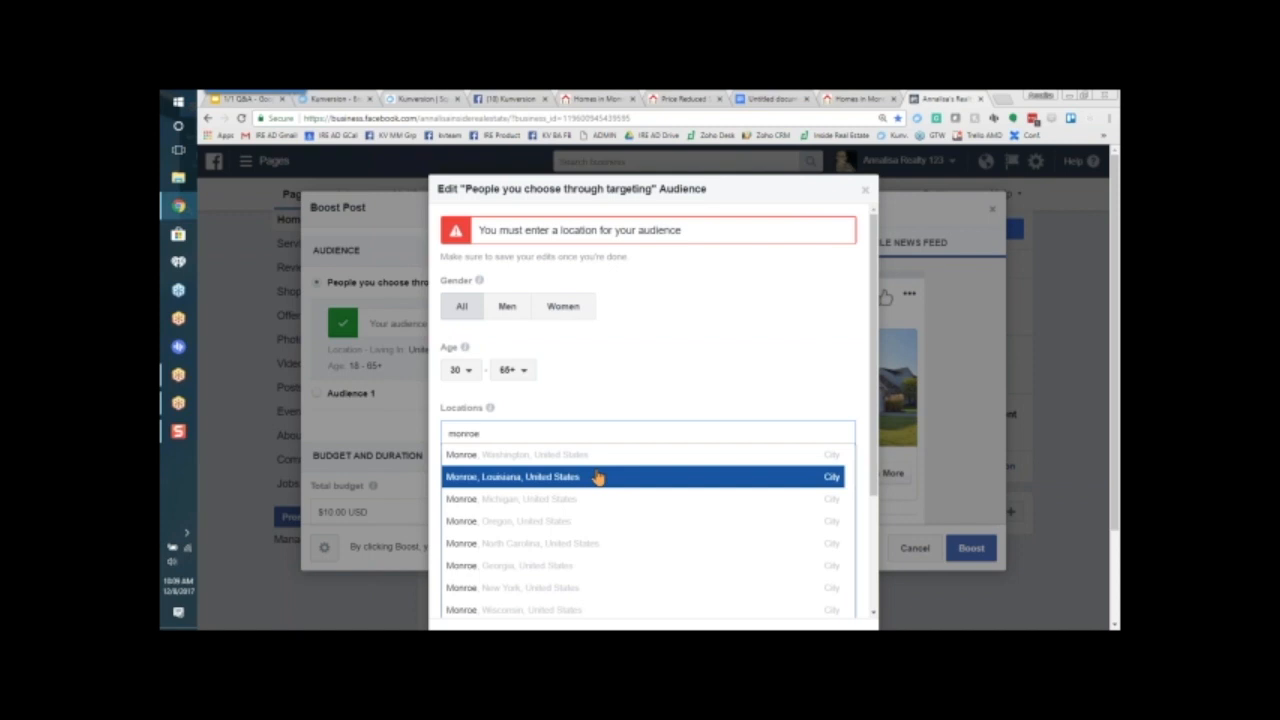
text(, oh)
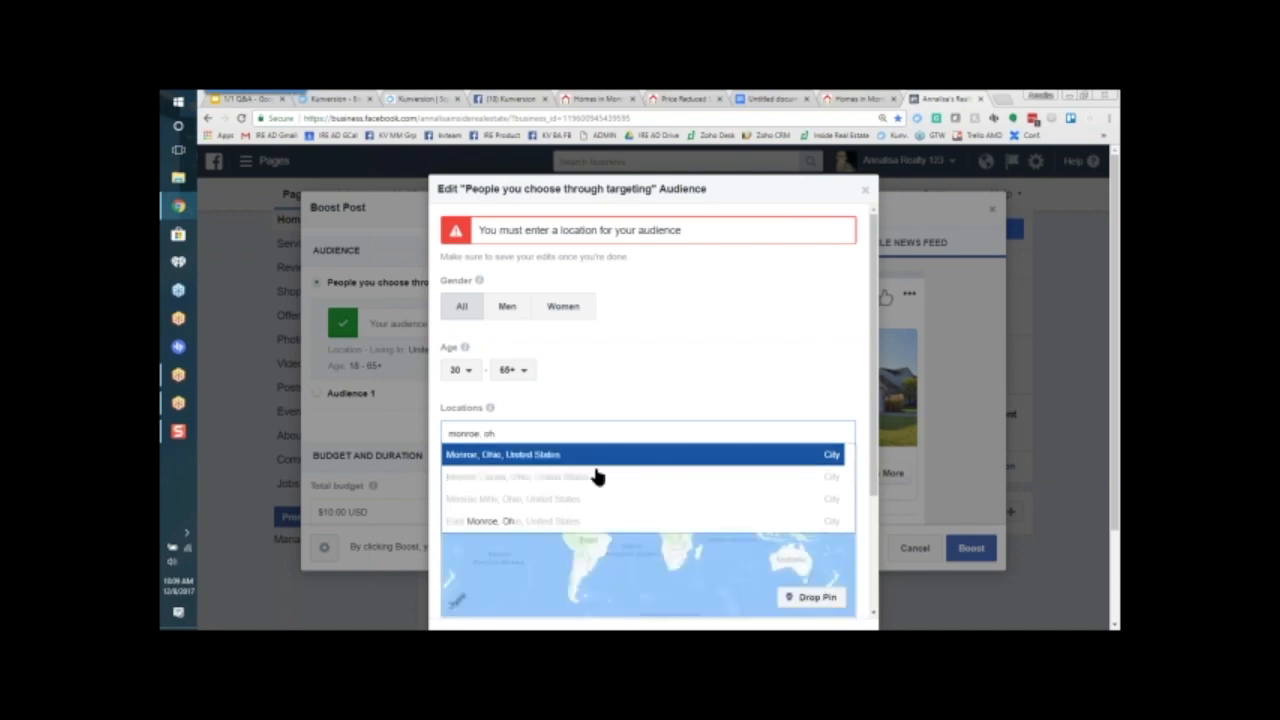
click(509, 458)
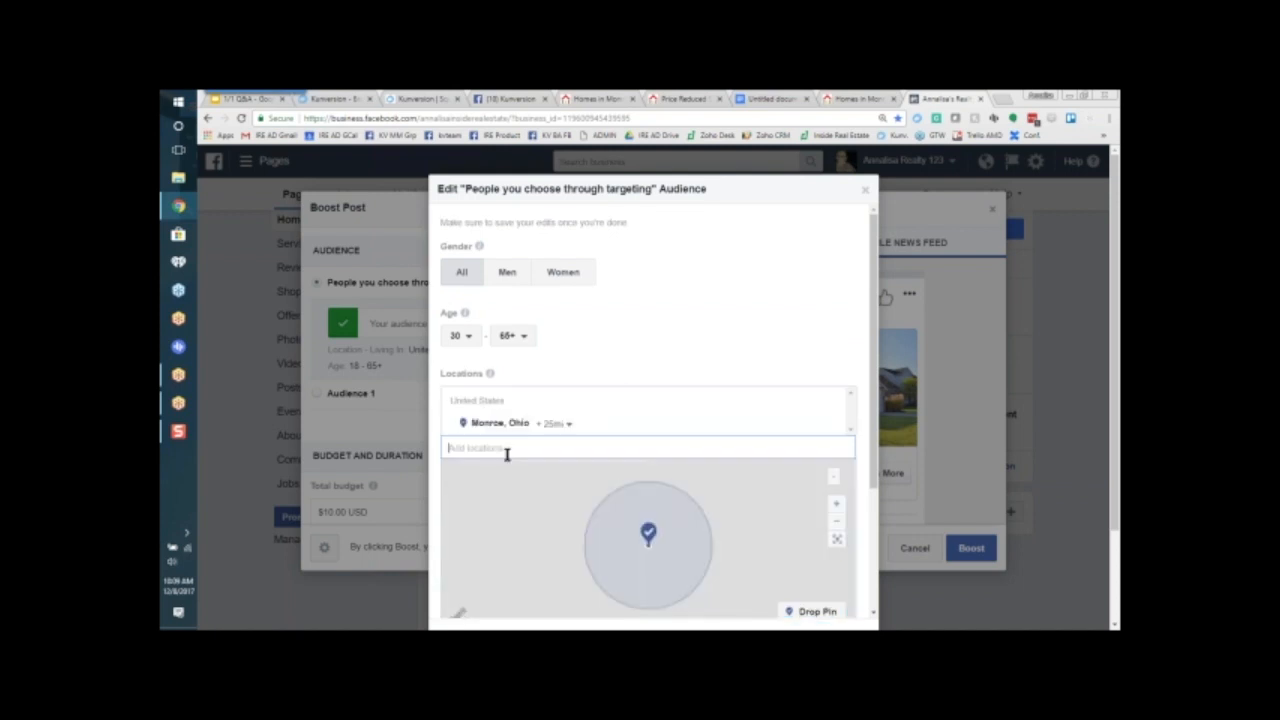
scroll(496, 473, down, 1)
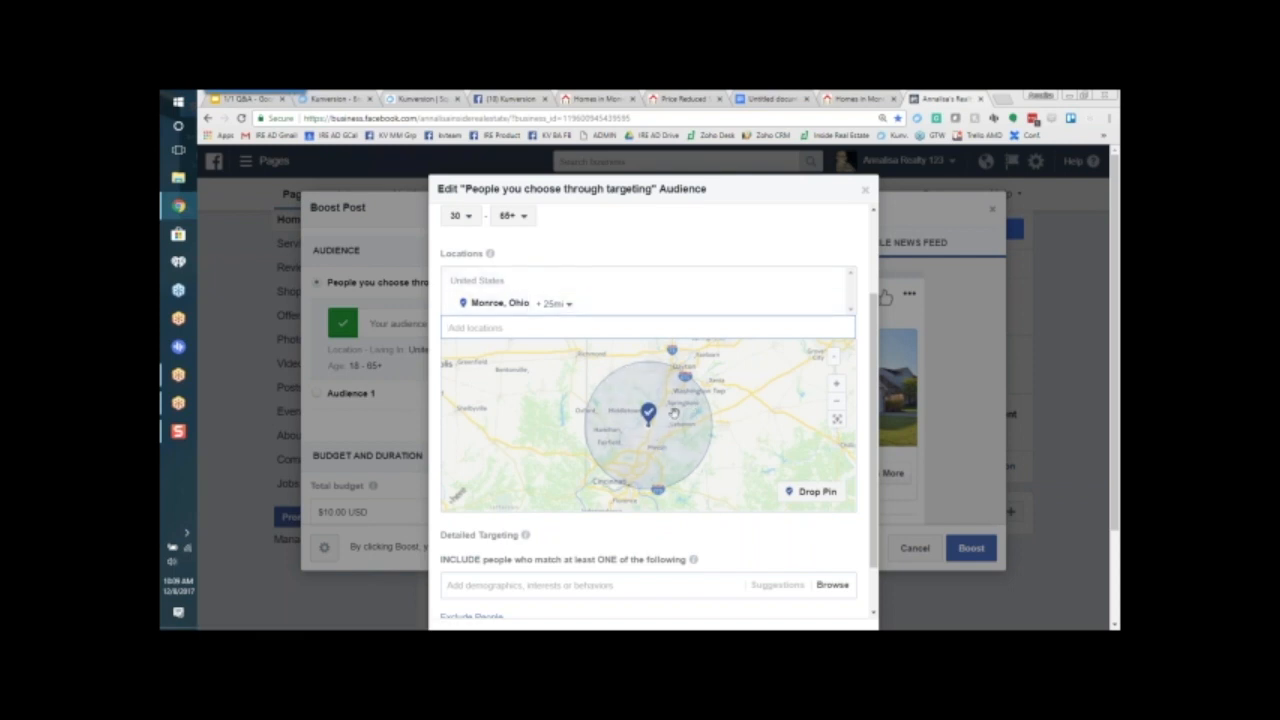
click(556, 304)
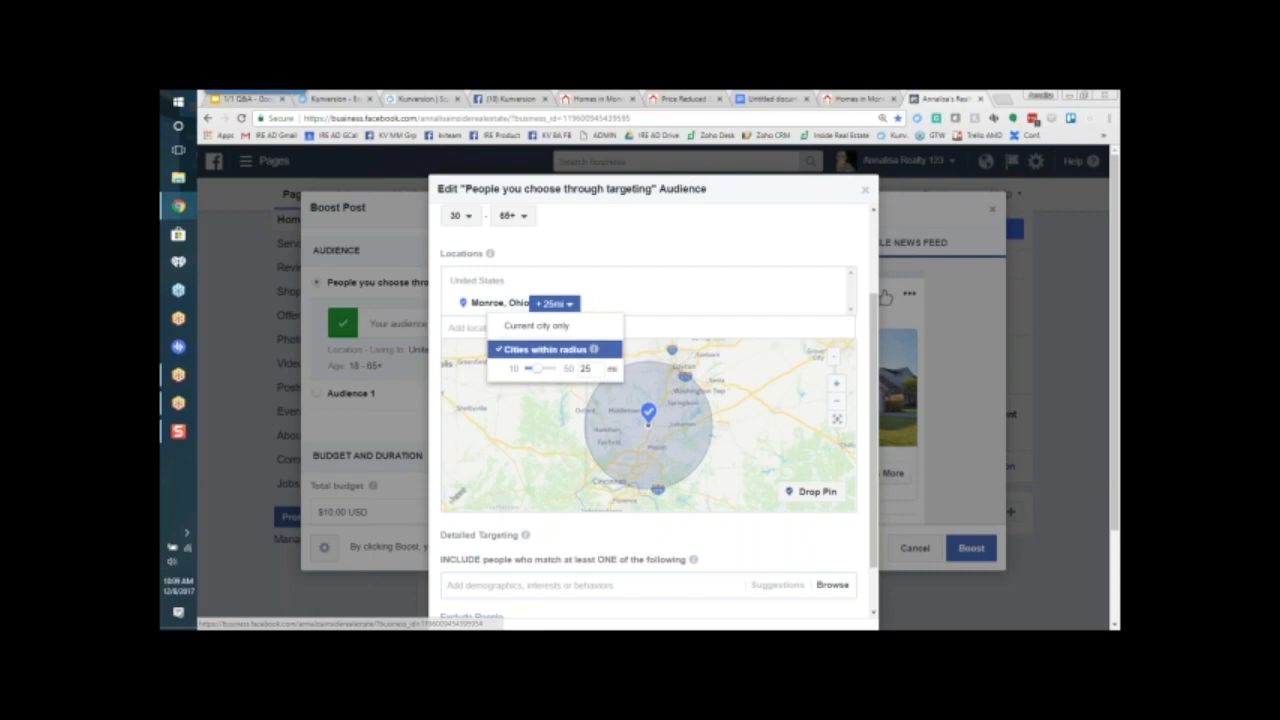
mouse_move(536, 369)
mouse_down()
mouse_move(560, 370)
mouse_move(531, 374)
mouse_up()
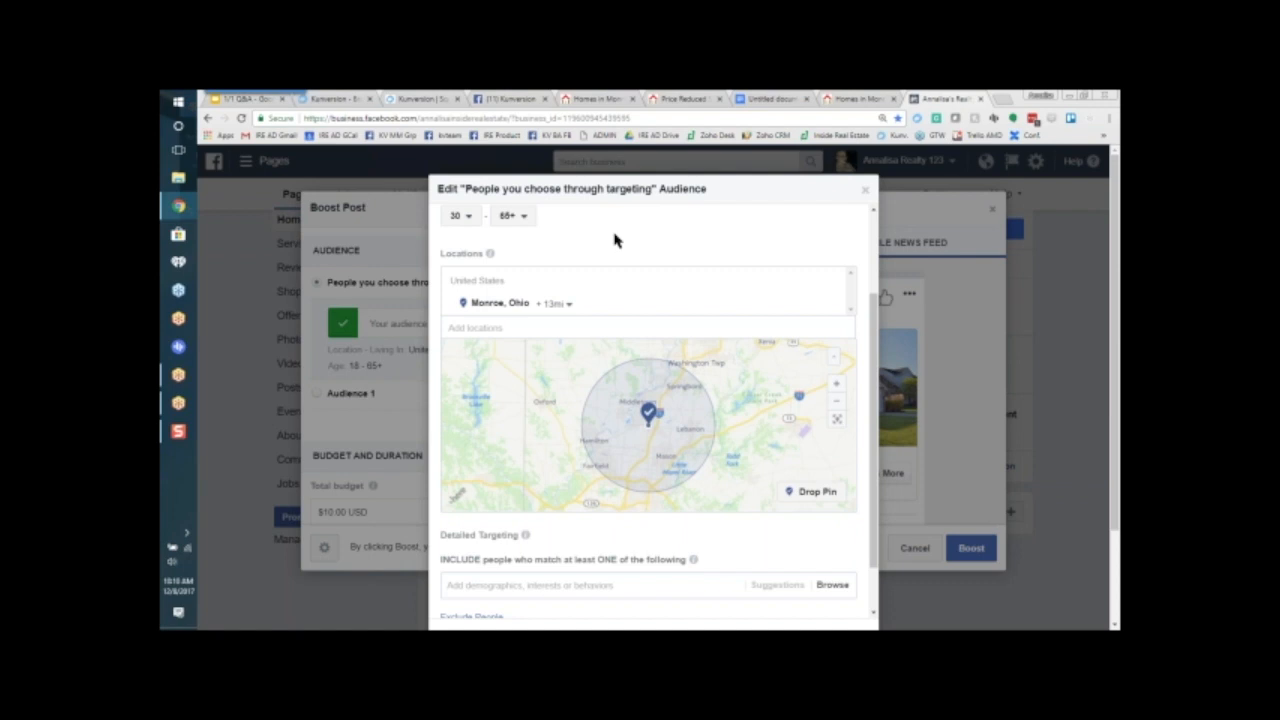
click(835, 306)
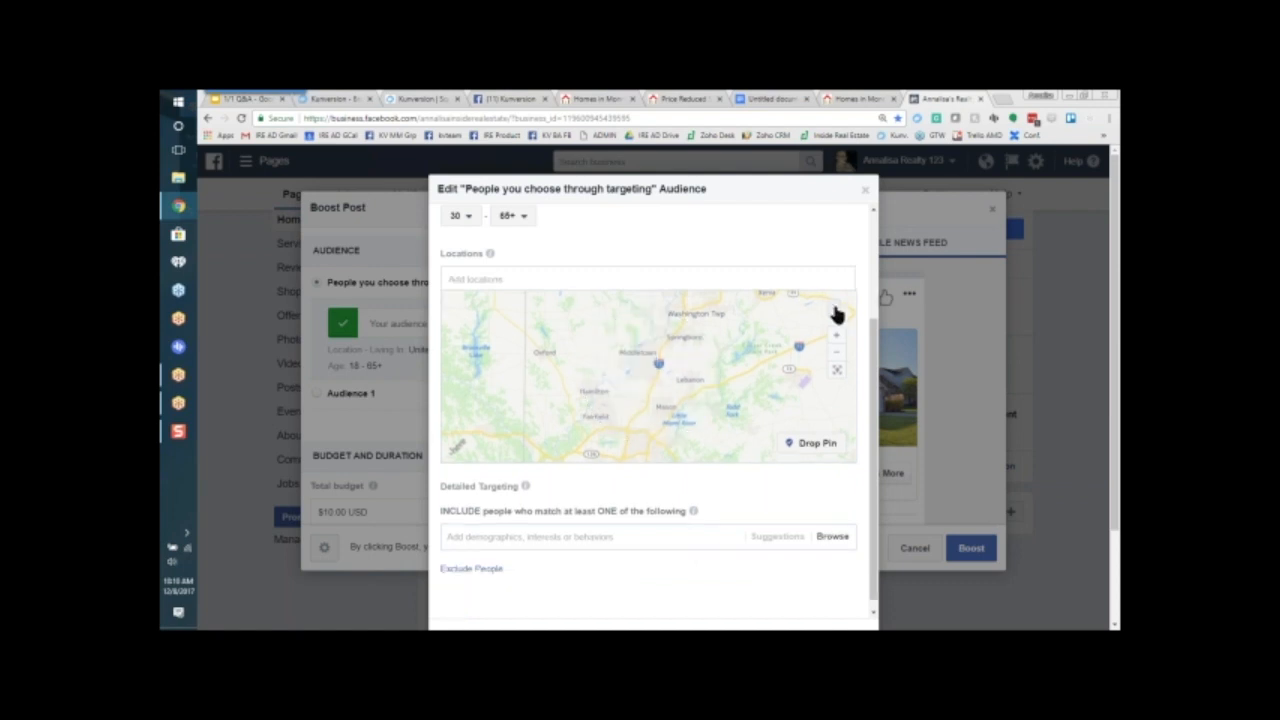
Step: Look up the street address of the first listing in the Monroe homes results, and return to the audience settings
click(608, 102)
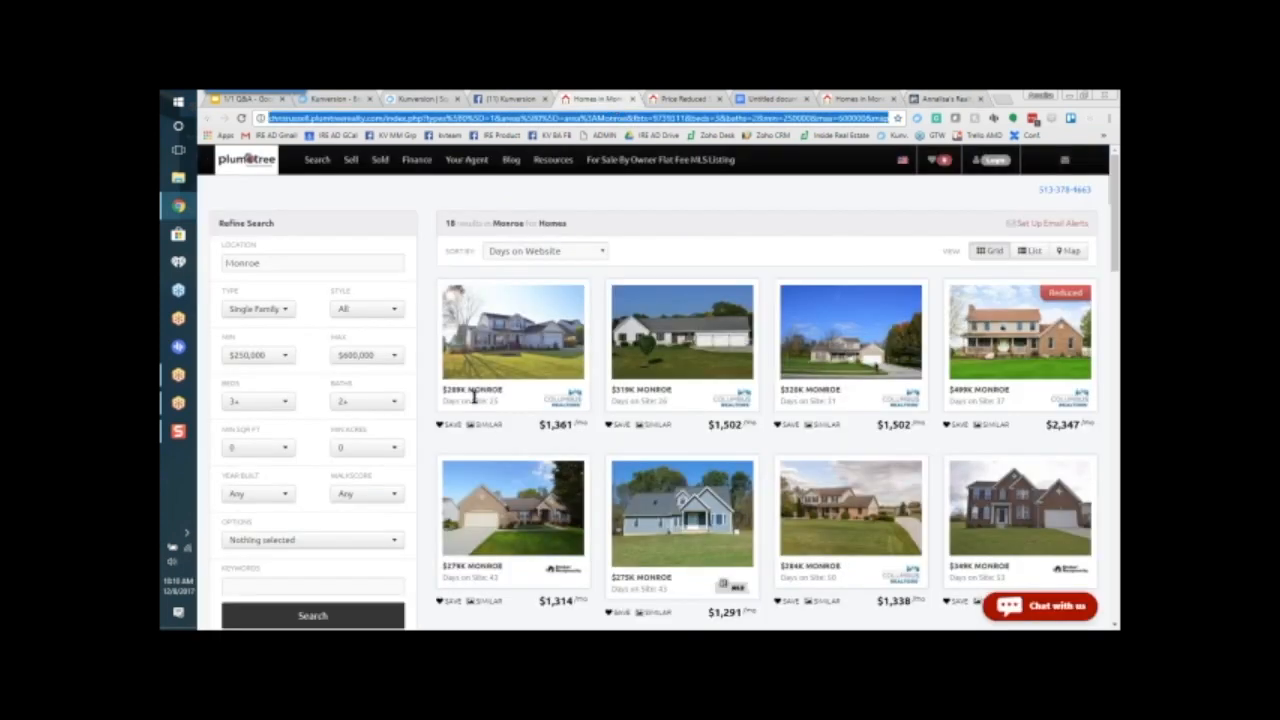
click(513, 338)
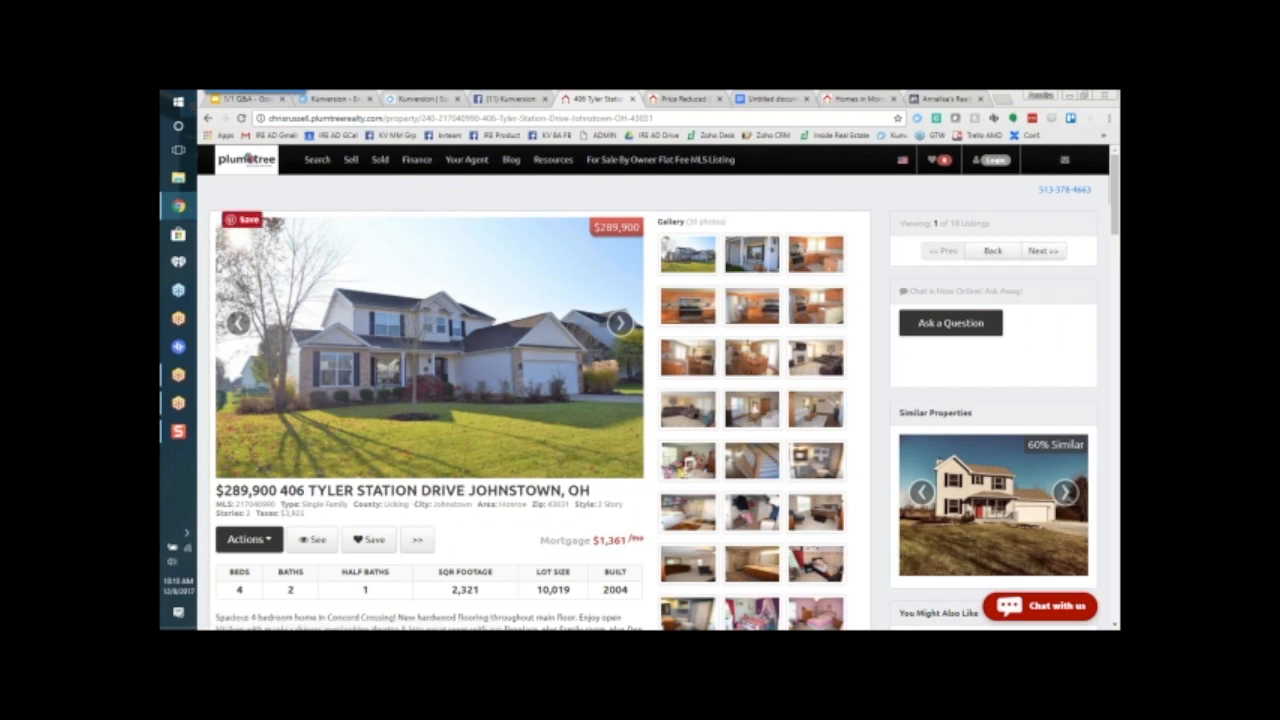
click(934, 99)
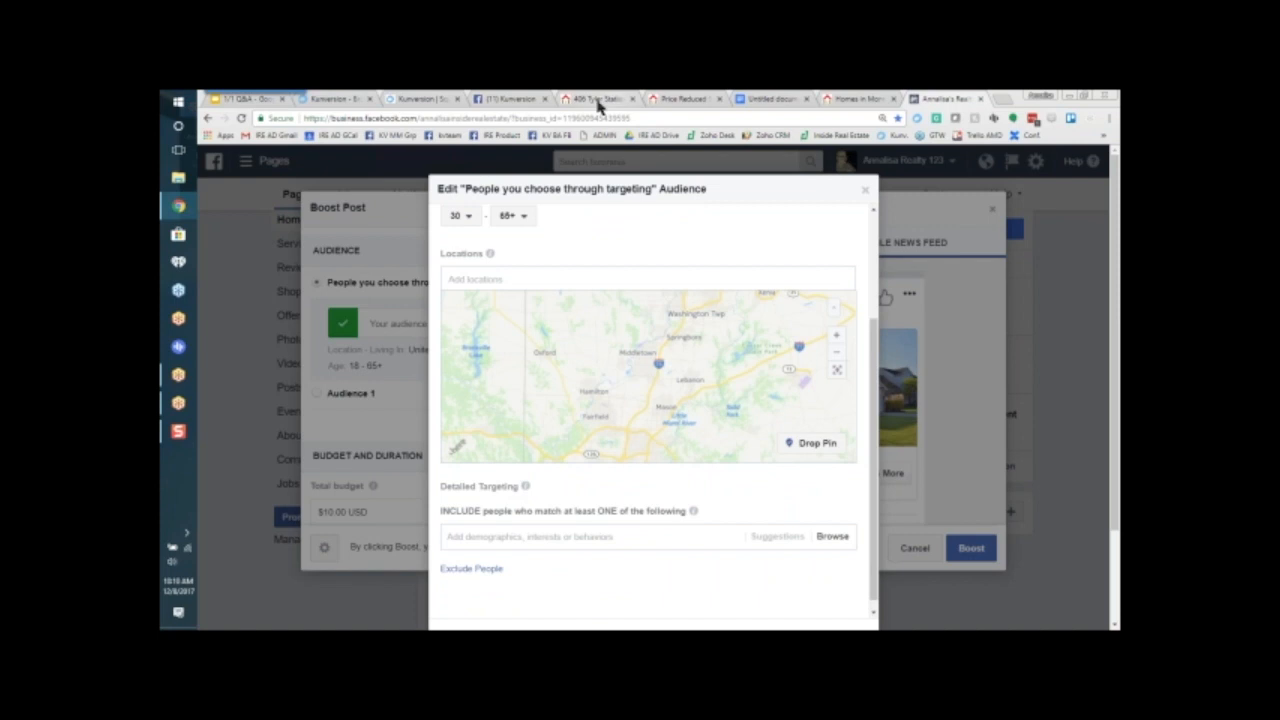
Step: Add the first listing's street address in Johnstown, OH as the audience location
click(490, 279)
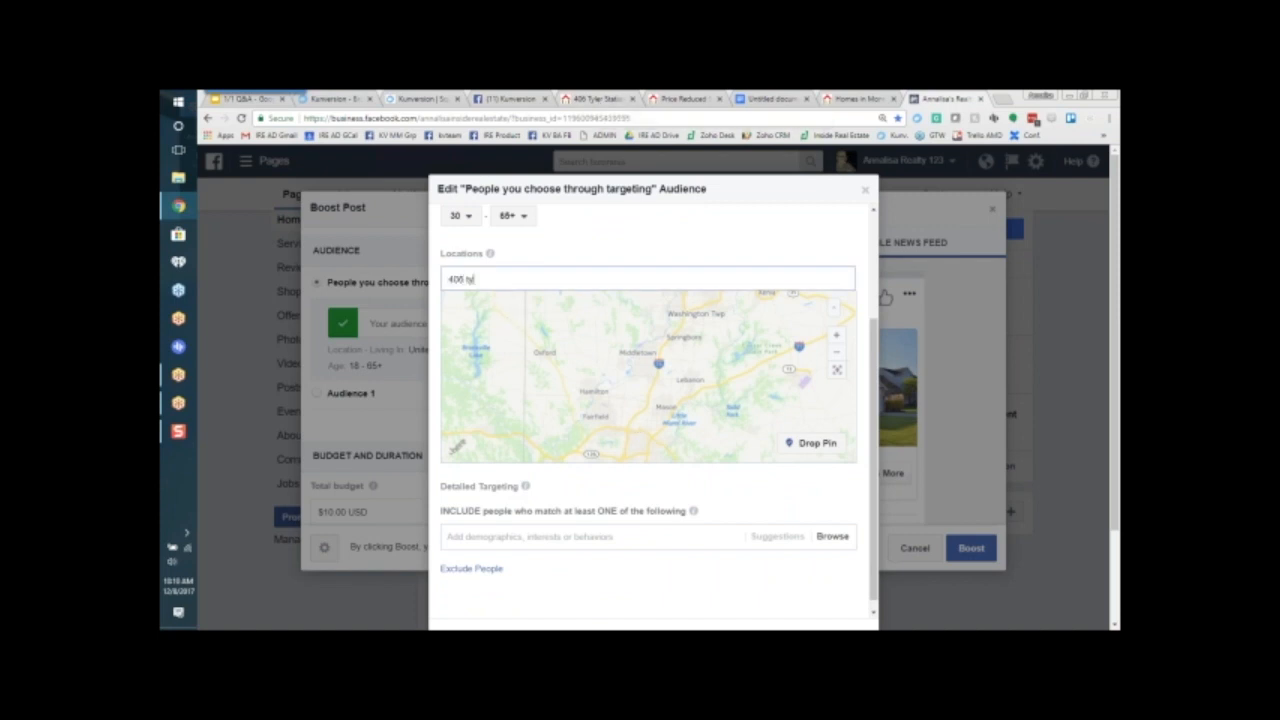
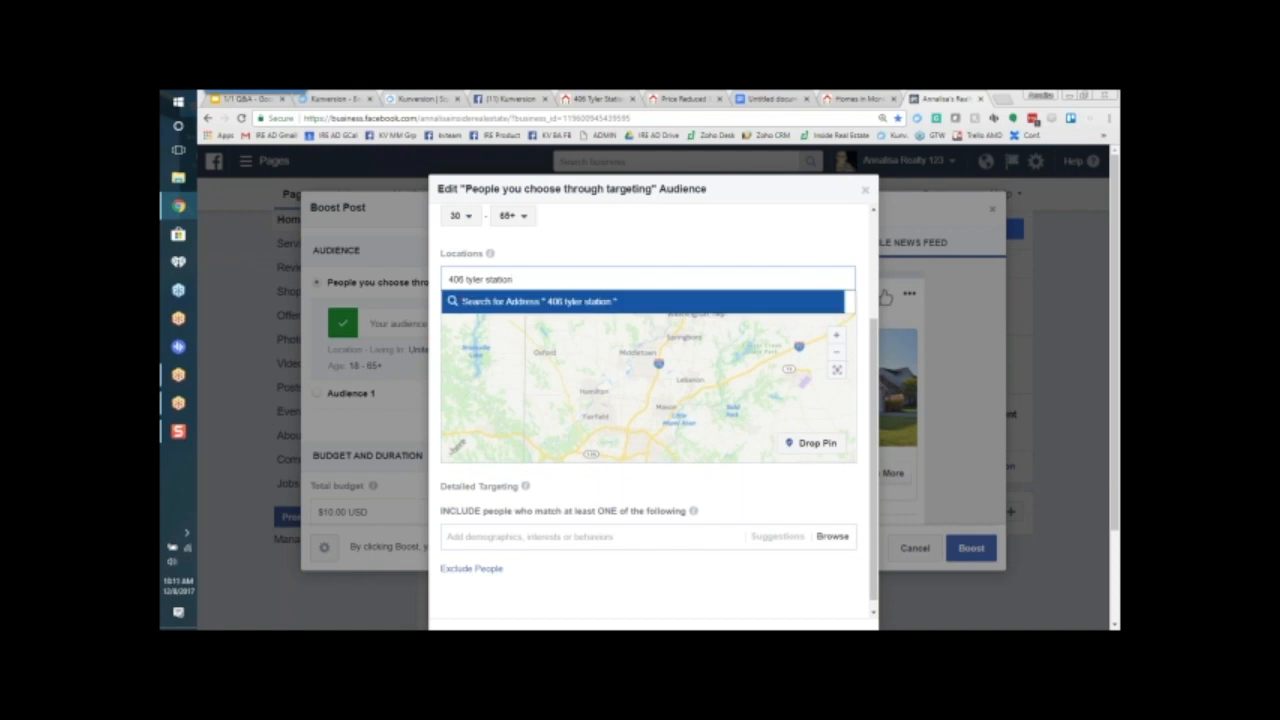
key(Return)
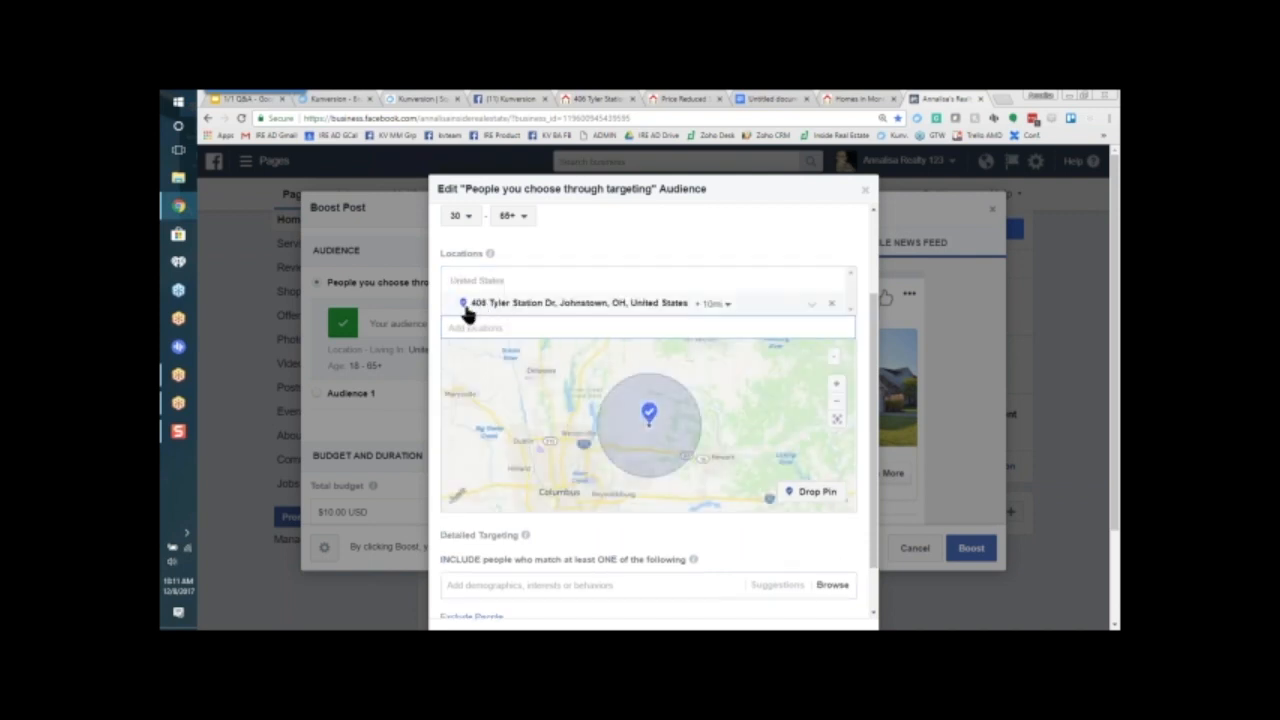
Step: Set the radius around the Johnstown address in the audience locations to 2 miles
click(713, 304)
drag(682, 328, 678, 332)
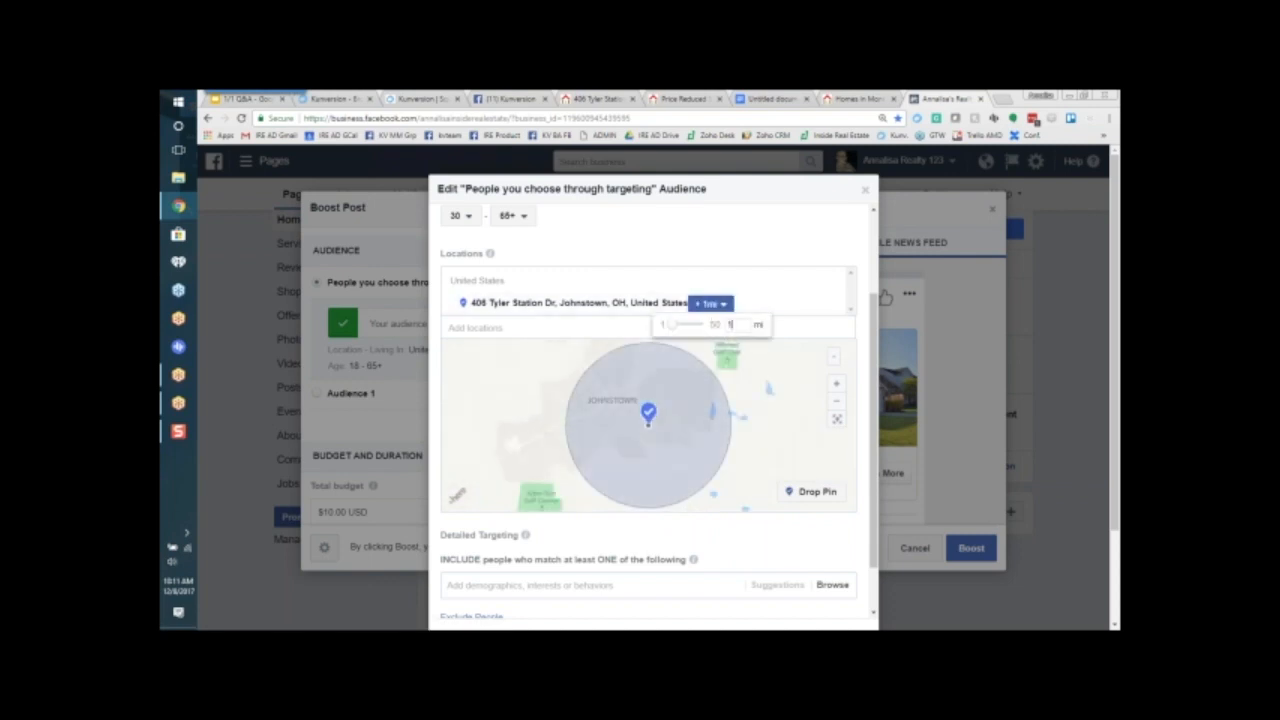
text(2)
click(680, 242)
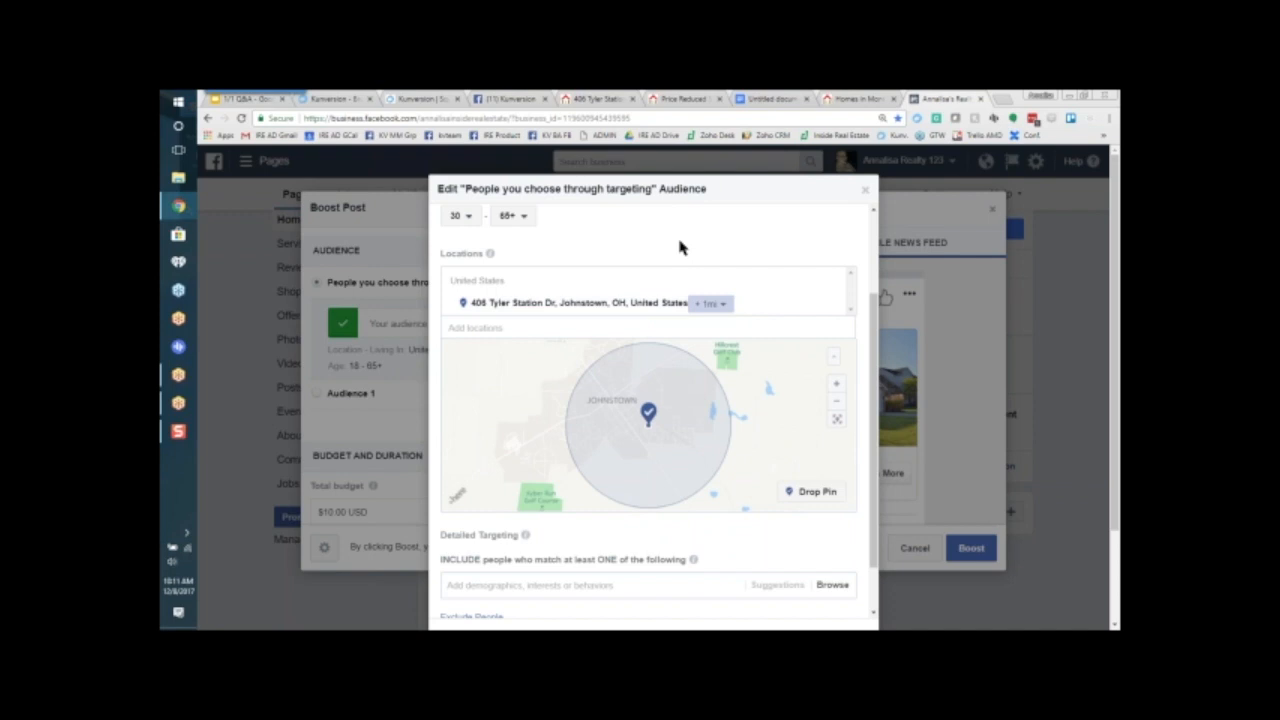
click(707, 305)
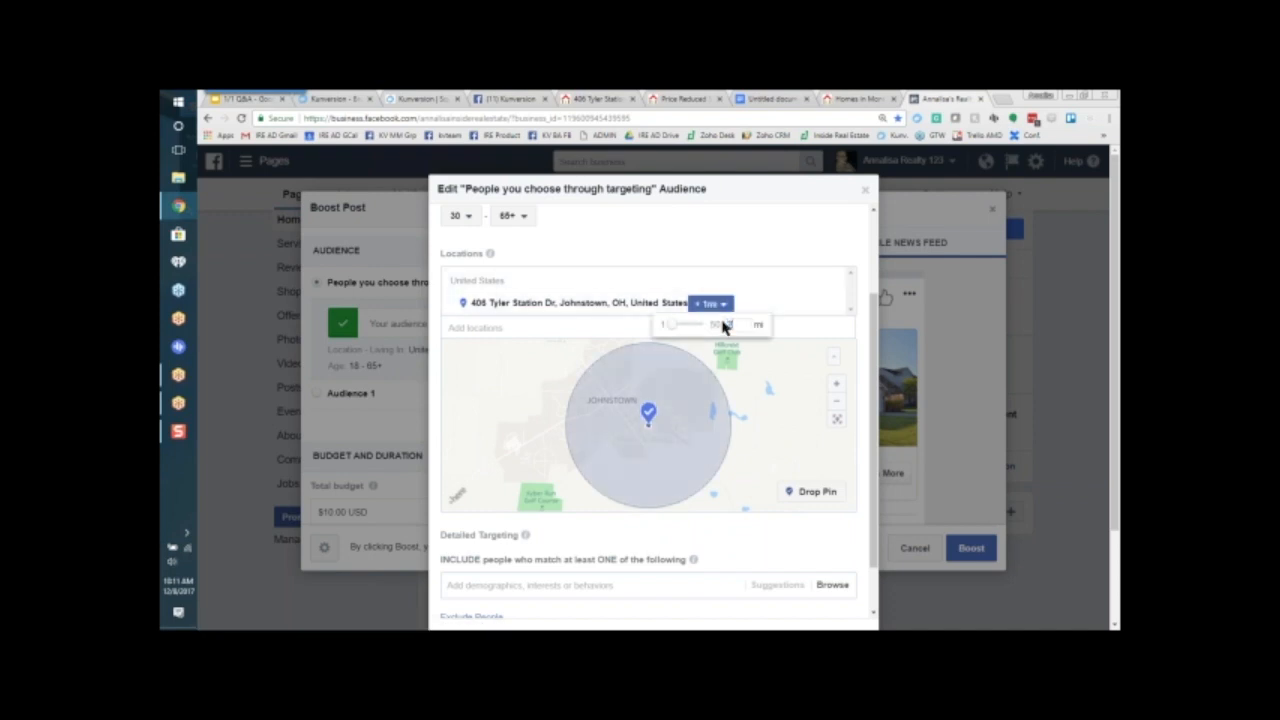
key(Return)
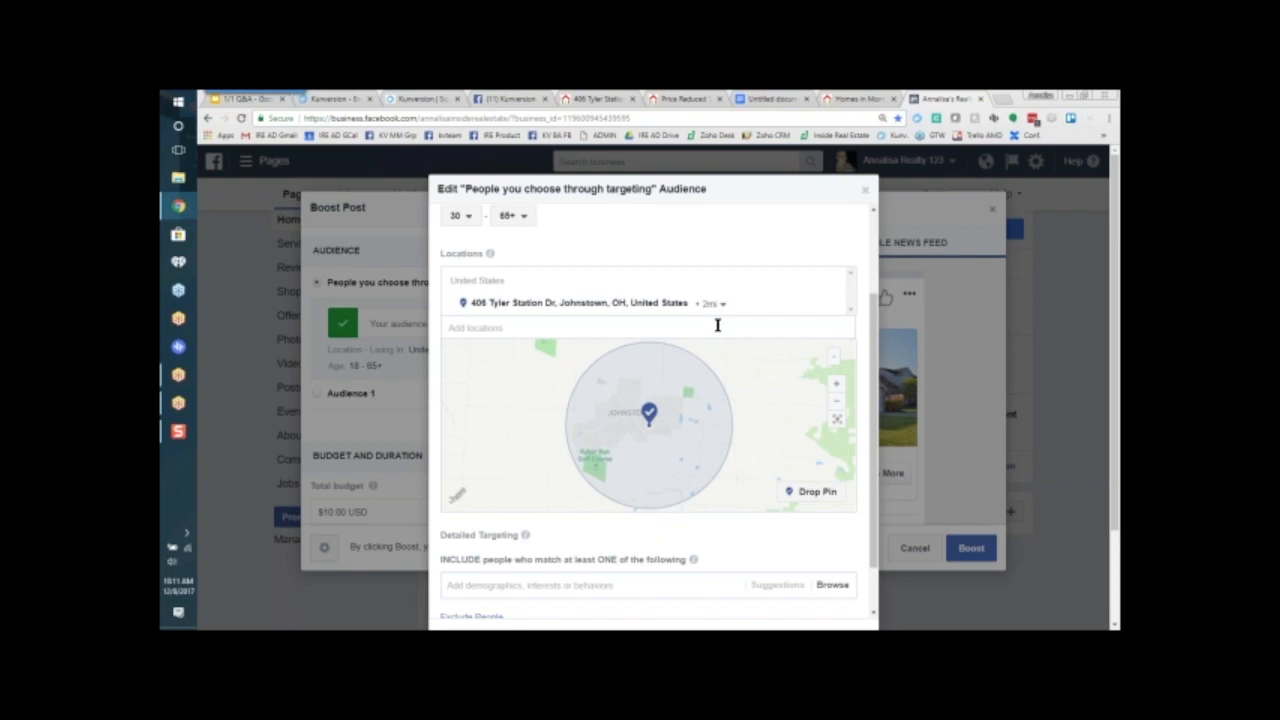
Step: Try including people with the Golf interest in the detailed targeting, and remove that interest
scroll(745, 509, down, 2)
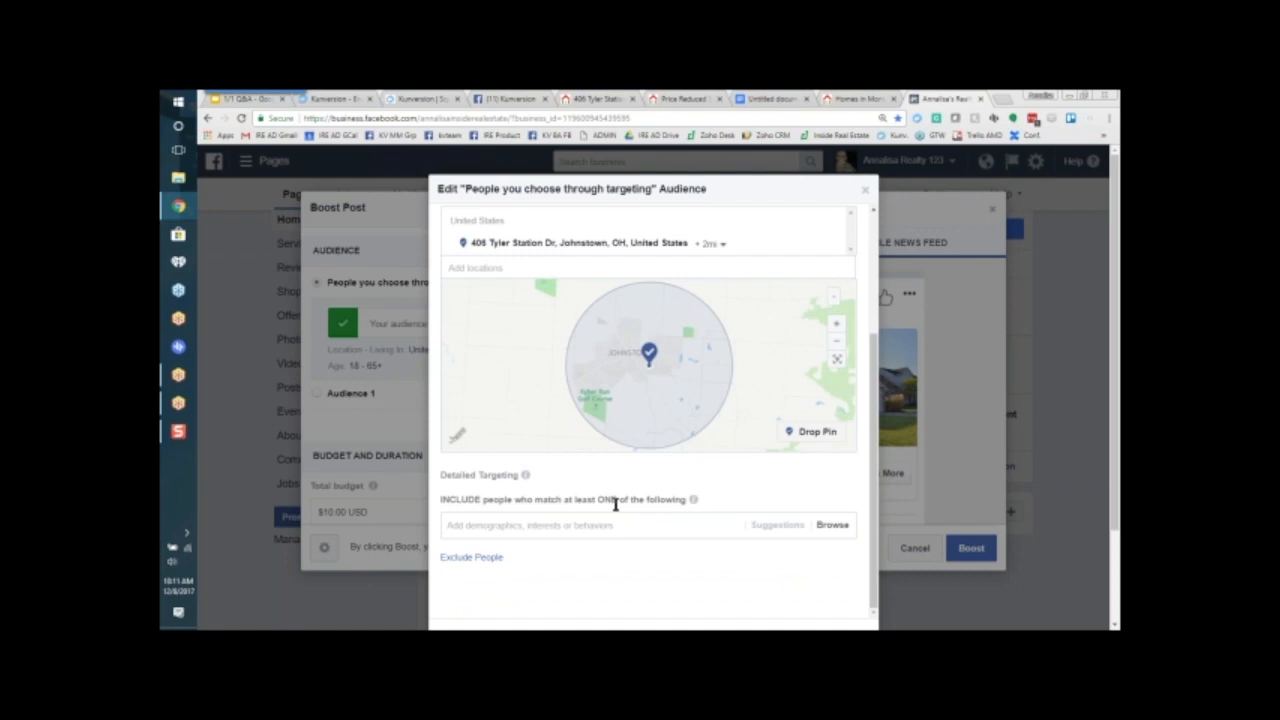
scroll(612, 503, down, 1)
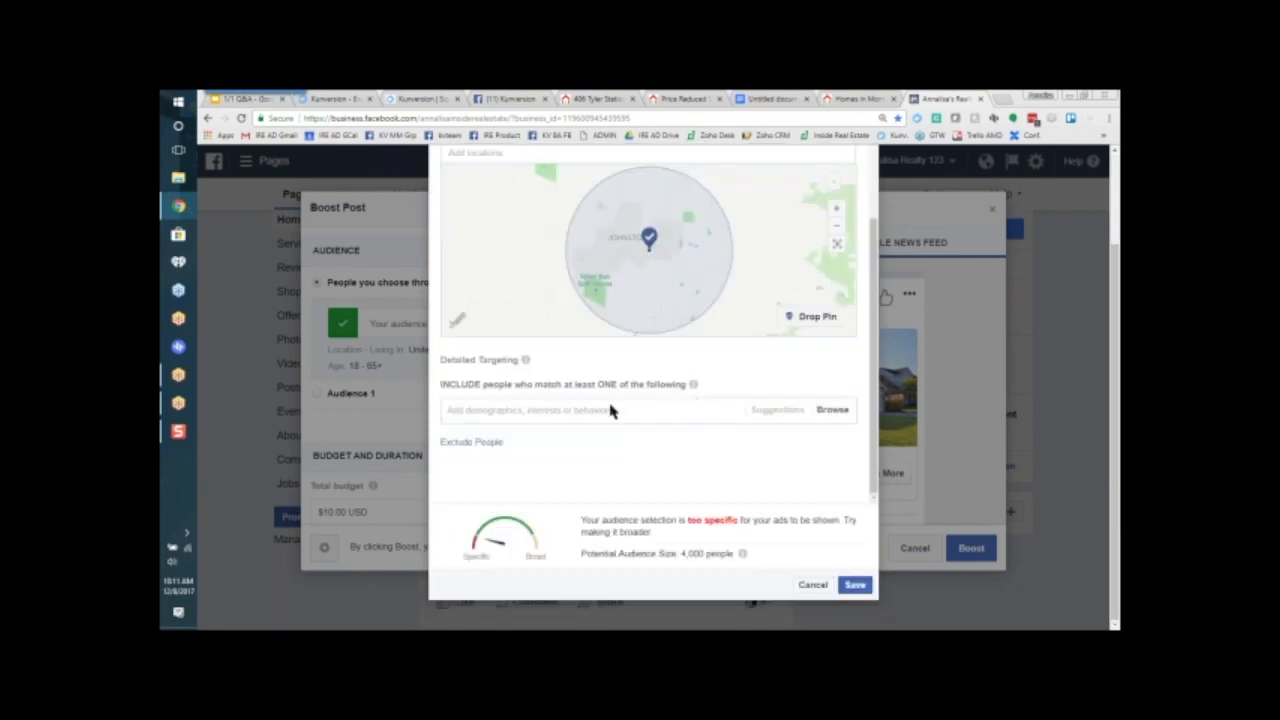
click(475, 411)
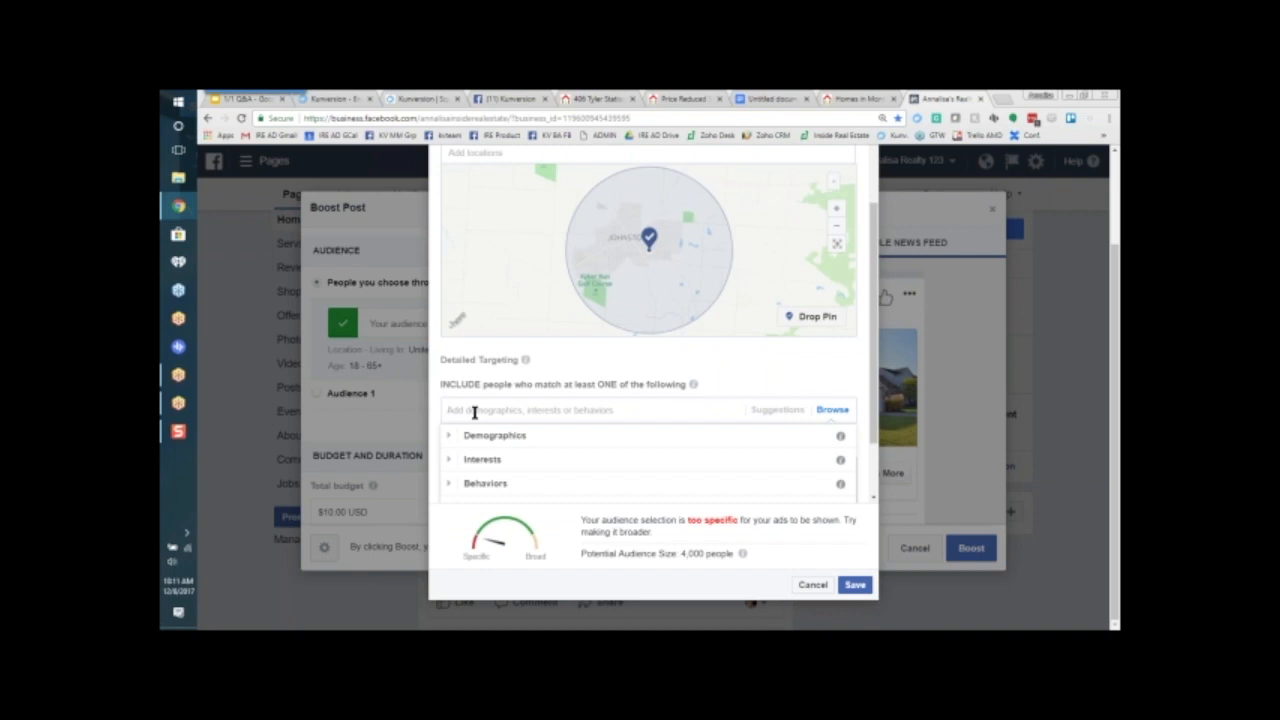
text(golk)
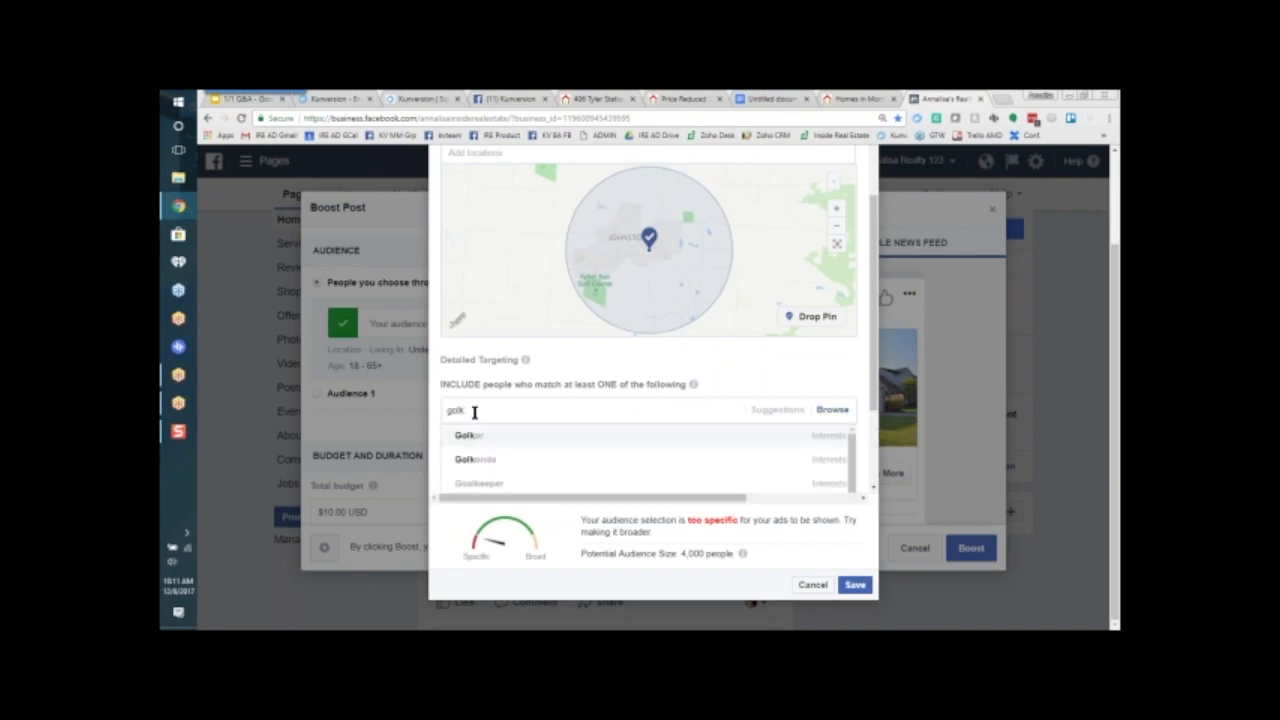
text(f)
click(474, 433)
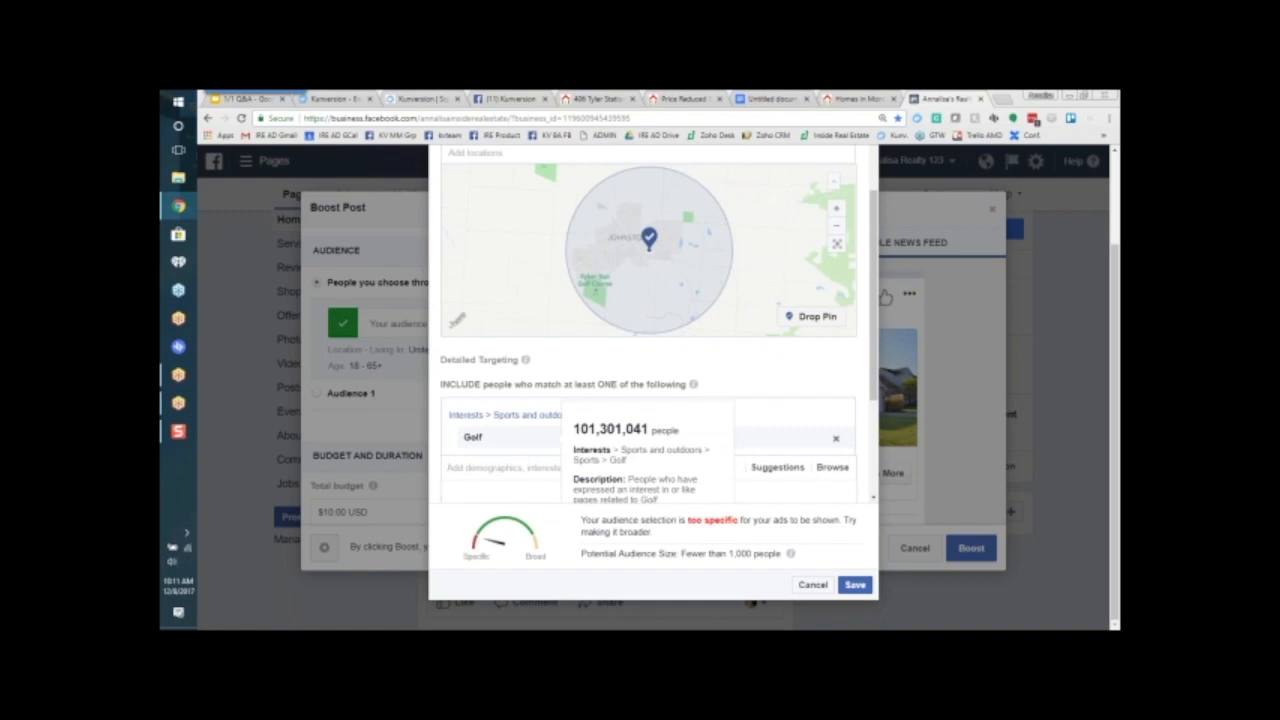
click(836, 438)
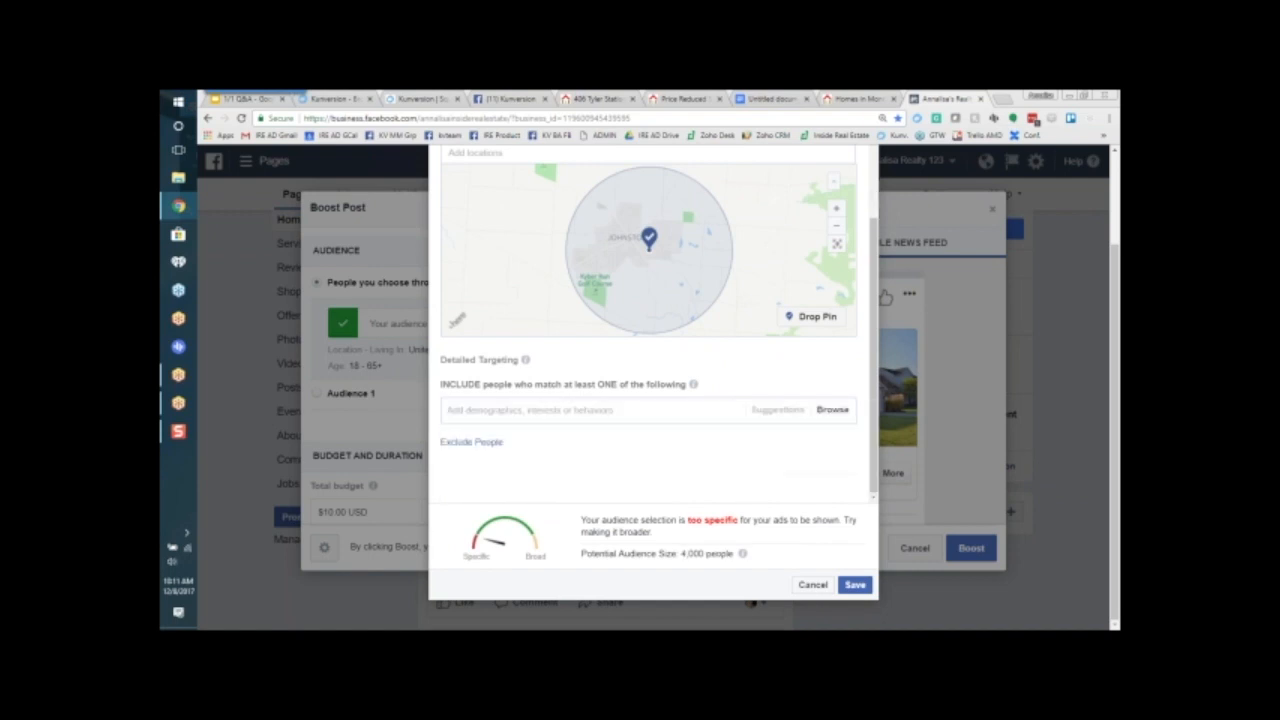
Step: Exclude people with the Broker and Lenders mortgage insurance interests from the audience, and save the audience
click(471, 446)
click(471, 476)
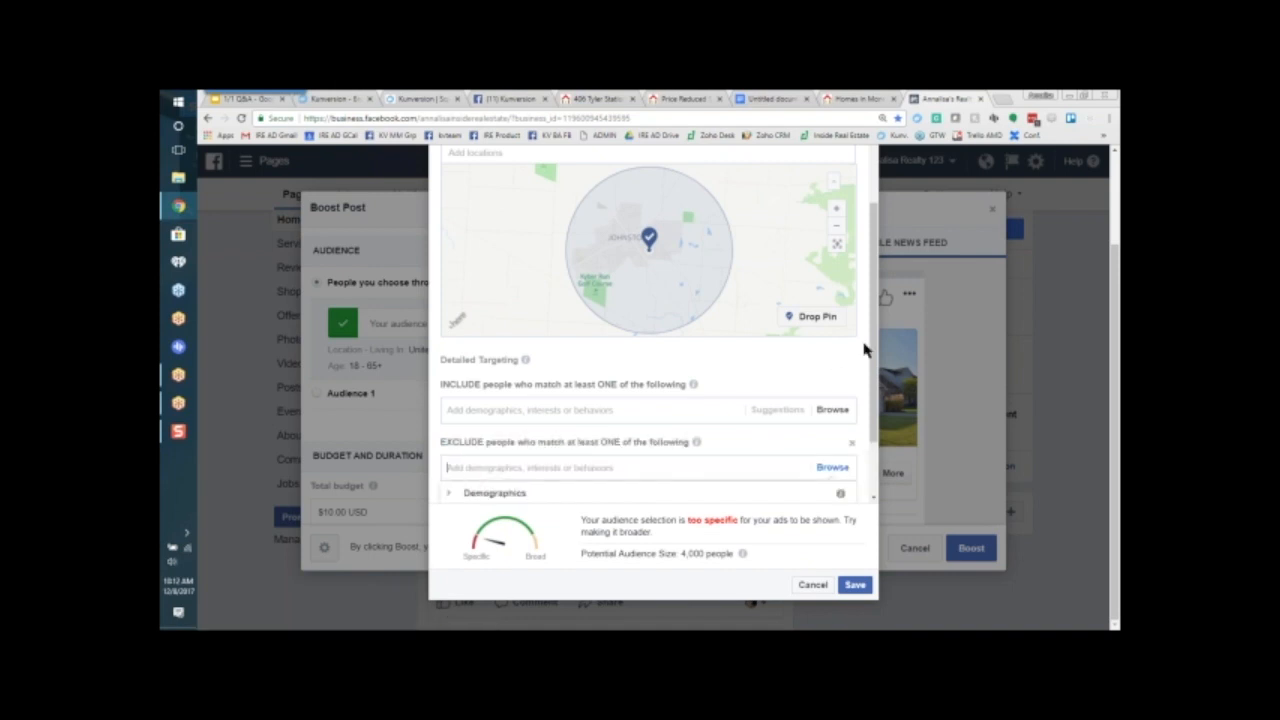
drag(874, 342, 868, 447)
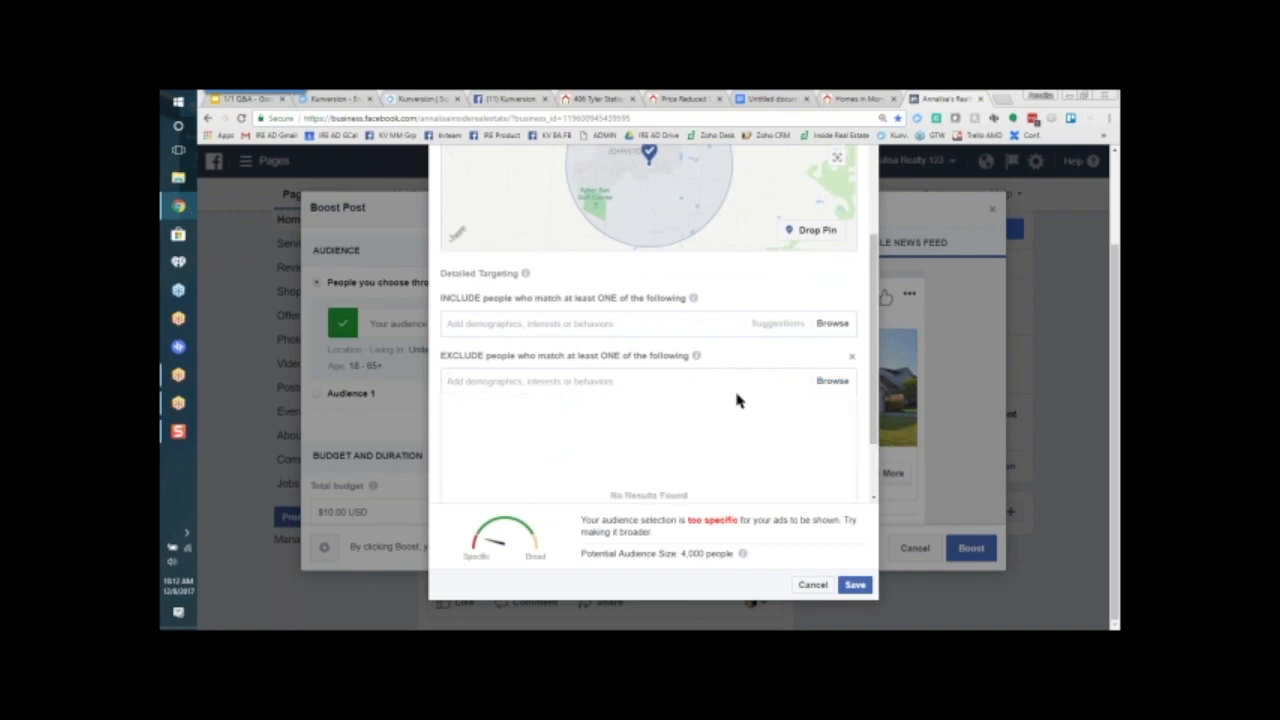
click(608, 377)
text(broker)
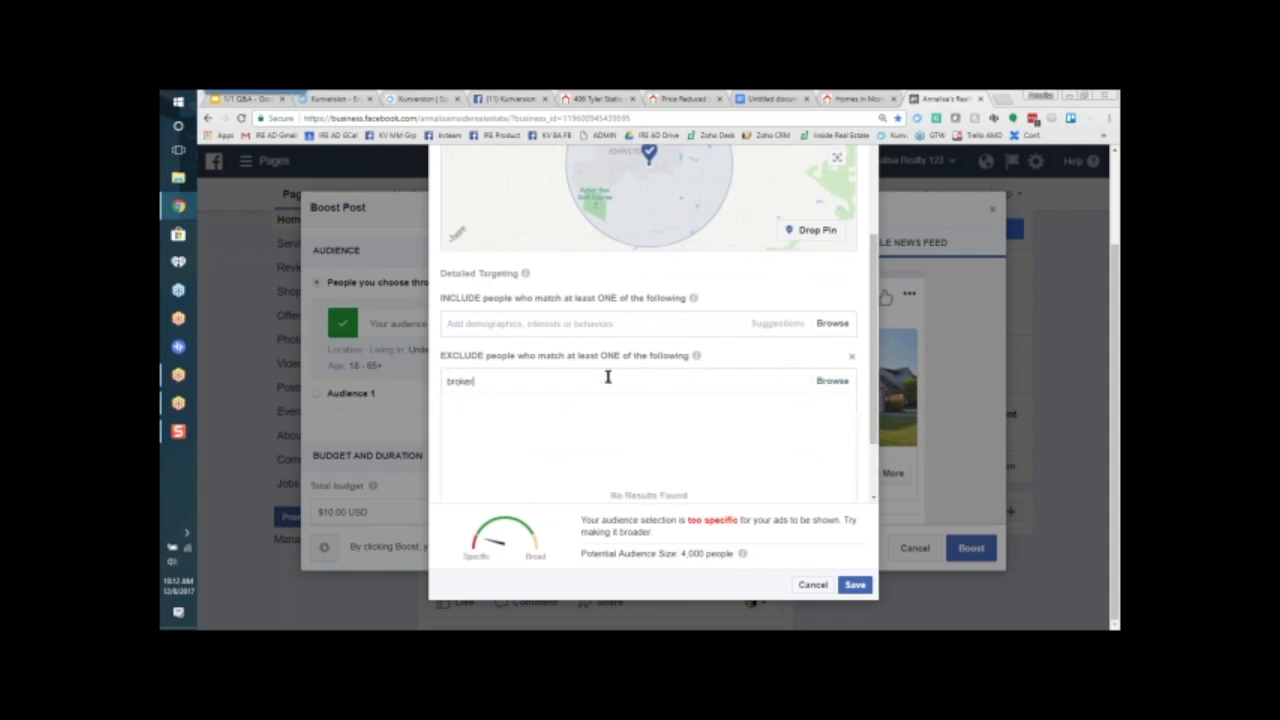
click(486, 413)
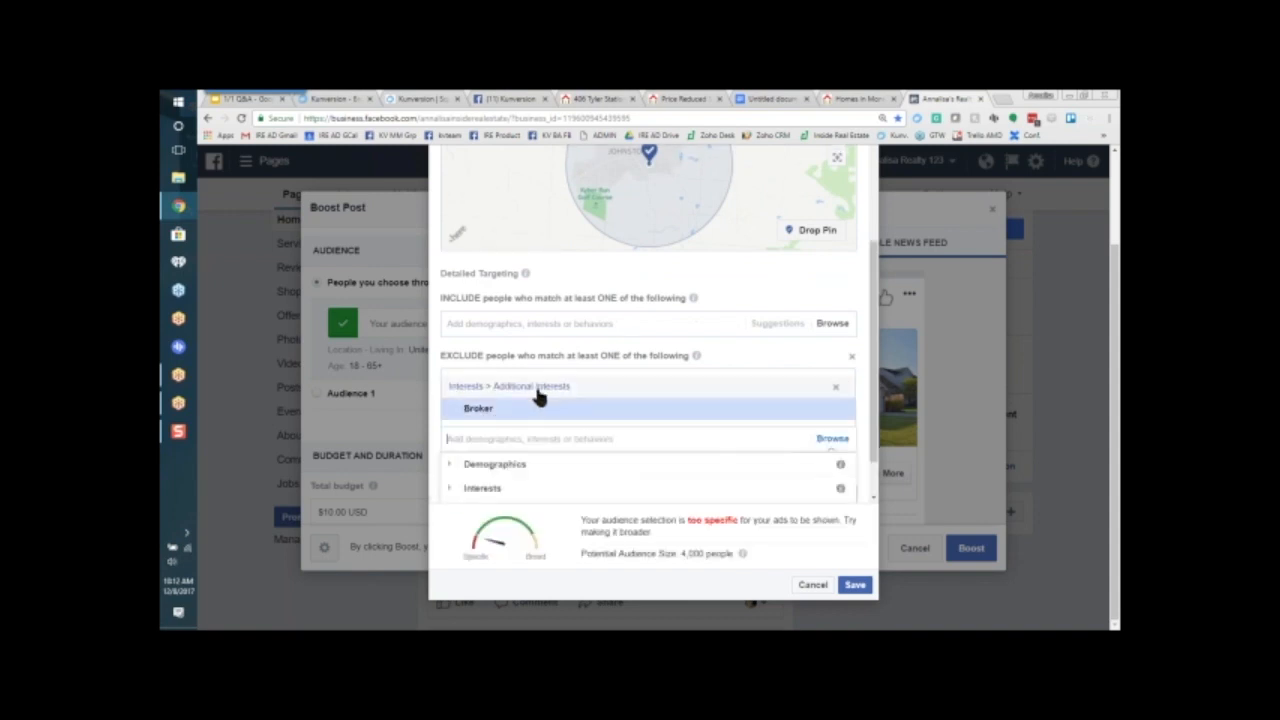
mouse_move(557, 391)
text(lender)
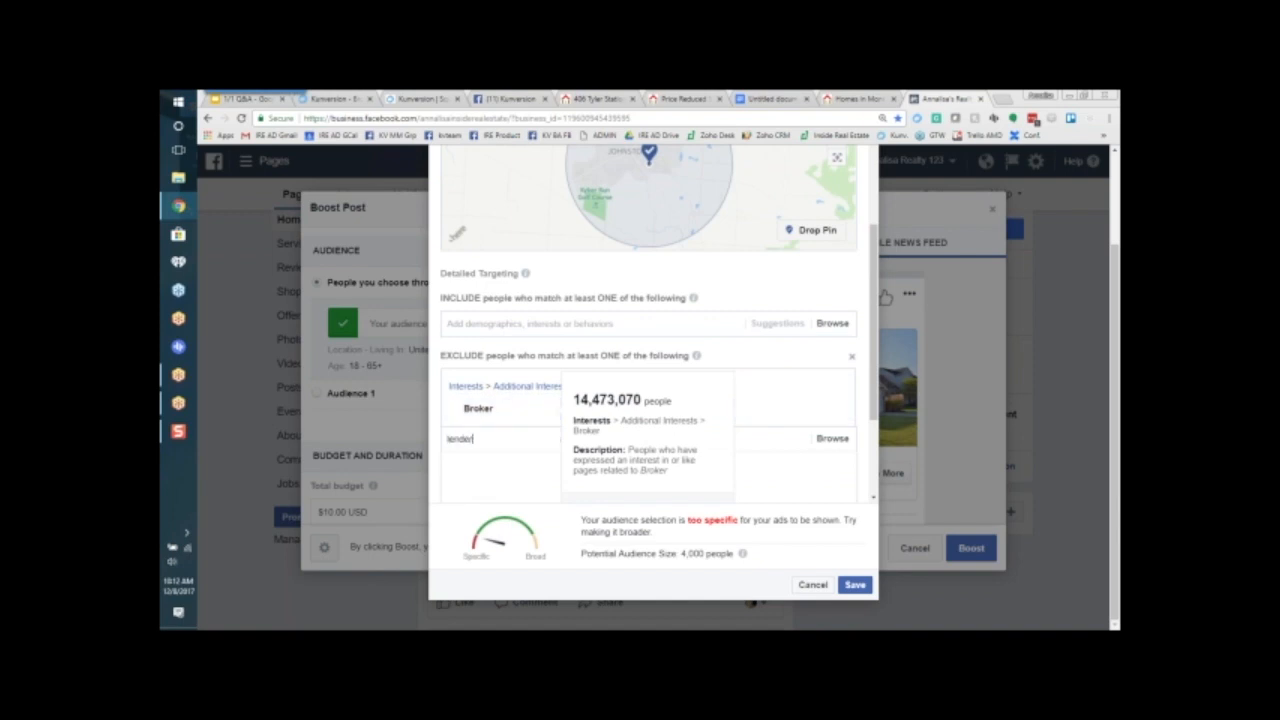
click(524, 464)
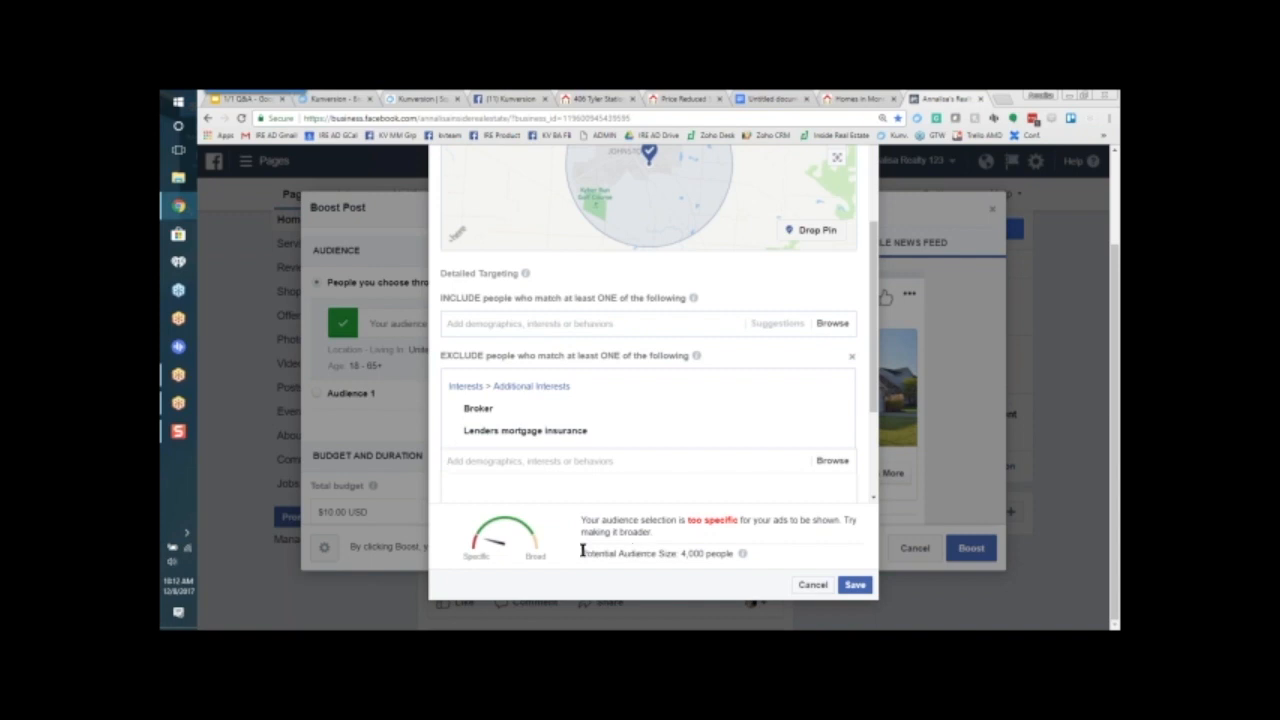
drag(583, 556, 734, 556)
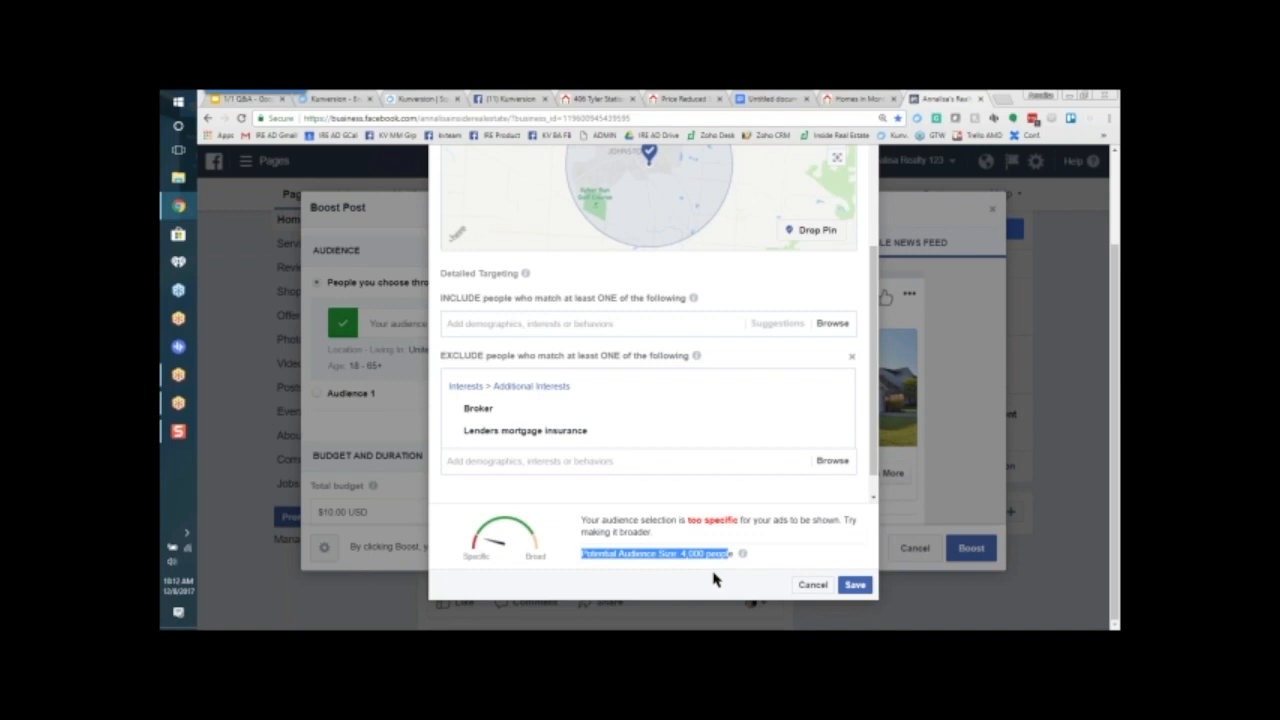
click(855, 585)
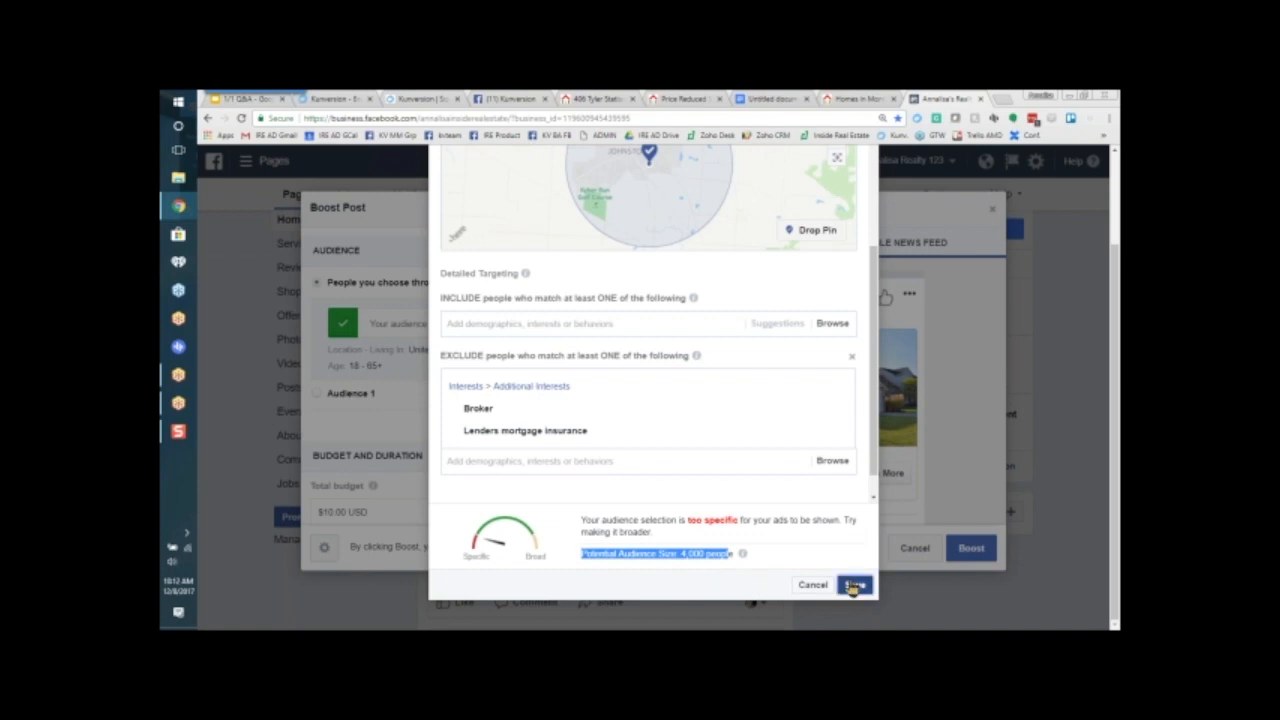
Step: Set the boost's total budget to $15.00 USD and its duration to 14 days
drag(597, 400, 613, 478)
mouse_move(372, 286)
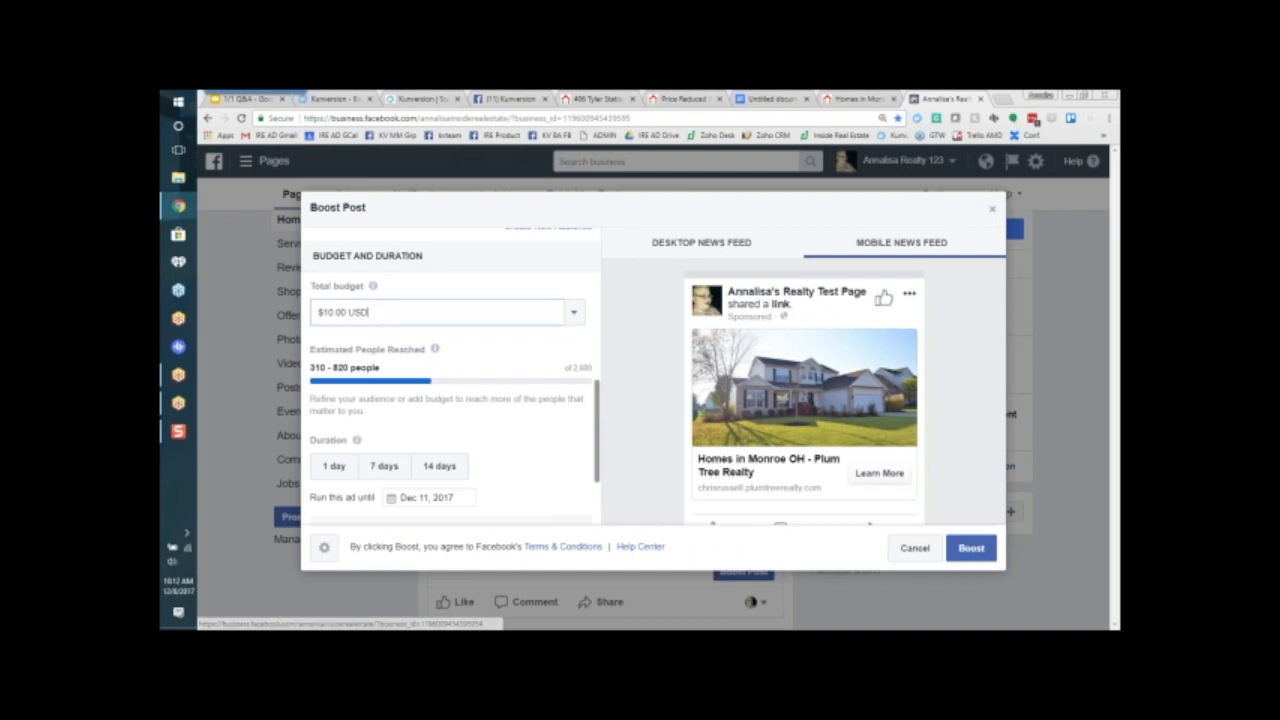
click(573, 312)
click(434, 362)
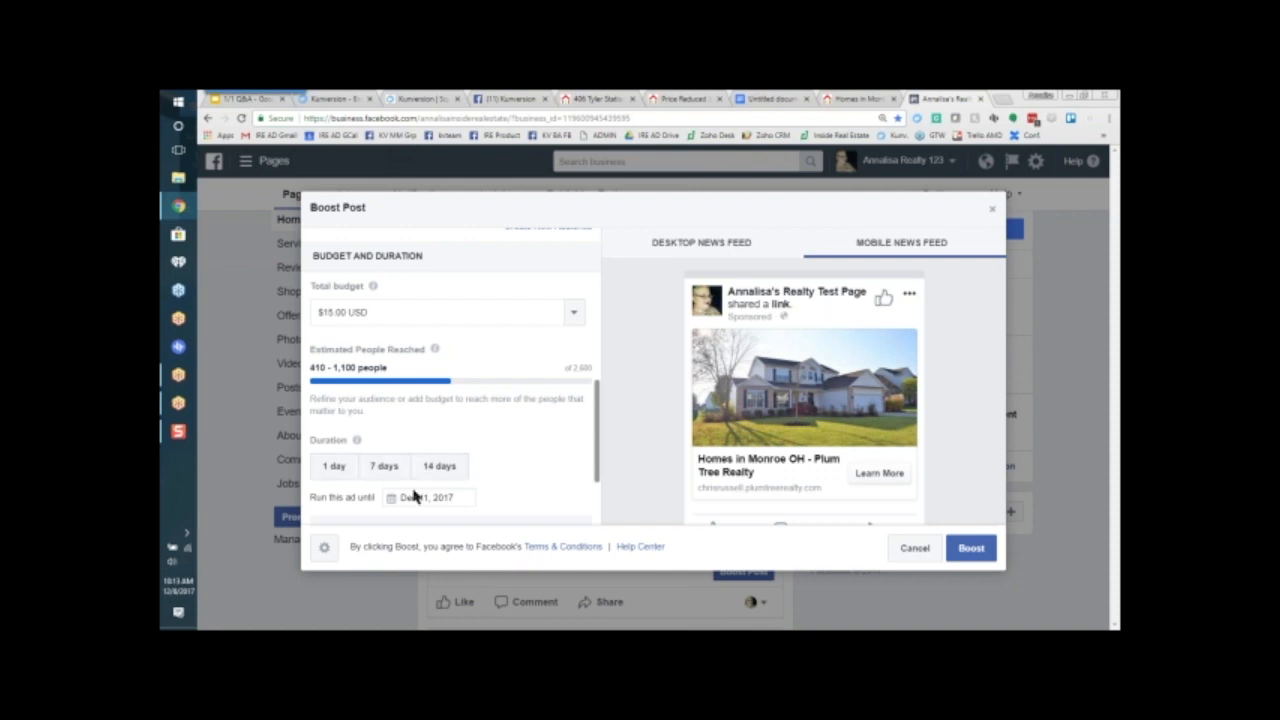
click(439, 466)
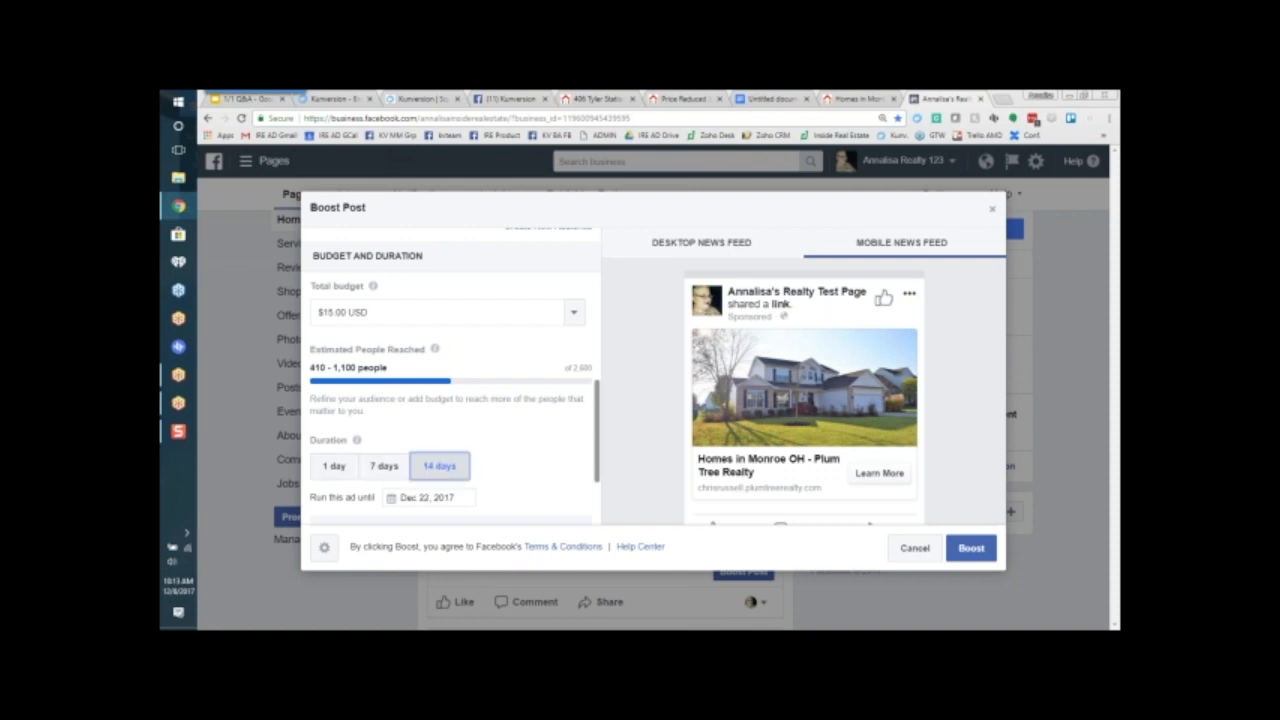
click(384, 466)
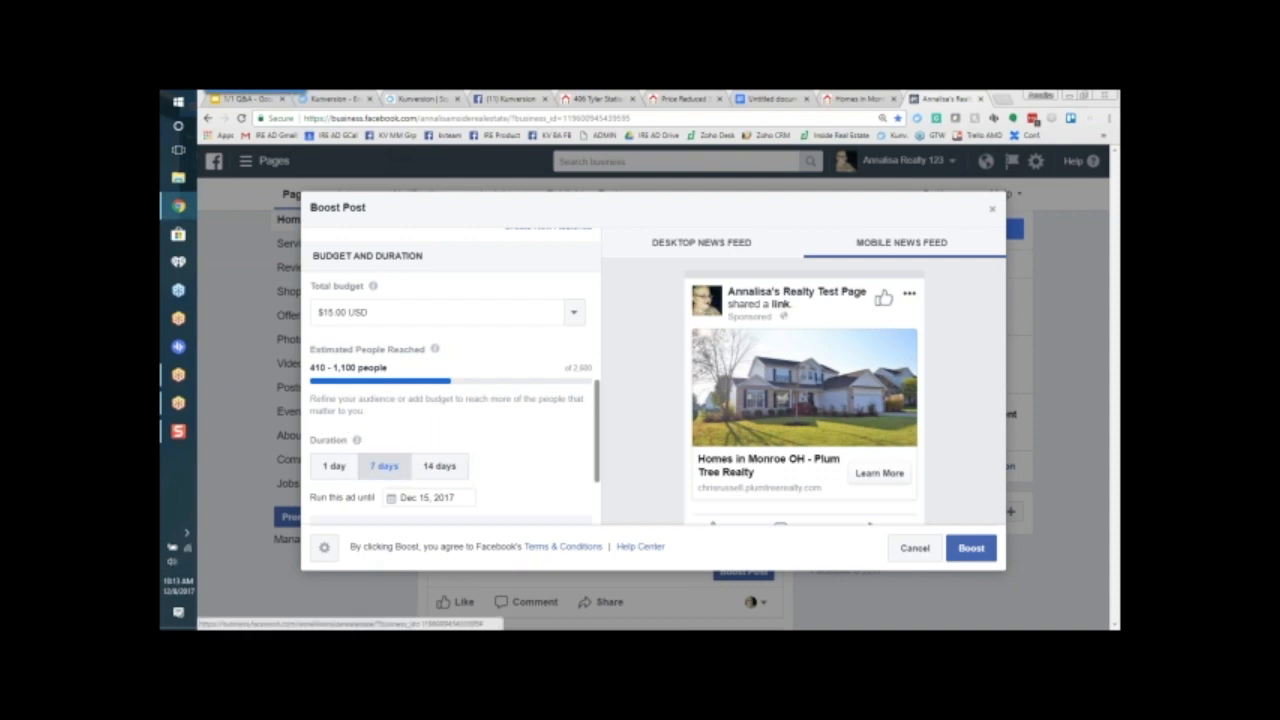
drag(310, 350, 436, 350)
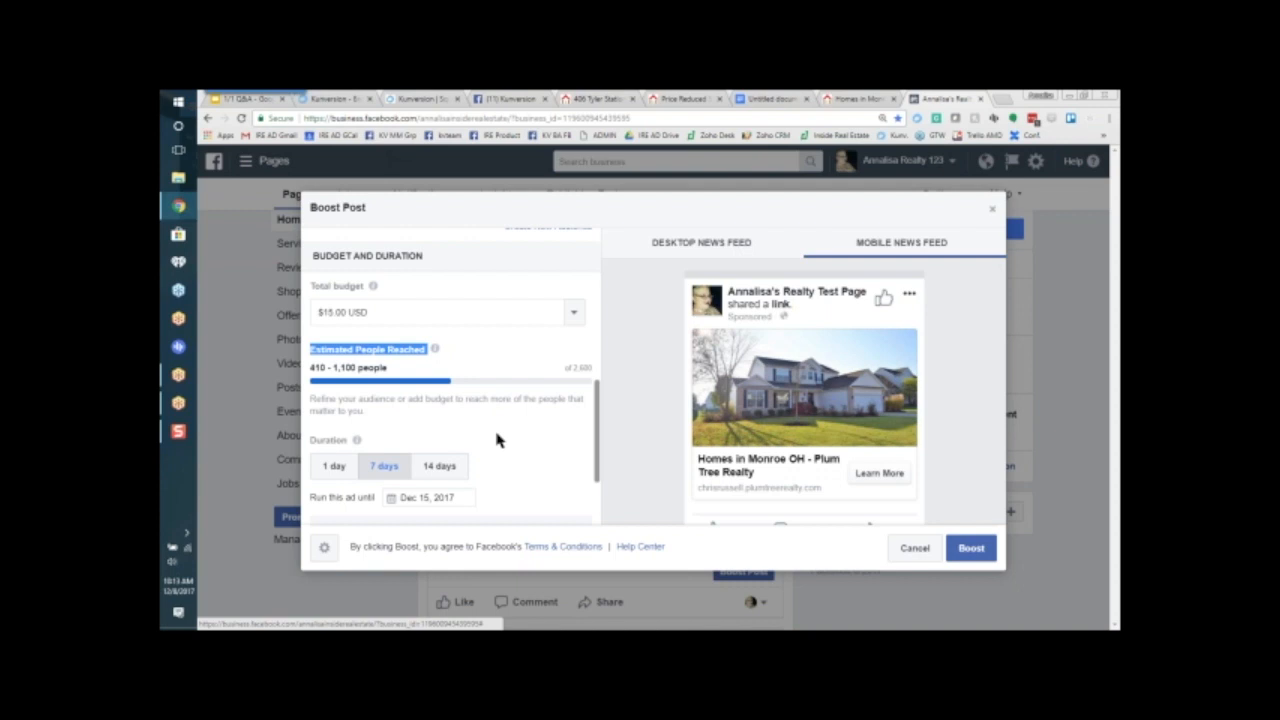
click(443, 466)
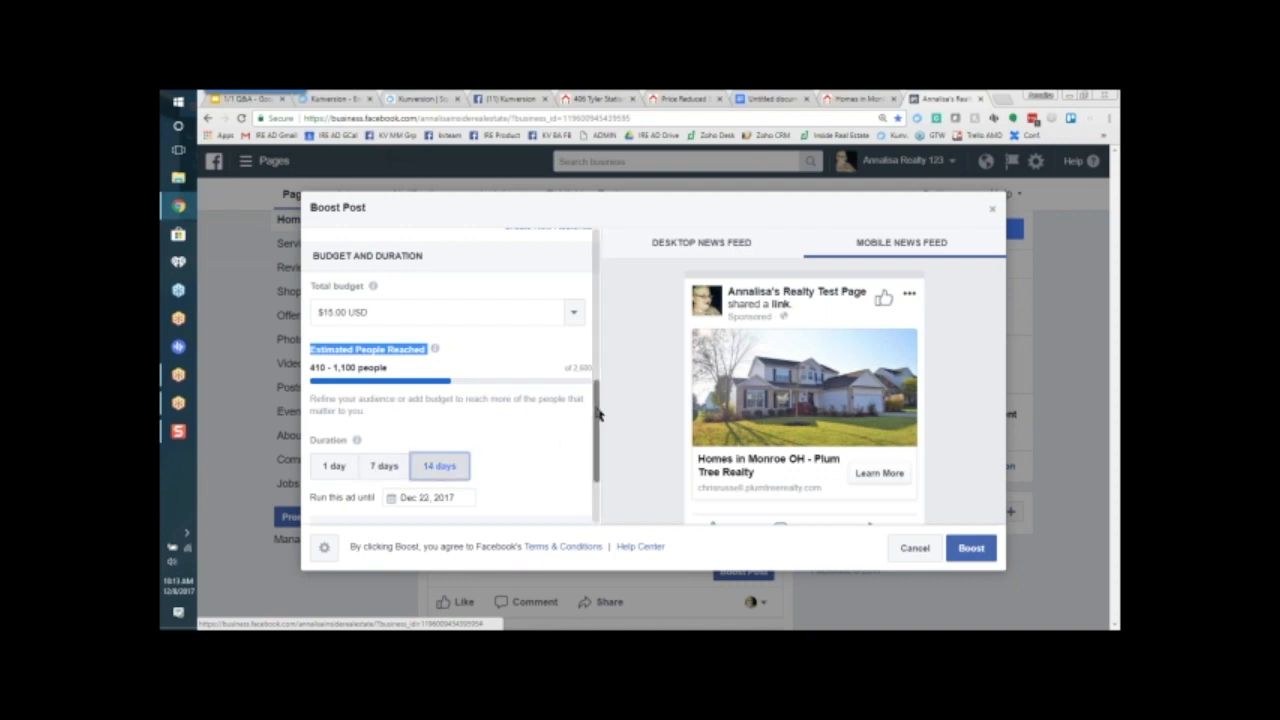
Step: Review the boost's daily spend summary and payment method, and cancel the promotion
scroll(397, 455, down, 1)
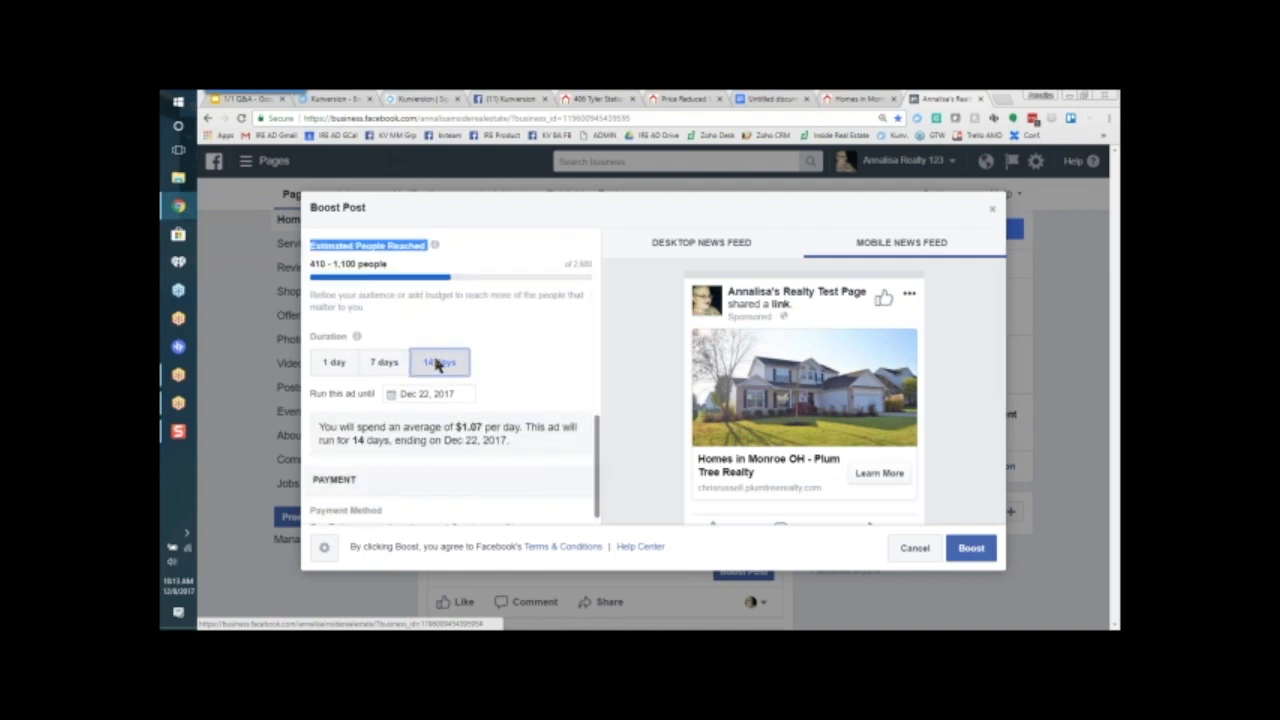
drag(318, 422, 543, 435)
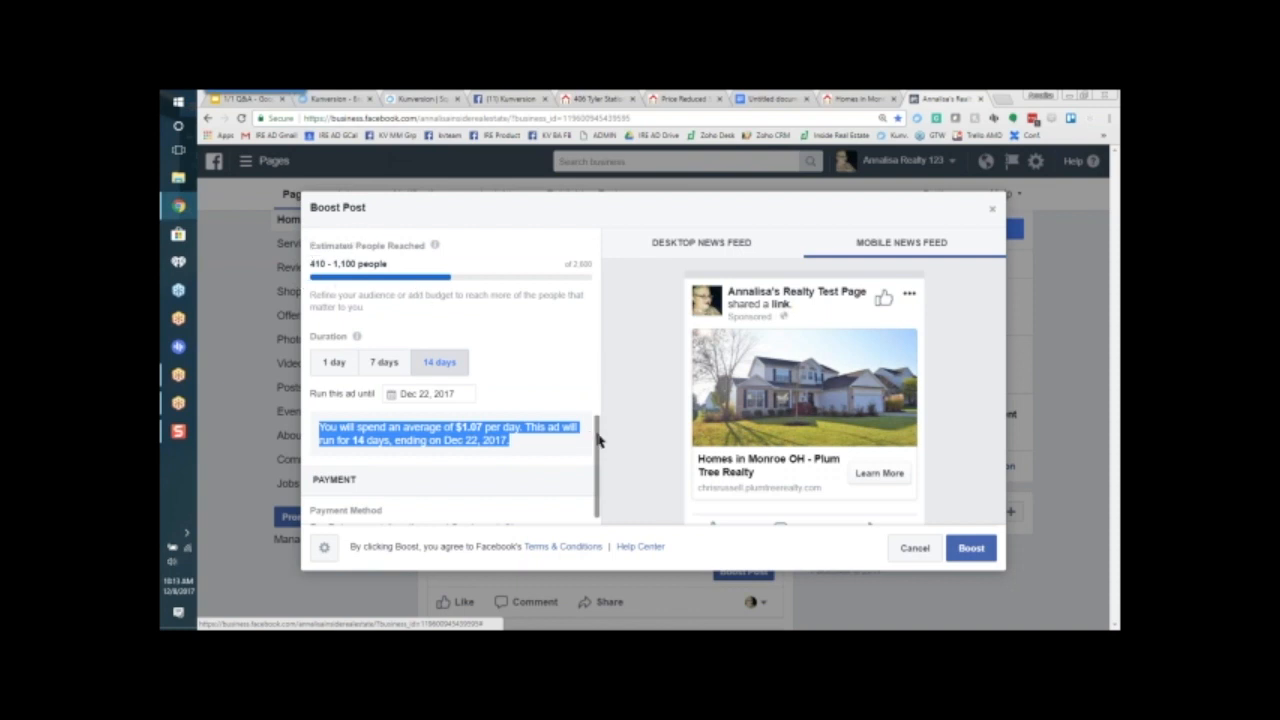
scroll(520, 460, down, 1)
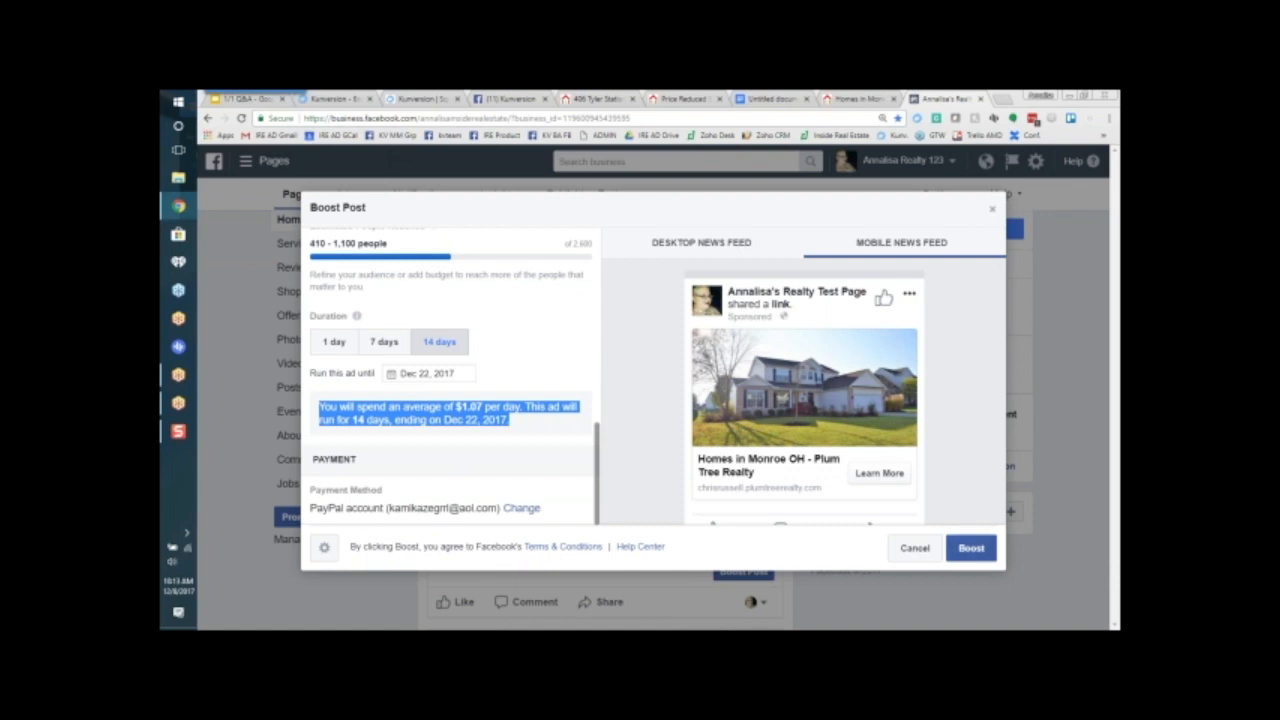
click(914, 548)
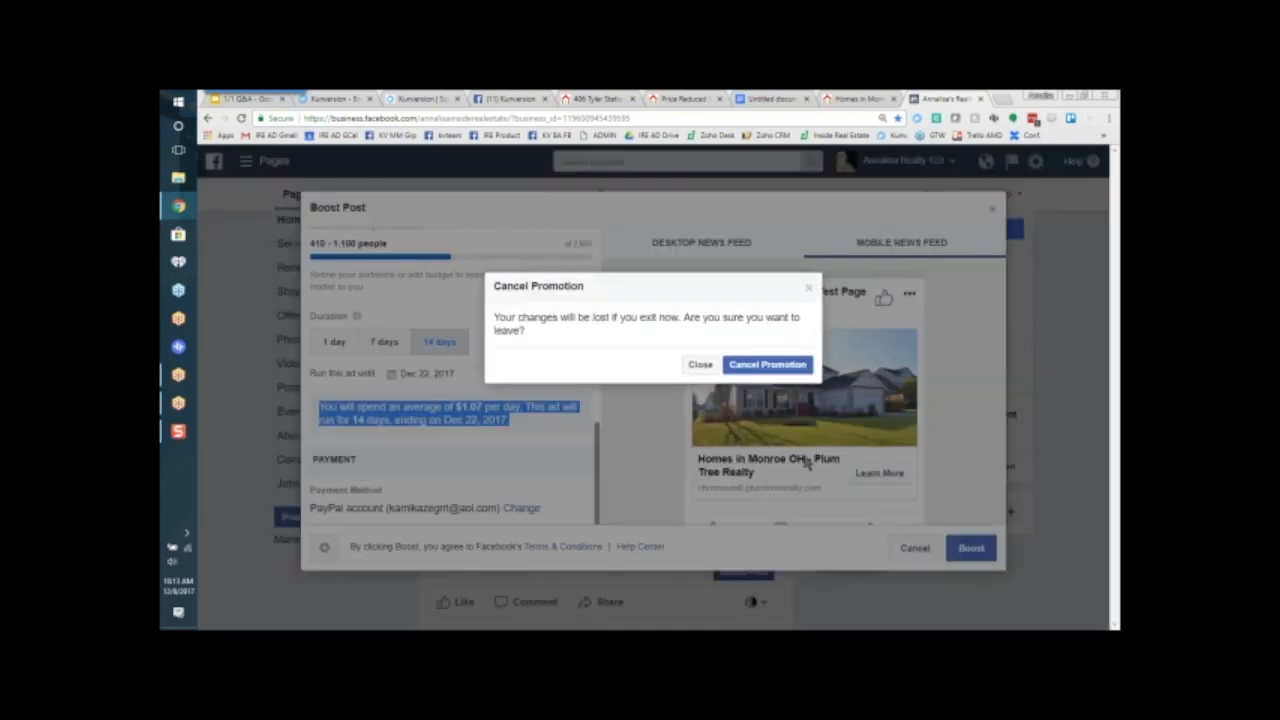
click(767, 365)
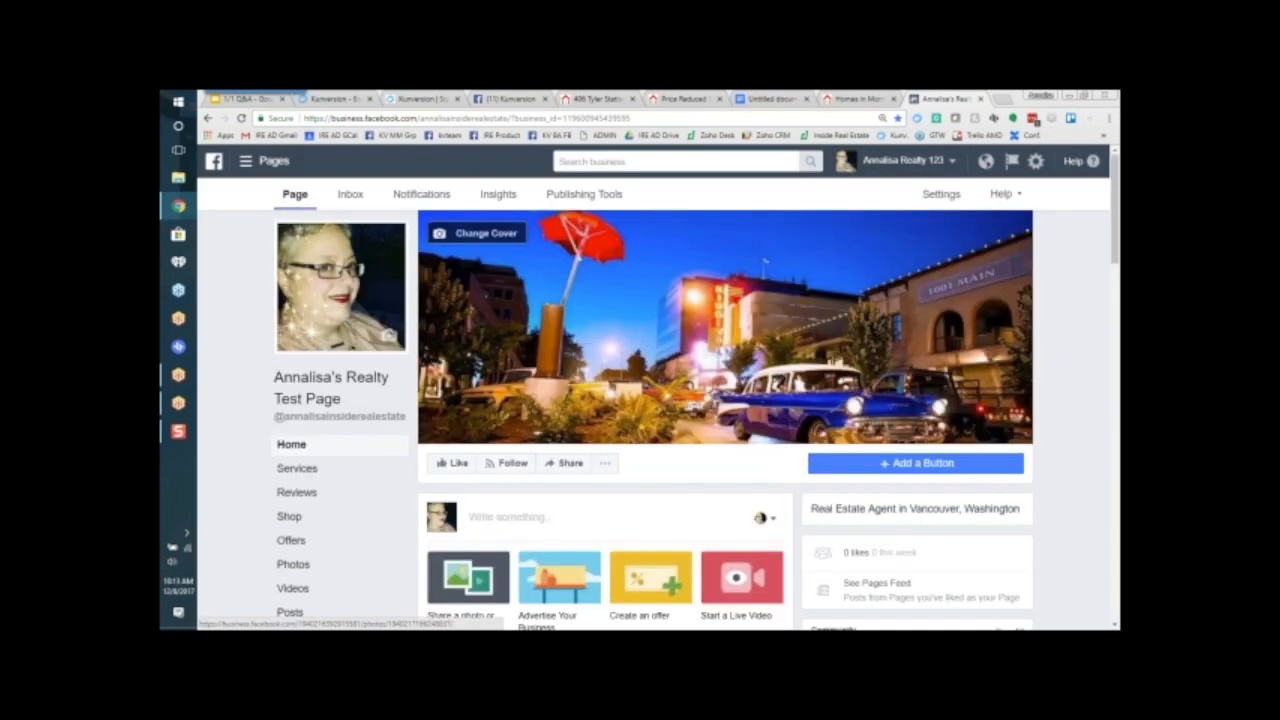
Step: Switch to the Kunversion squeeze page builder and examine the Single Property Squeeze Builder fields
click(420, 100)
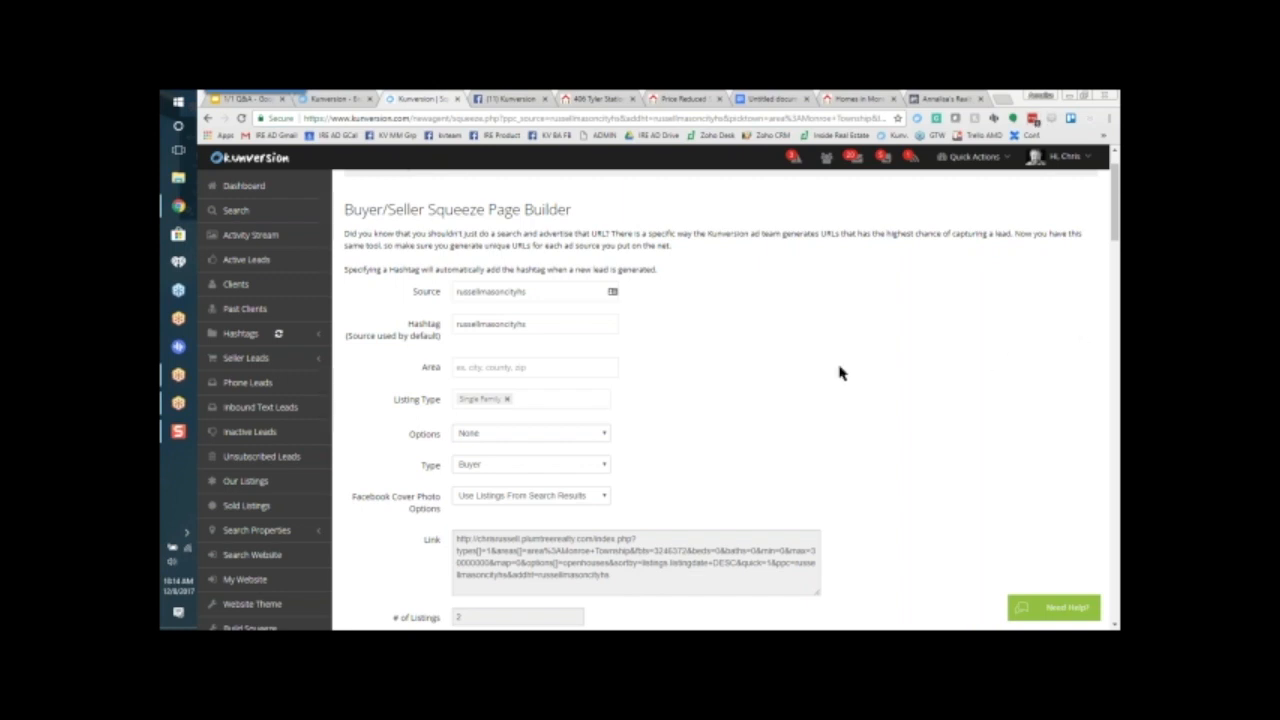
scroll(840, 372, down, 5)
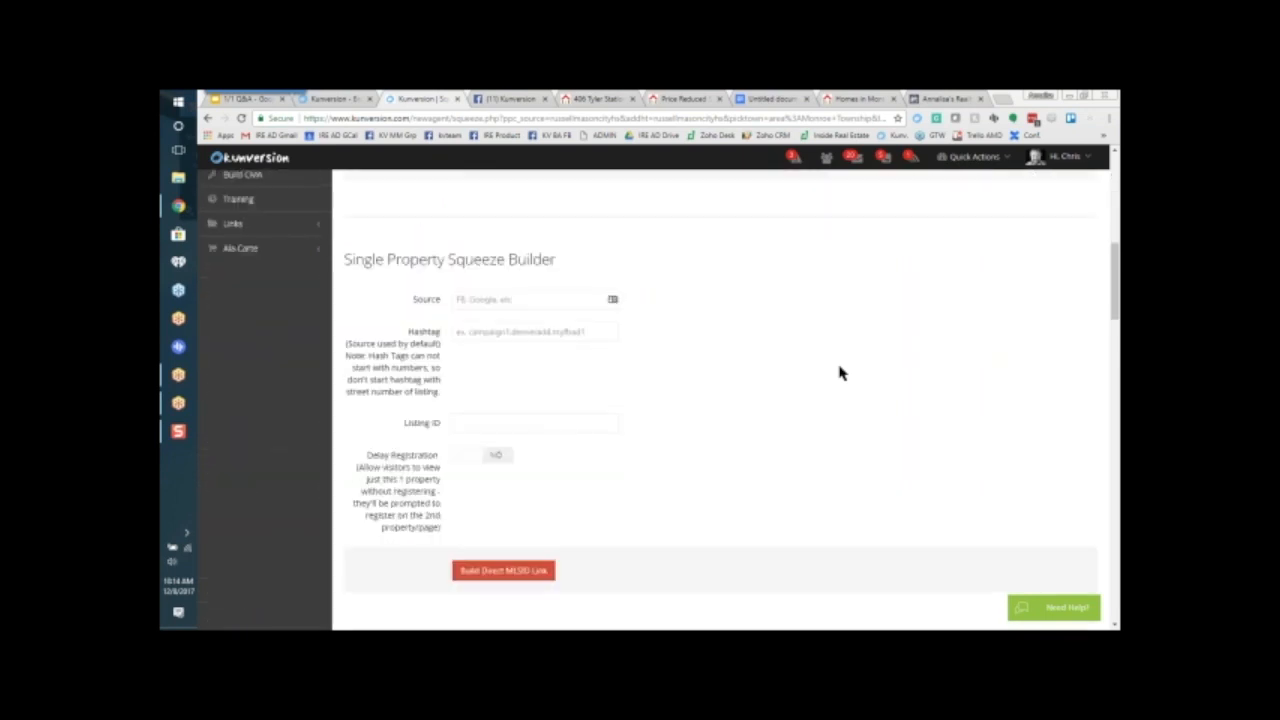
scroll(840, 372, down, 1)
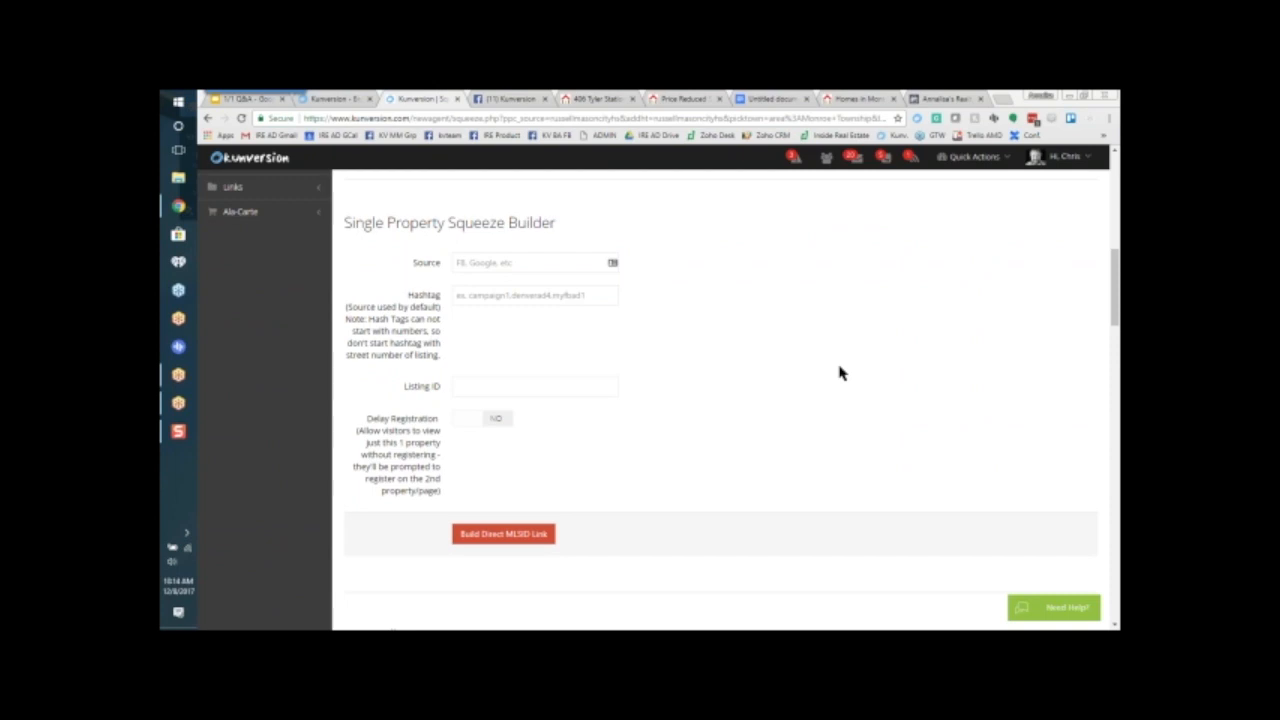
Step: Open Kunversion's Our Listings page in a new browser tab and switch to it
scroll(840, 372, up, 6)
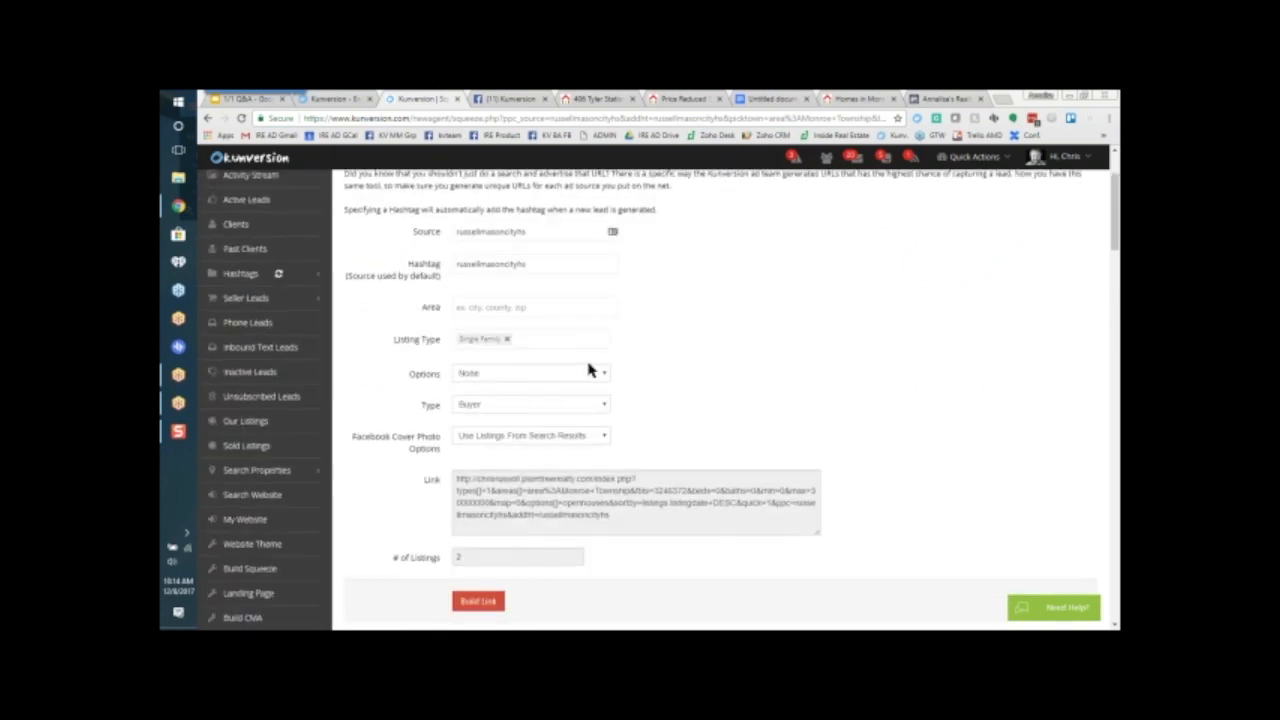
right_click(258, 420)
click(295, 429)
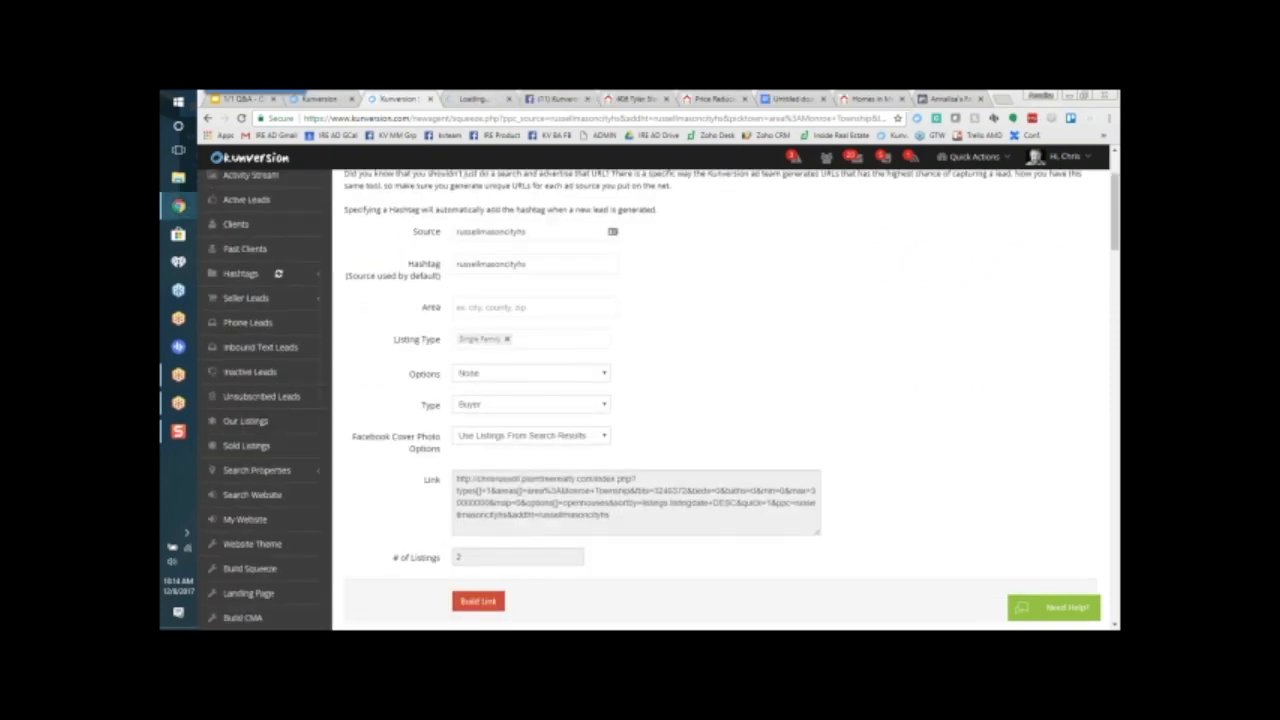
click(471, 99)
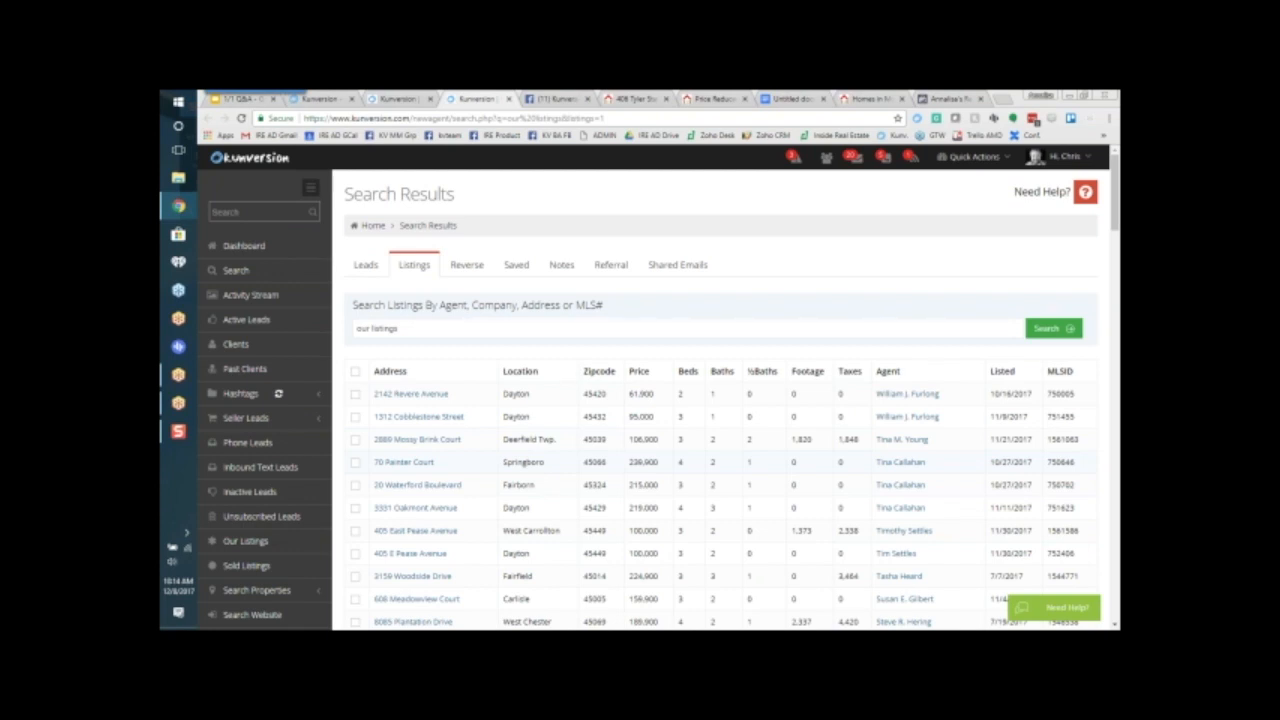
Step: Copy the MLS ID of the Springboro listing from the Our Listings search results
double_click(1075, 462)
right_click(1051, 462)
click(1057, 466)
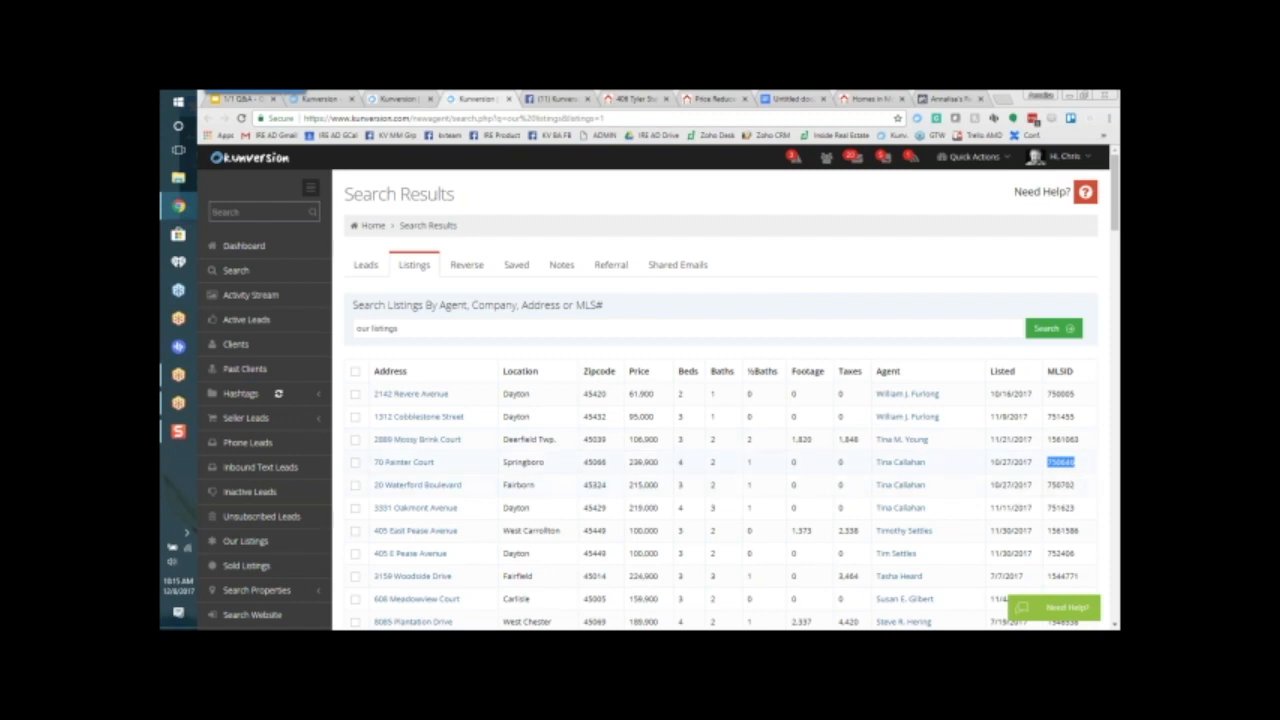
right_click(1066, 463)
click(1064, 474)
Step: Paste the copied MLS ID 750646 as the Listing ID in the Single Property Squeeze Builder on the squeeze page
click(381, 104)
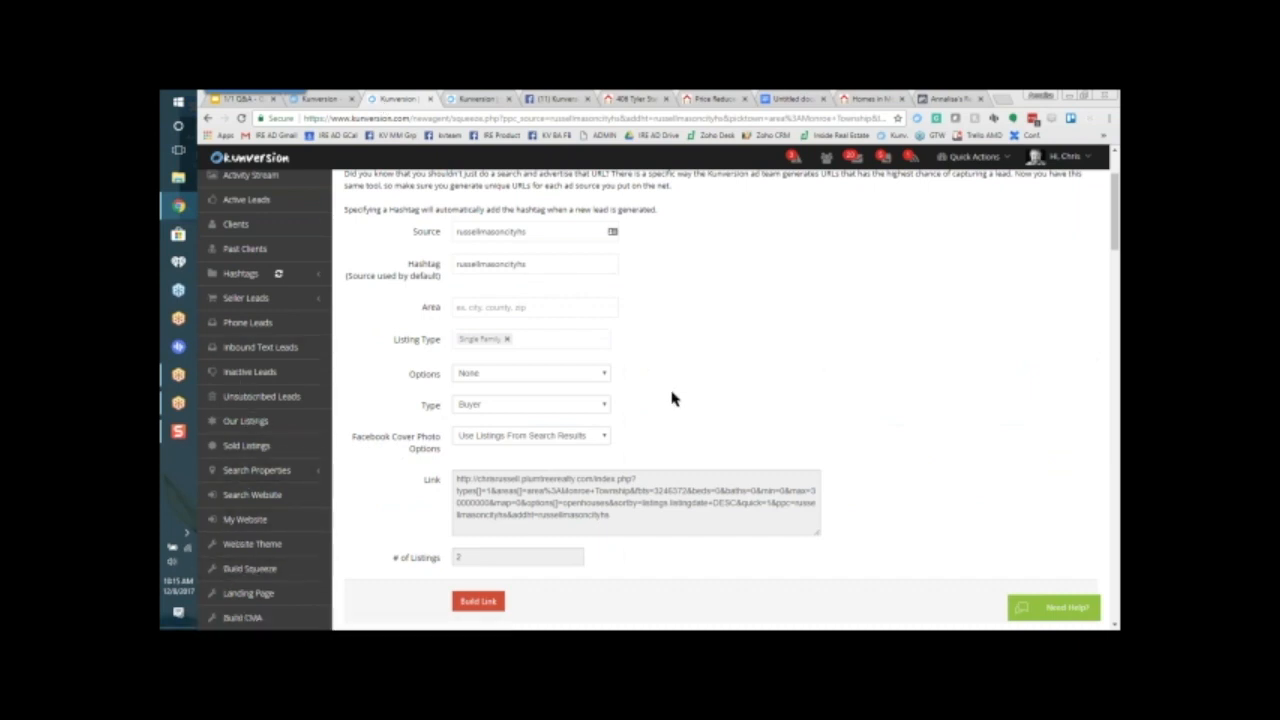
scroll(672, 398, up, 2)
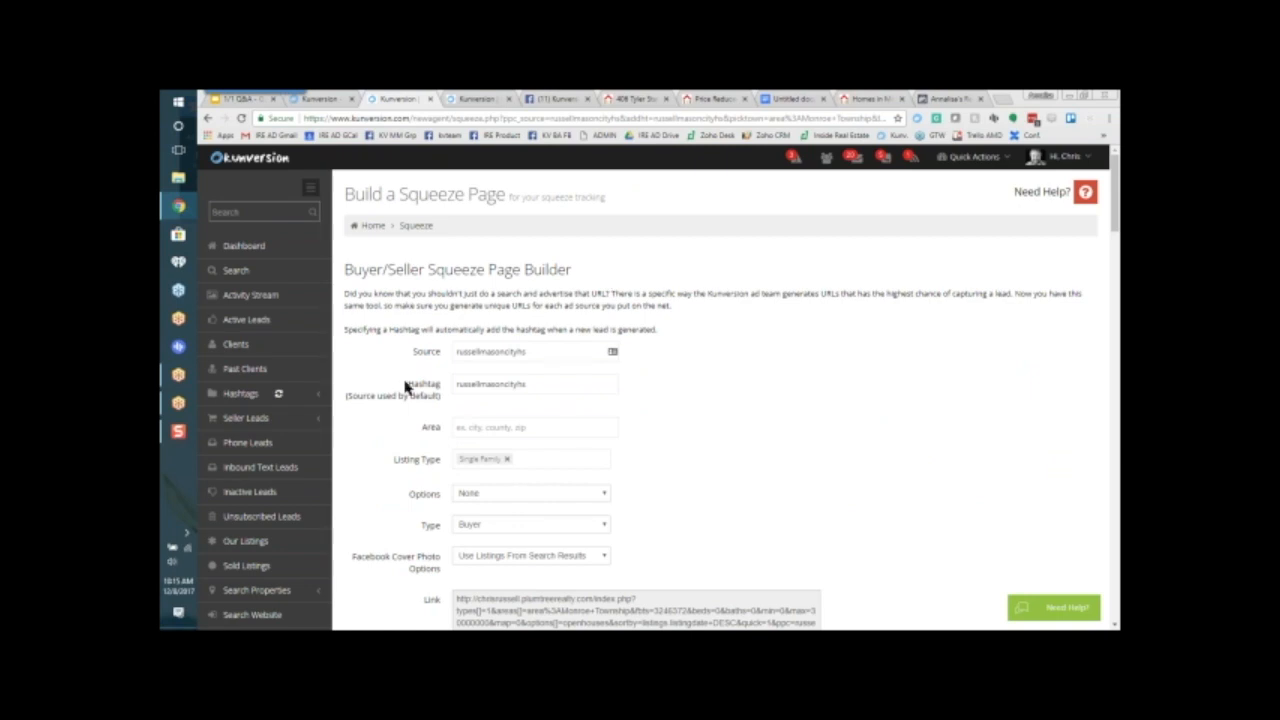
scroll(840, 438, down, 6)
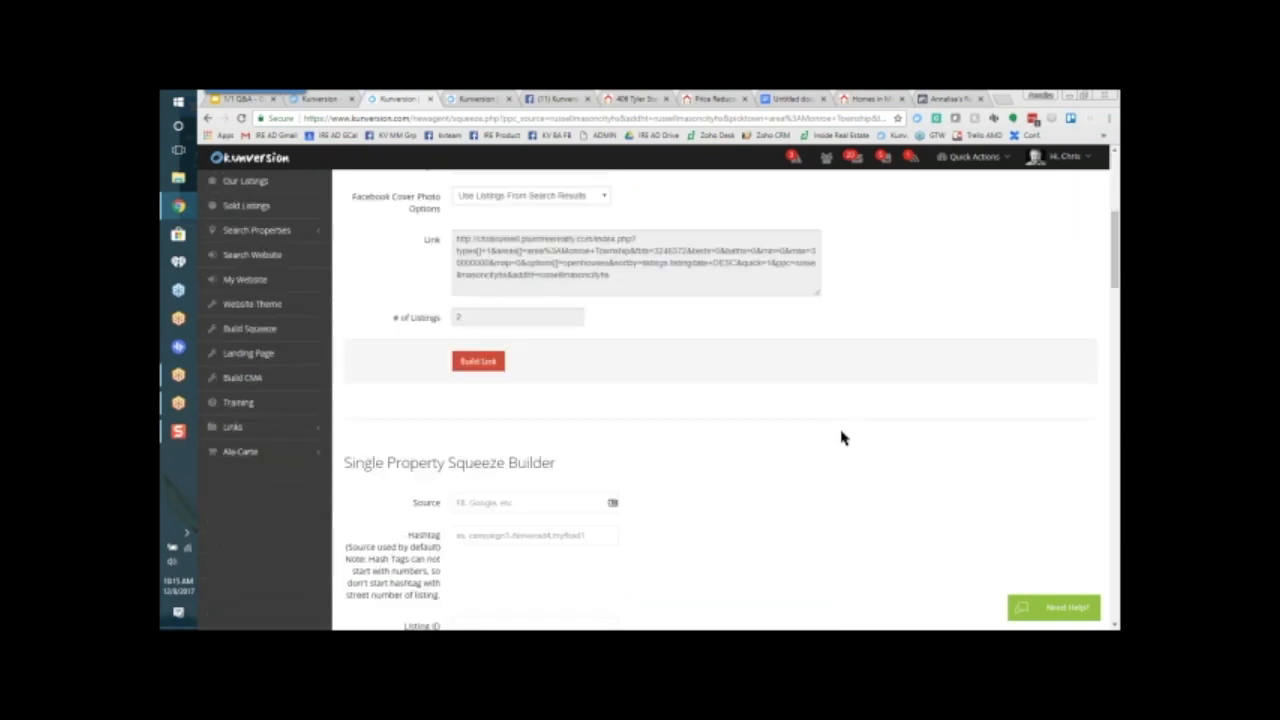
right_click(469, 386)
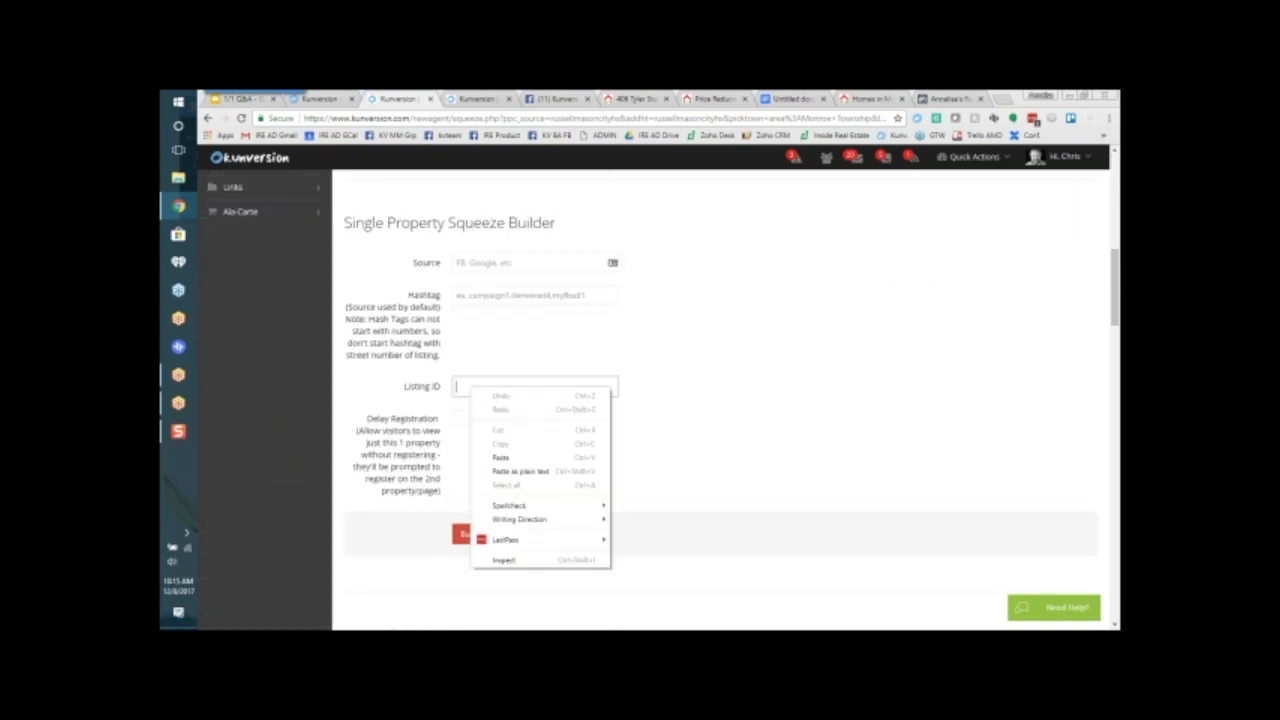
click(500, 458)
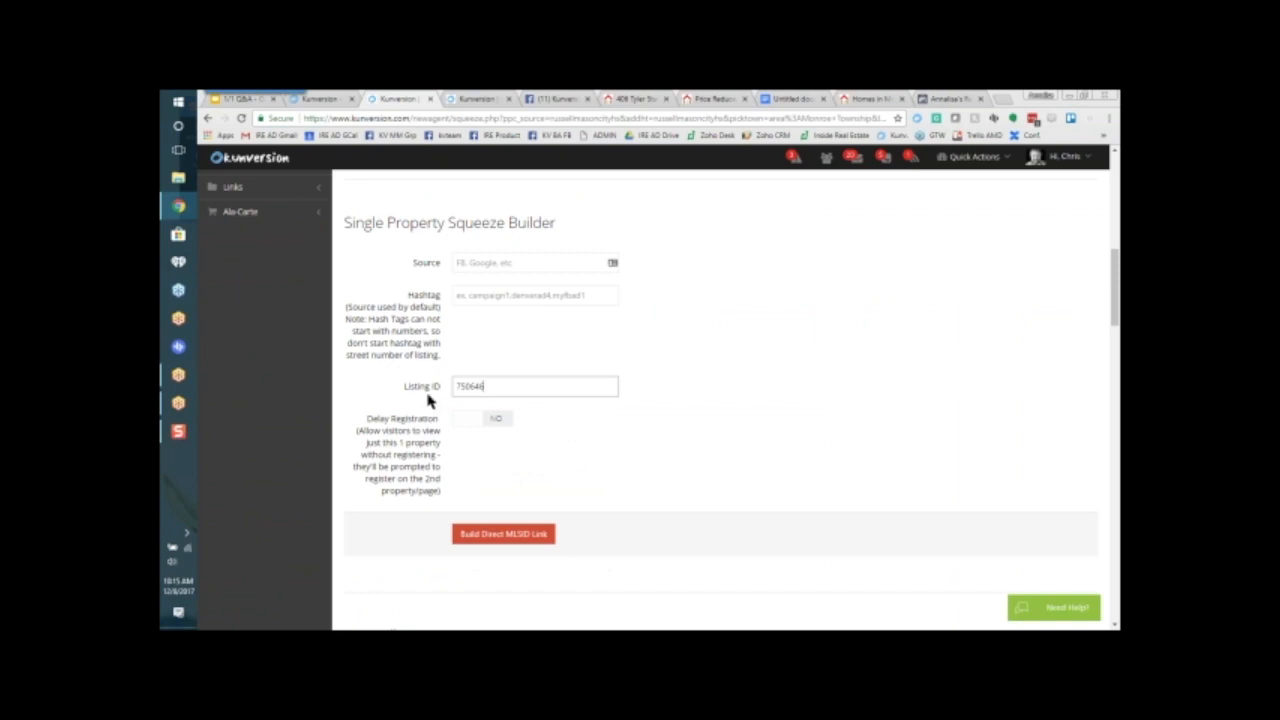
Step: Set Delay Registration to Yes for the single property squeeze link, leaving the Hashtag empty
click(468, 296)
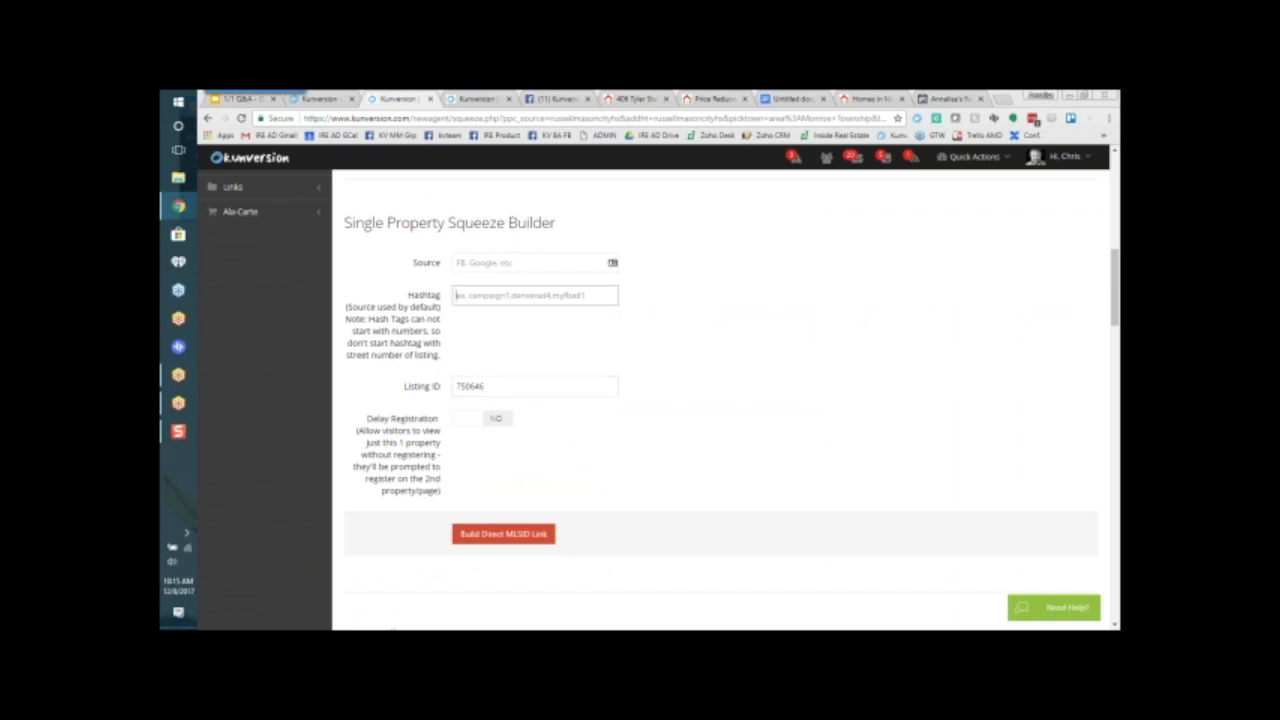
click(460, 421)
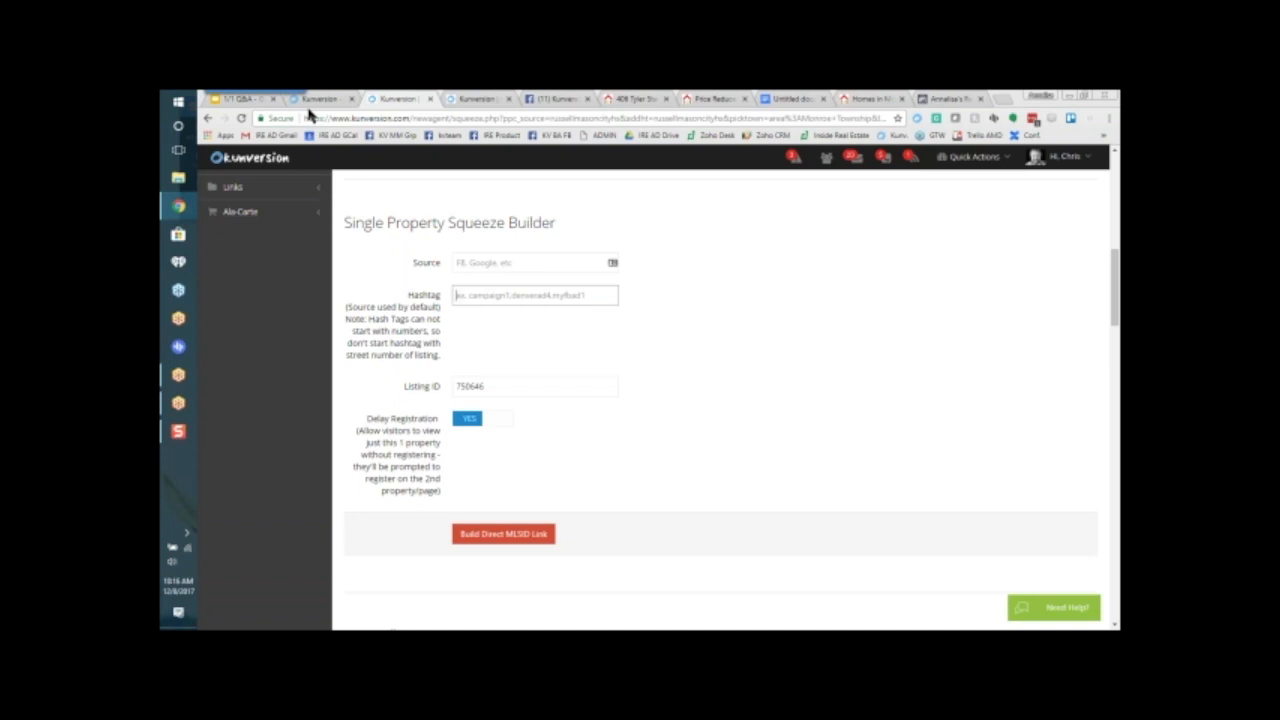
click(1066, 124)
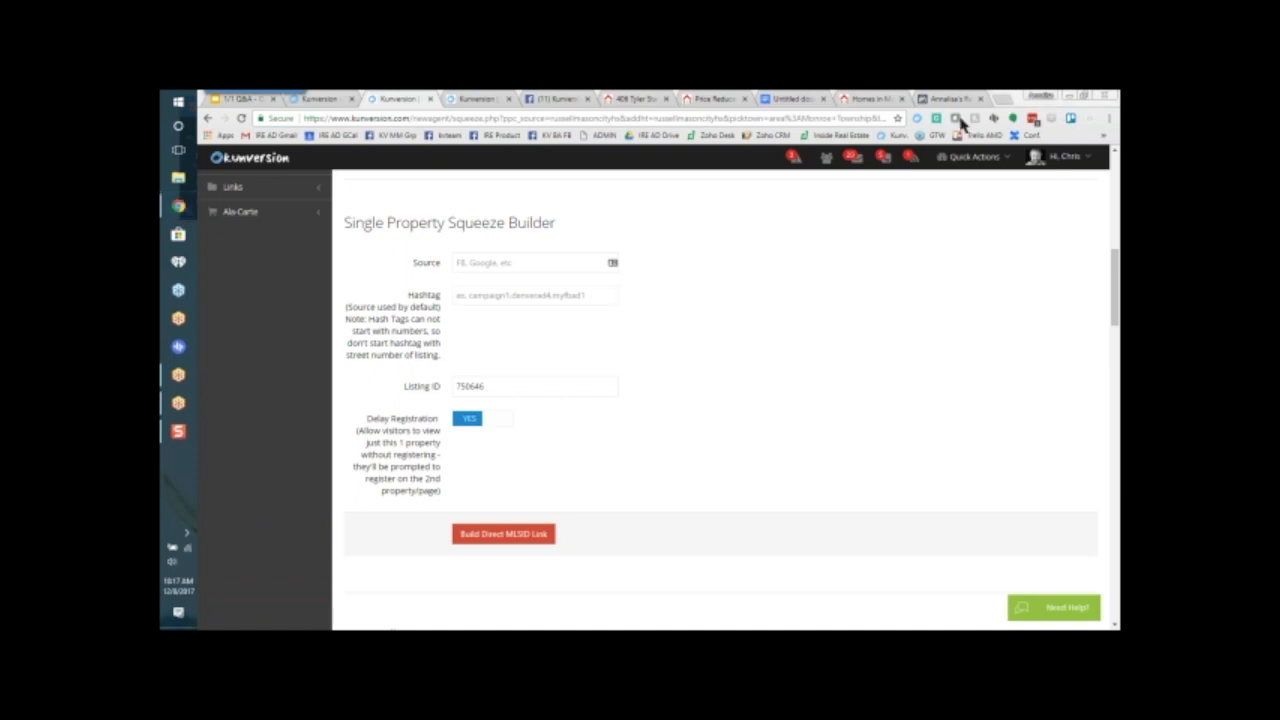